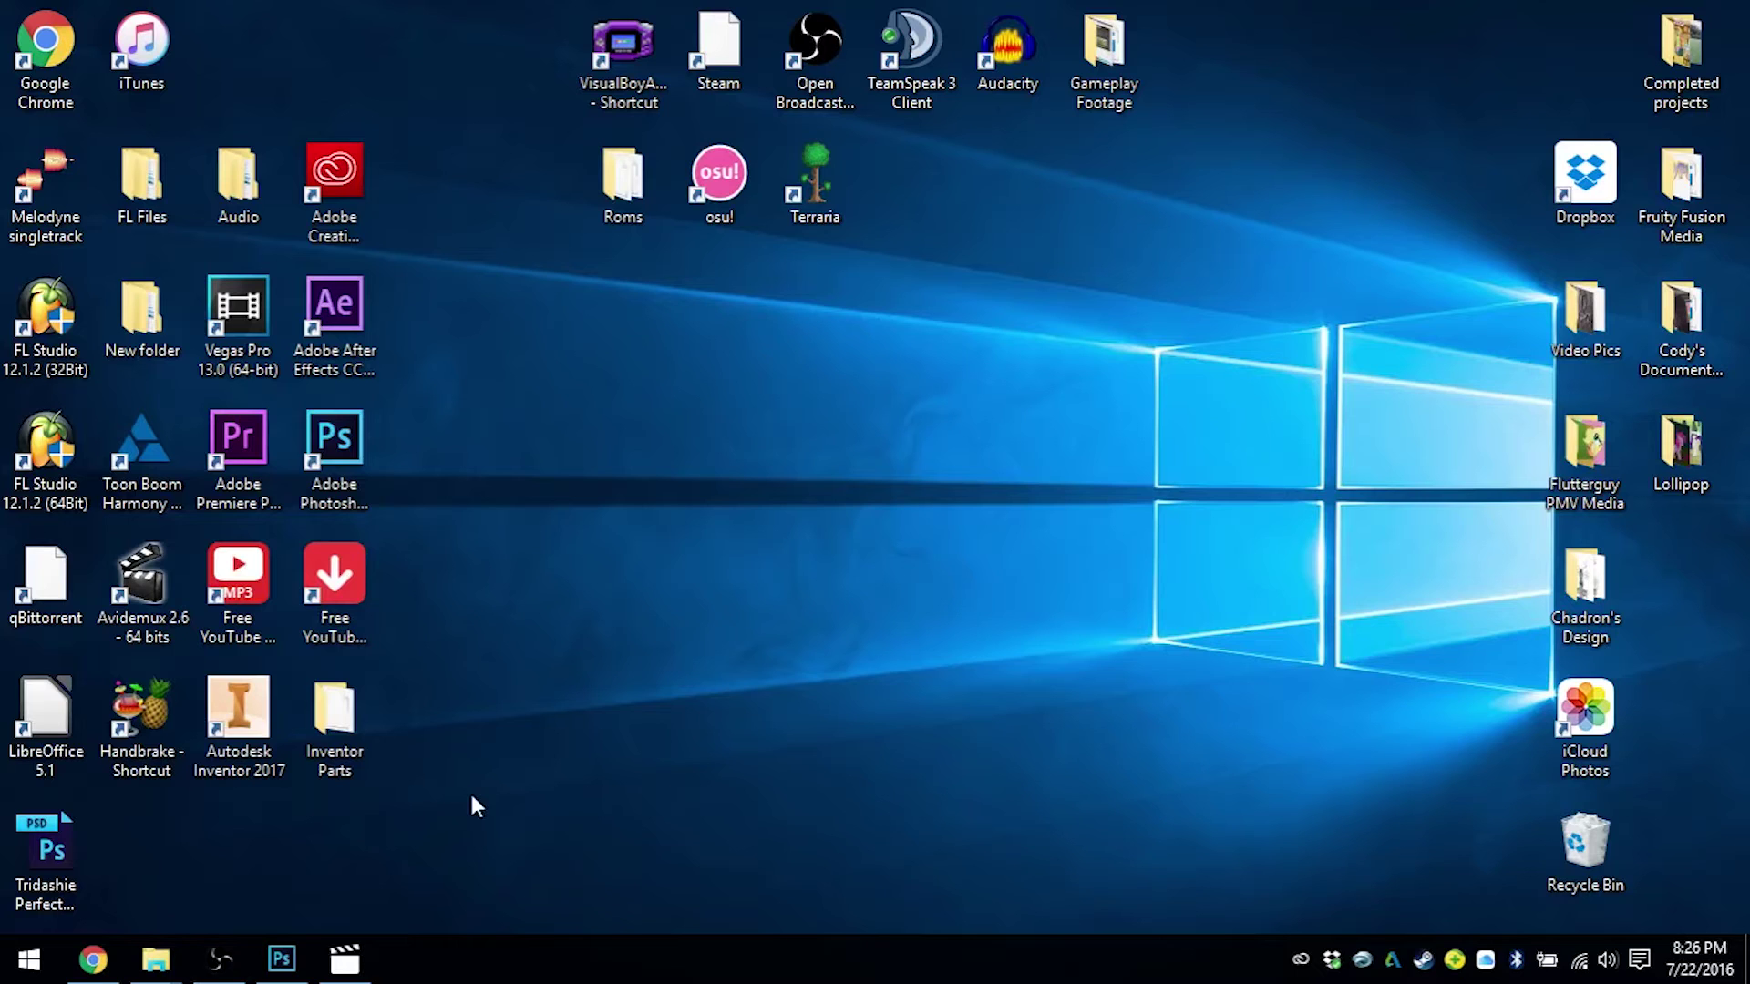
- Launch Adobe Premiere Pro and show the open YouTube page of the "a man should strengthen" music video in Chrome
double_click(242, 447)
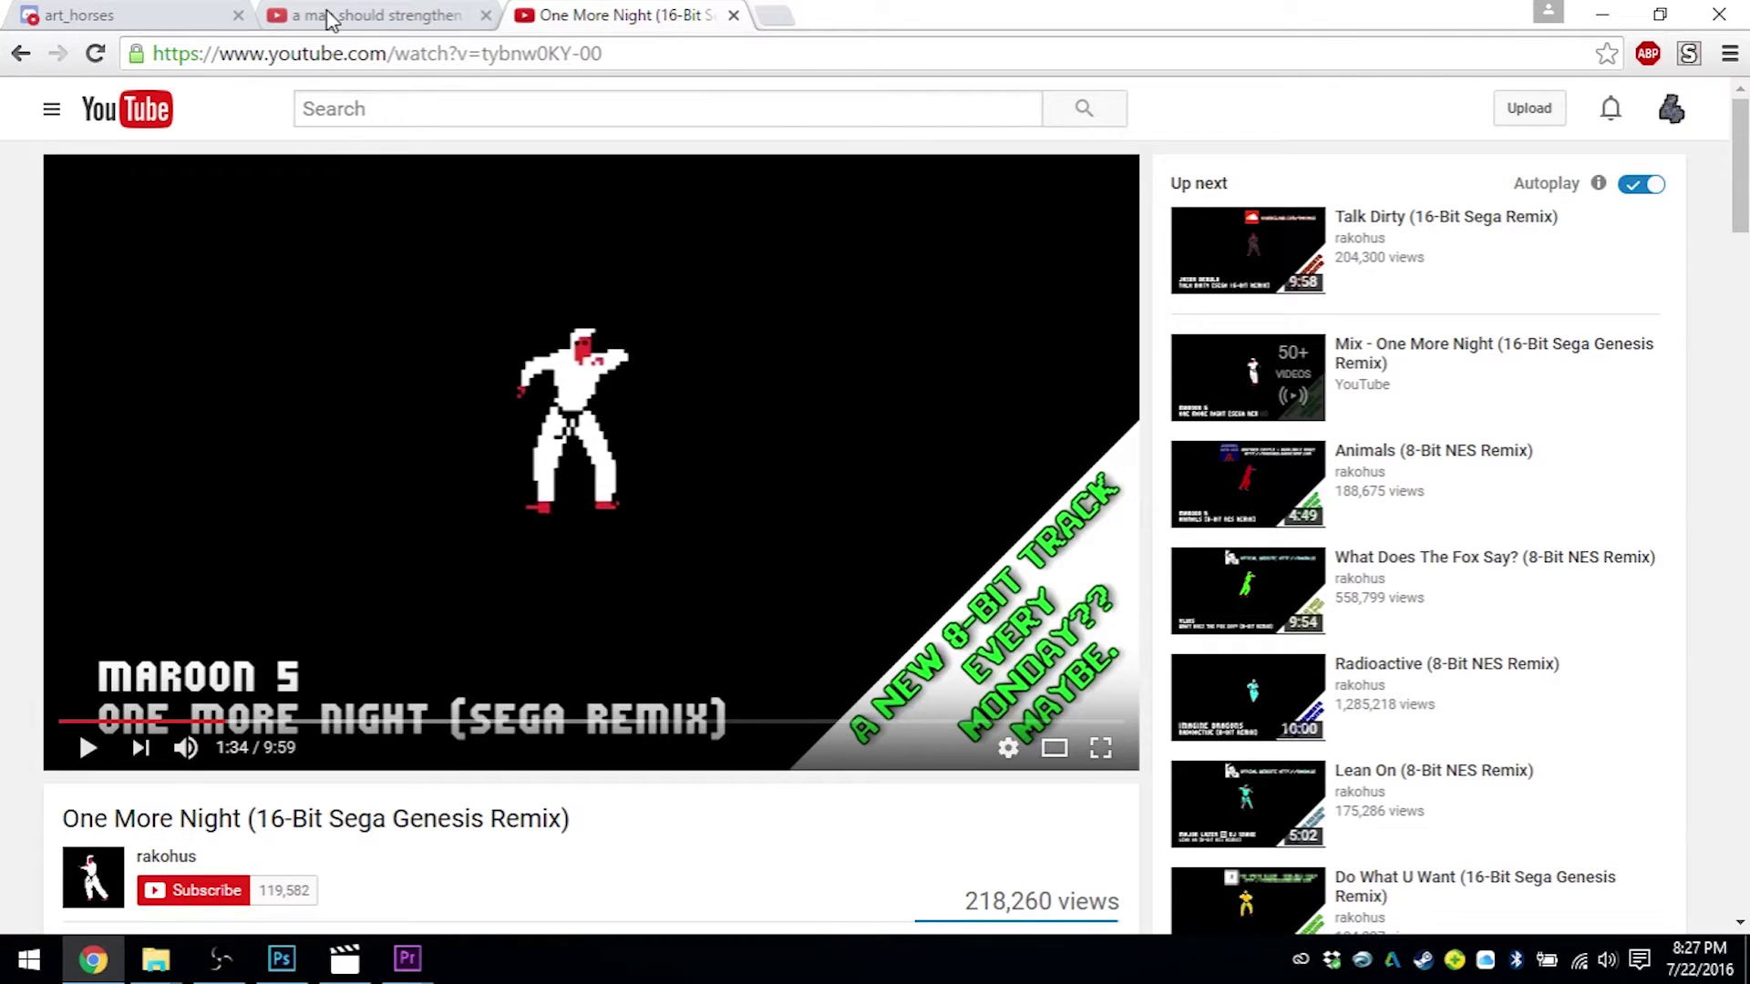
left_click(337, 18)
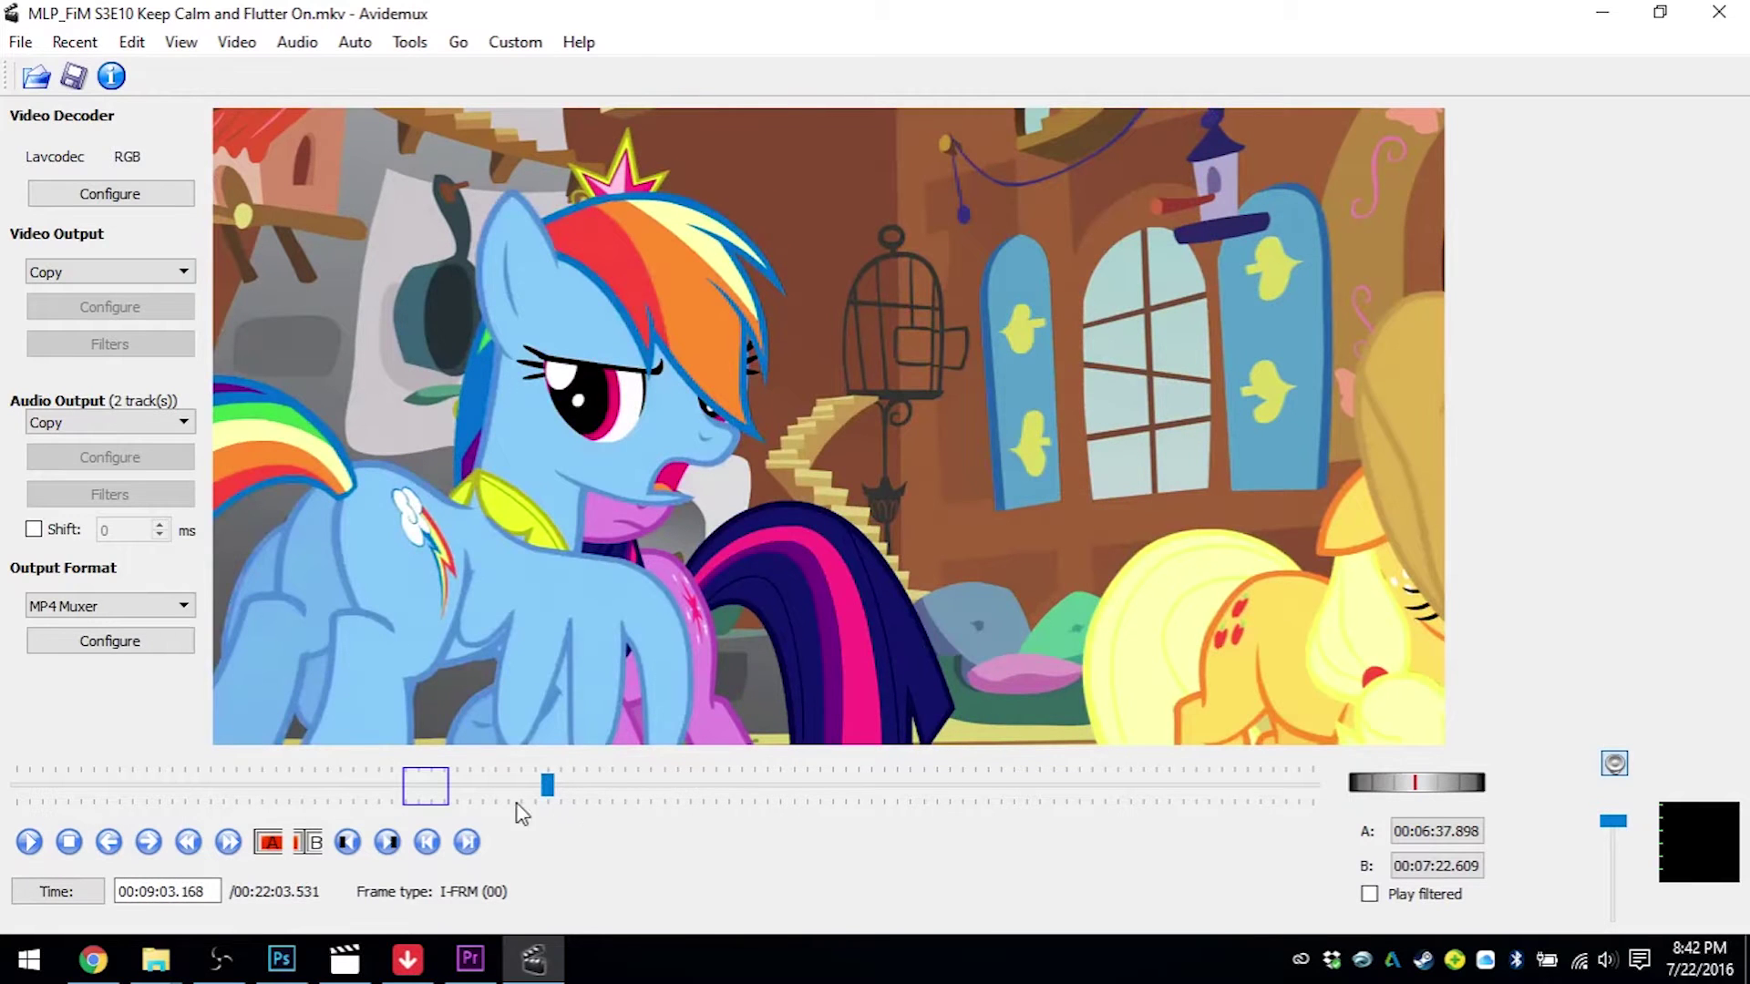
- Switch to Avidemux, mark a scene's start at 00:09:03.168 in the Keep Calm and Flutter On episode, and save a marked section
left_click(270, 844)
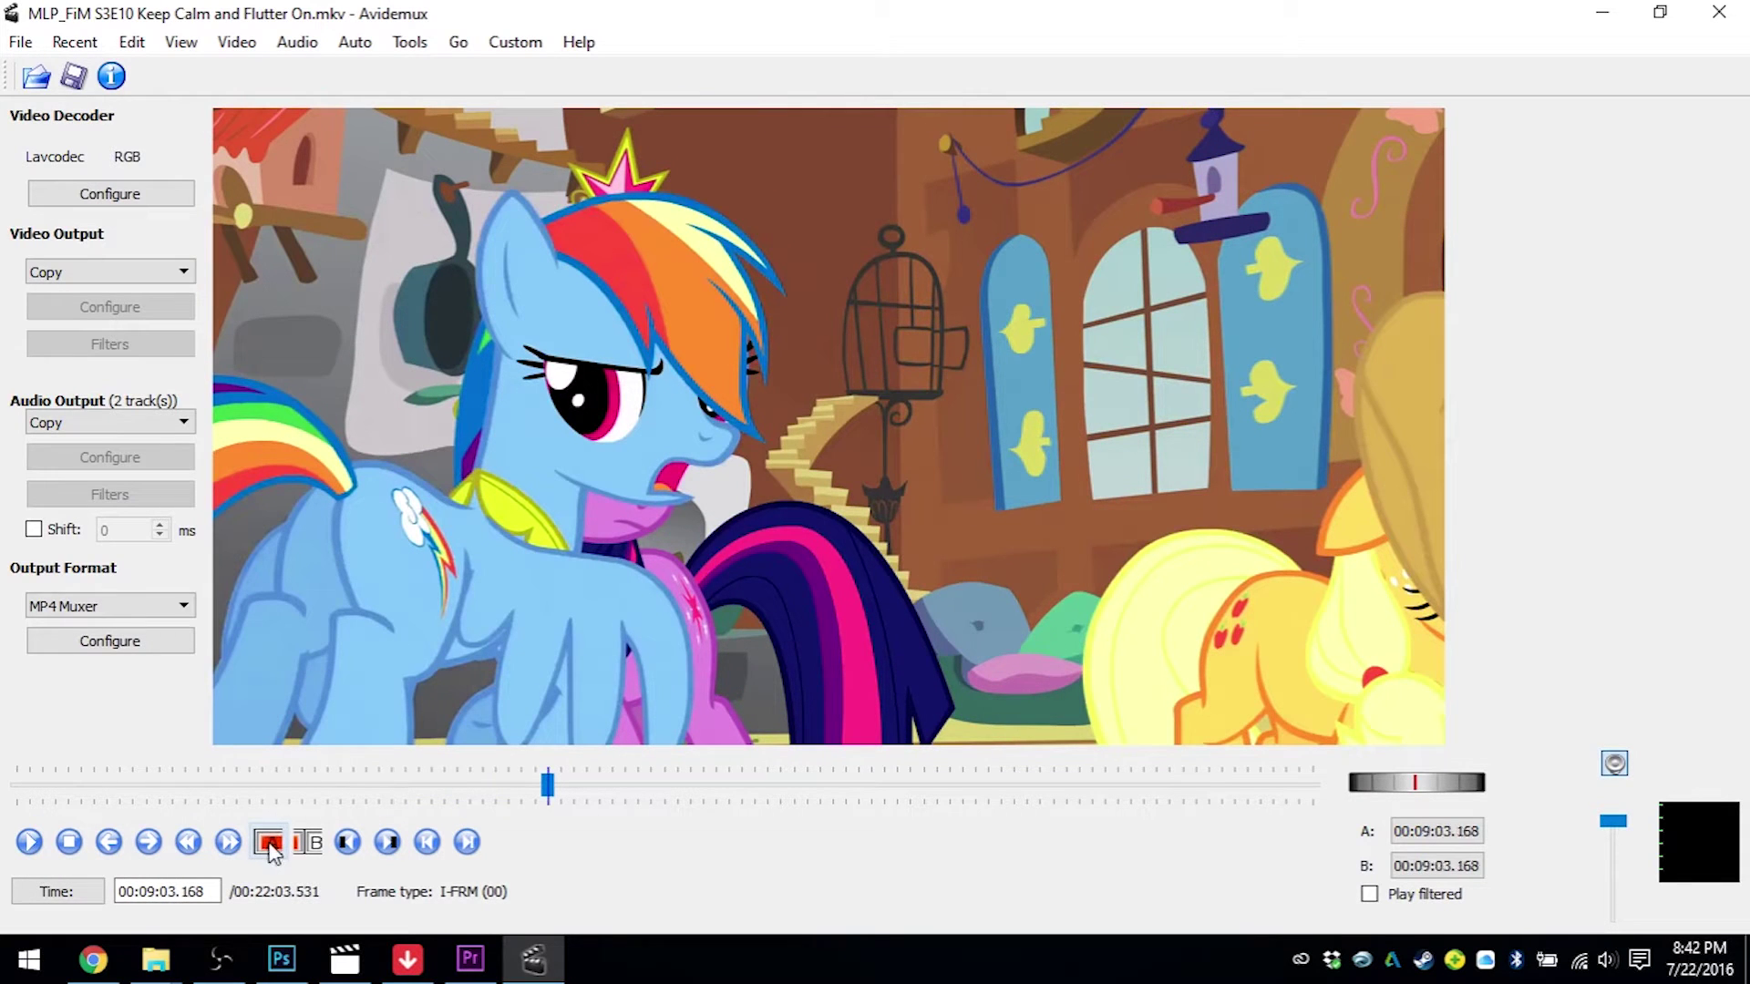
left_click(44, 844)
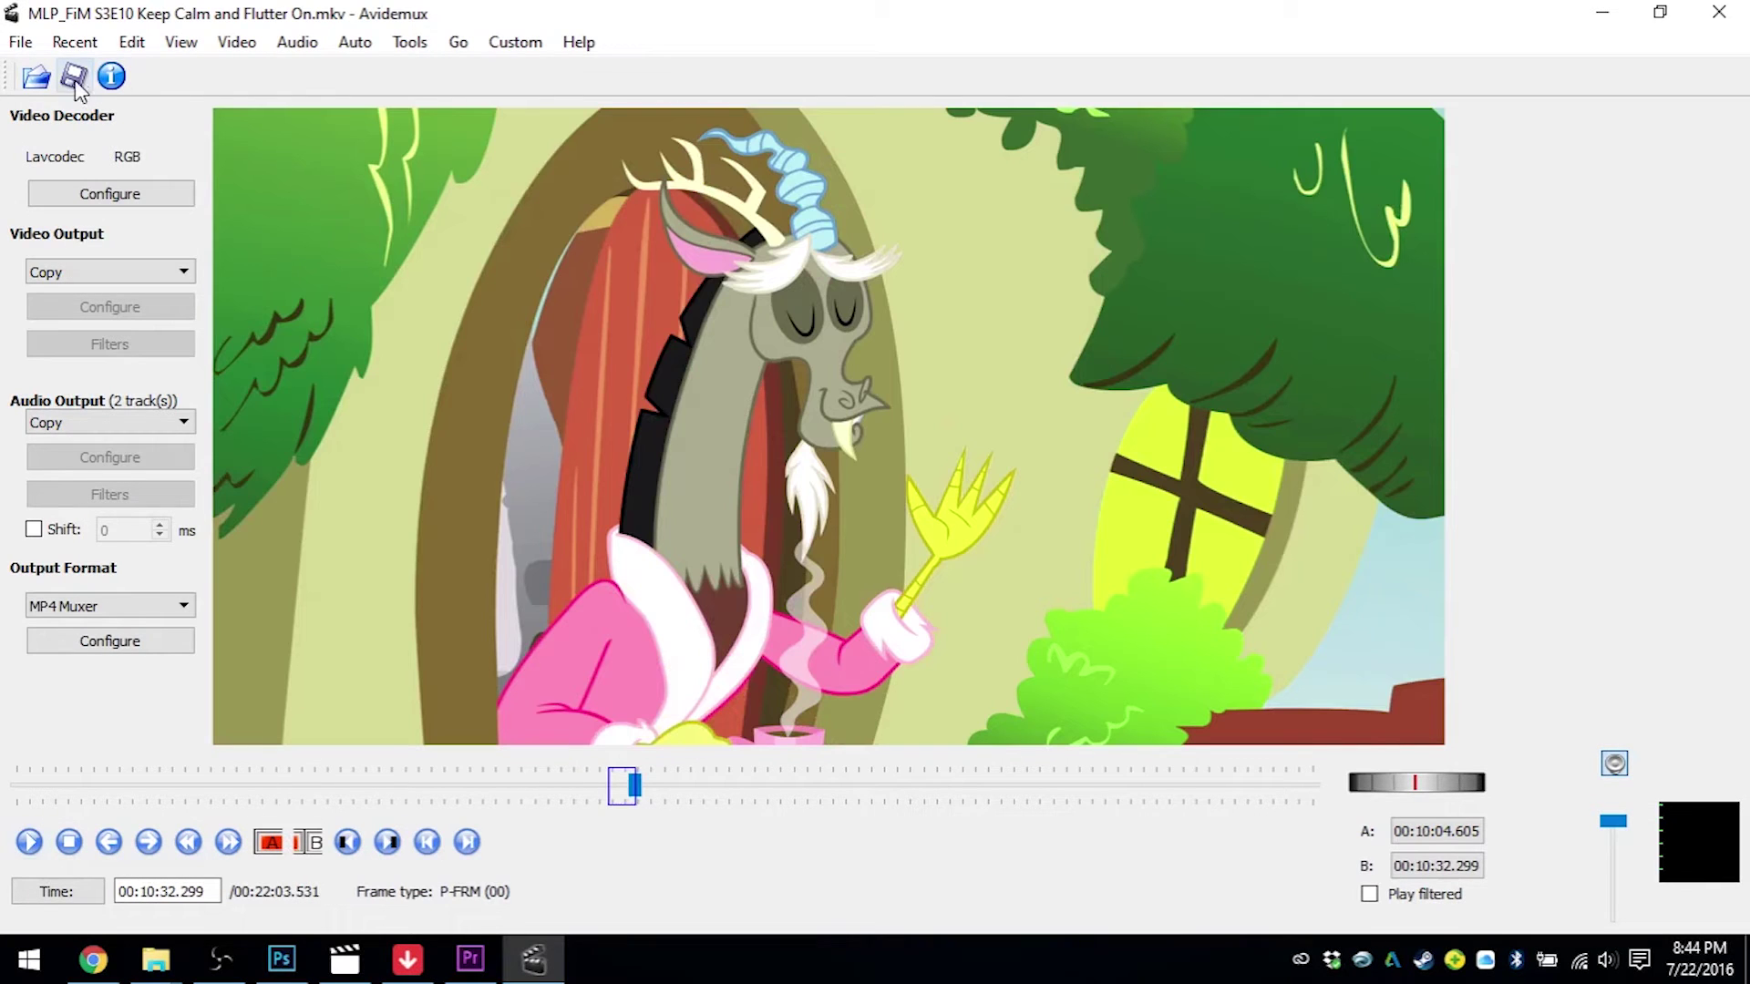
left_click(73, 76)
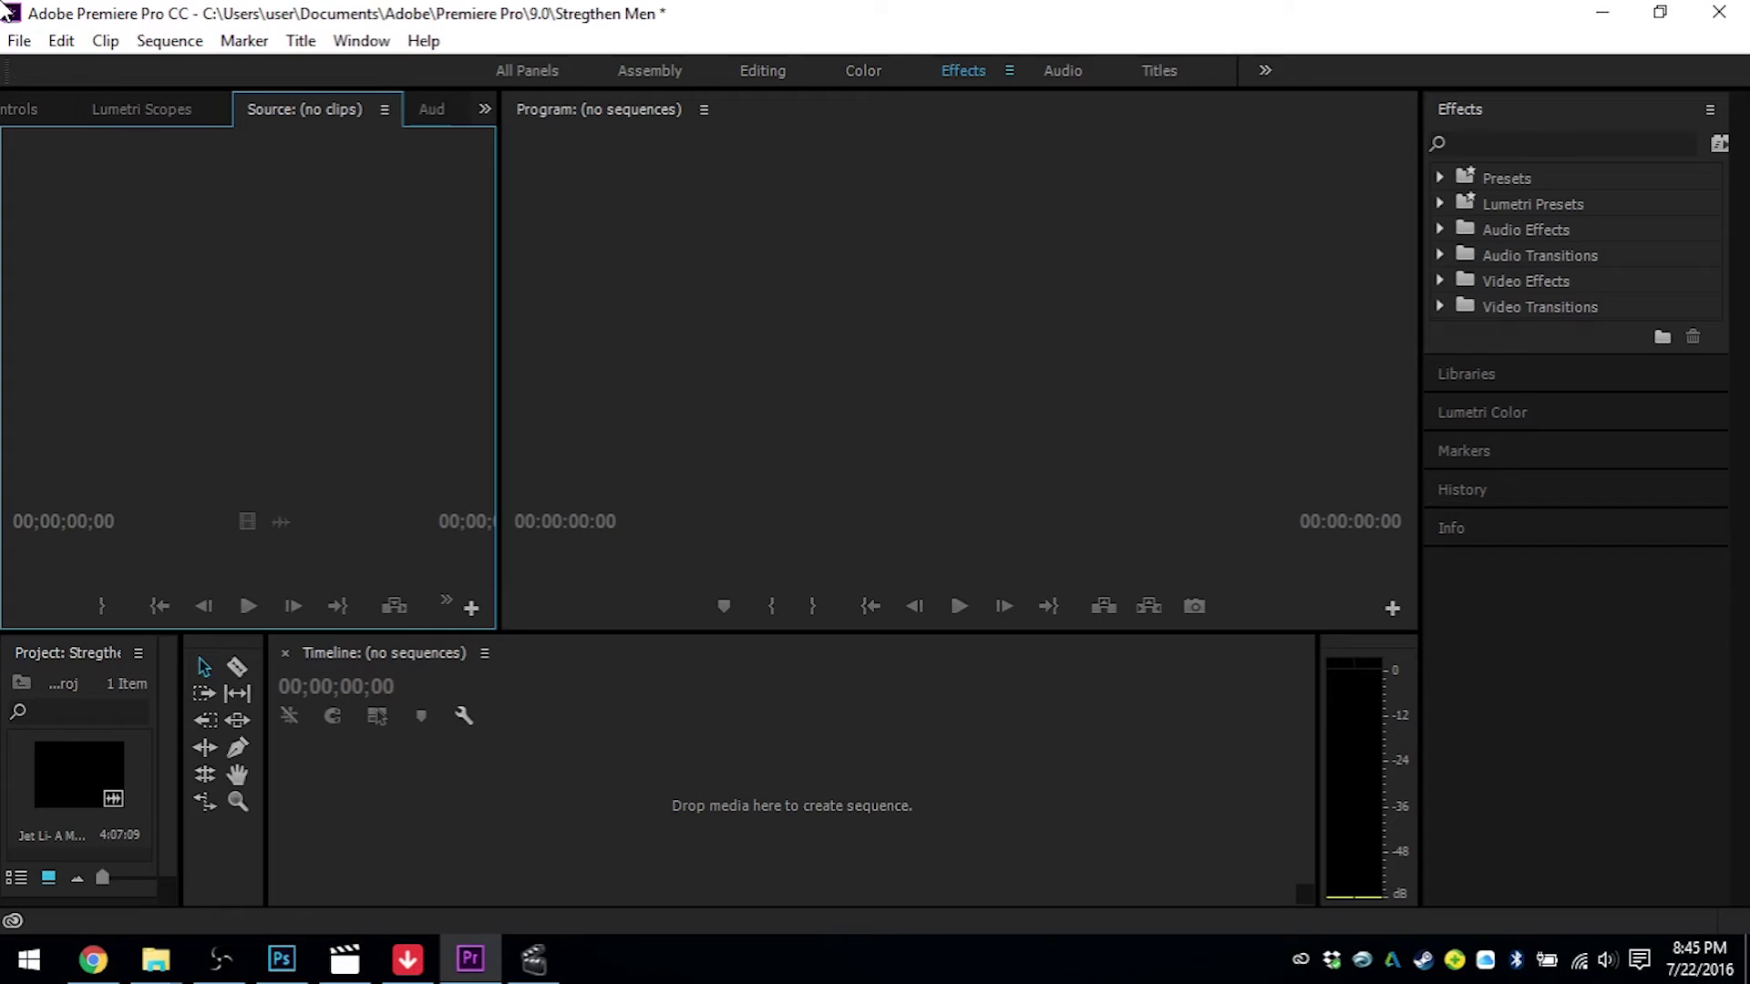
- Switch to Premiere Pro and import the Flutters and Discord clip from the Strangth folder into the project
left_click(20, 41)
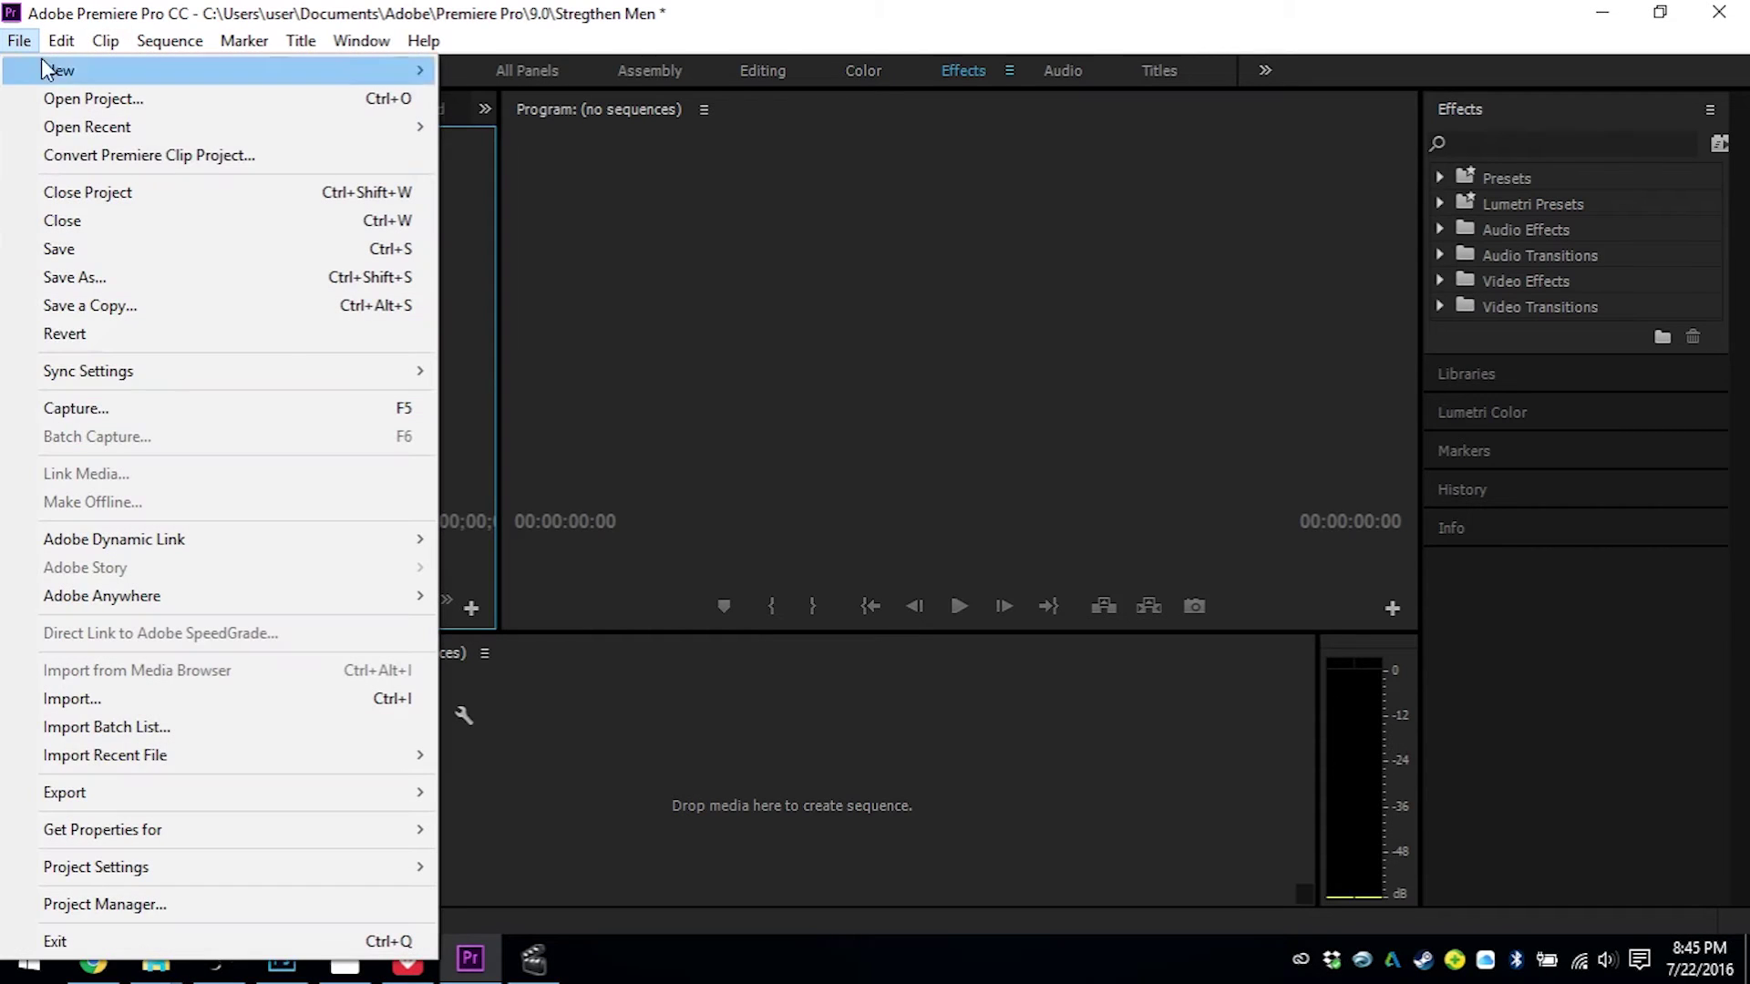
left_click(160, 698)
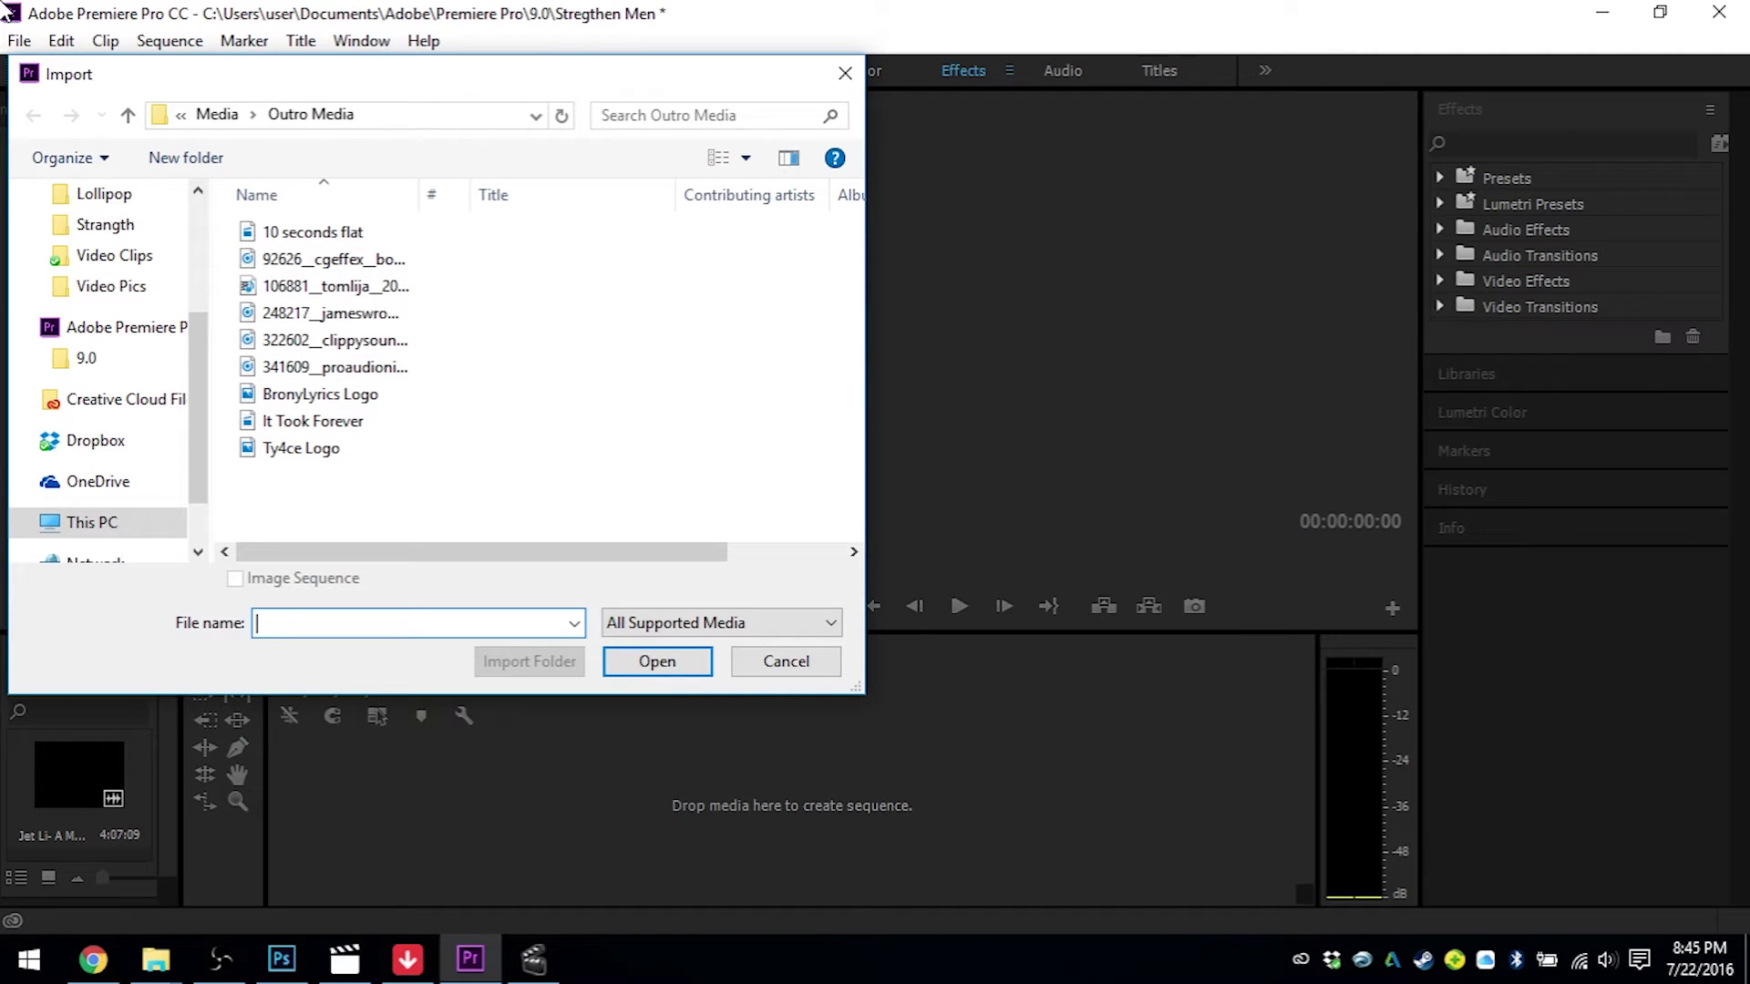
scroll(87, 374, "up", 3)
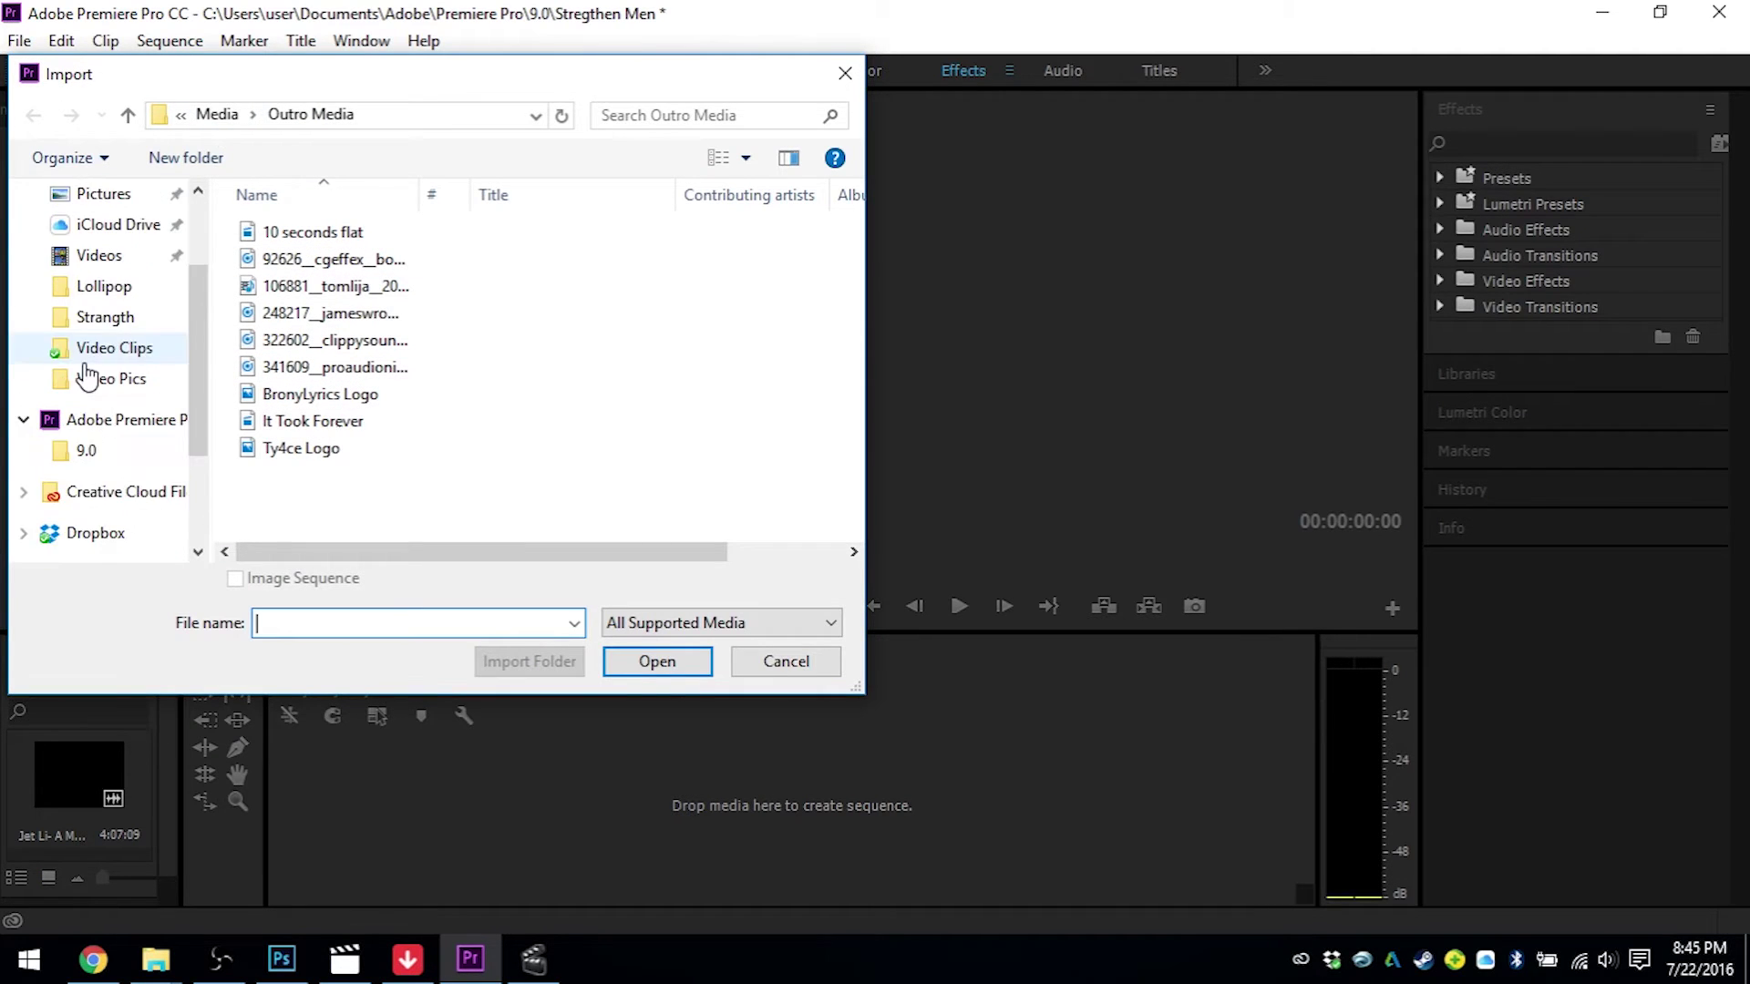
scroll(87, 373, "up", 2)
scroll(101, 392, "down", 1)
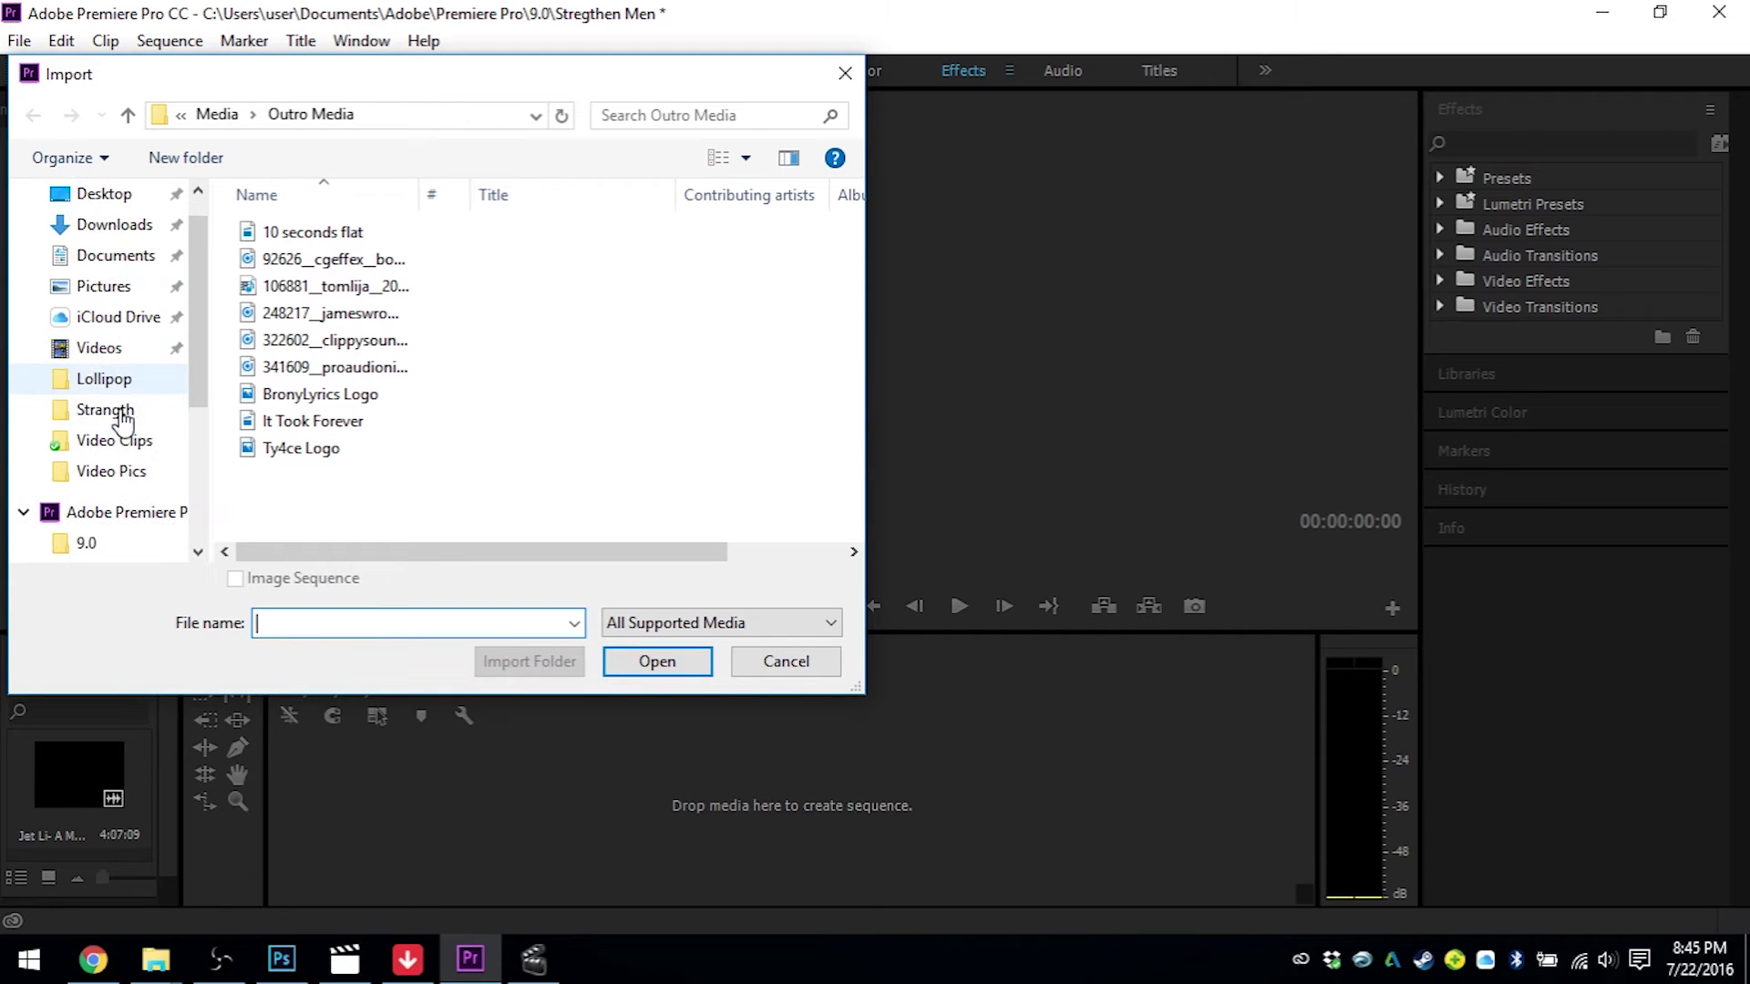
left_click(95, 421)
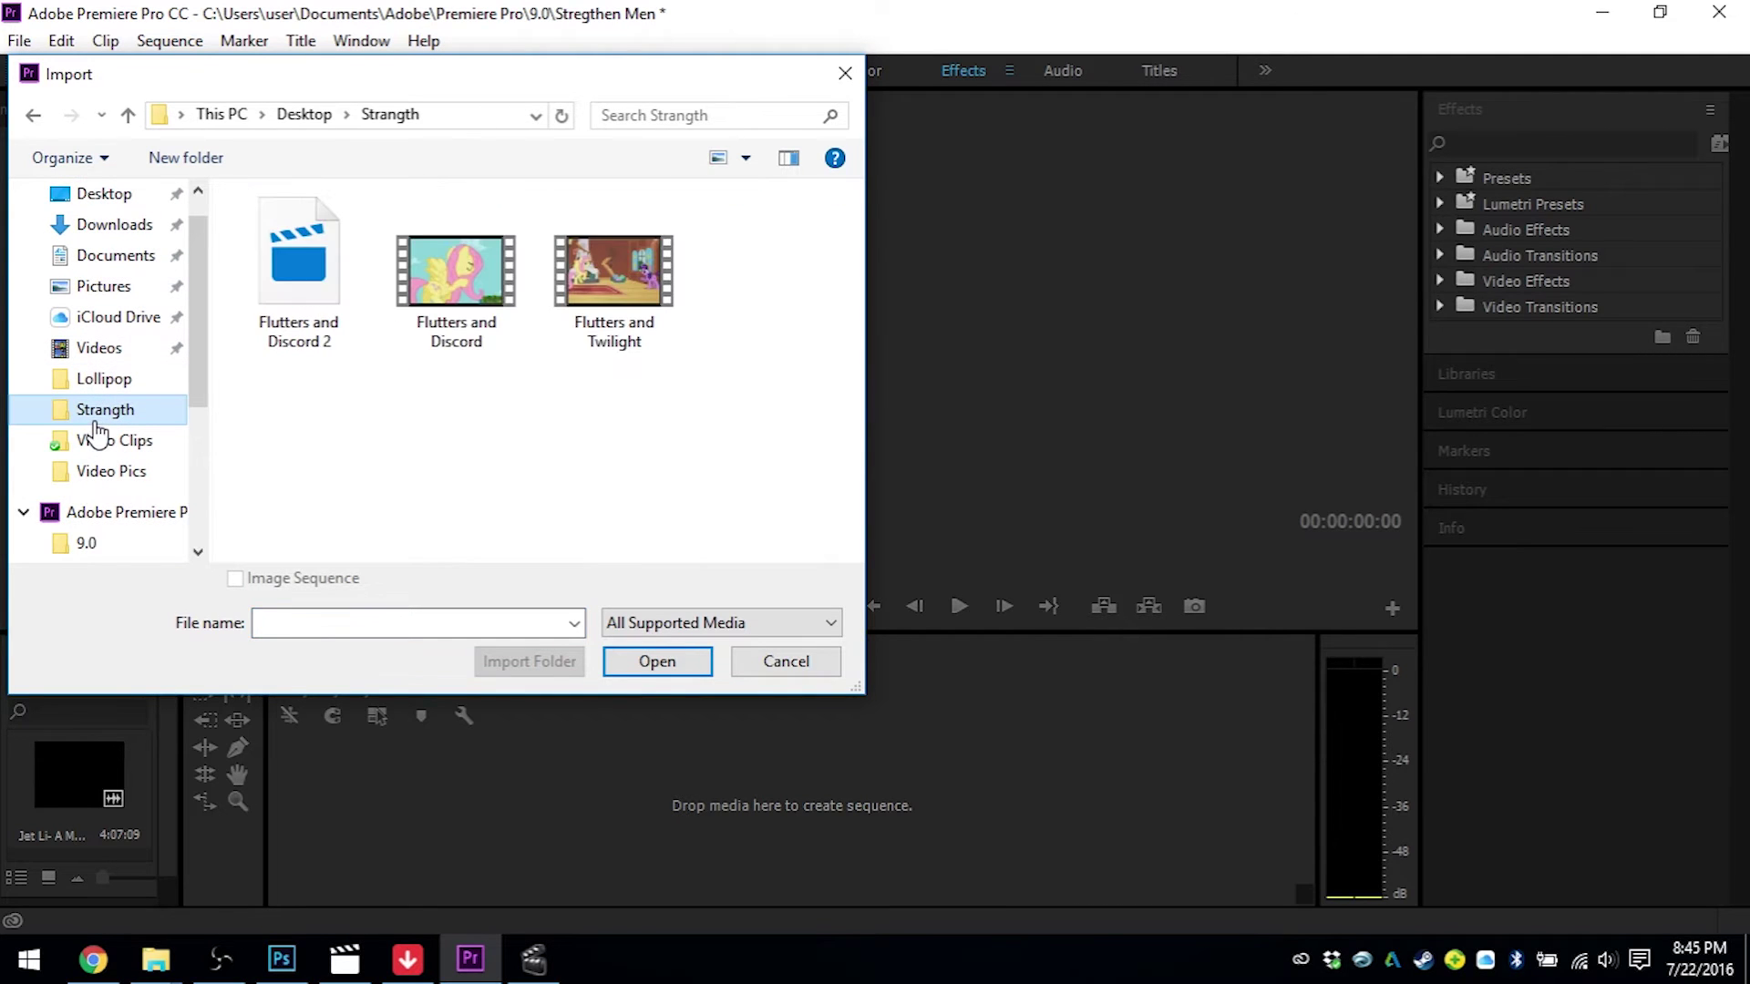
left_click(445, 266)
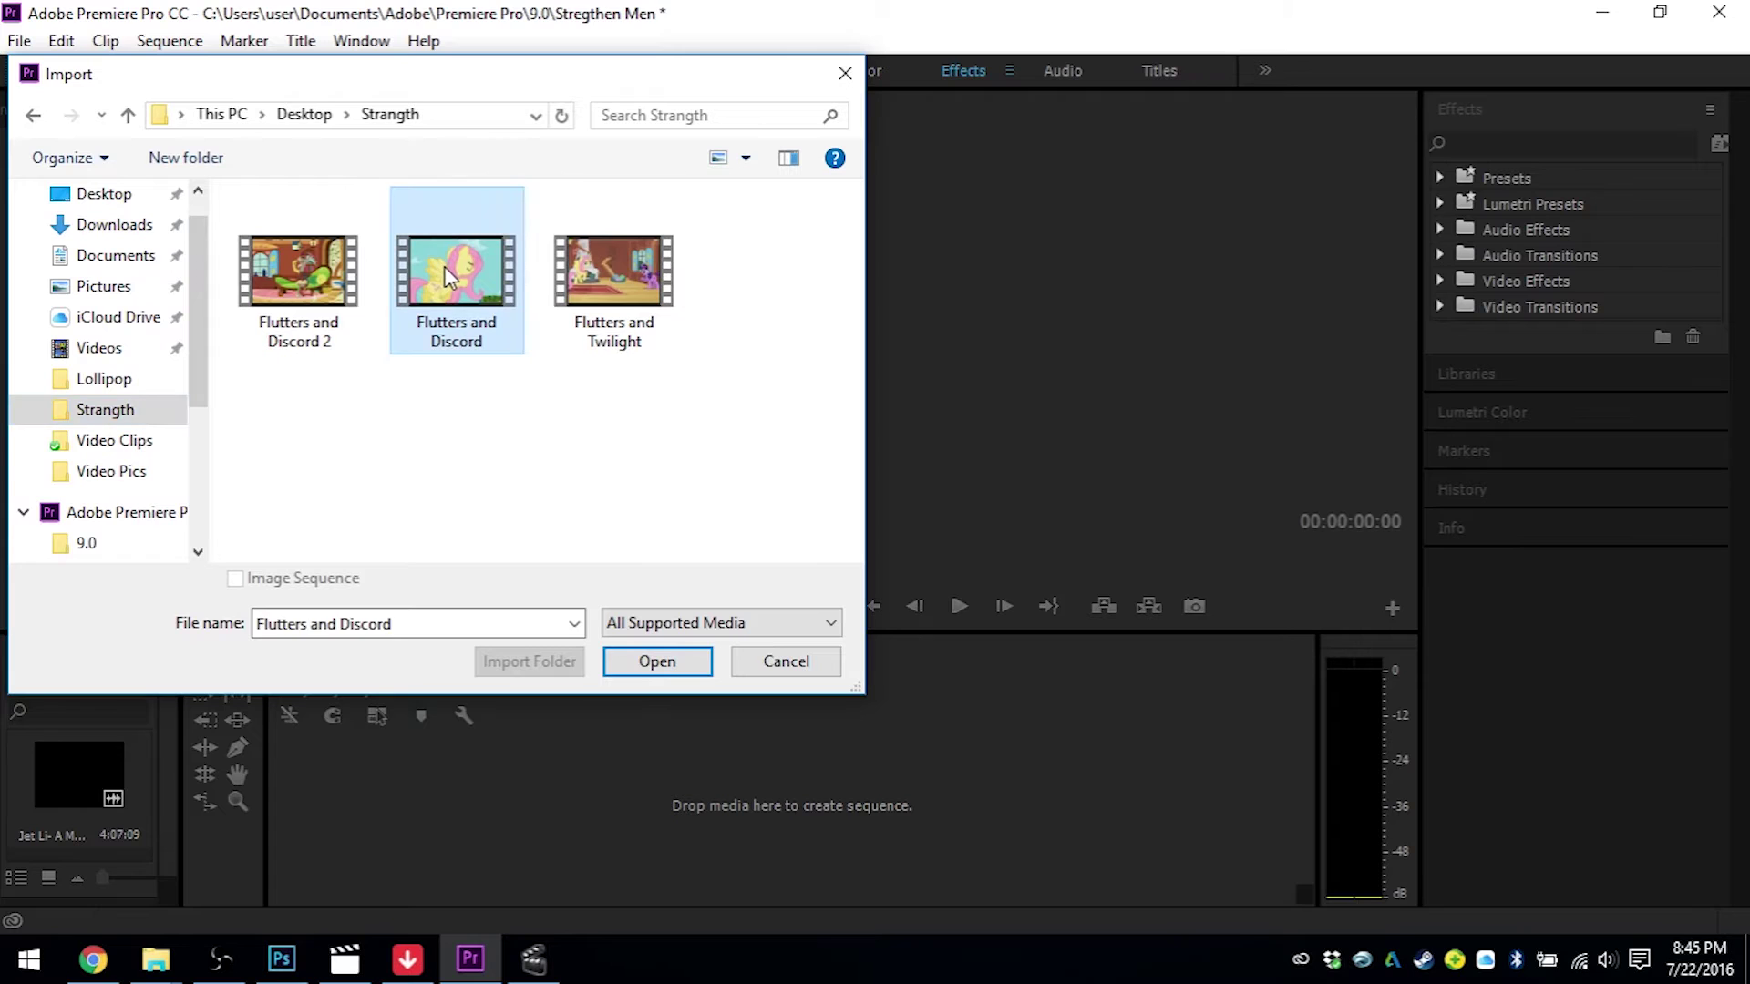
left_click(670, 660)
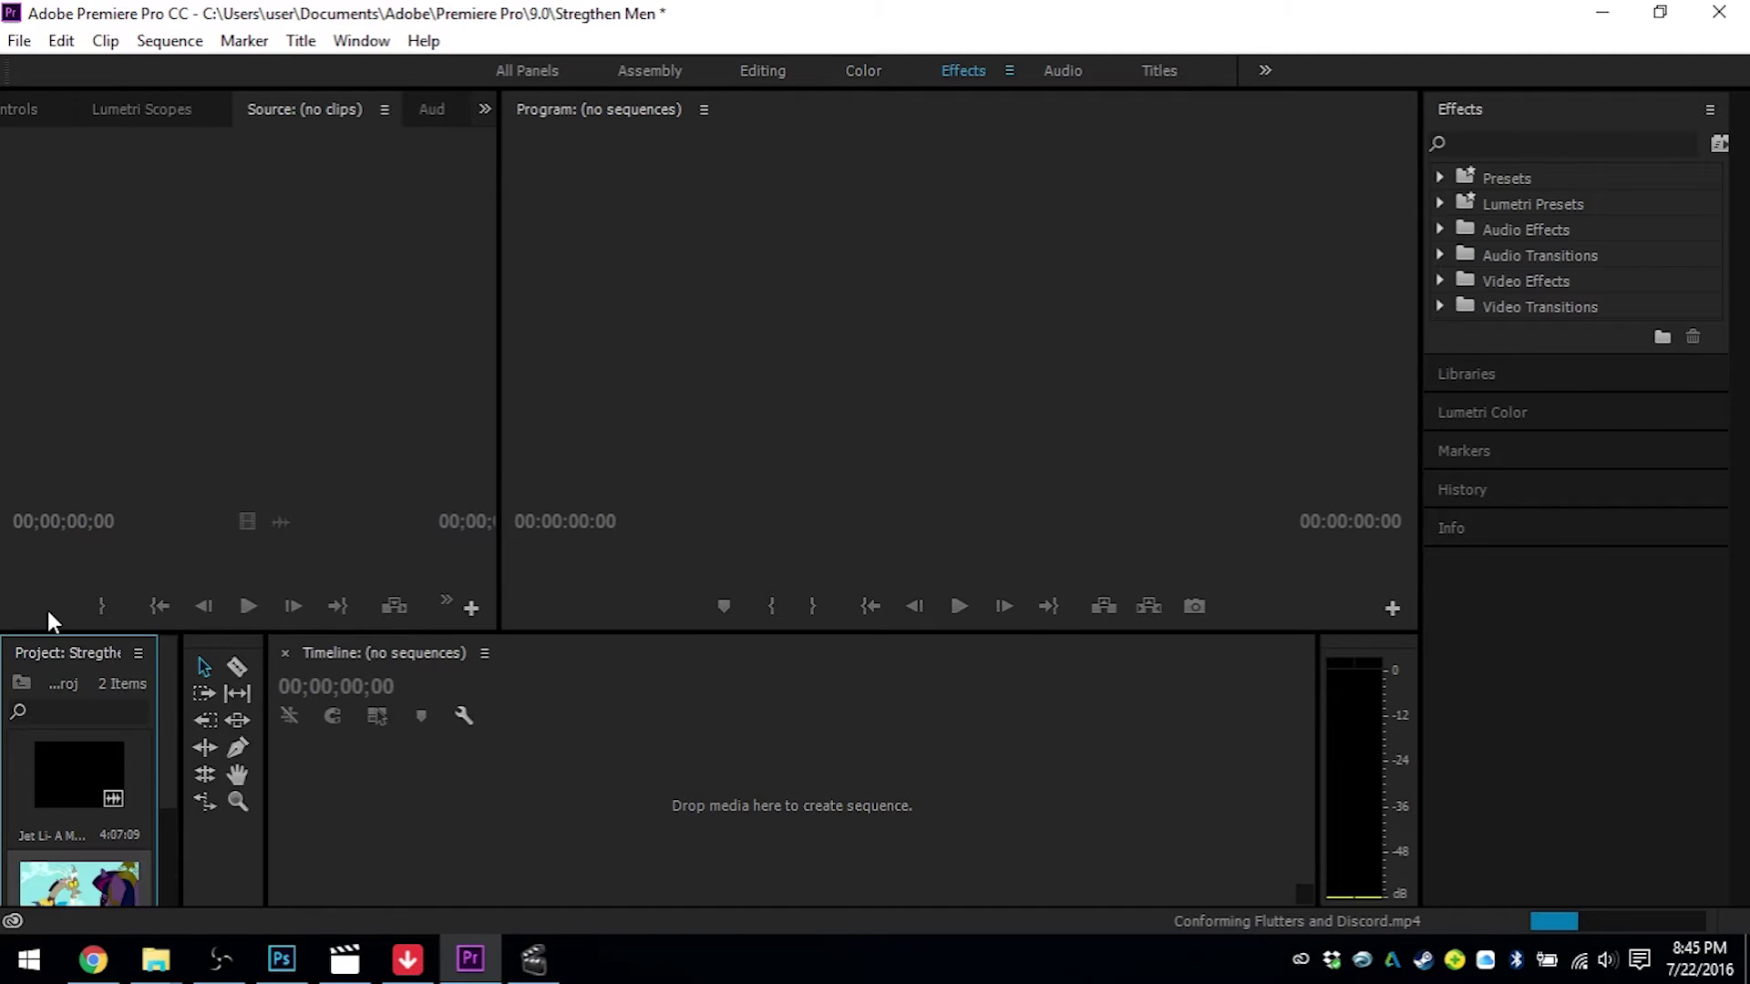
- Place only the video of Flutters and Discord.mp4 on the timeline and add the Jet Li music video on V1 and A1
scroll(86, 748, "down", 1)
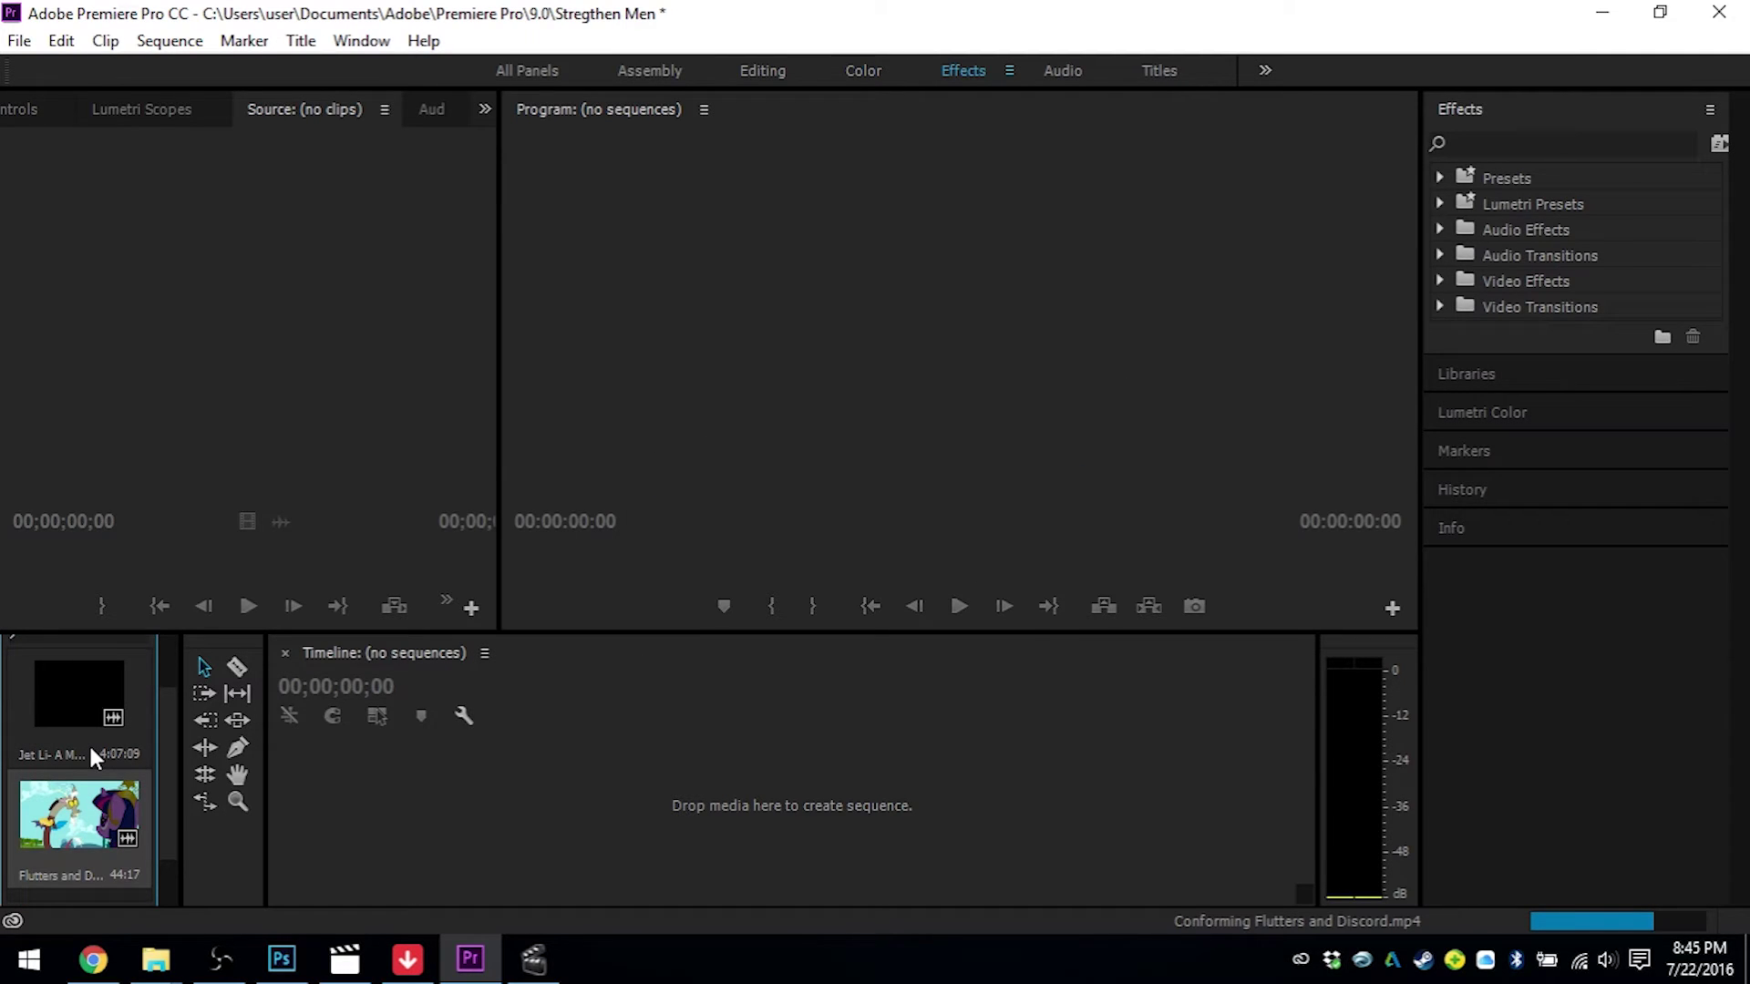
double_click(87, 795)
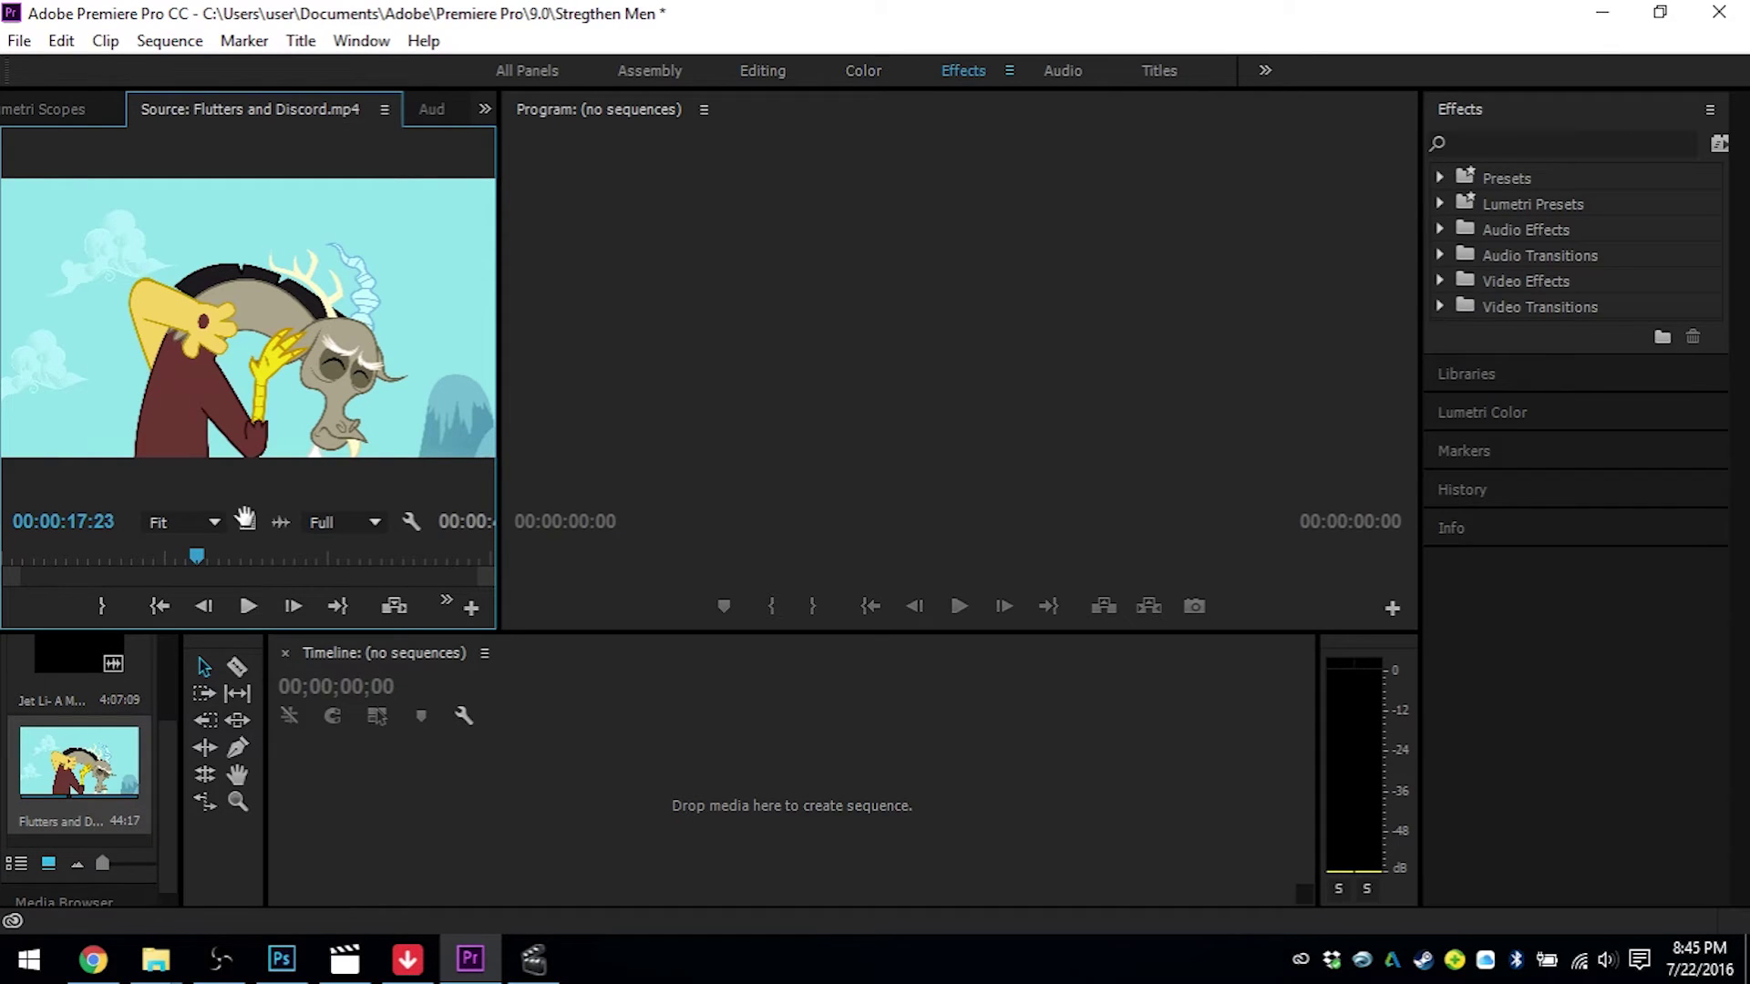
left_click_drag(244, 520, 351, 776)
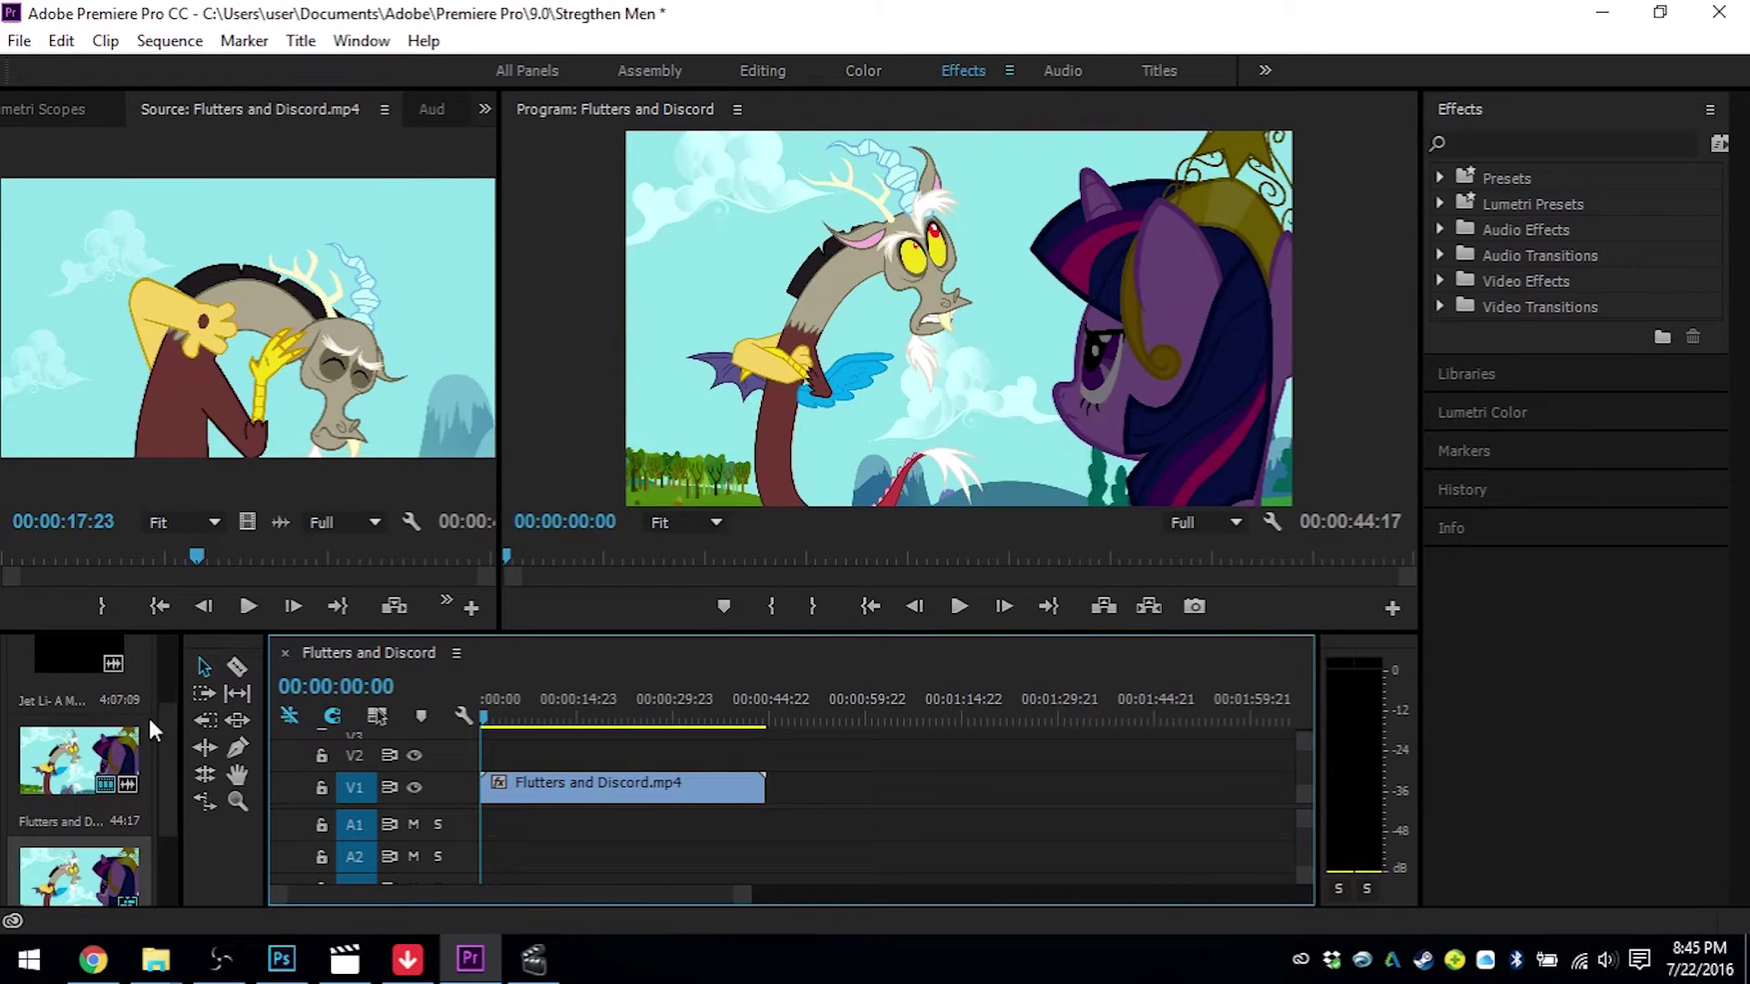
scroll(119, 742, "up", 2)
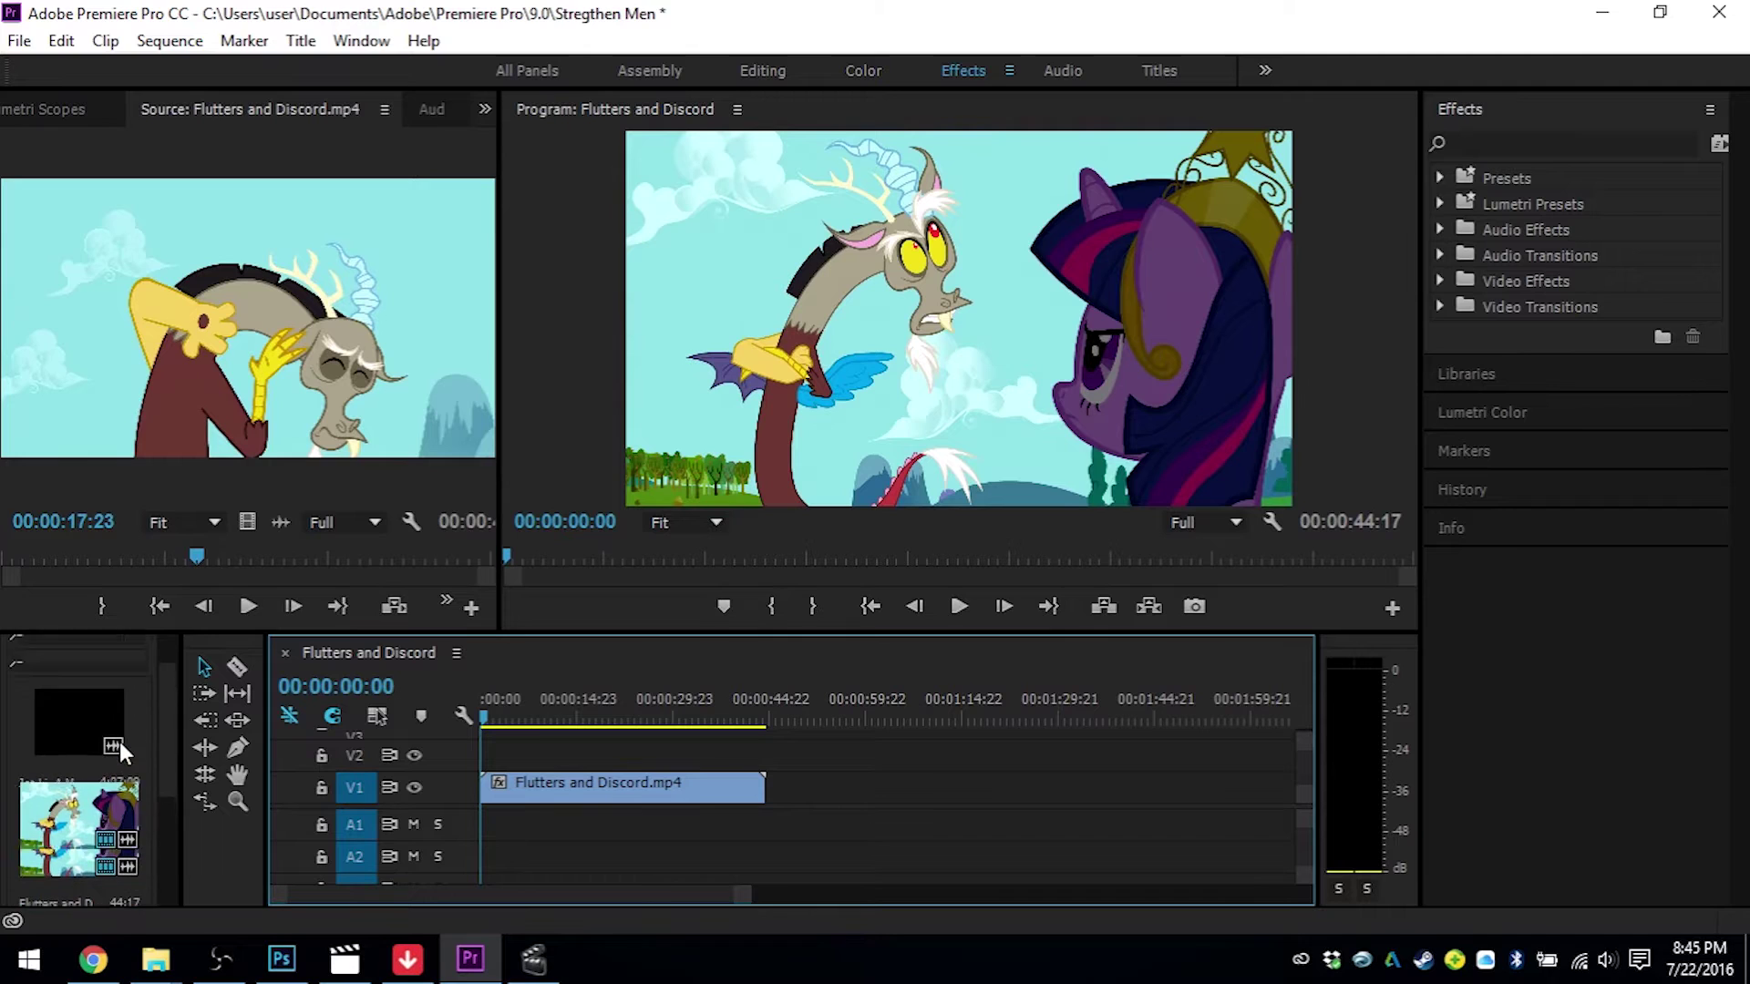
left_click(69, 718)
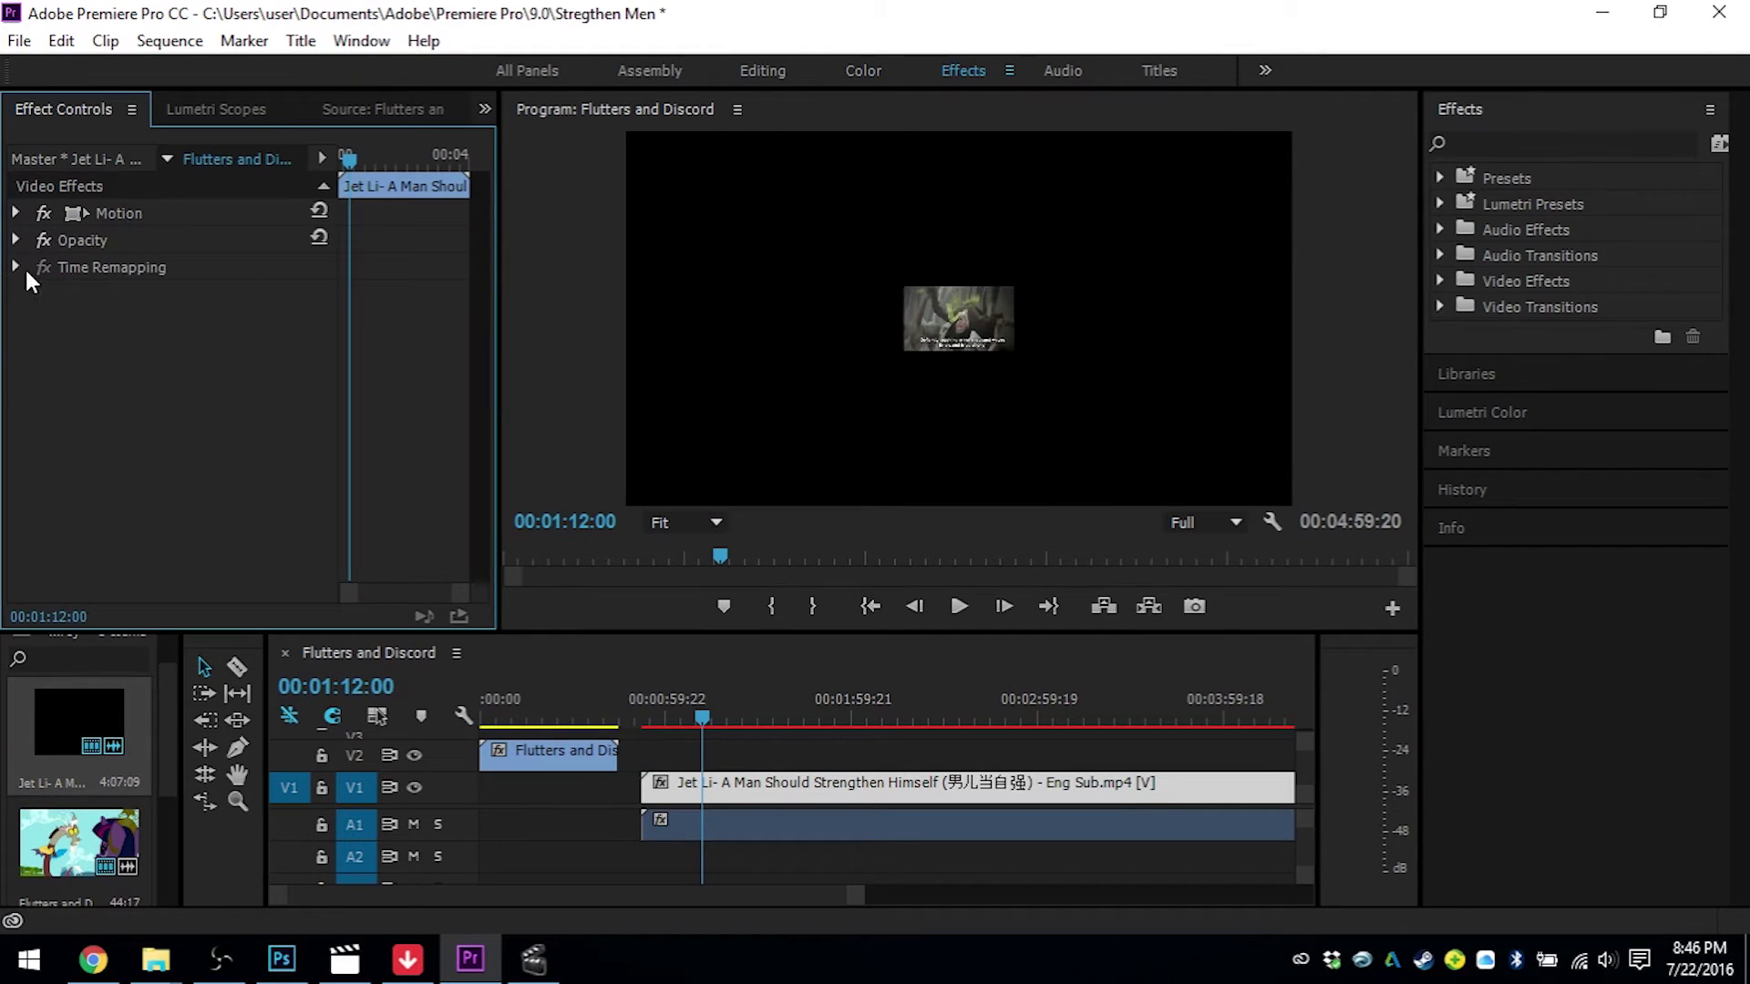
- Set the Scale of the Jet Li music video to 616 so it fills the frame
left_click(16, 213)
left_click(185, 267)
type("144")
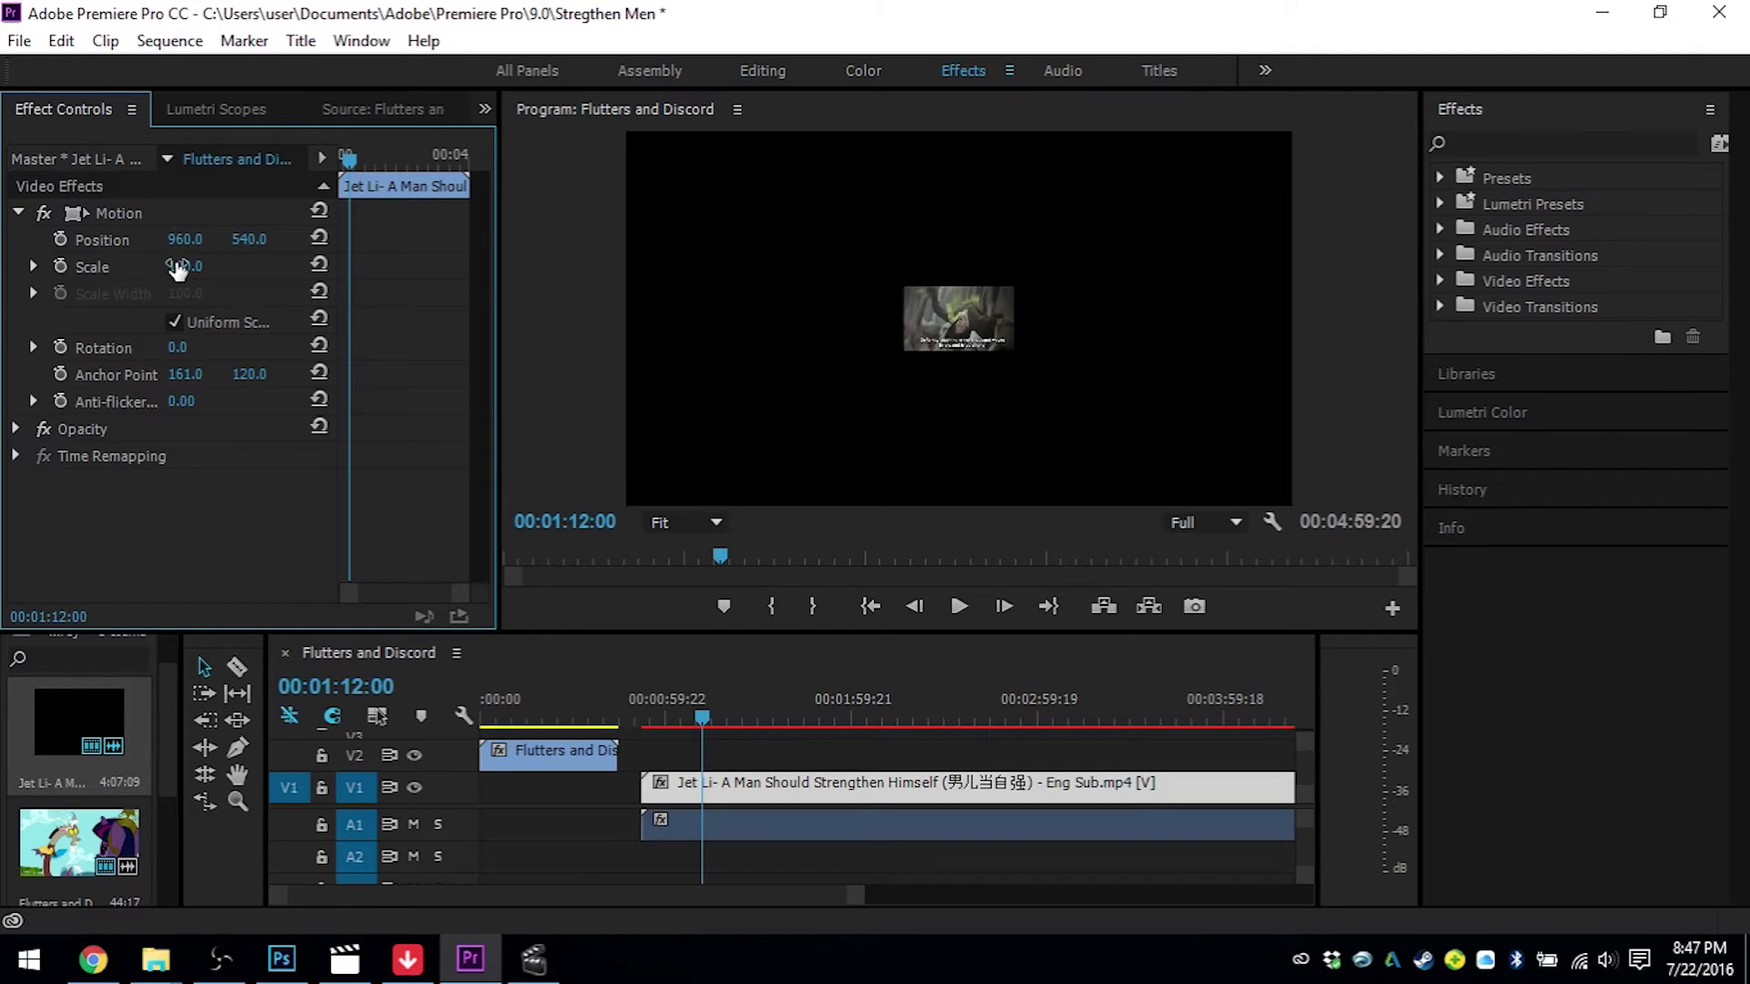
key("Return")
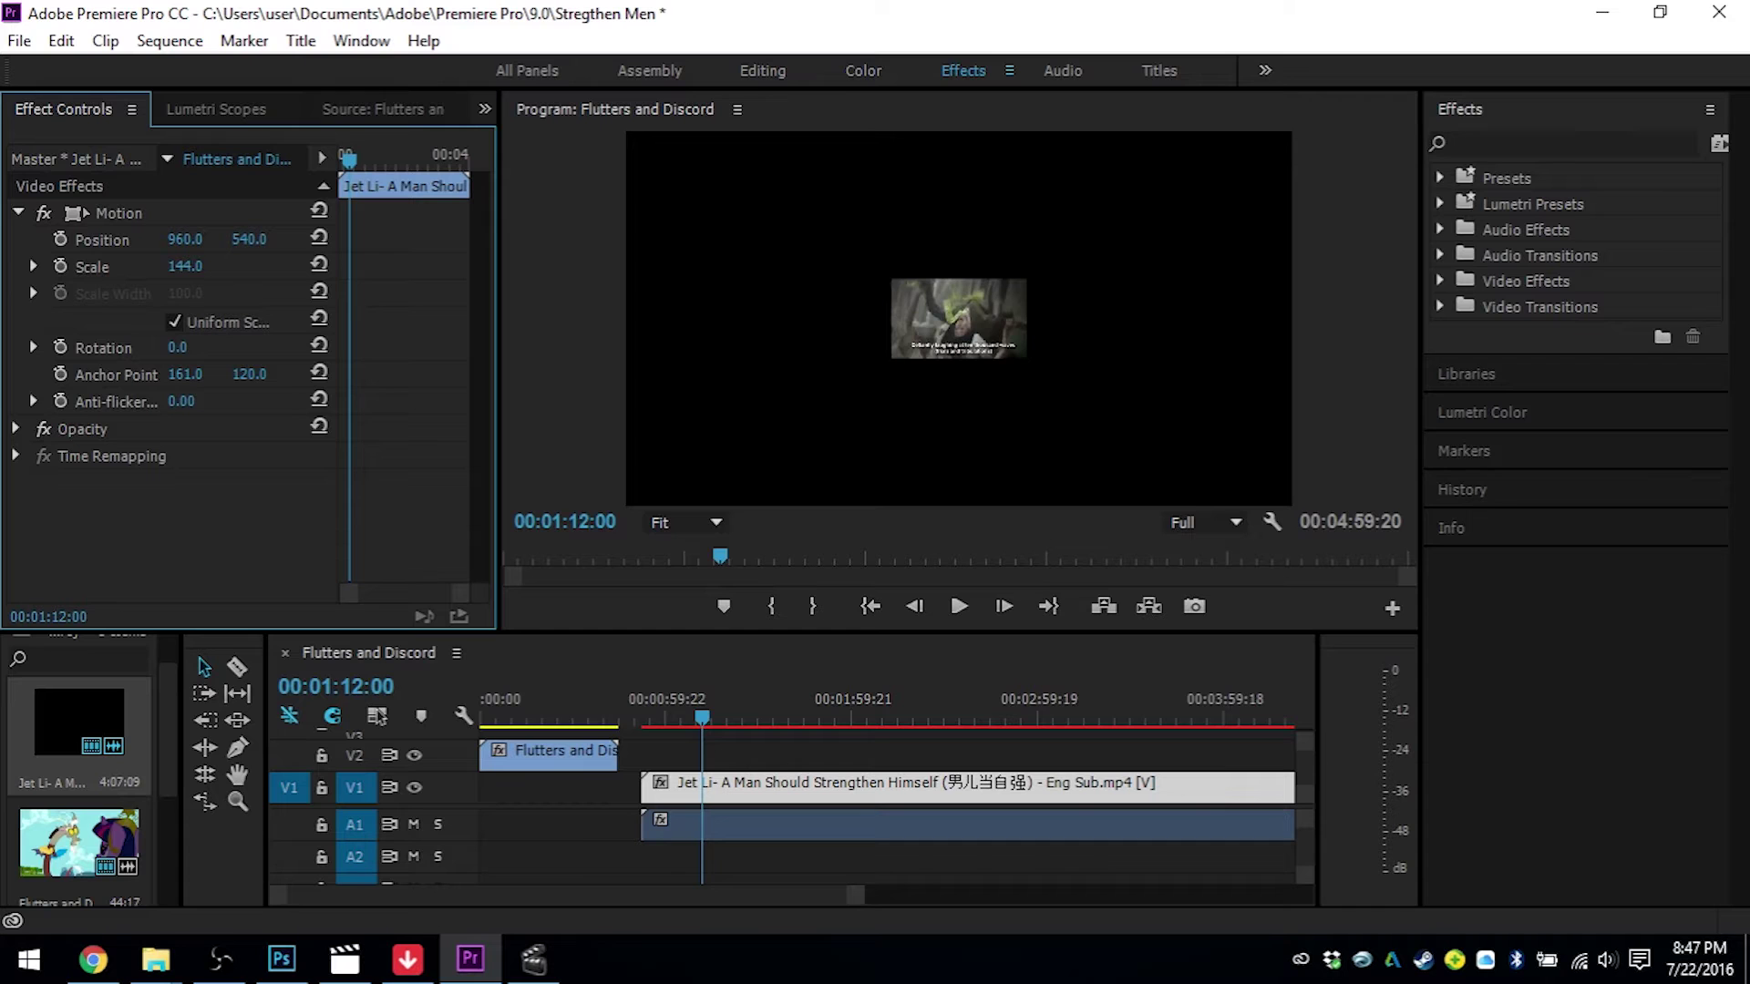
left_click_drag(185, 265, 59, 232)
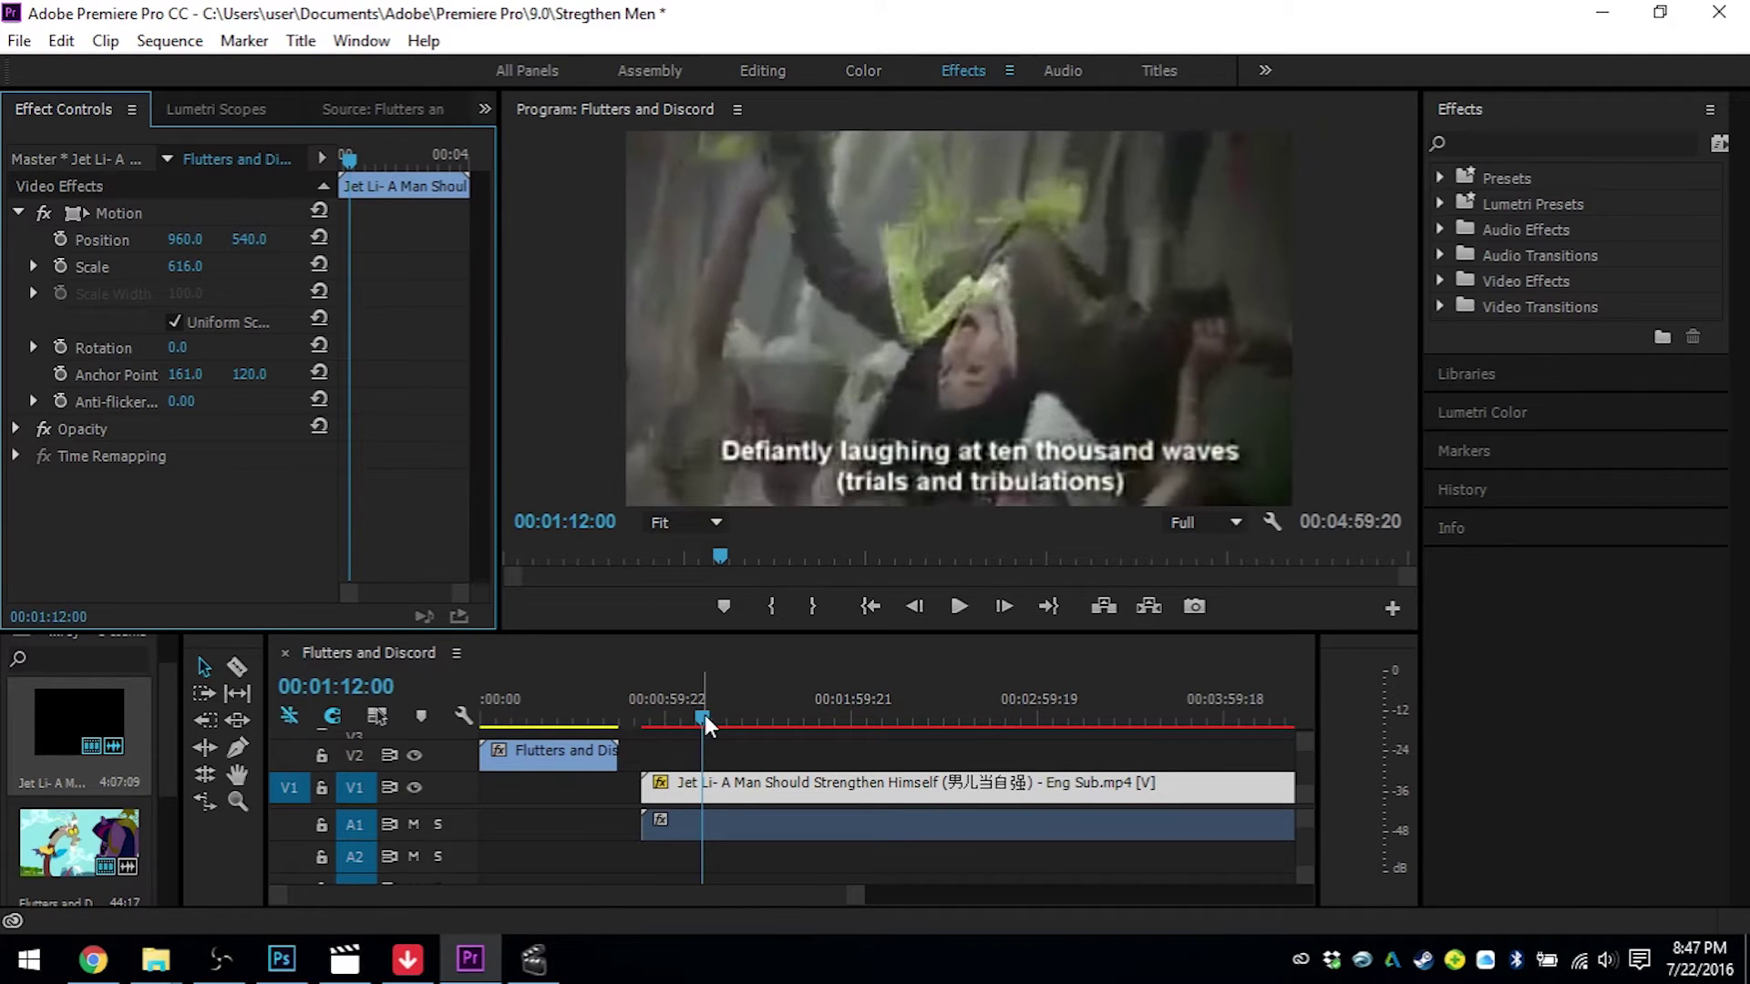
- Play the sequence from about 00:00:11:21 and examine the music audio around the cut at 00:00:13:18
left_click_drag(703, 717, 666, 716)
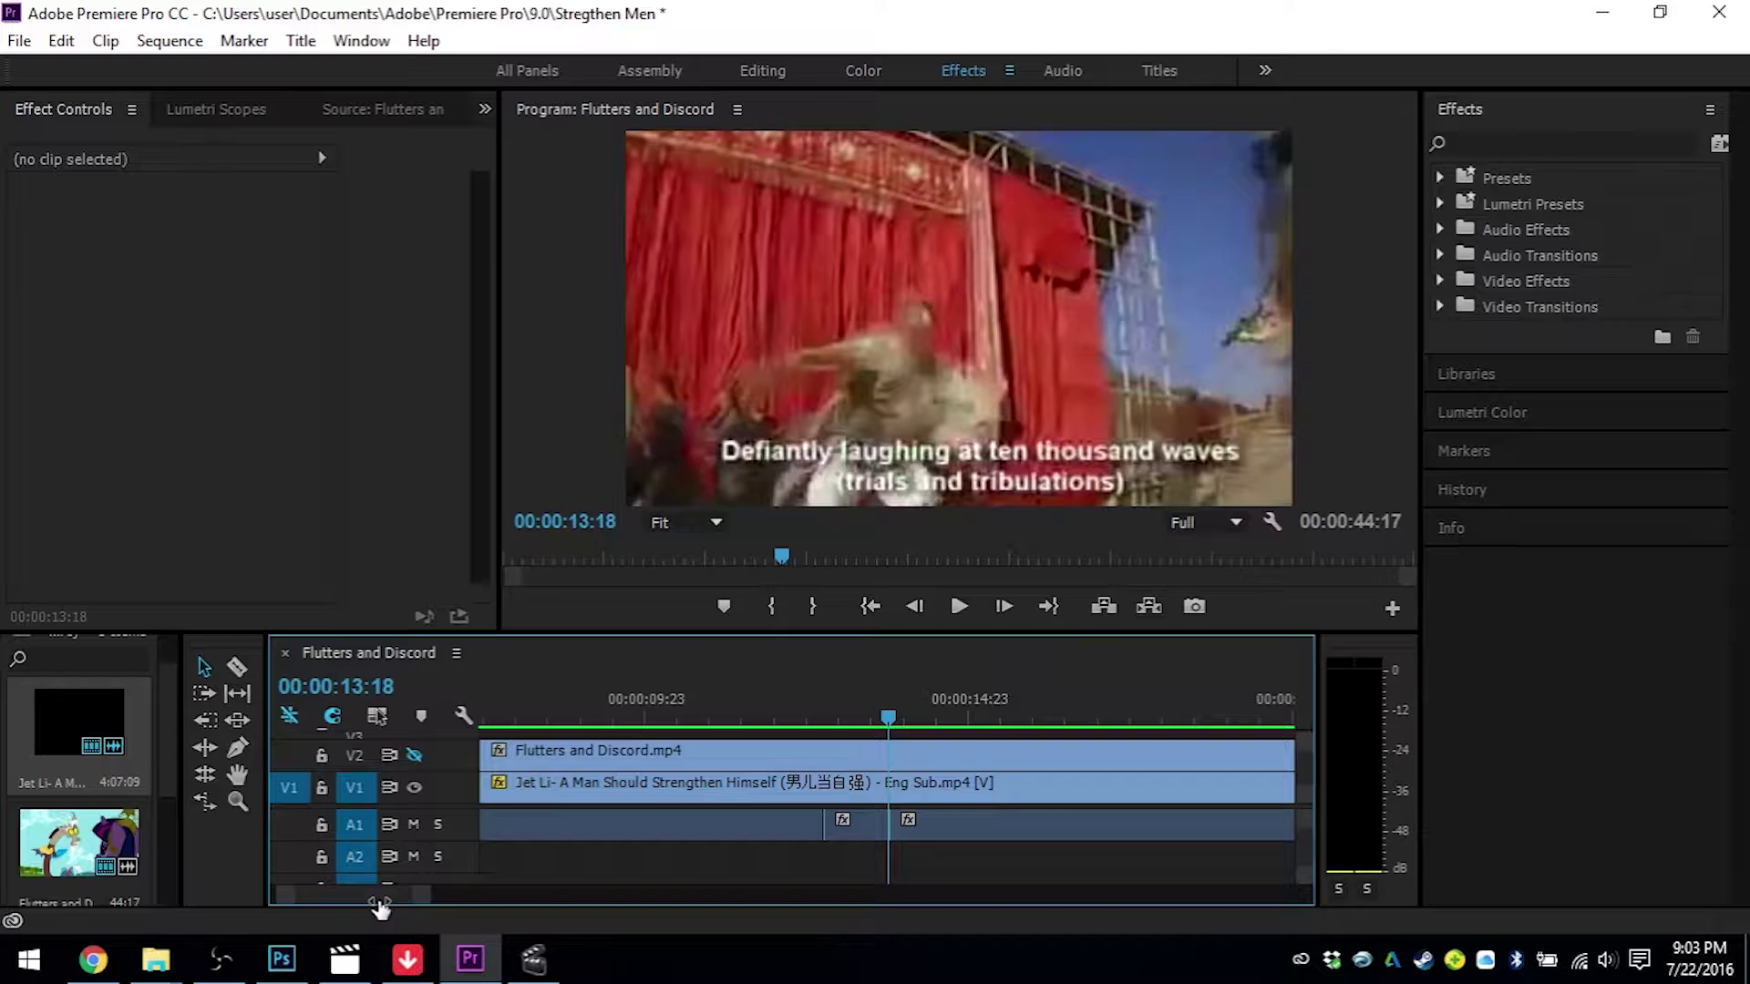
left_click_drag(383, 906, 510, 926)
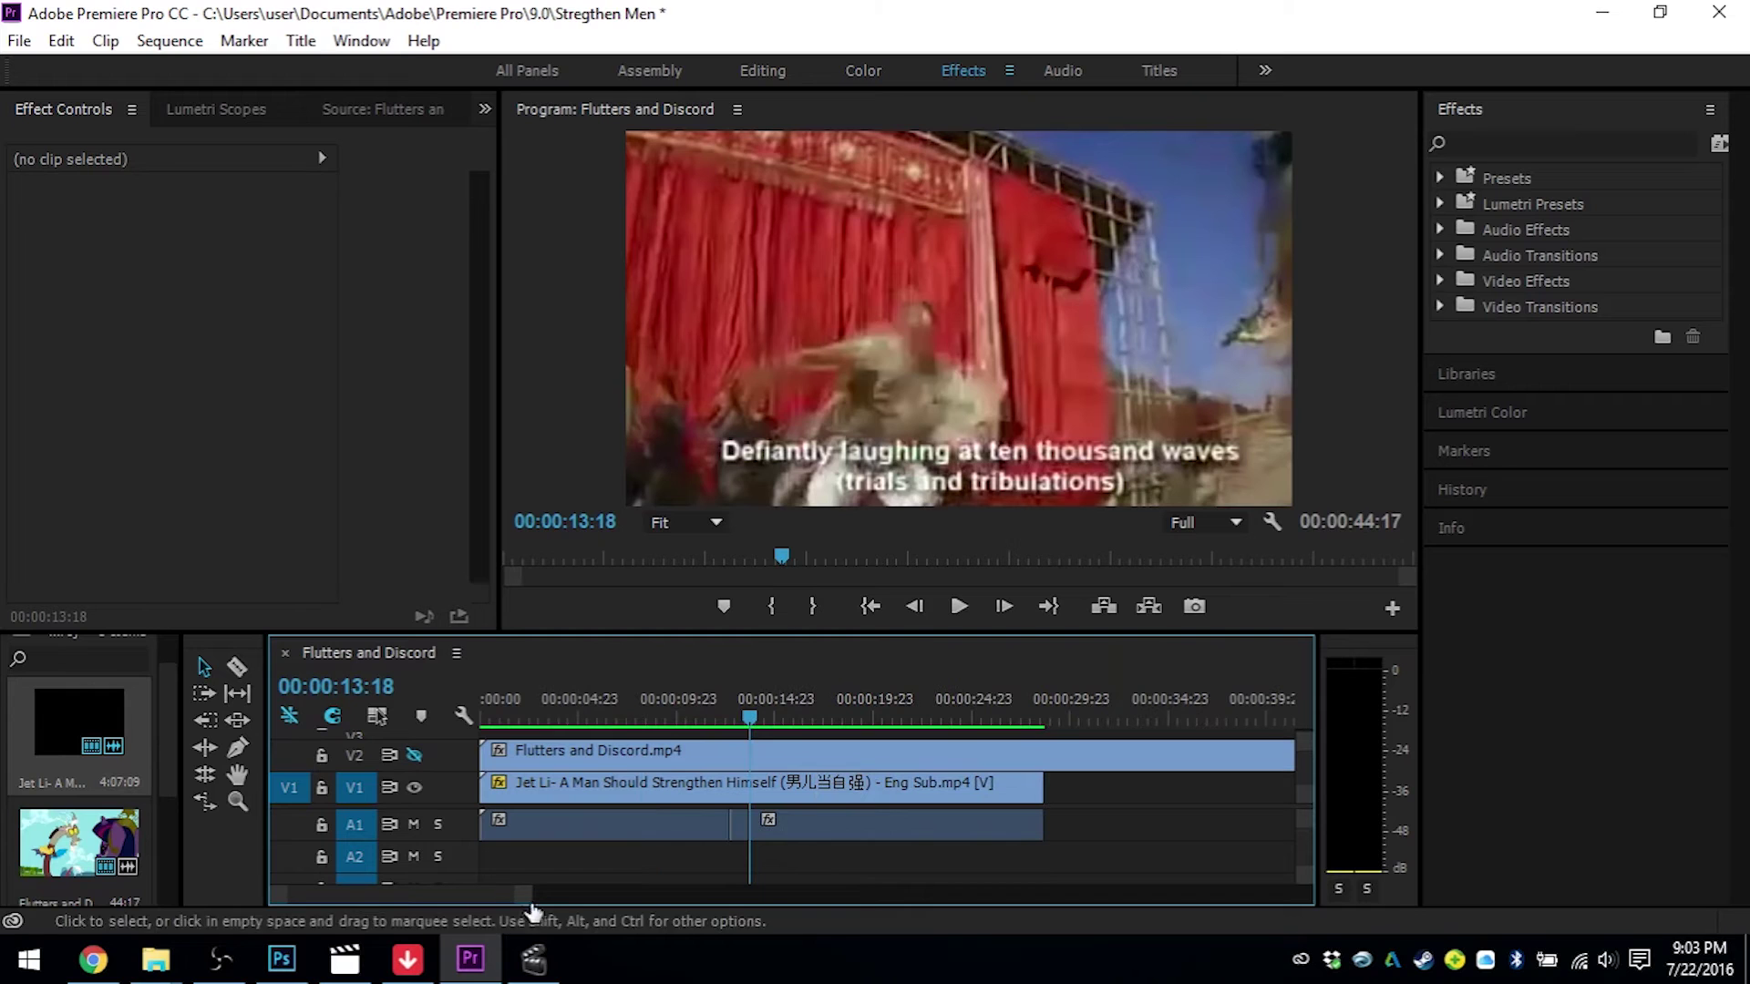
left_click(715, 703)
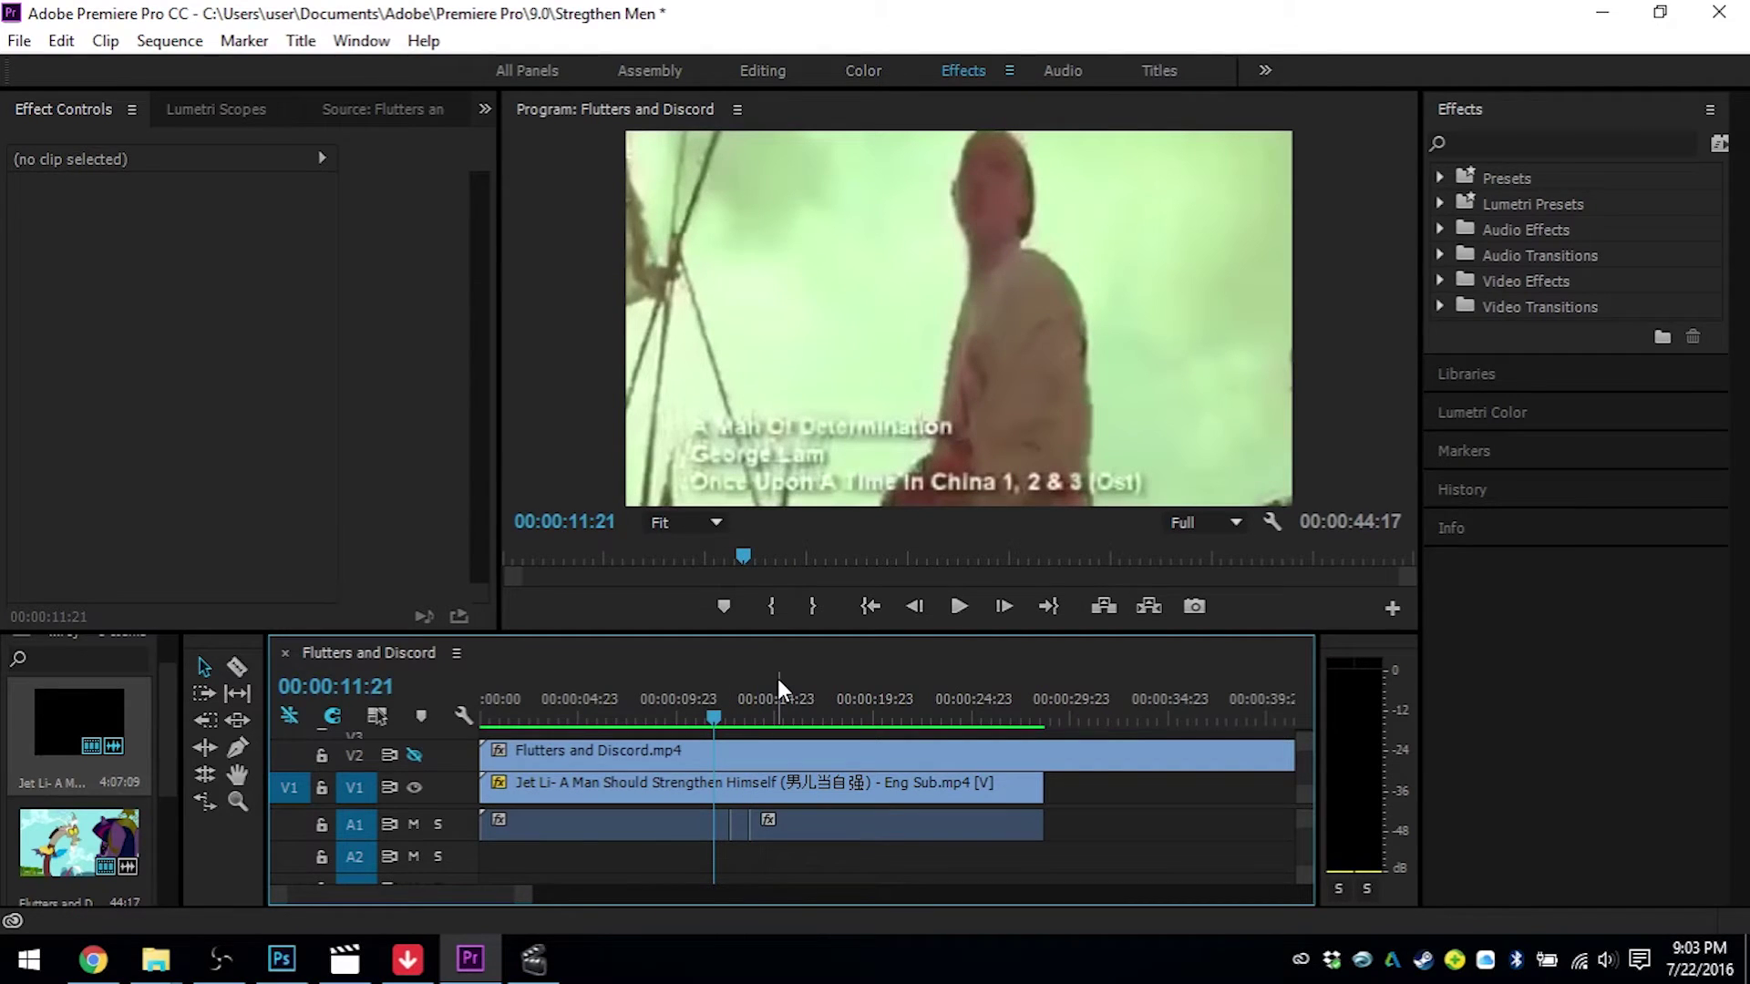
key("space")
key("=")
key("=")
key("=")
key("space")
left_click(717, 698)
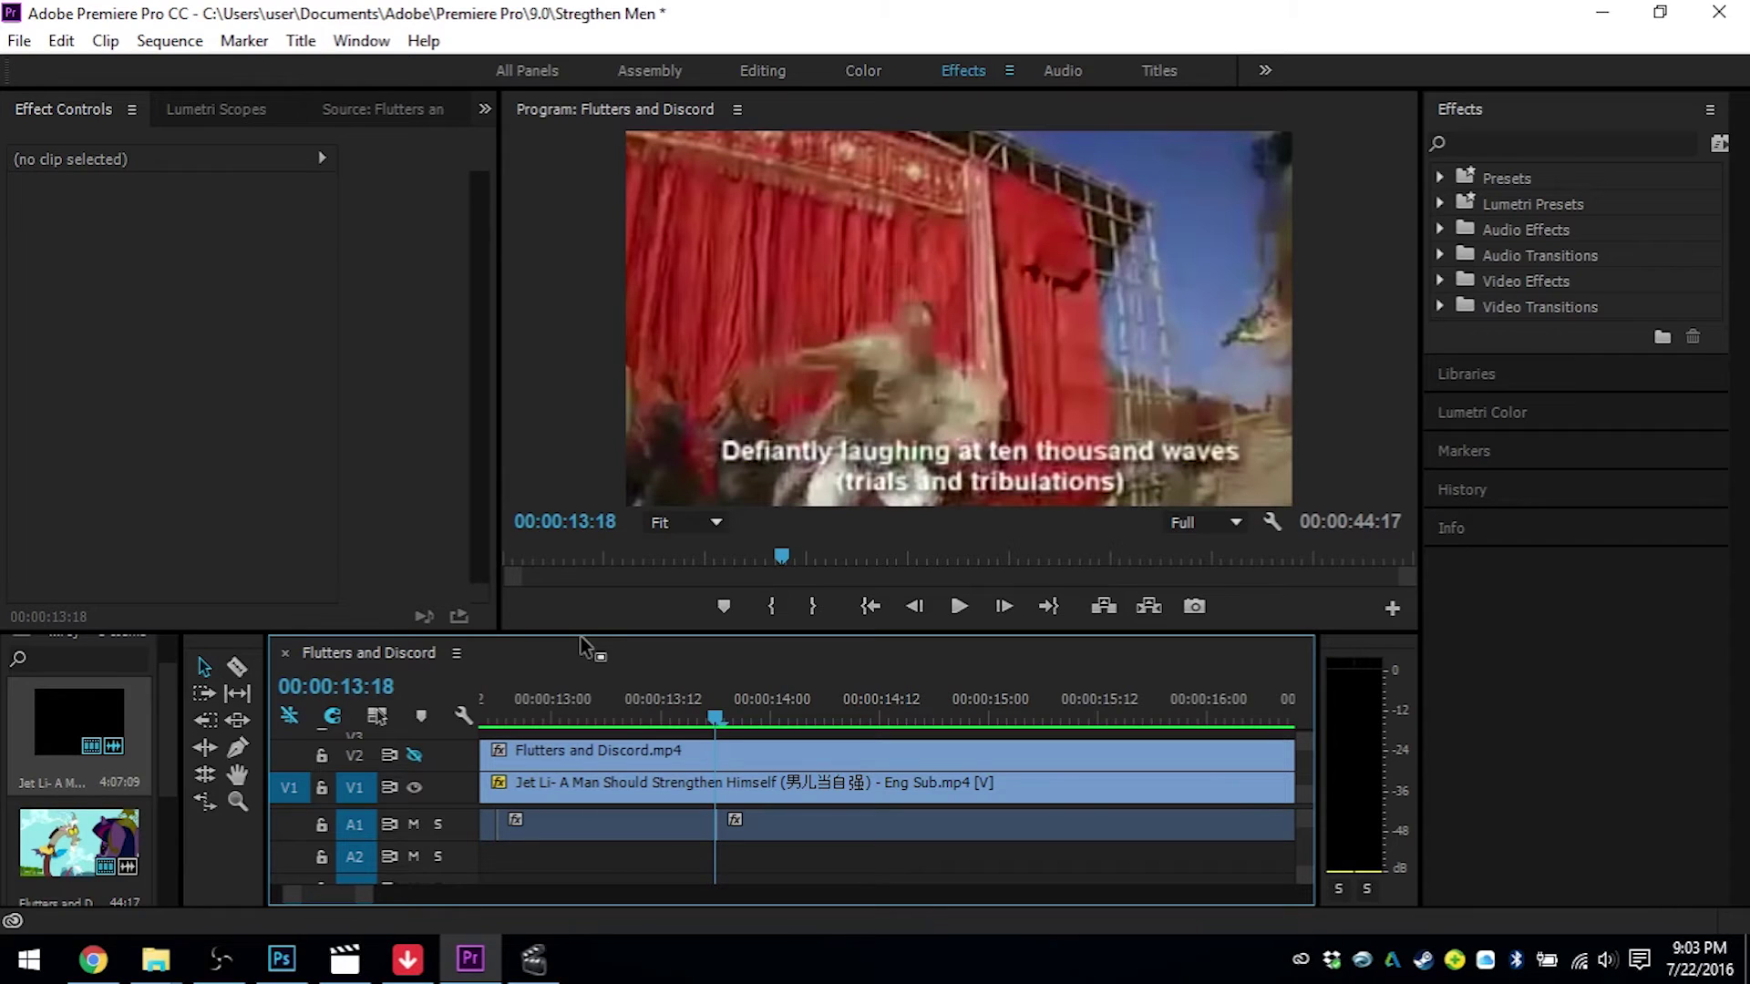
key("space")
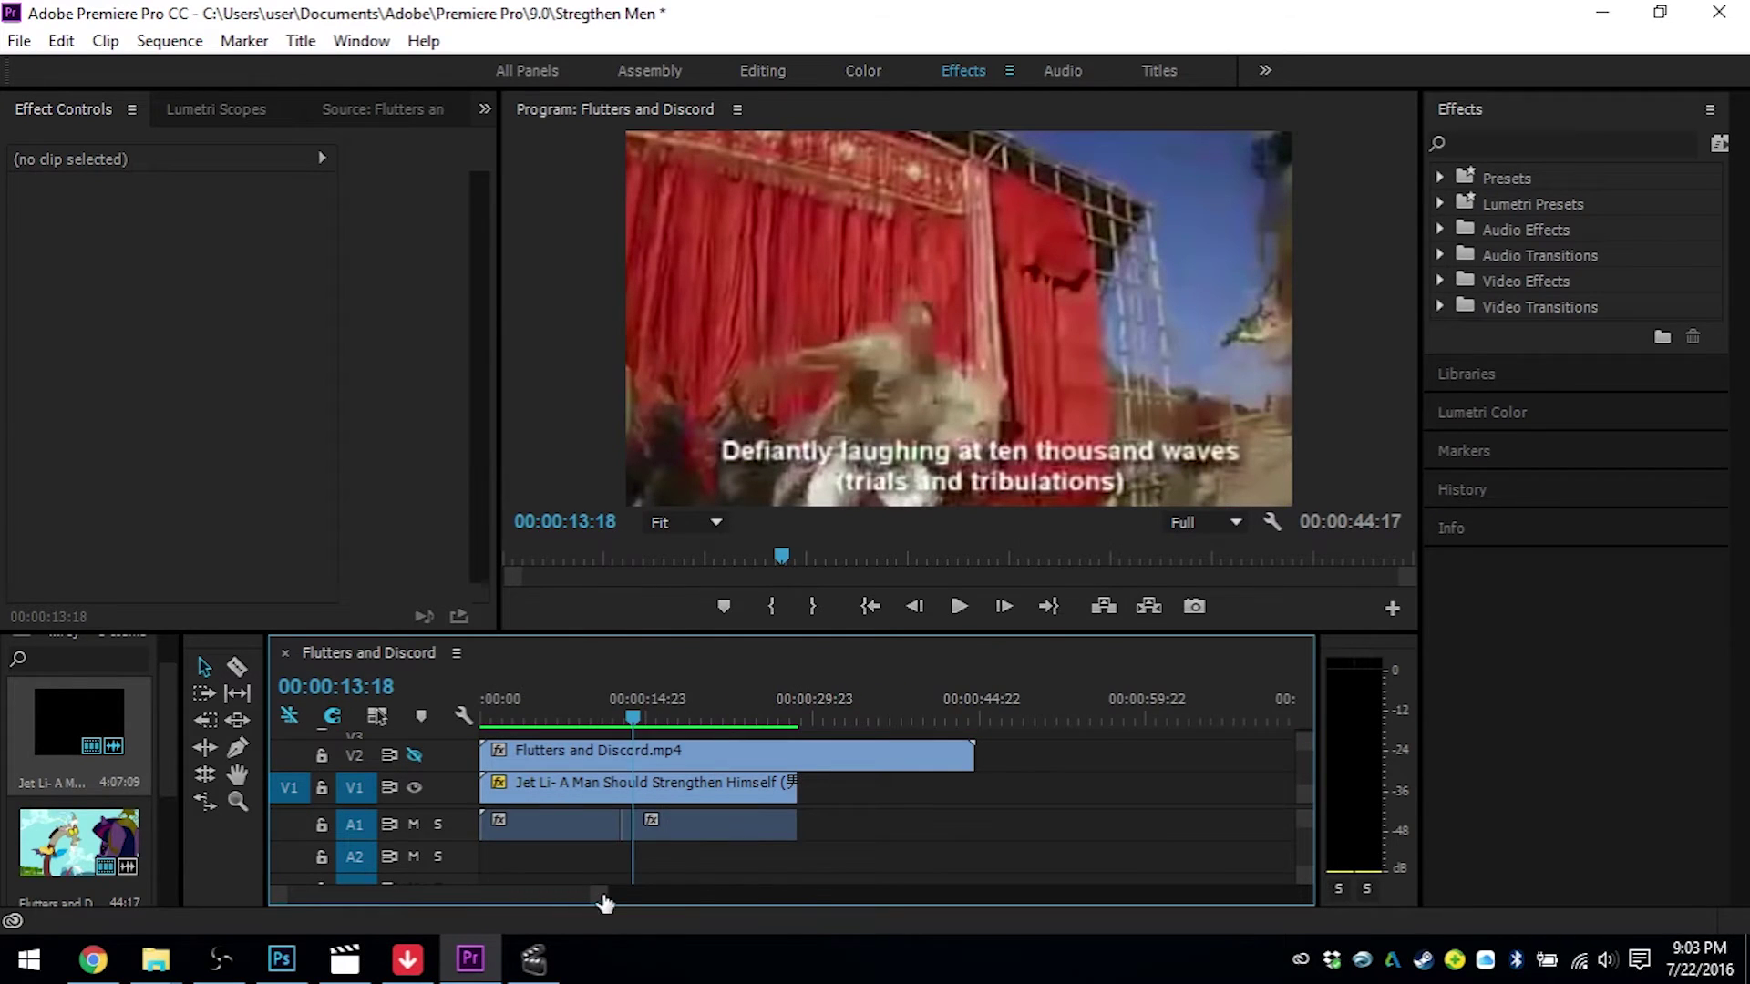
- Locate the next cut point in the music audio on A1, split the audio at 00:00:14:18, and play it back
left_click_drag(605, 896, 512, 957)
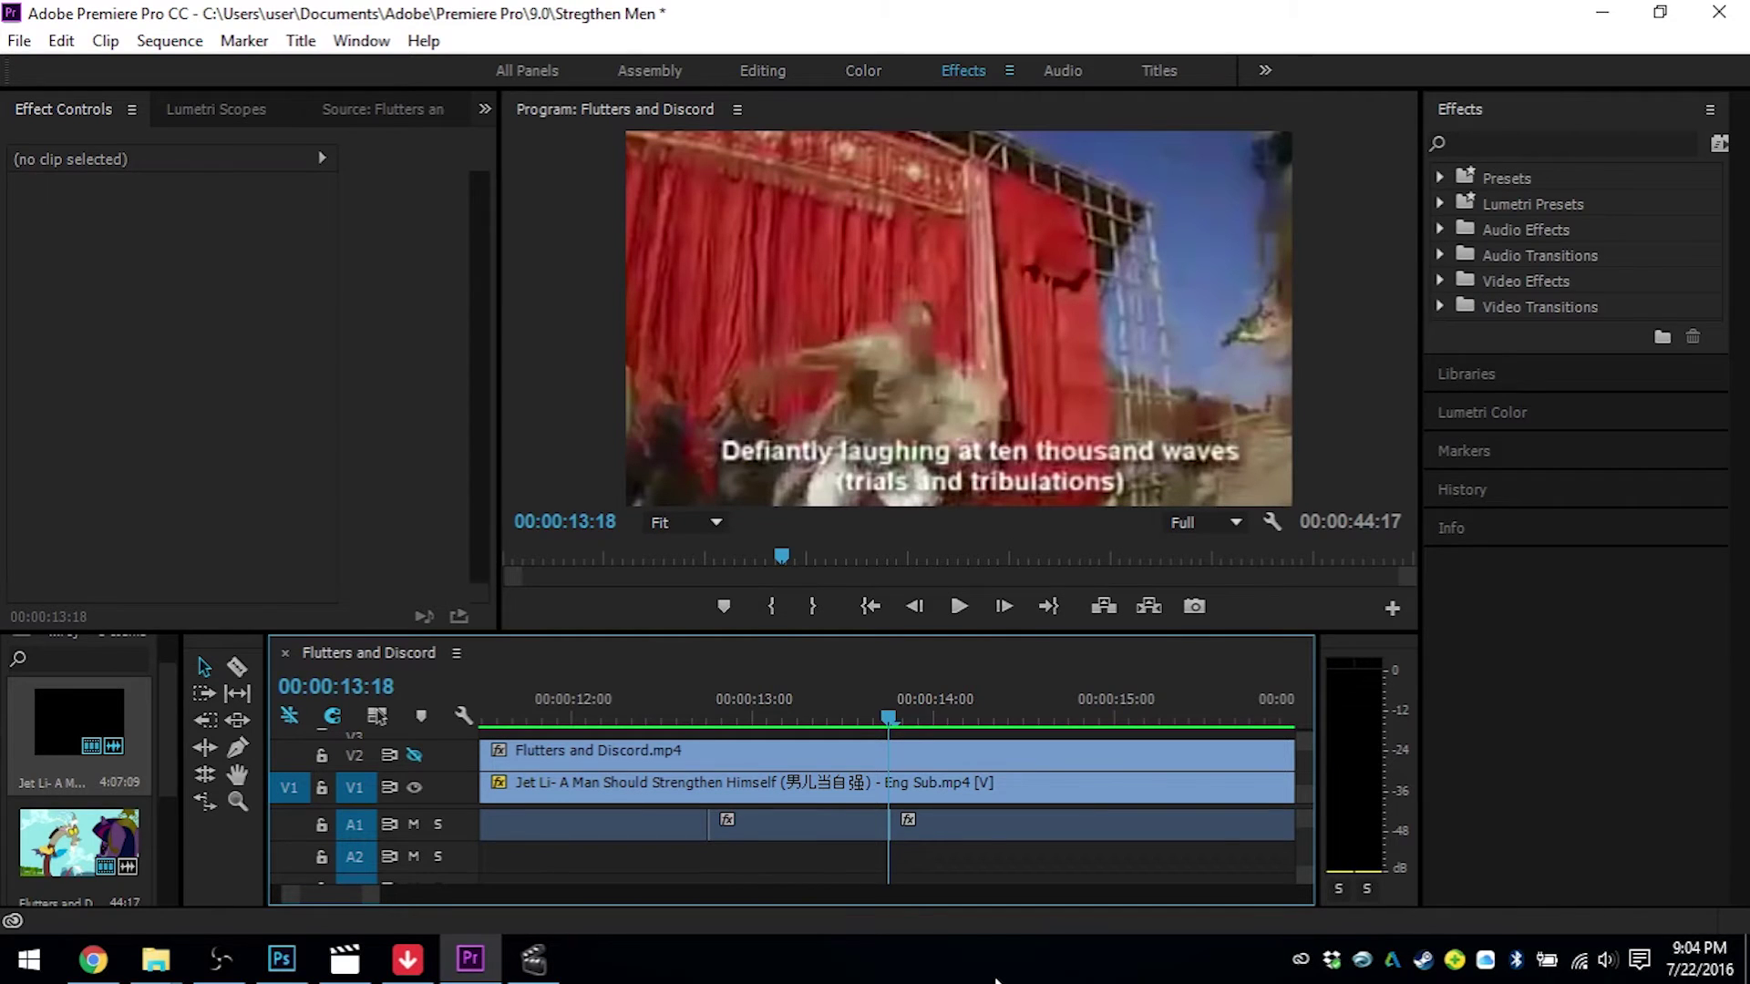
key("space")
left_click(1032, 714)
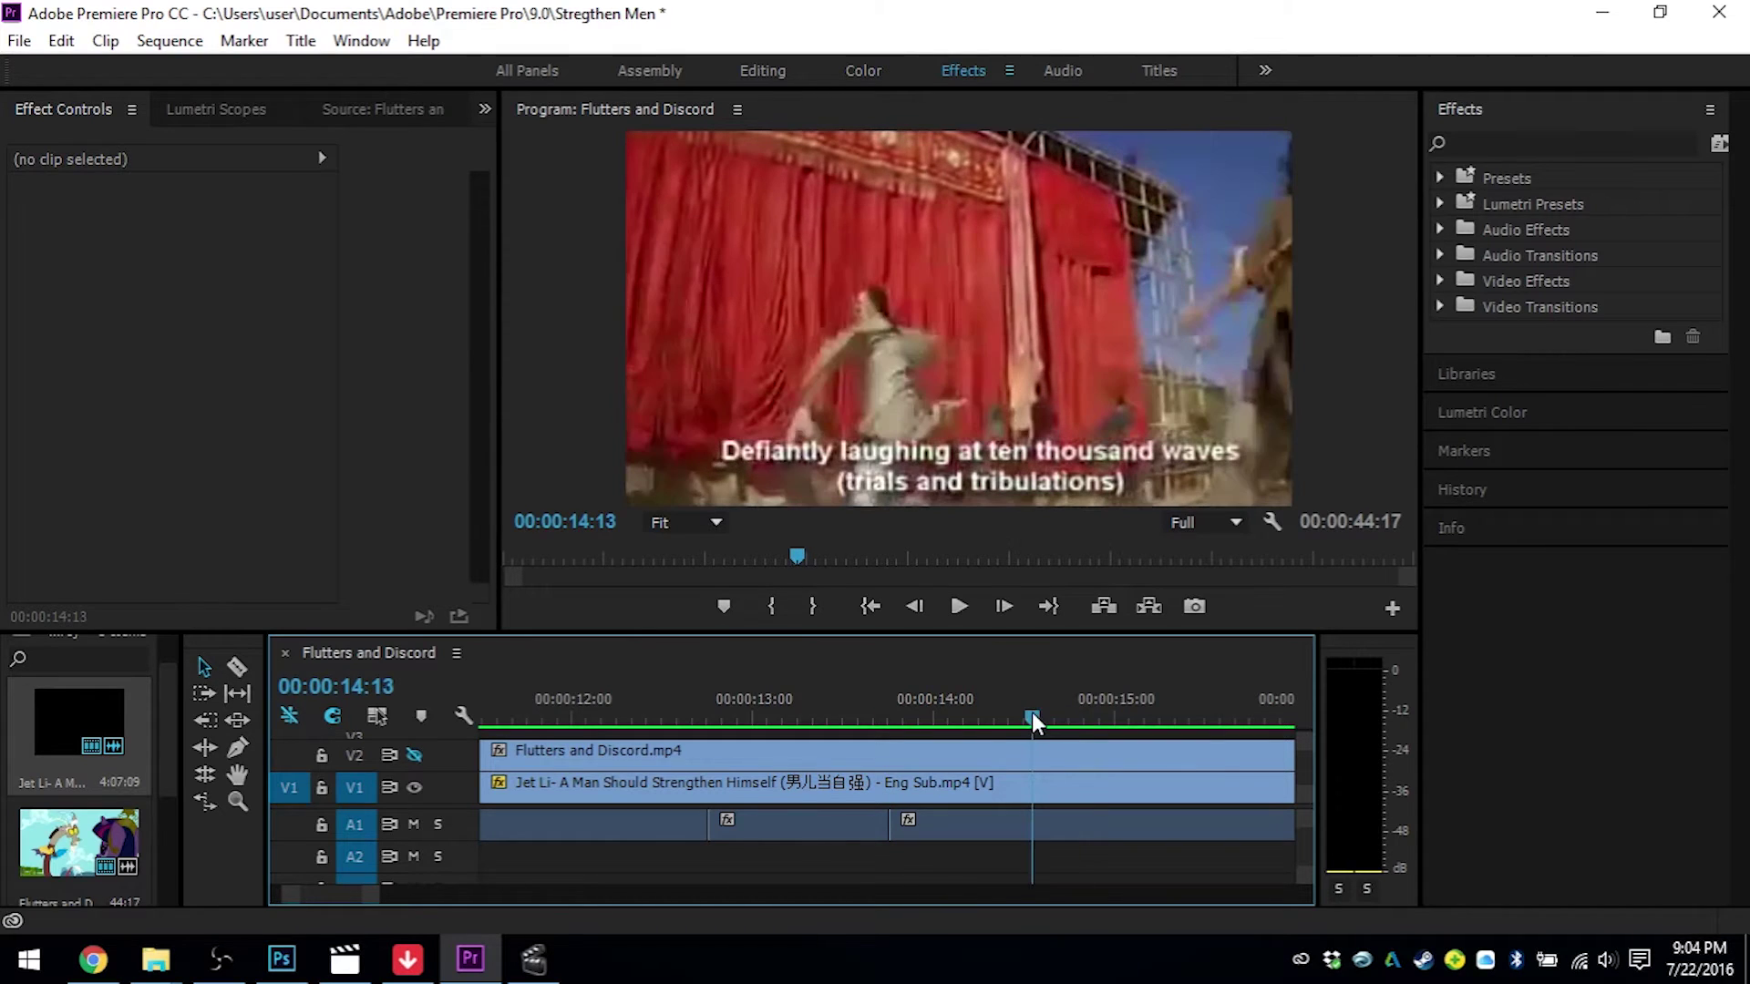
left_click_drag(373, 896, 347, 915)
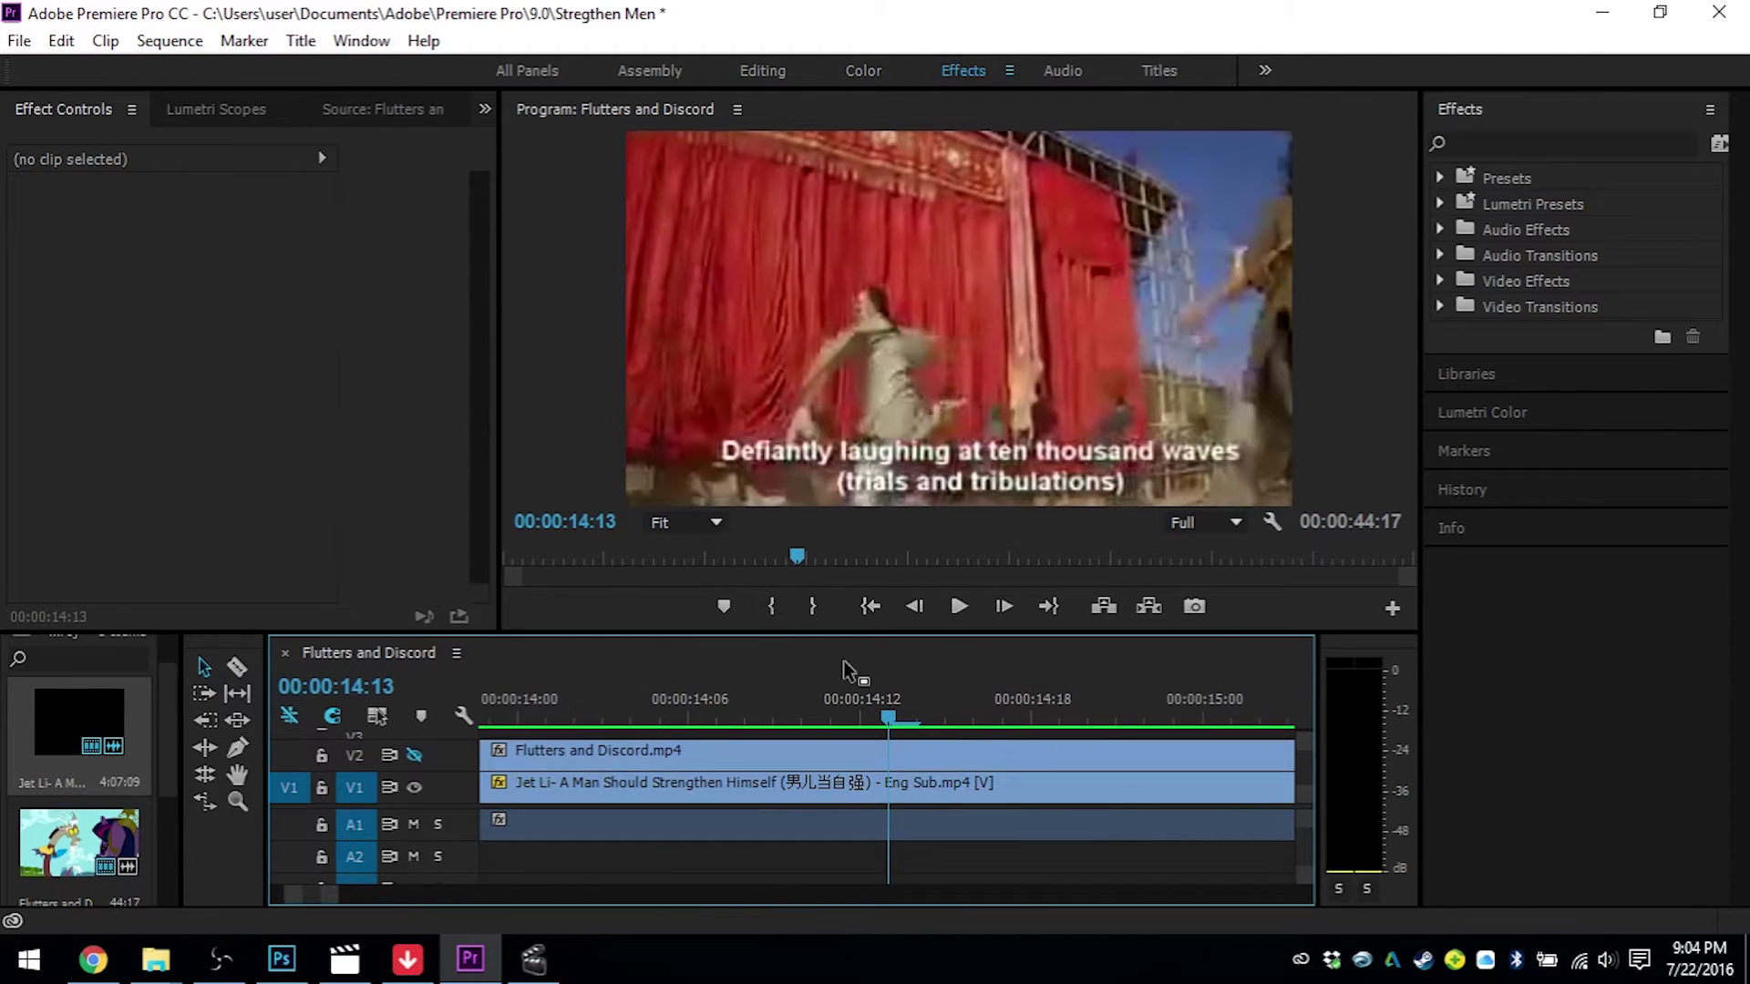
left_click(865, 706)
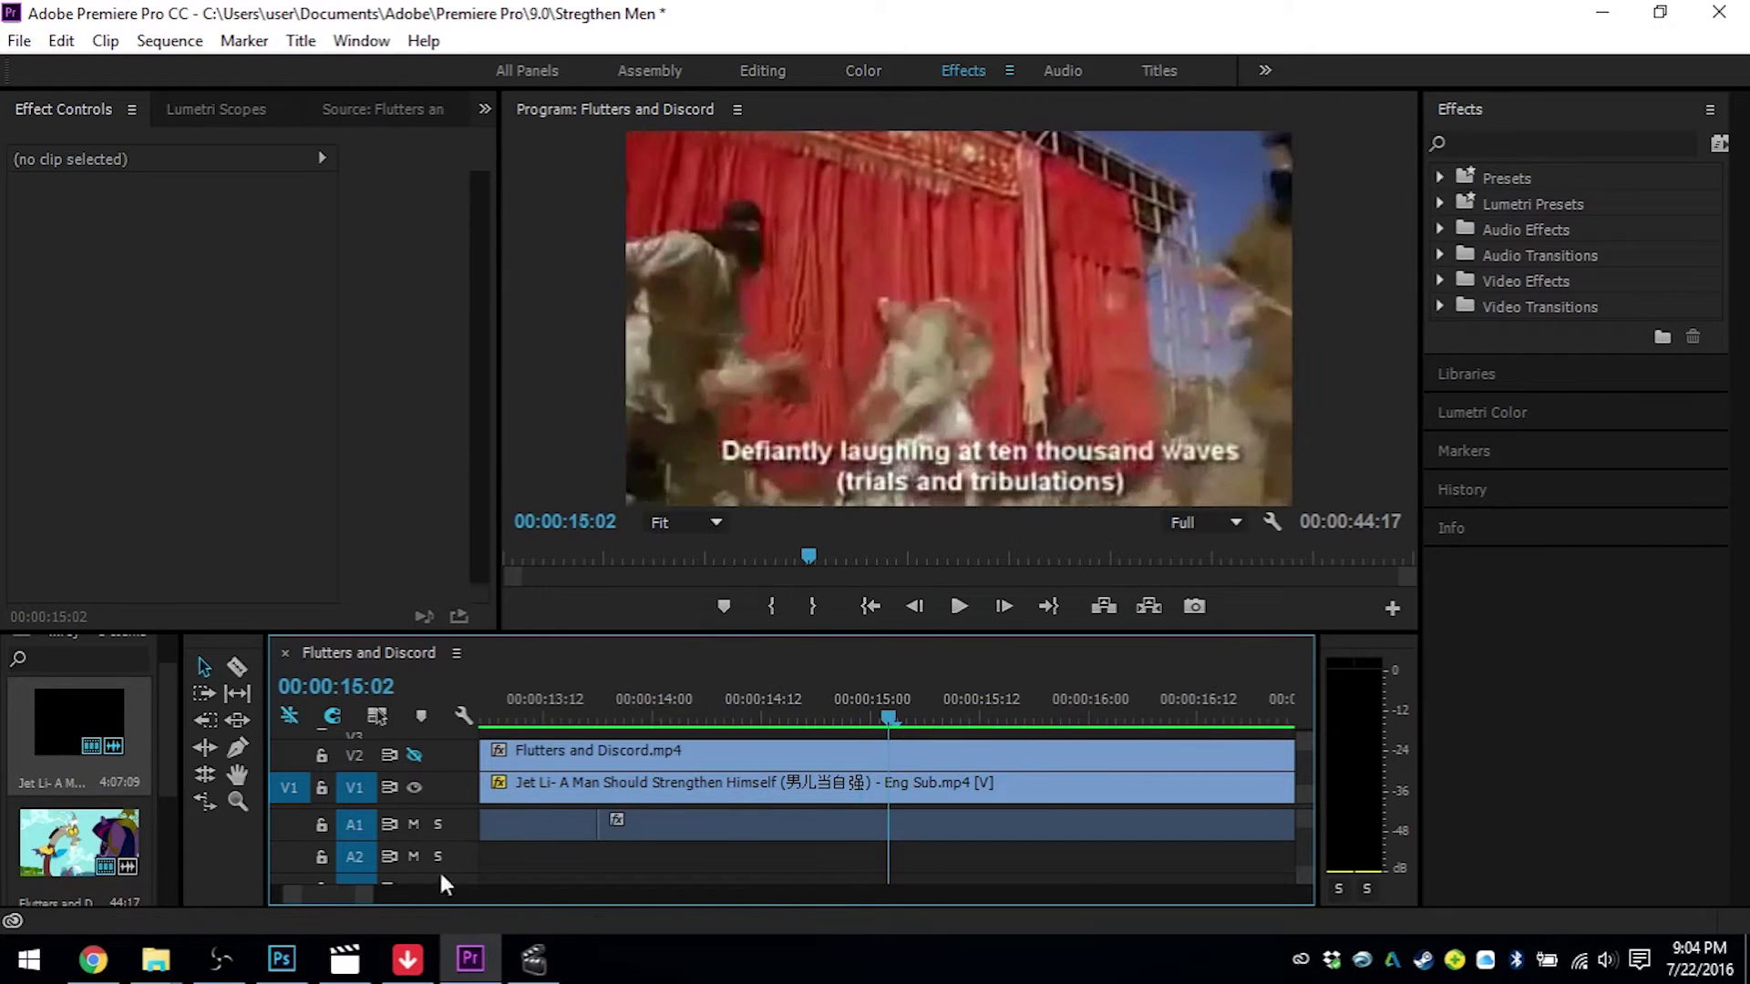
left_click(859, 715)
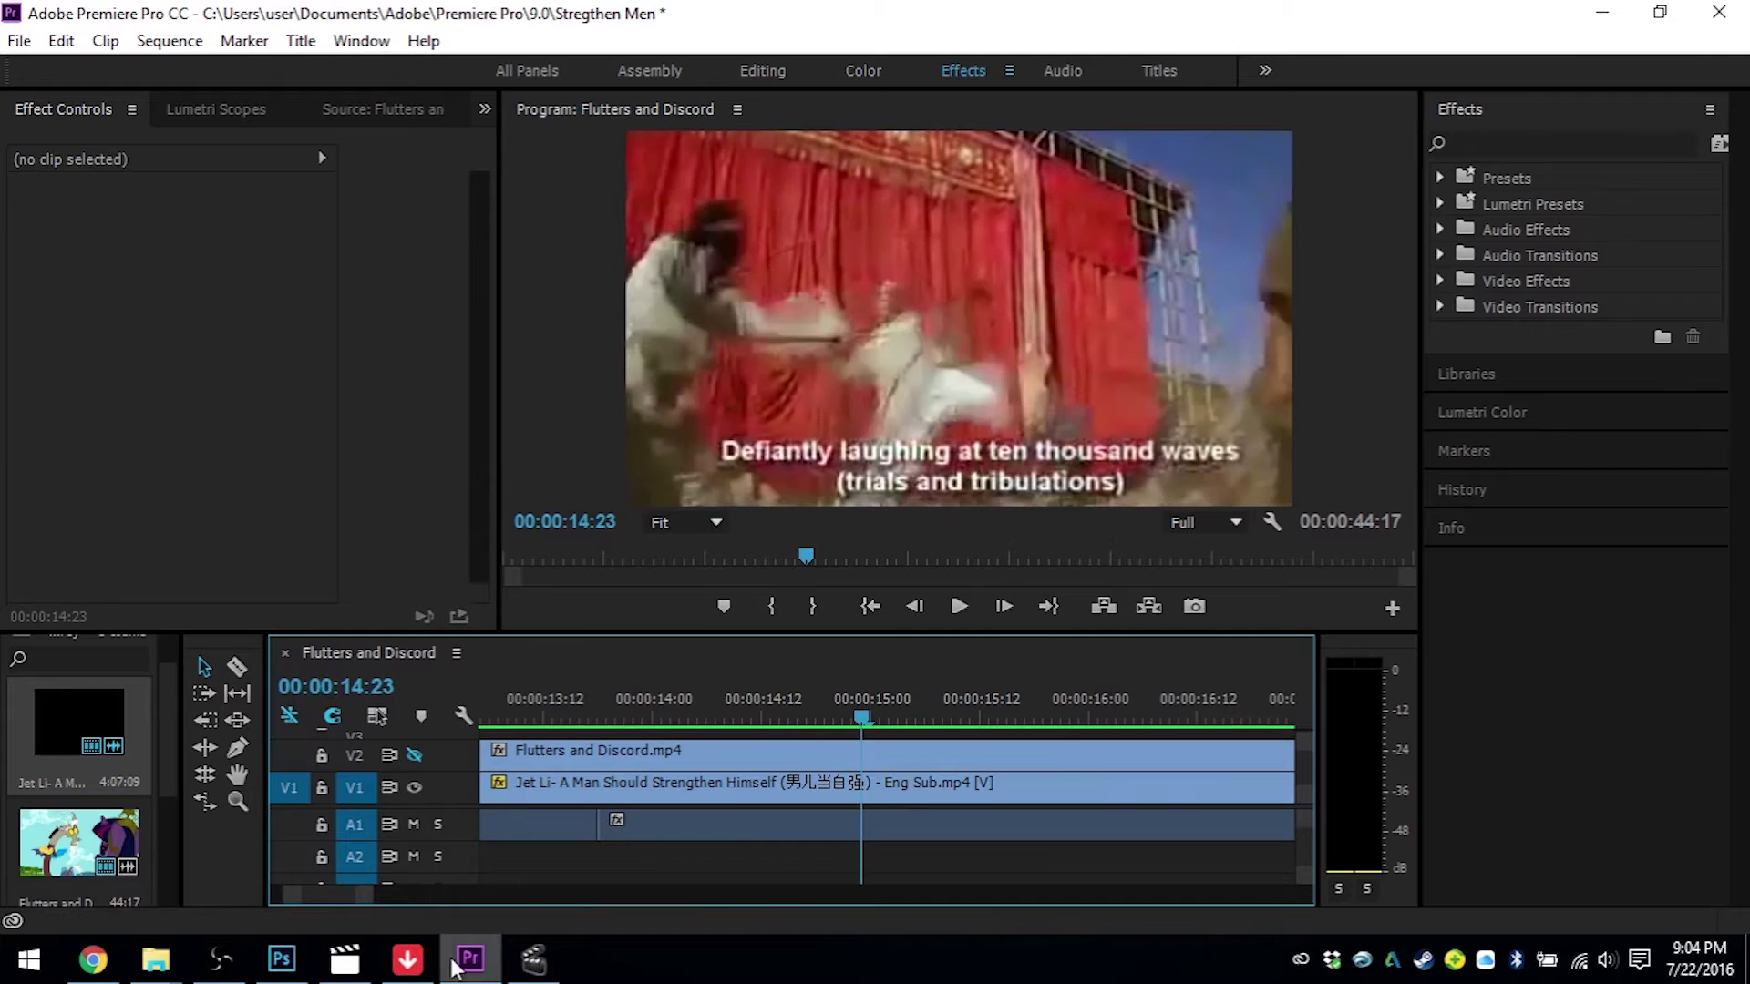
left_click_drag(367, 909, 351, 906)
key("space")
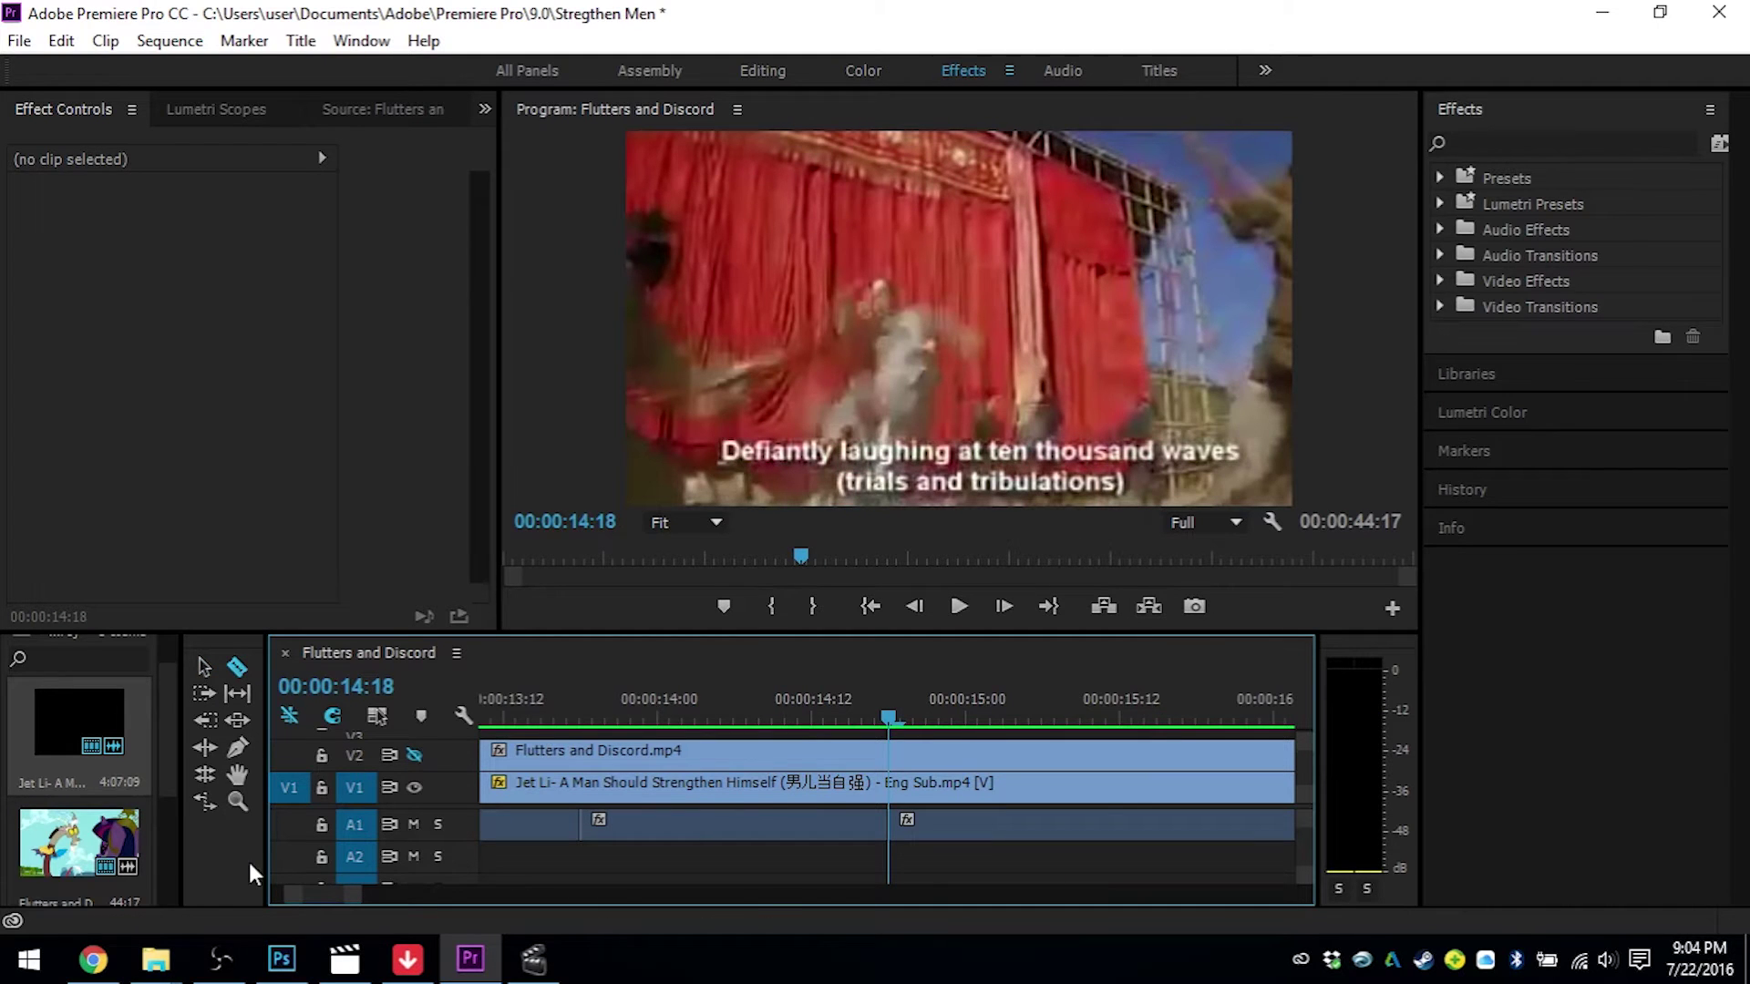
key("space")
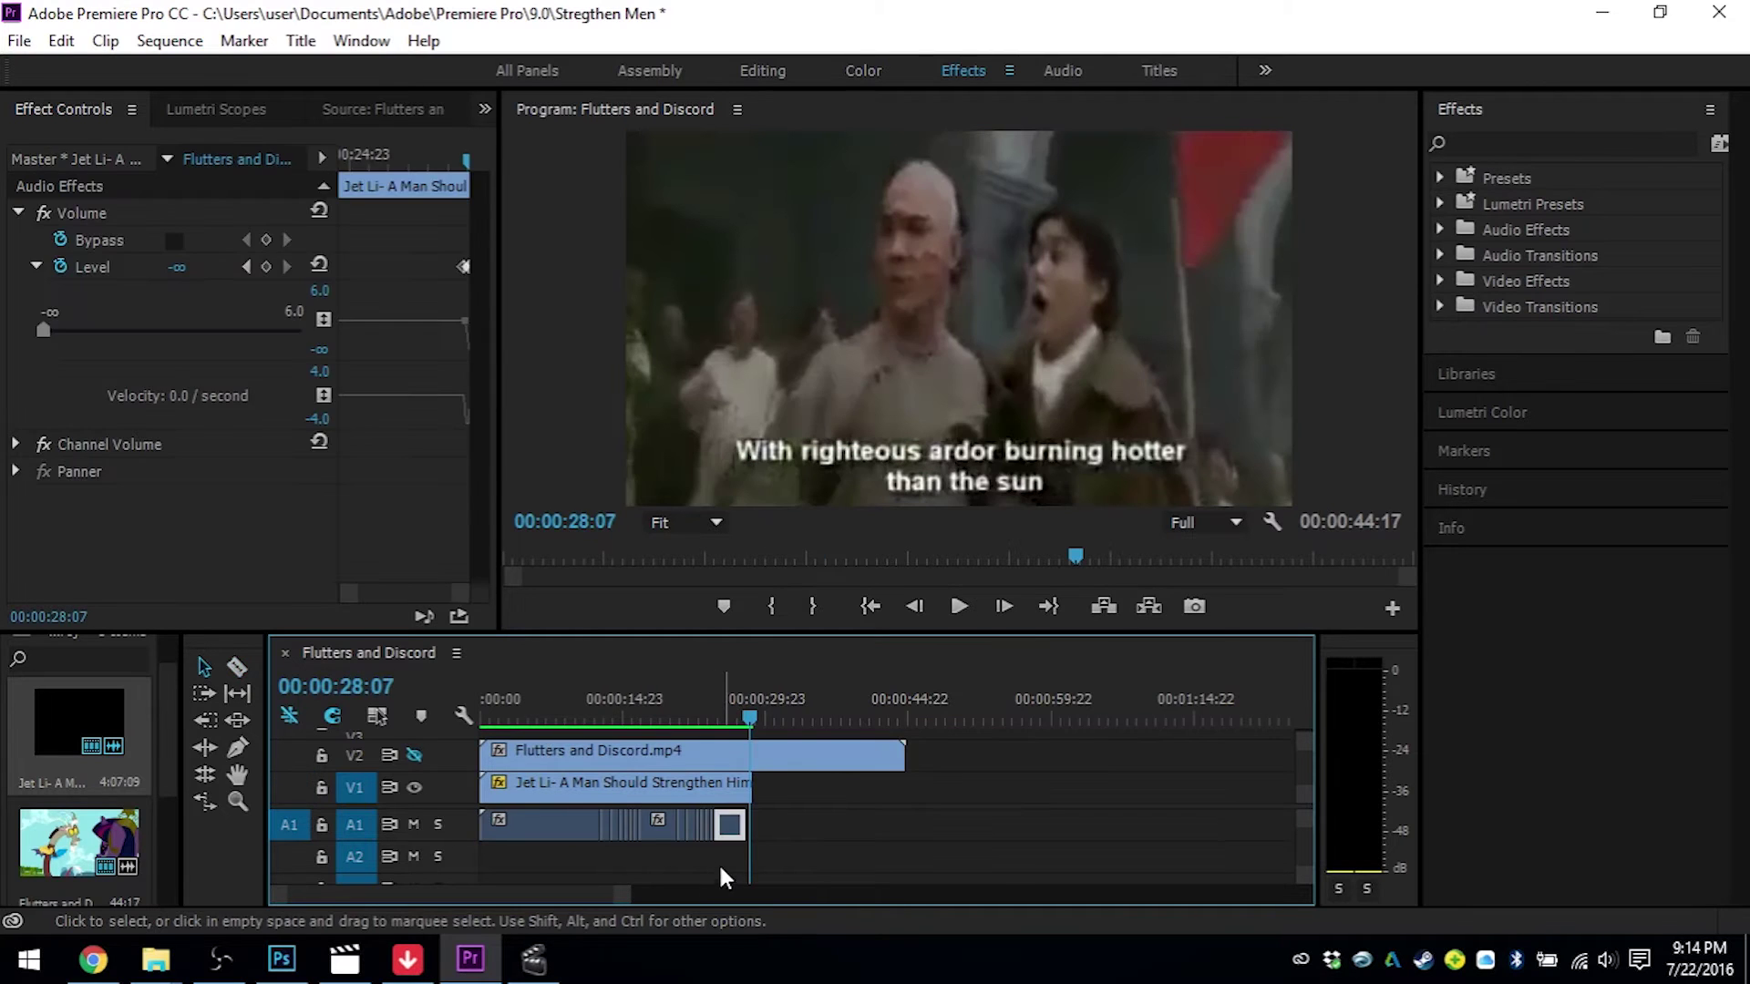
- Select the Flutters and Discord clip on V2 and move the playhead to about 00:00:13
left_click(720, 858)
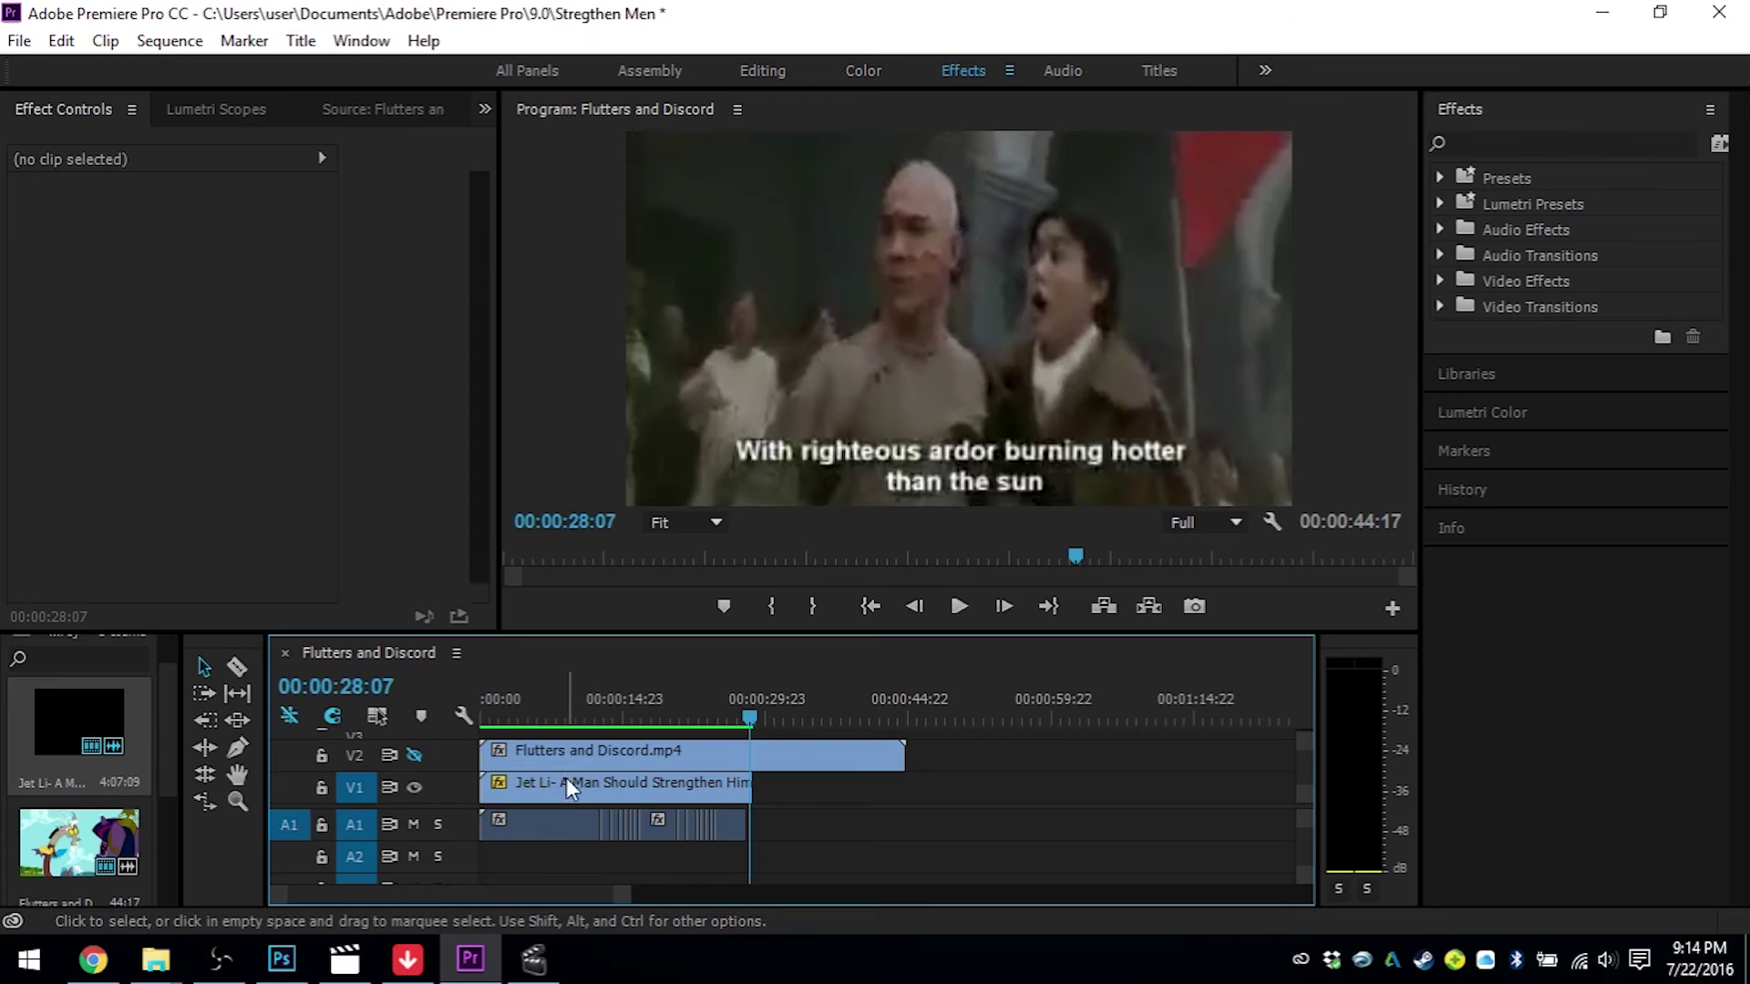
left_click_drag(557, 752, 691, 757)
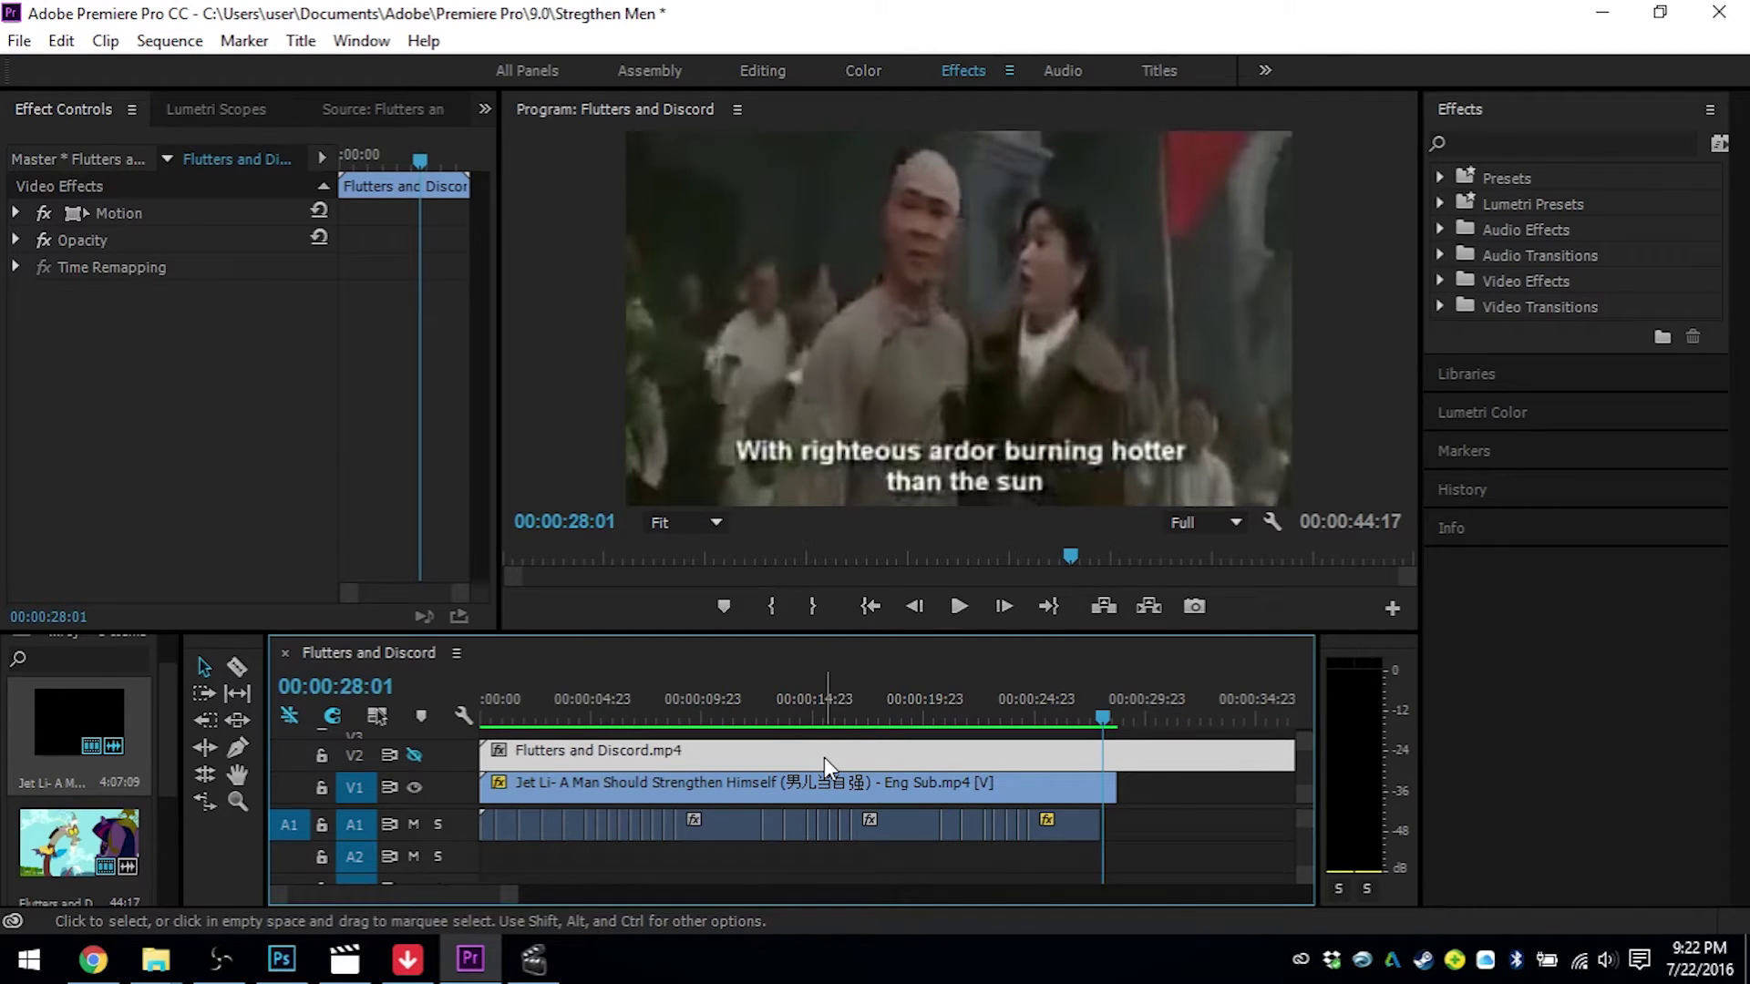
left_click(773, 718)
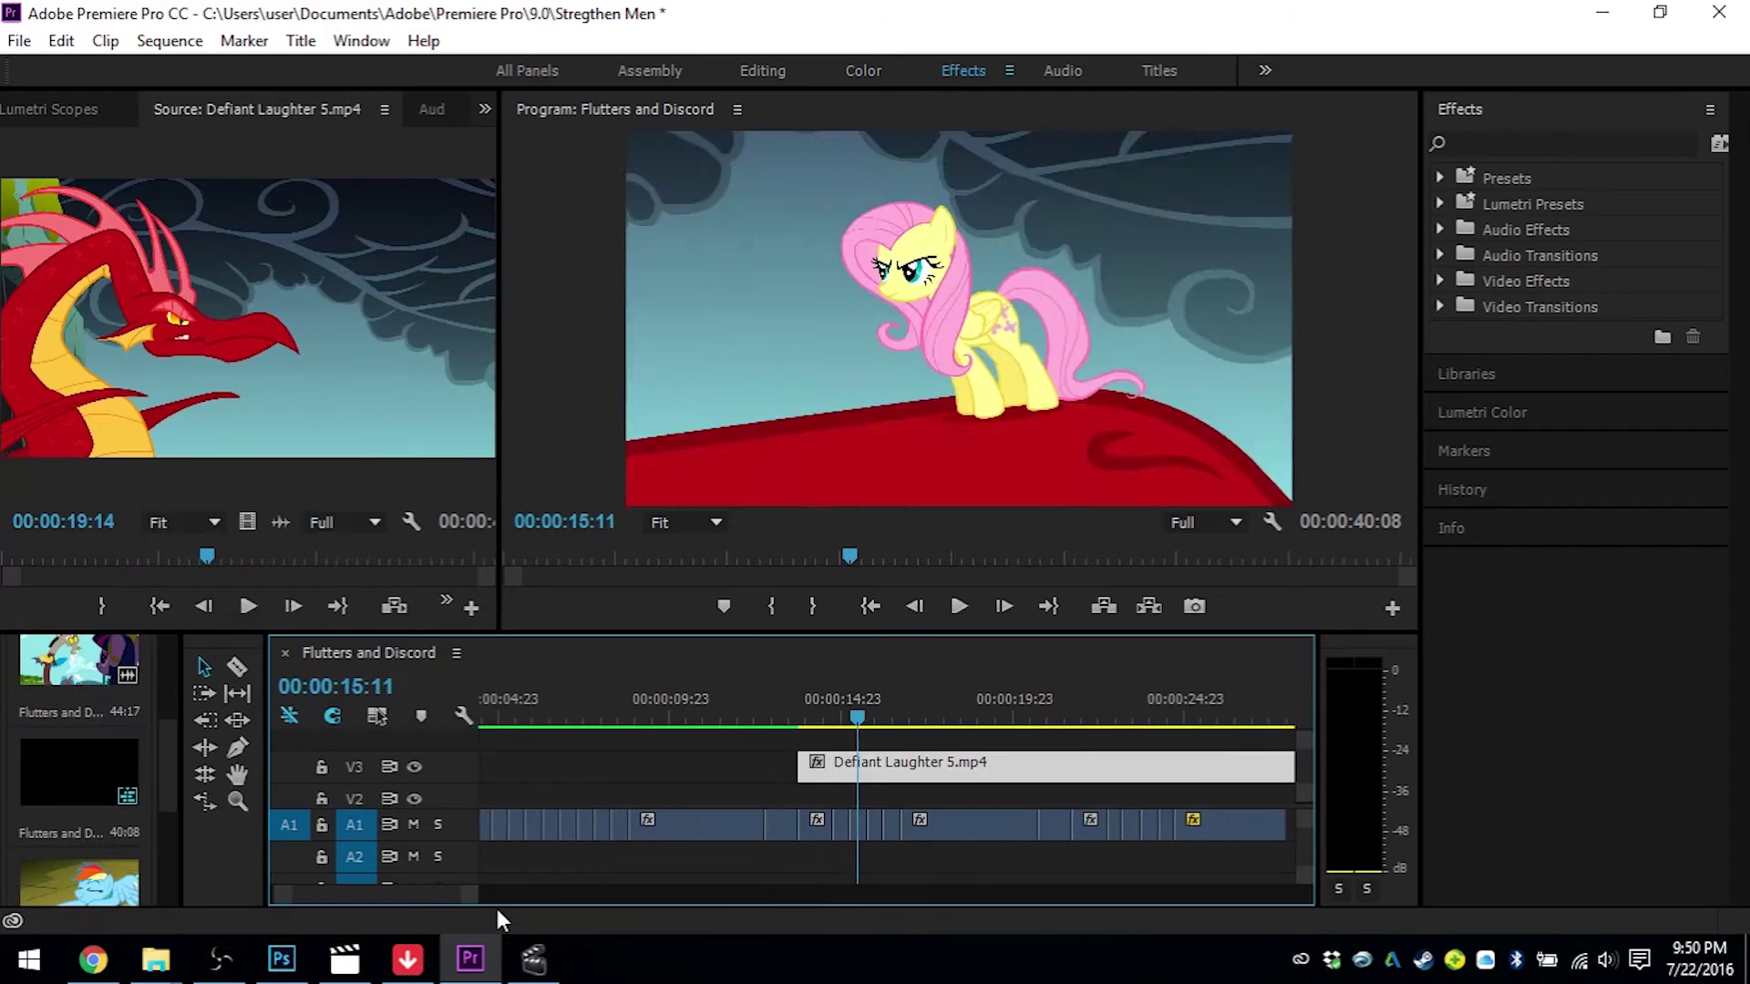
- Locate the shot change in Defiant Laughter 5.mp4 on V3 and split the clip at 00:00:15:11
key("Left")
key("Right")
key("Left")
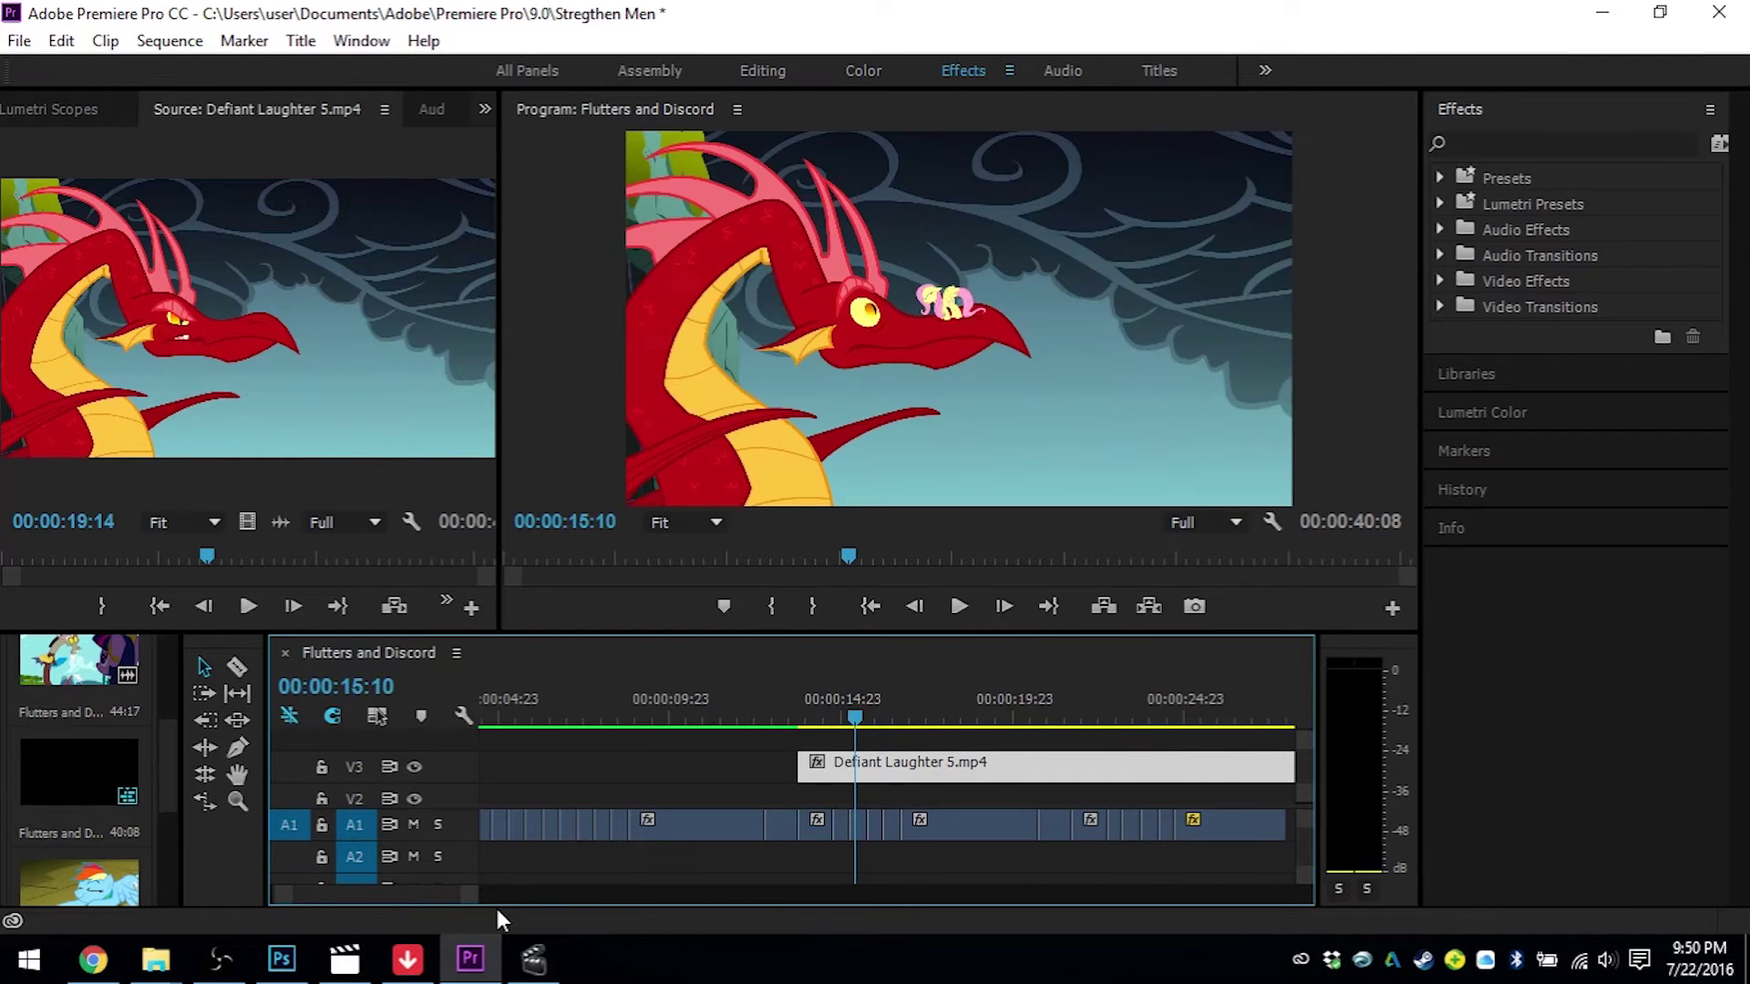
key("Right")
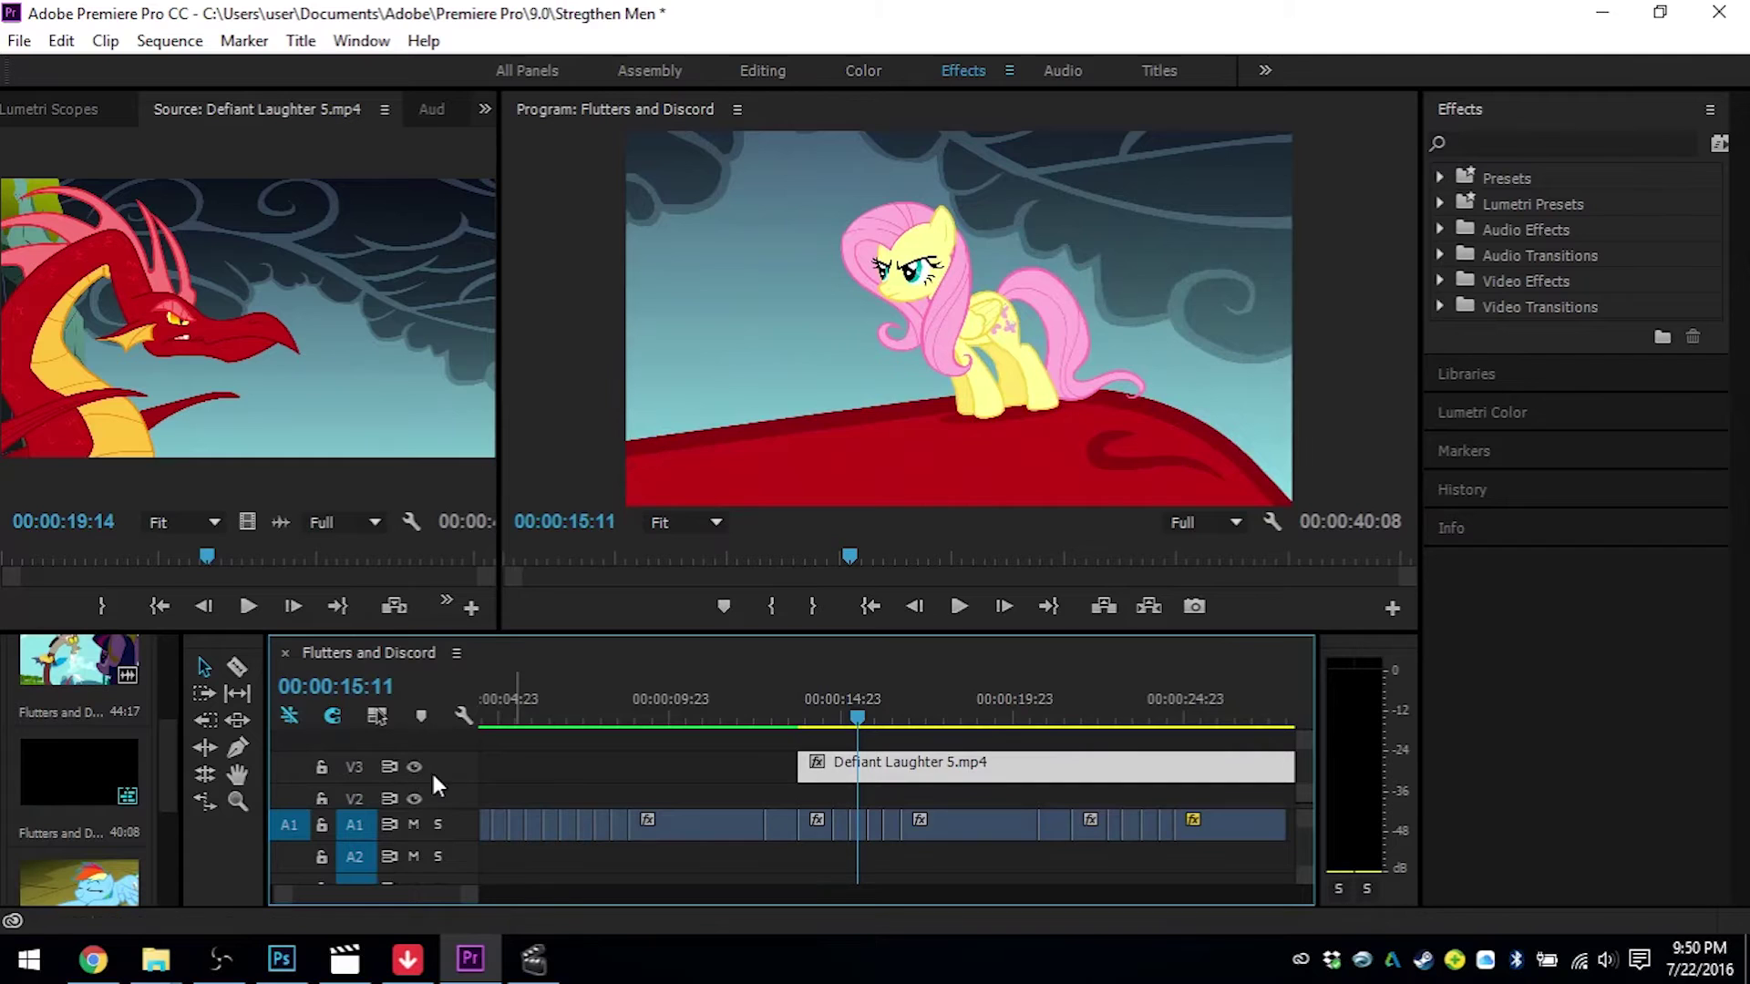
left_click(237, 666)
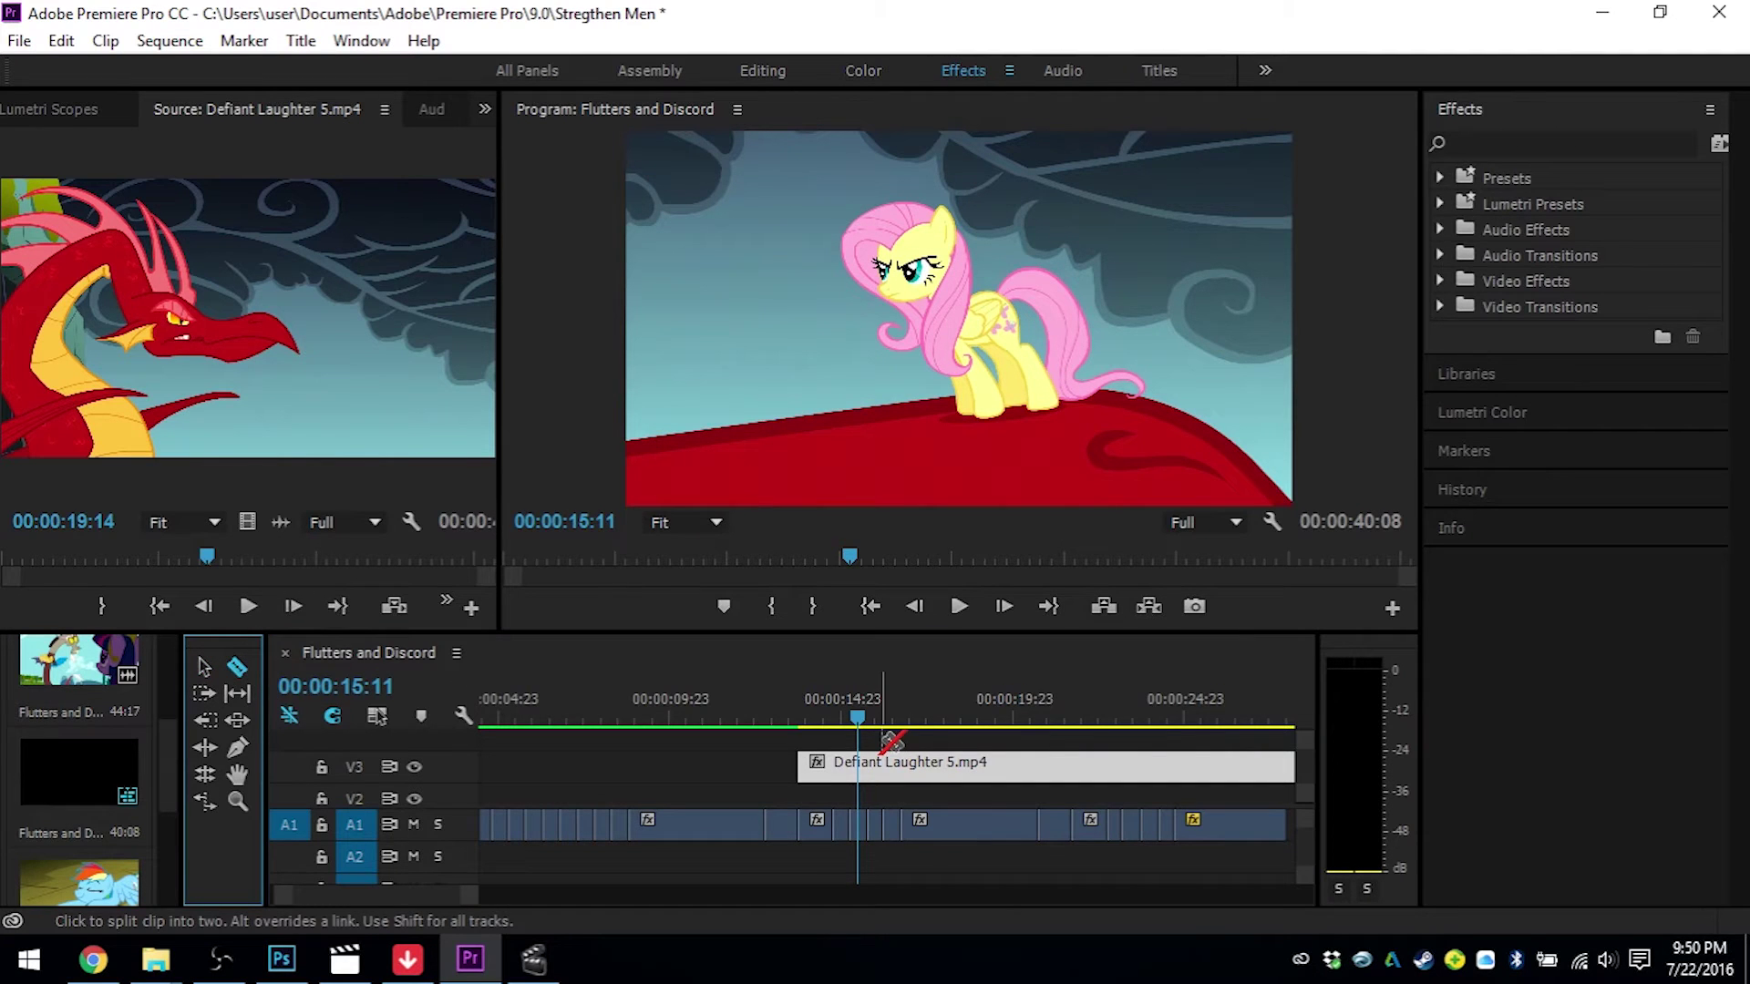
- Move the first part of Defiant Laughter 5.mp4 on V3 earlier so it starts at the audio cut at about 00:00:12:18
left_click_drag(466, 897, 417, 901)
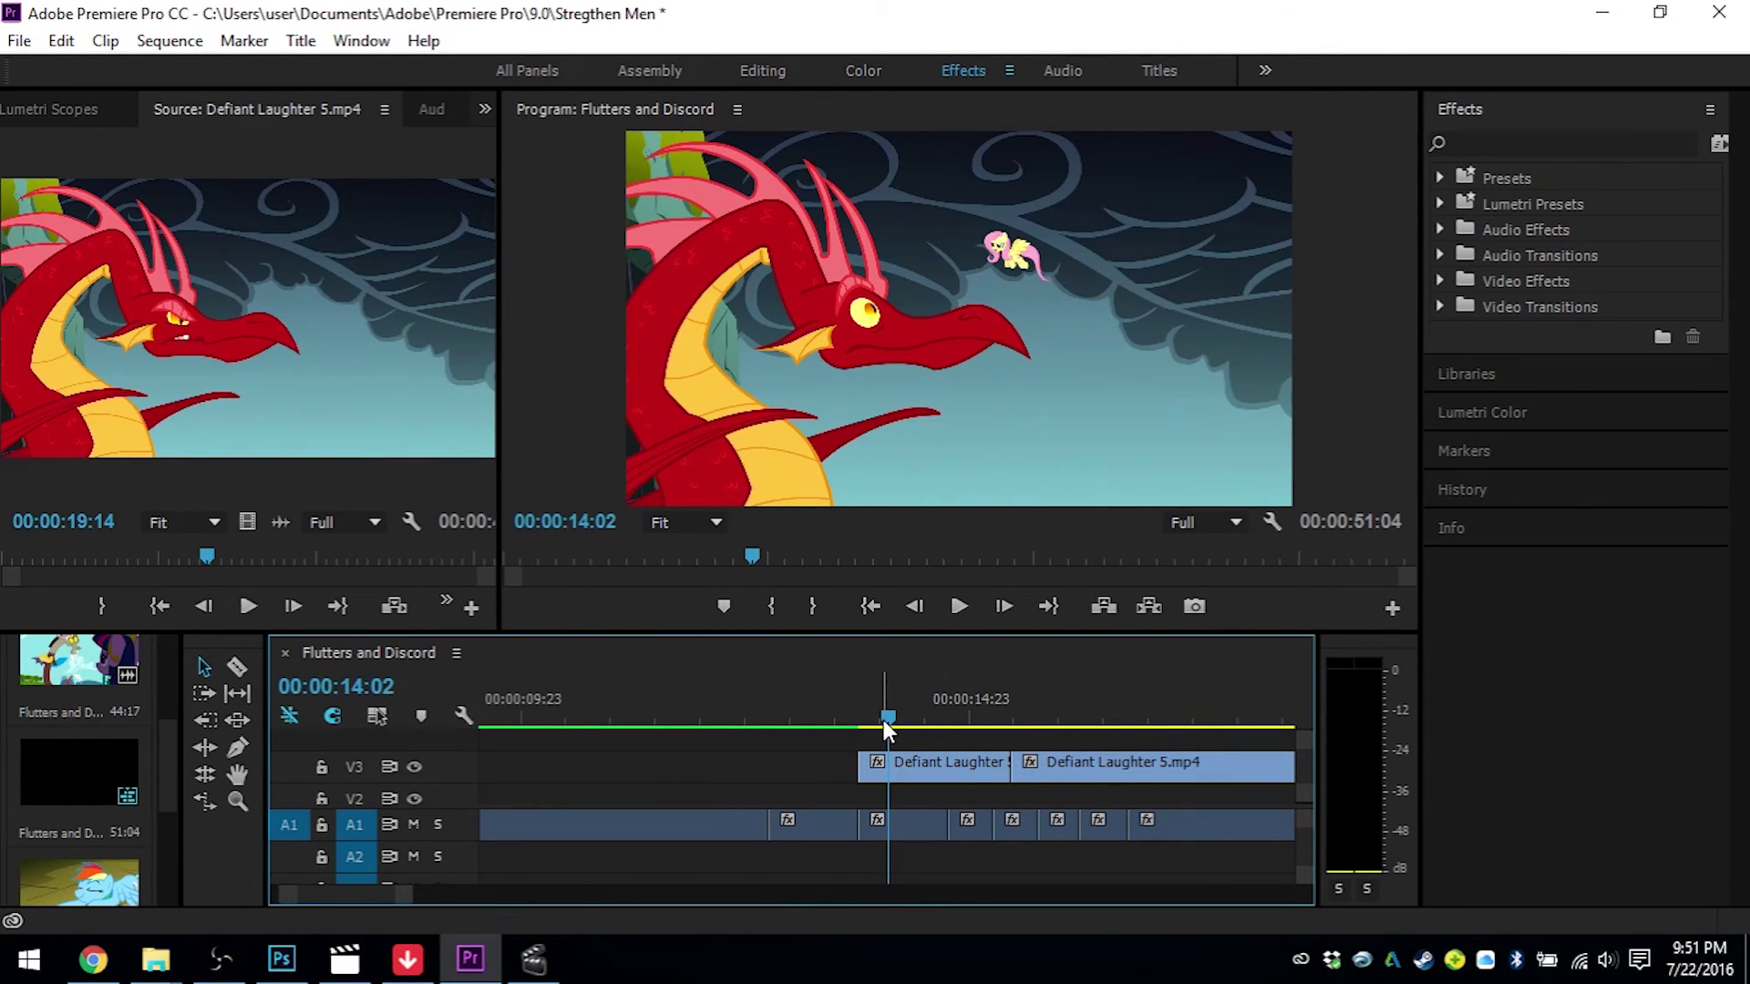
left_click_drag(949, 778, 804, 760)
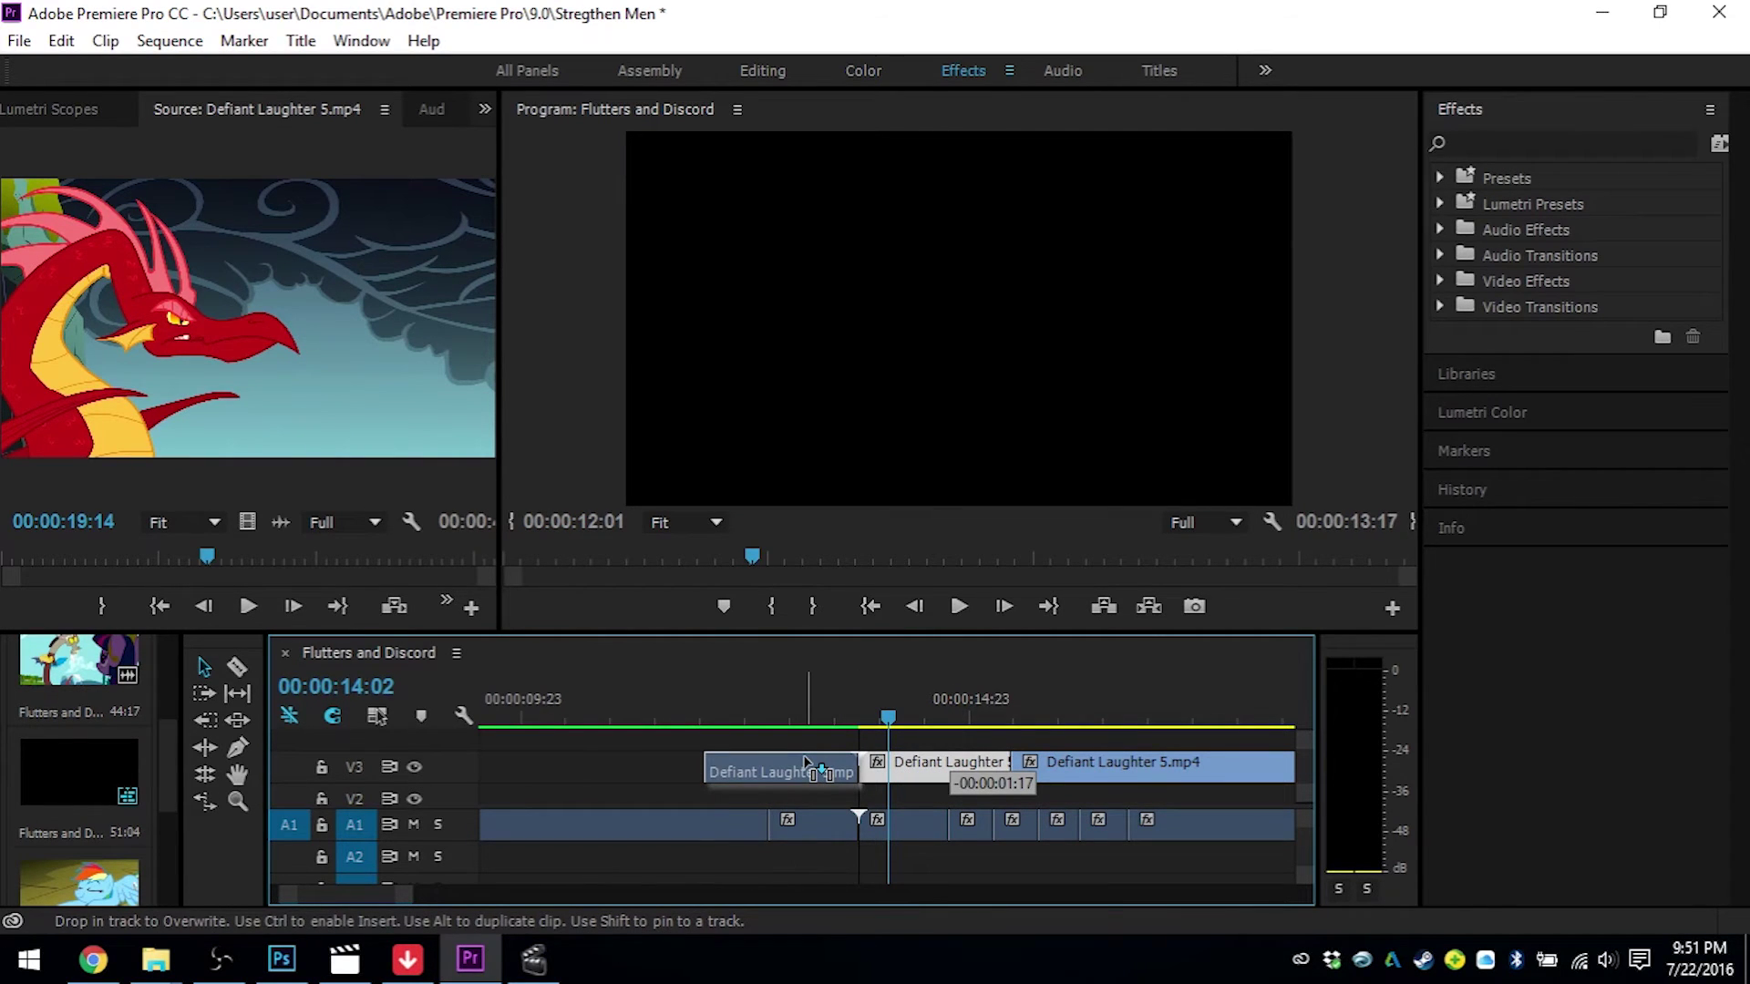
left_click_drag(805, 766, 802, 766)
- Review the moved Defiant Laughter 5.mp4 clip frame by frame between 00:00:12:16 and 00:00:13:21
key("=")
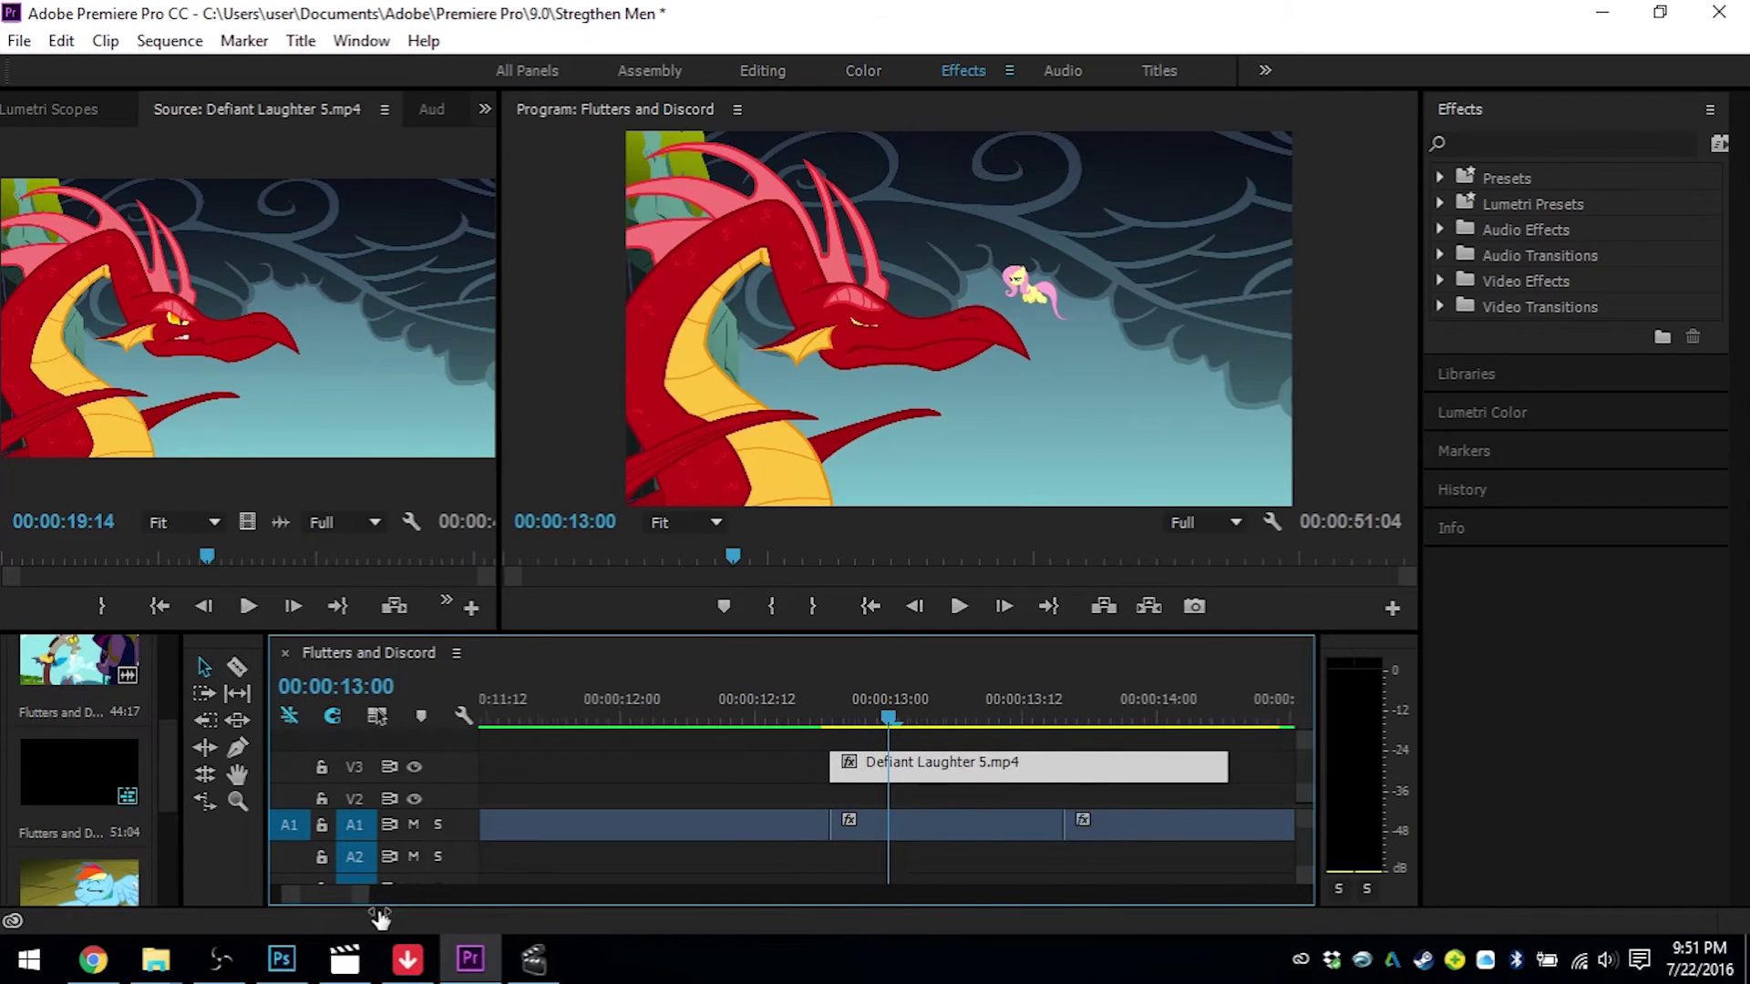
left_click(815, 682)
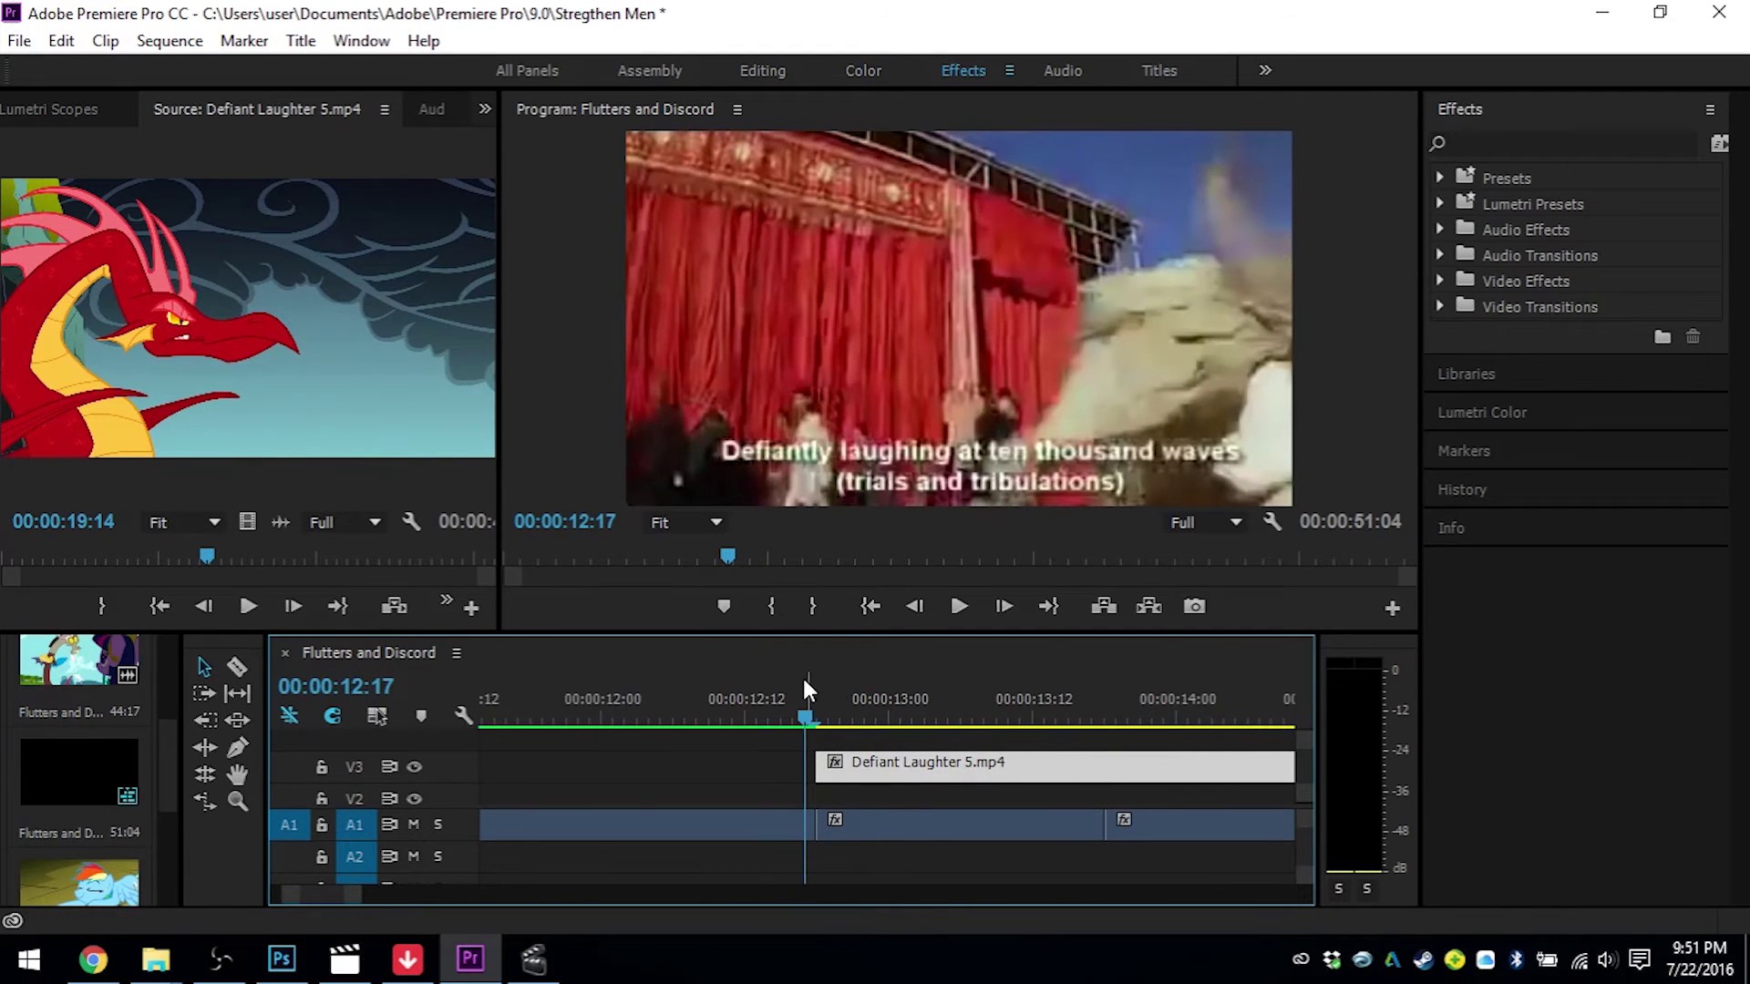
key("Right")
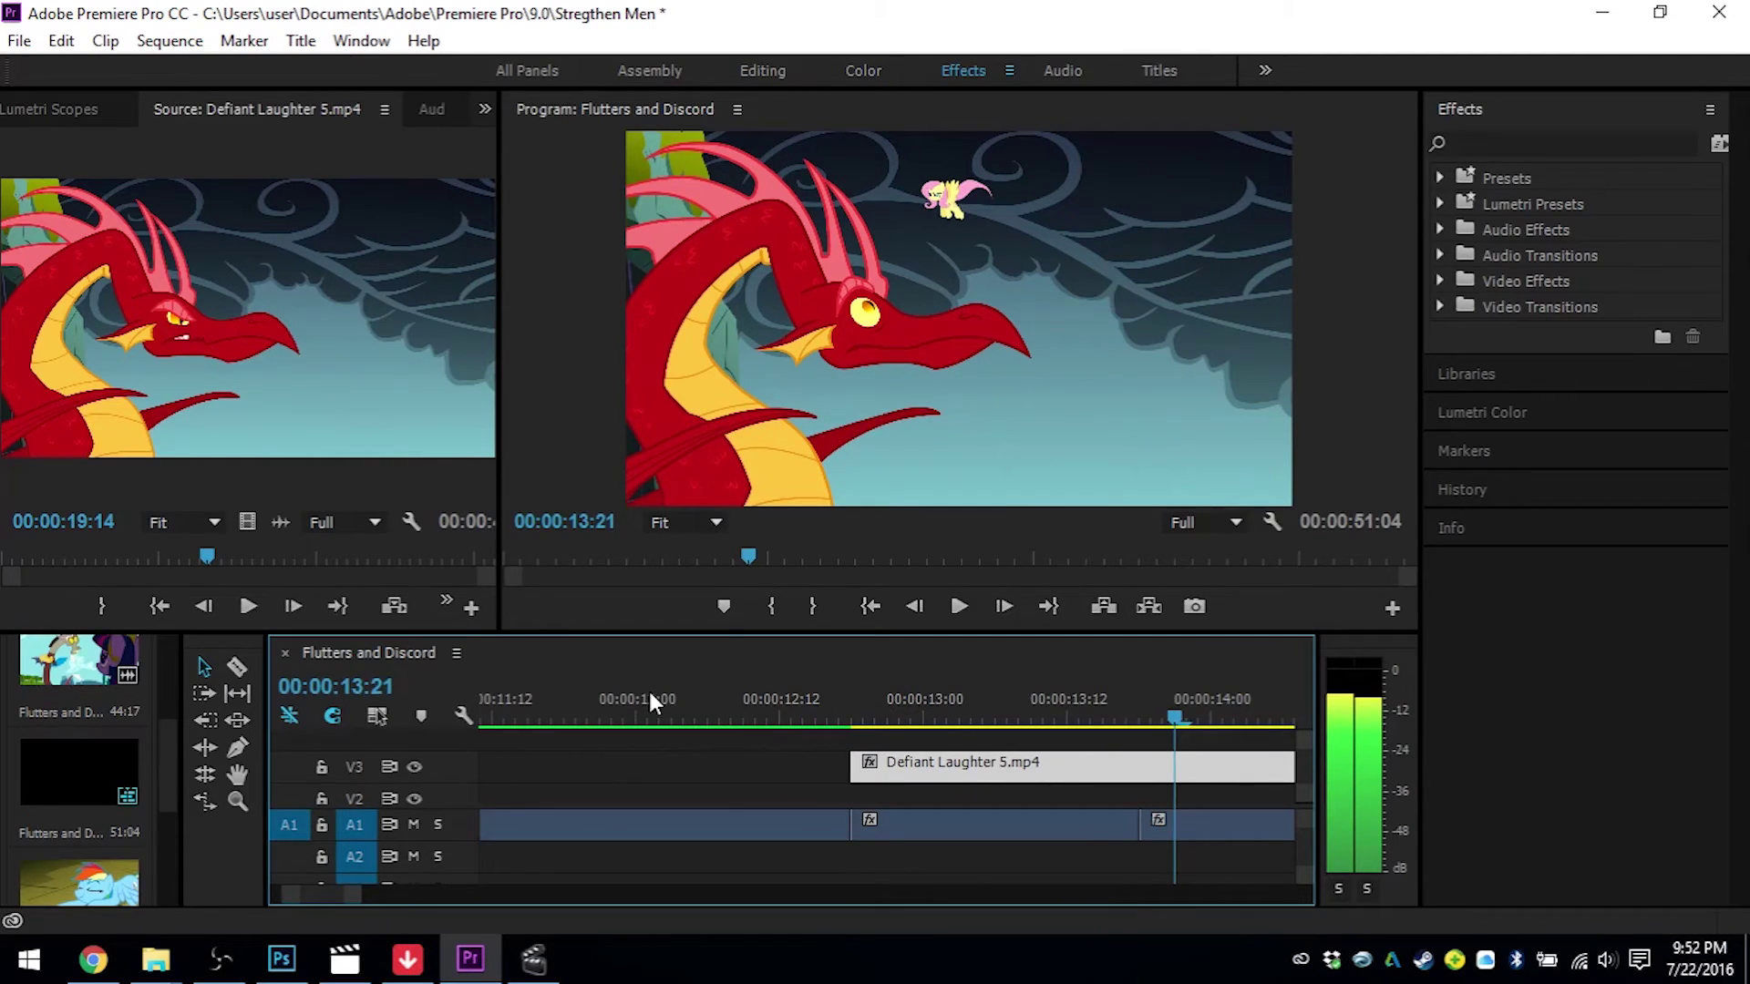
key("Left")
key("Left")
key("Left")
key("Left")
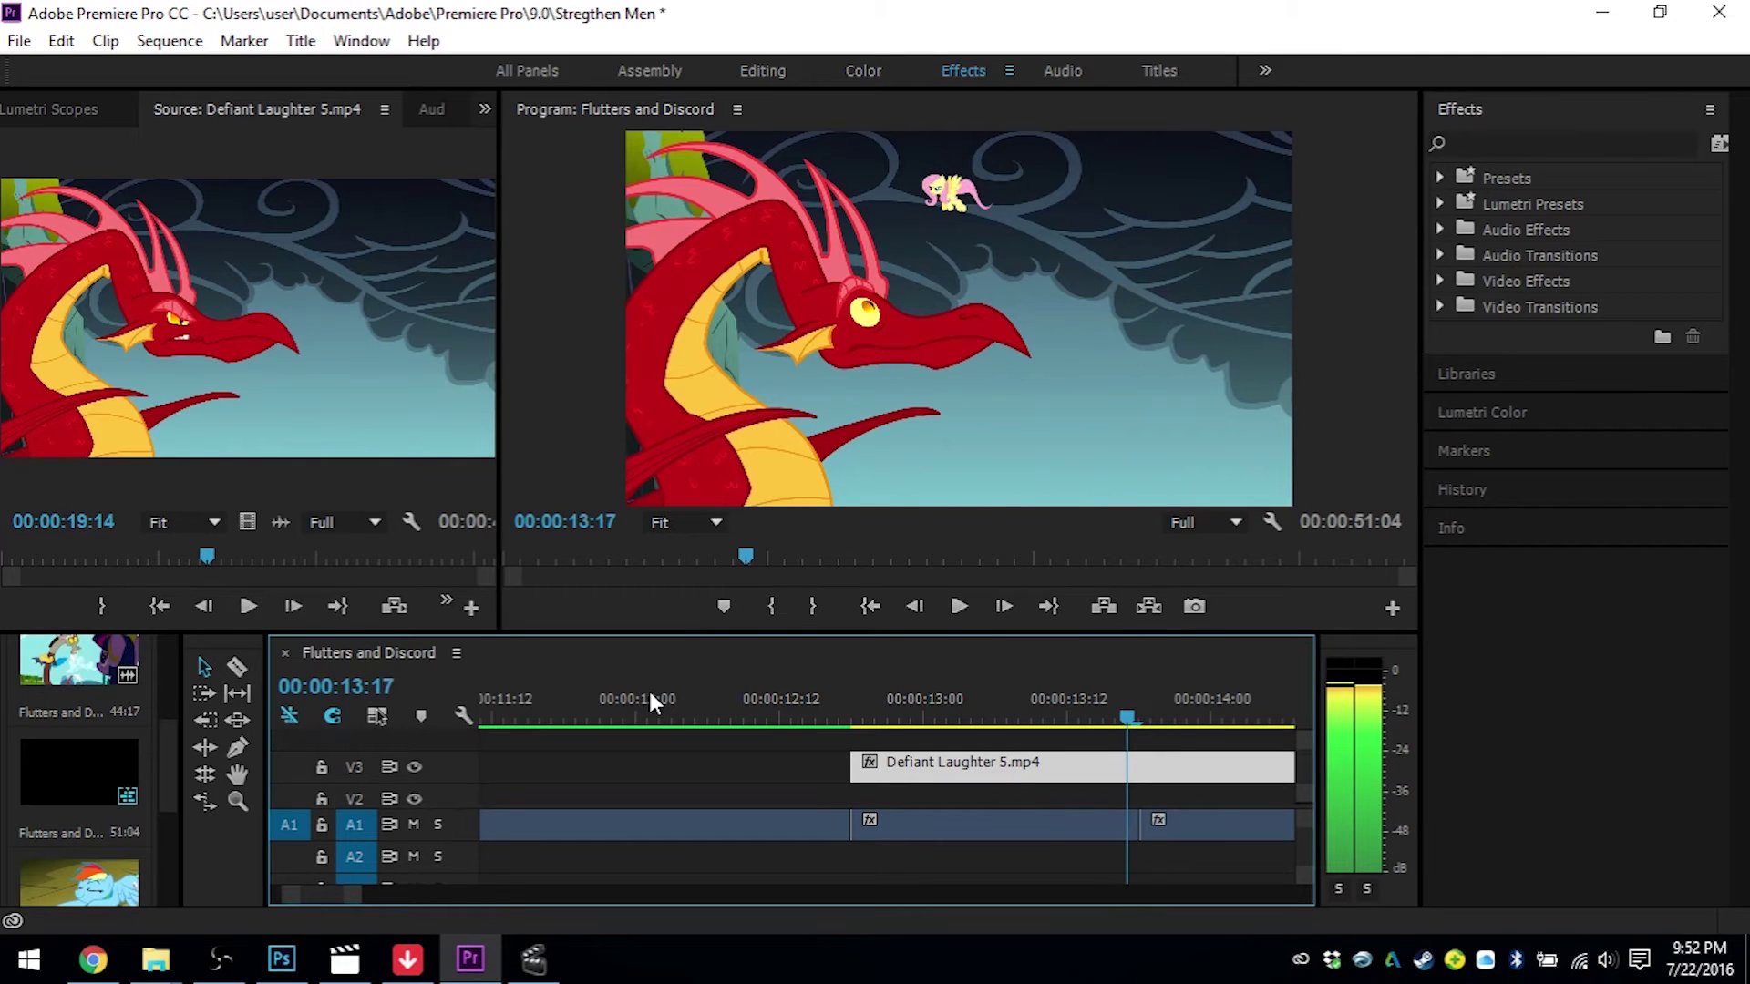
key("Right")
key("Left")
key("Left")
key("Left")
key("Left")
key("Left")
key("Left")
key("Left")
key("Left")
key("Left")
key("Left")
key("Left")
key("Left")
key("Left")
key("Left")
key("Left")
key("Left")
key("Left")
key("Left")
key("Left")
key("Left")
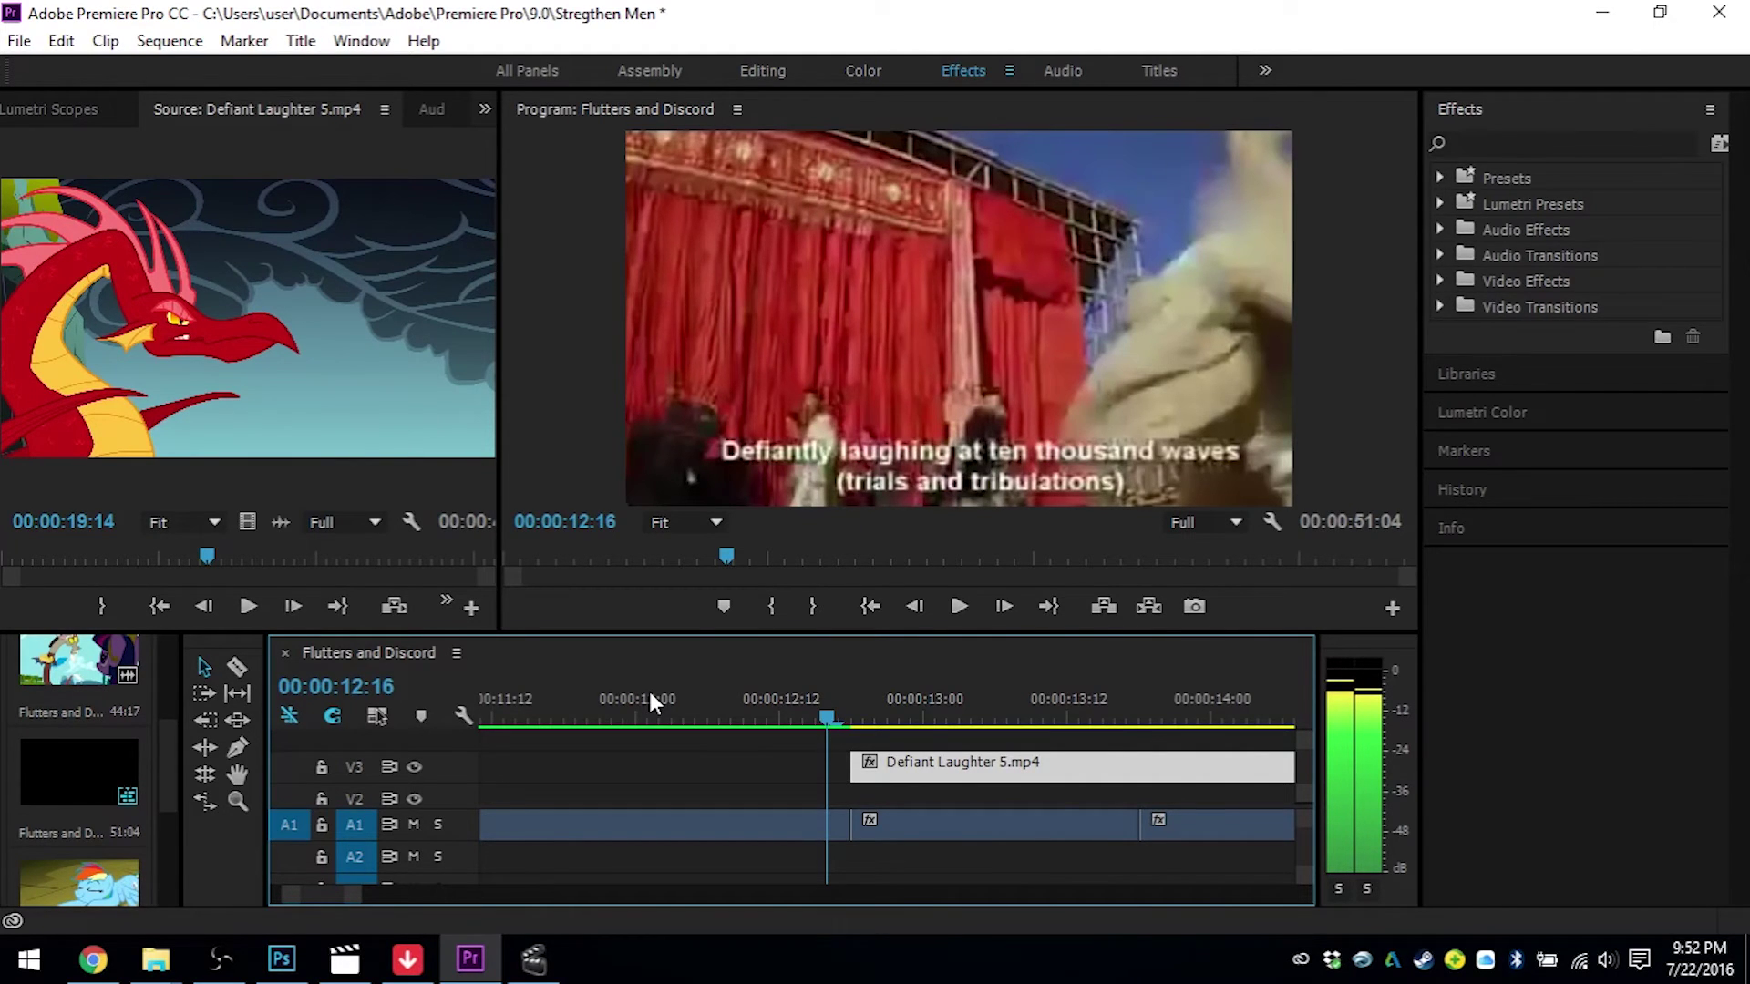
- Compare the frames from 00:00:13:18 to 00:00:13:21 around the audio cut to find the pony's turning point in the clip
key("Right")
key("Right")
key("Right")
key("Right")
key("Right")
key("Right")
key("Right")
key("Right")
key("Right")
key("Right")
key("Right")
key("Right")
key("Right")
key("Right")
key("Right")
key("Right")
key("Right")
key("Right")
key("Right")
key("Right")
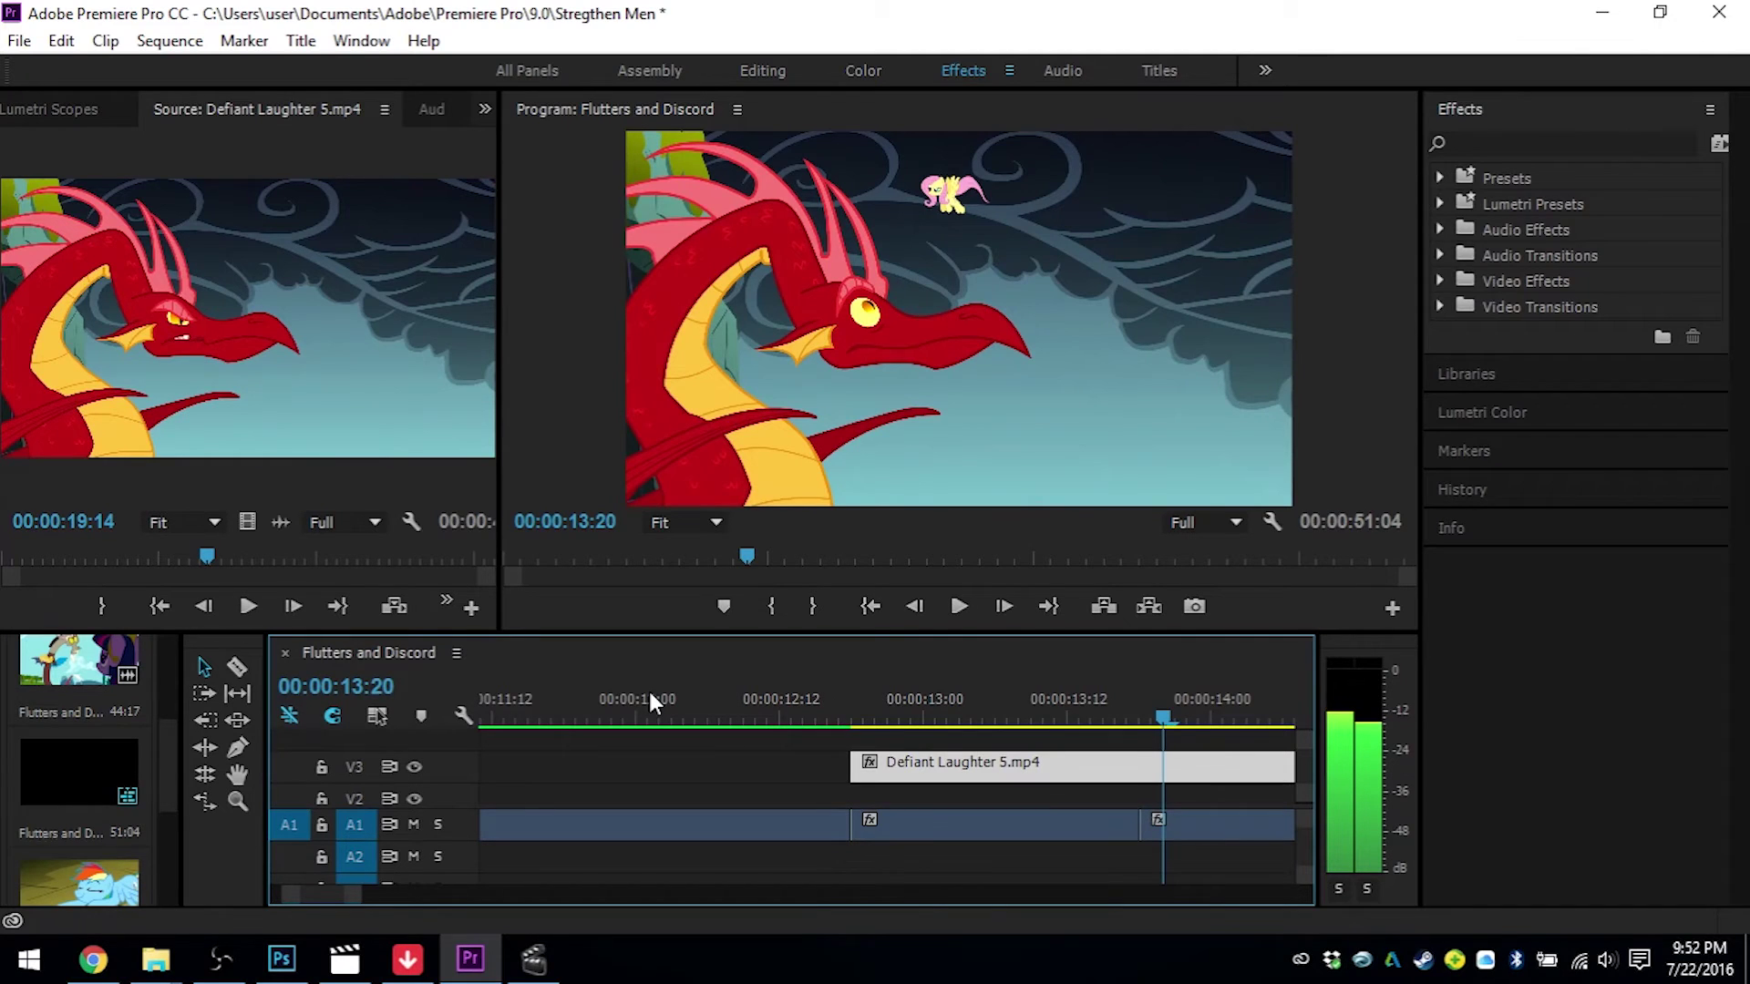
key("Left")
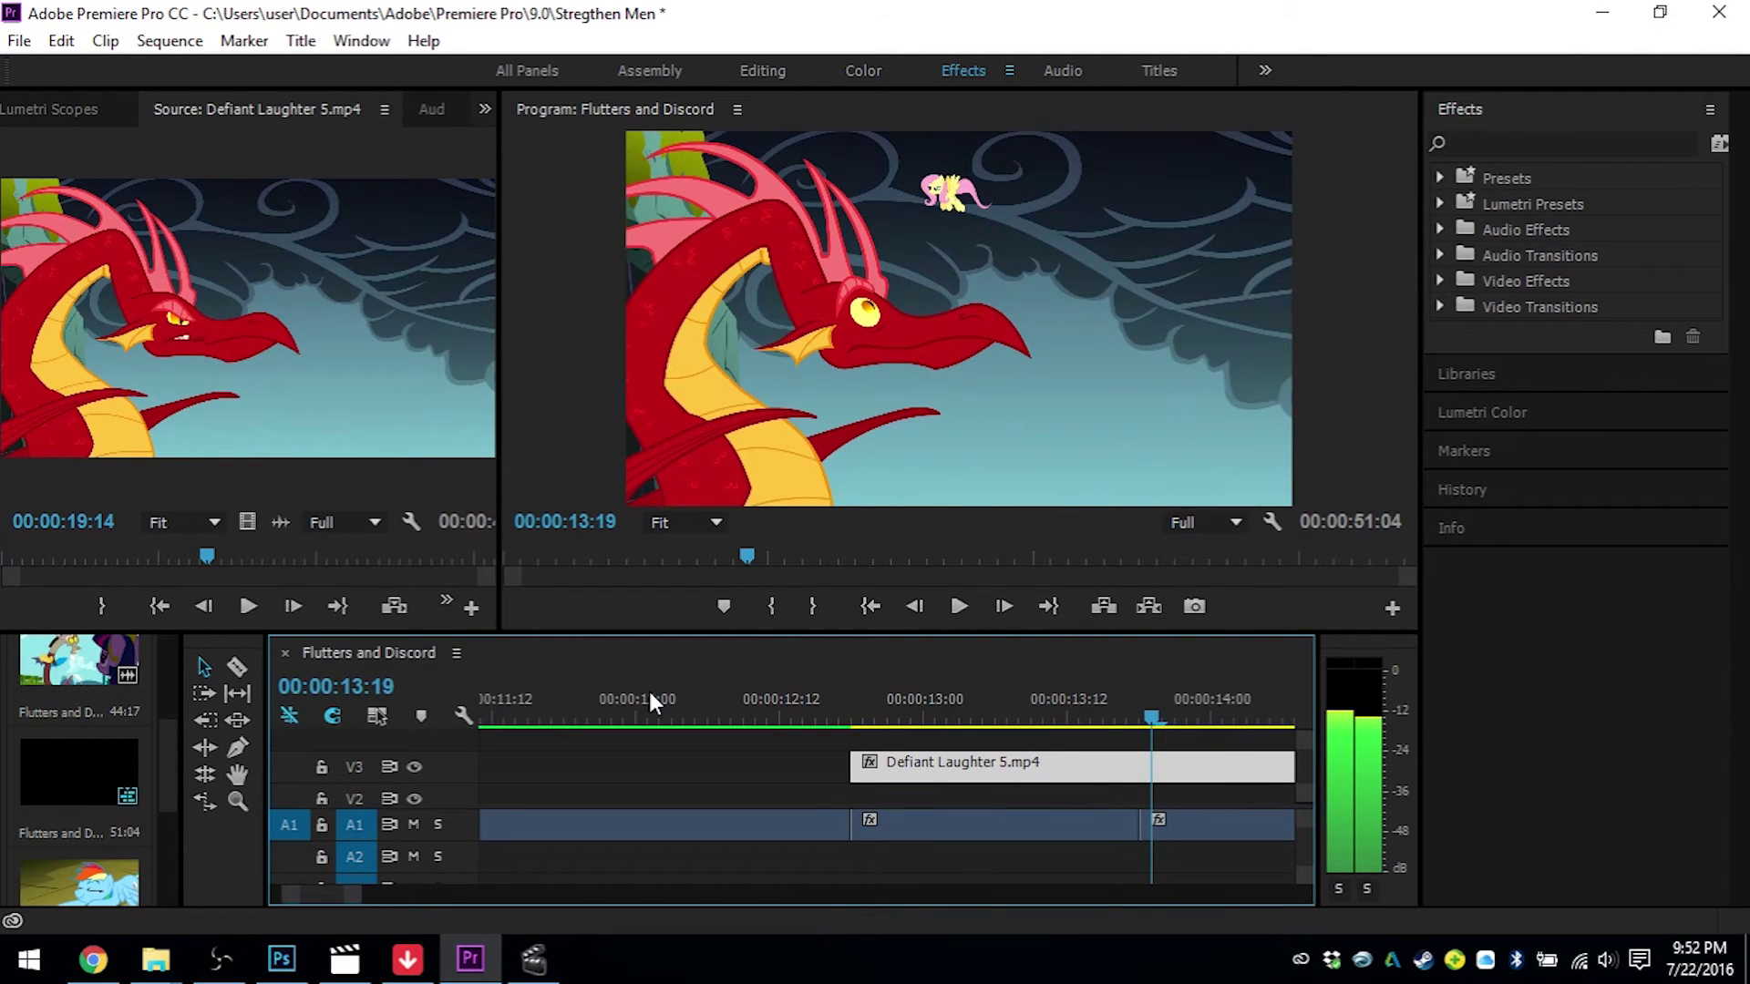
key("Left")
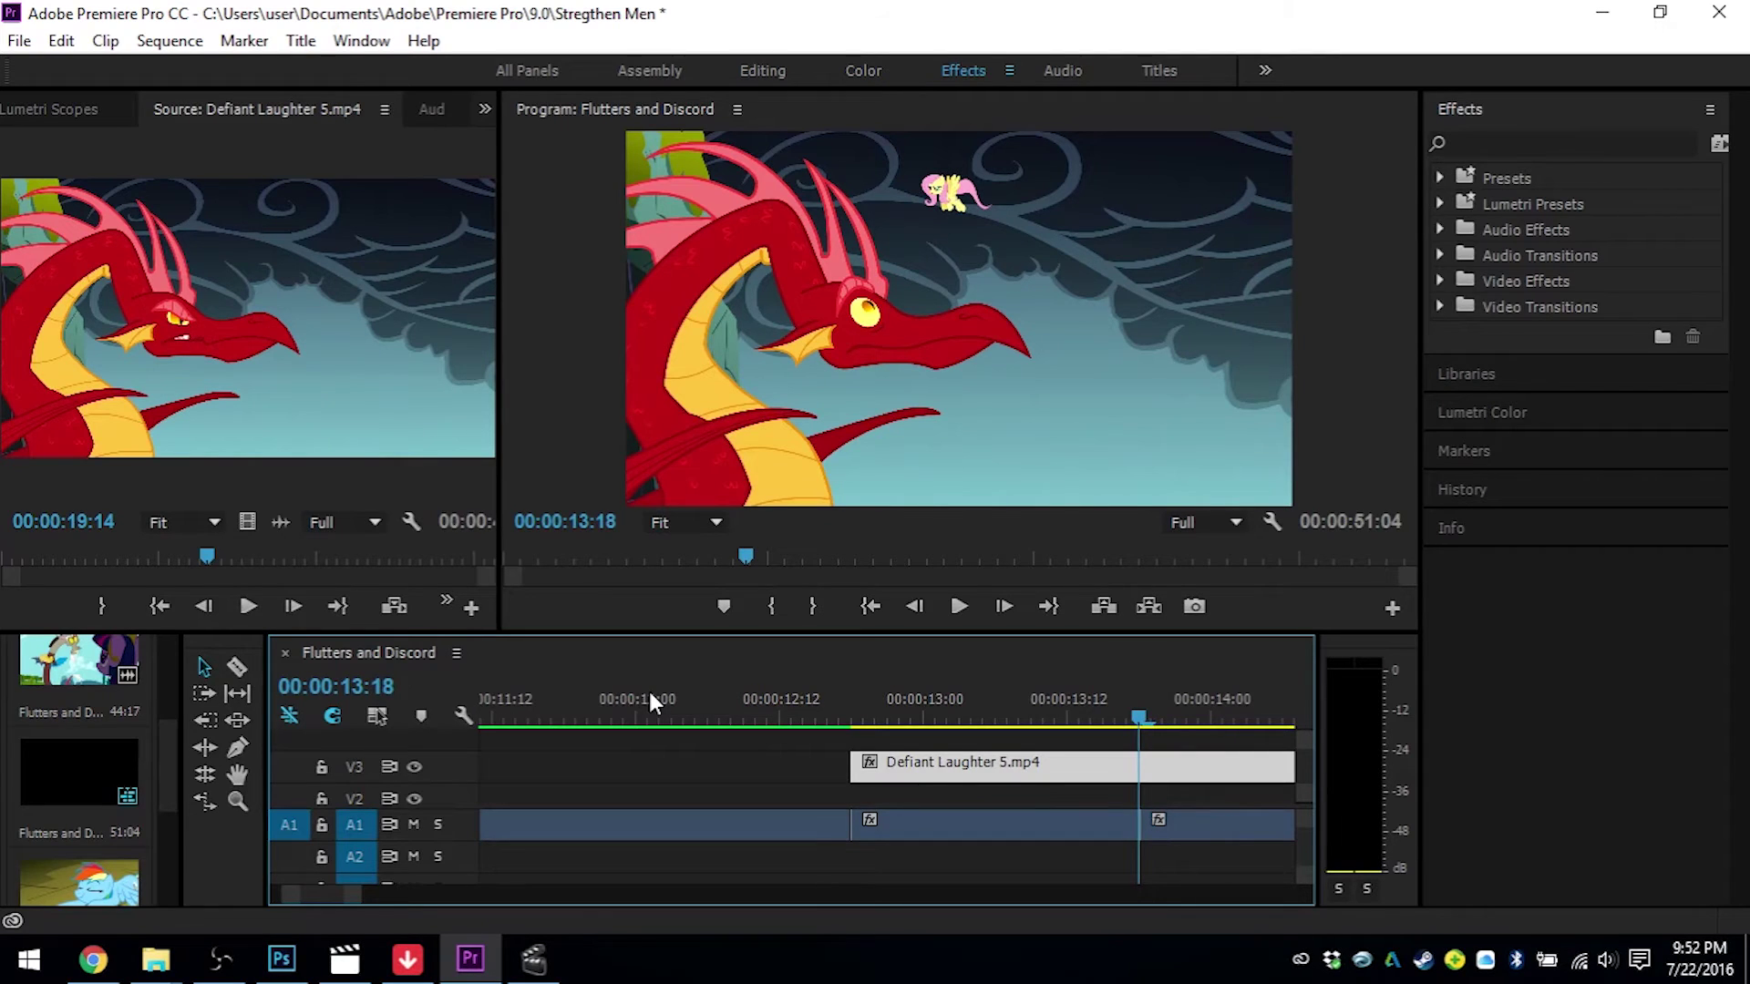
key("Right")
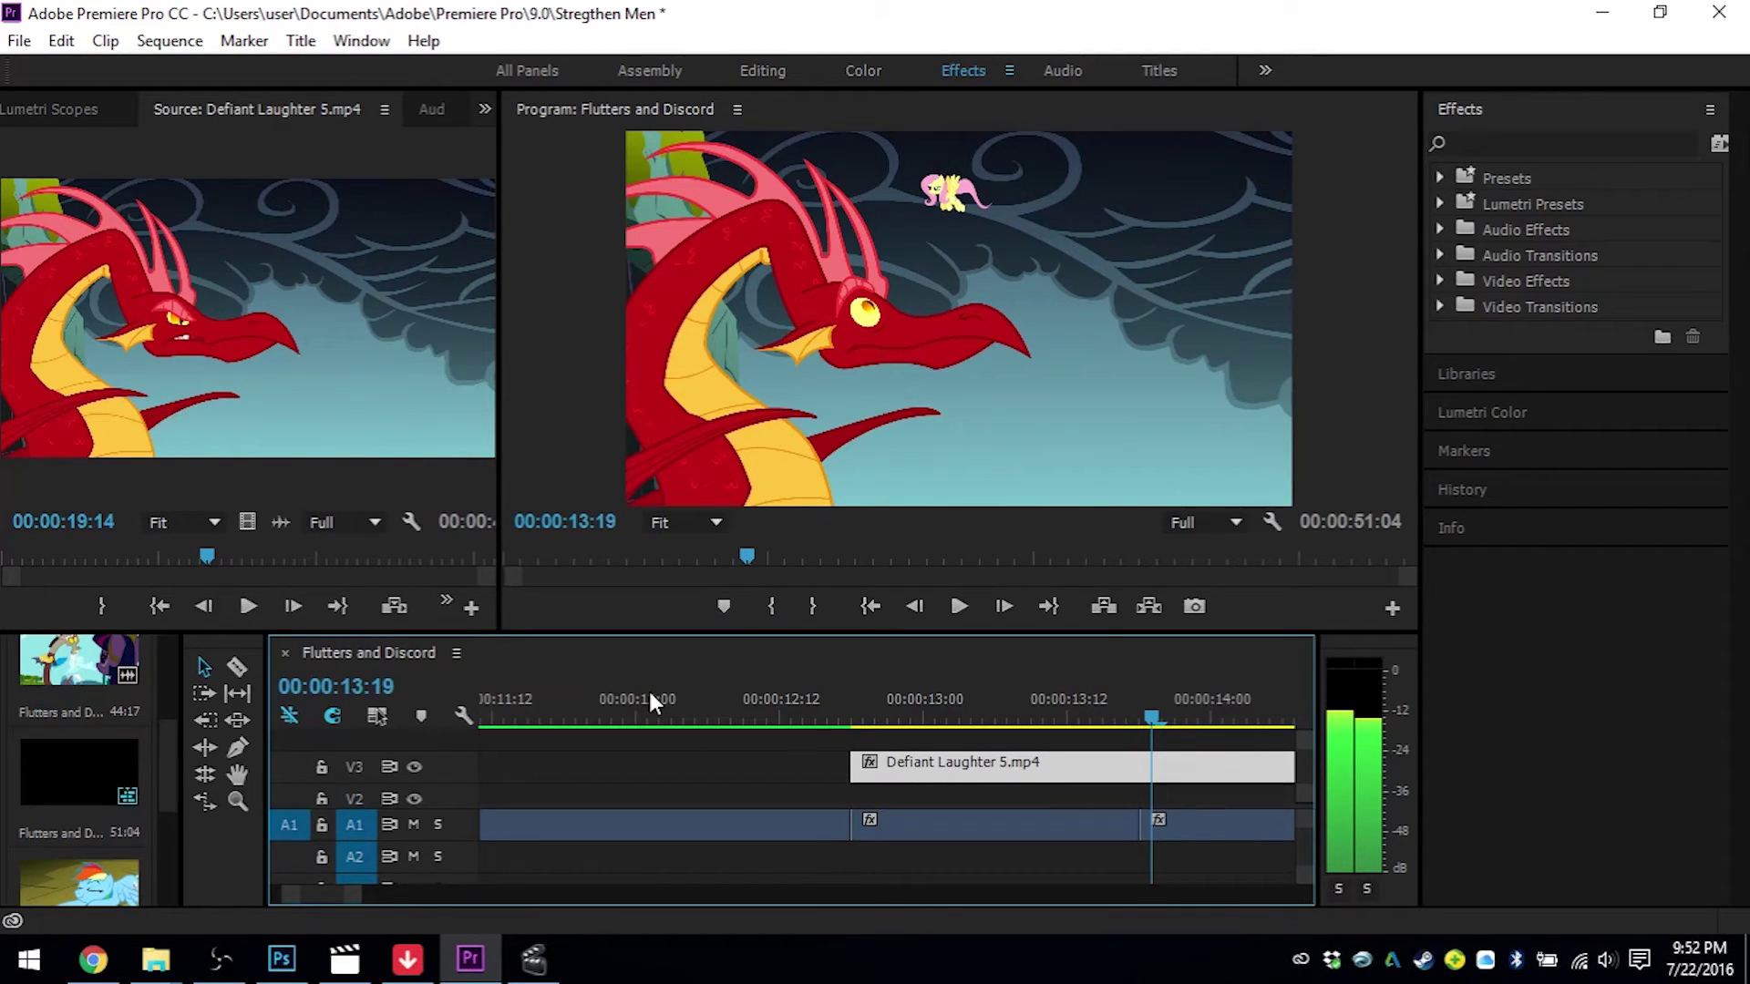
key("Right")
key("Left")
key("Right")
key("Right")
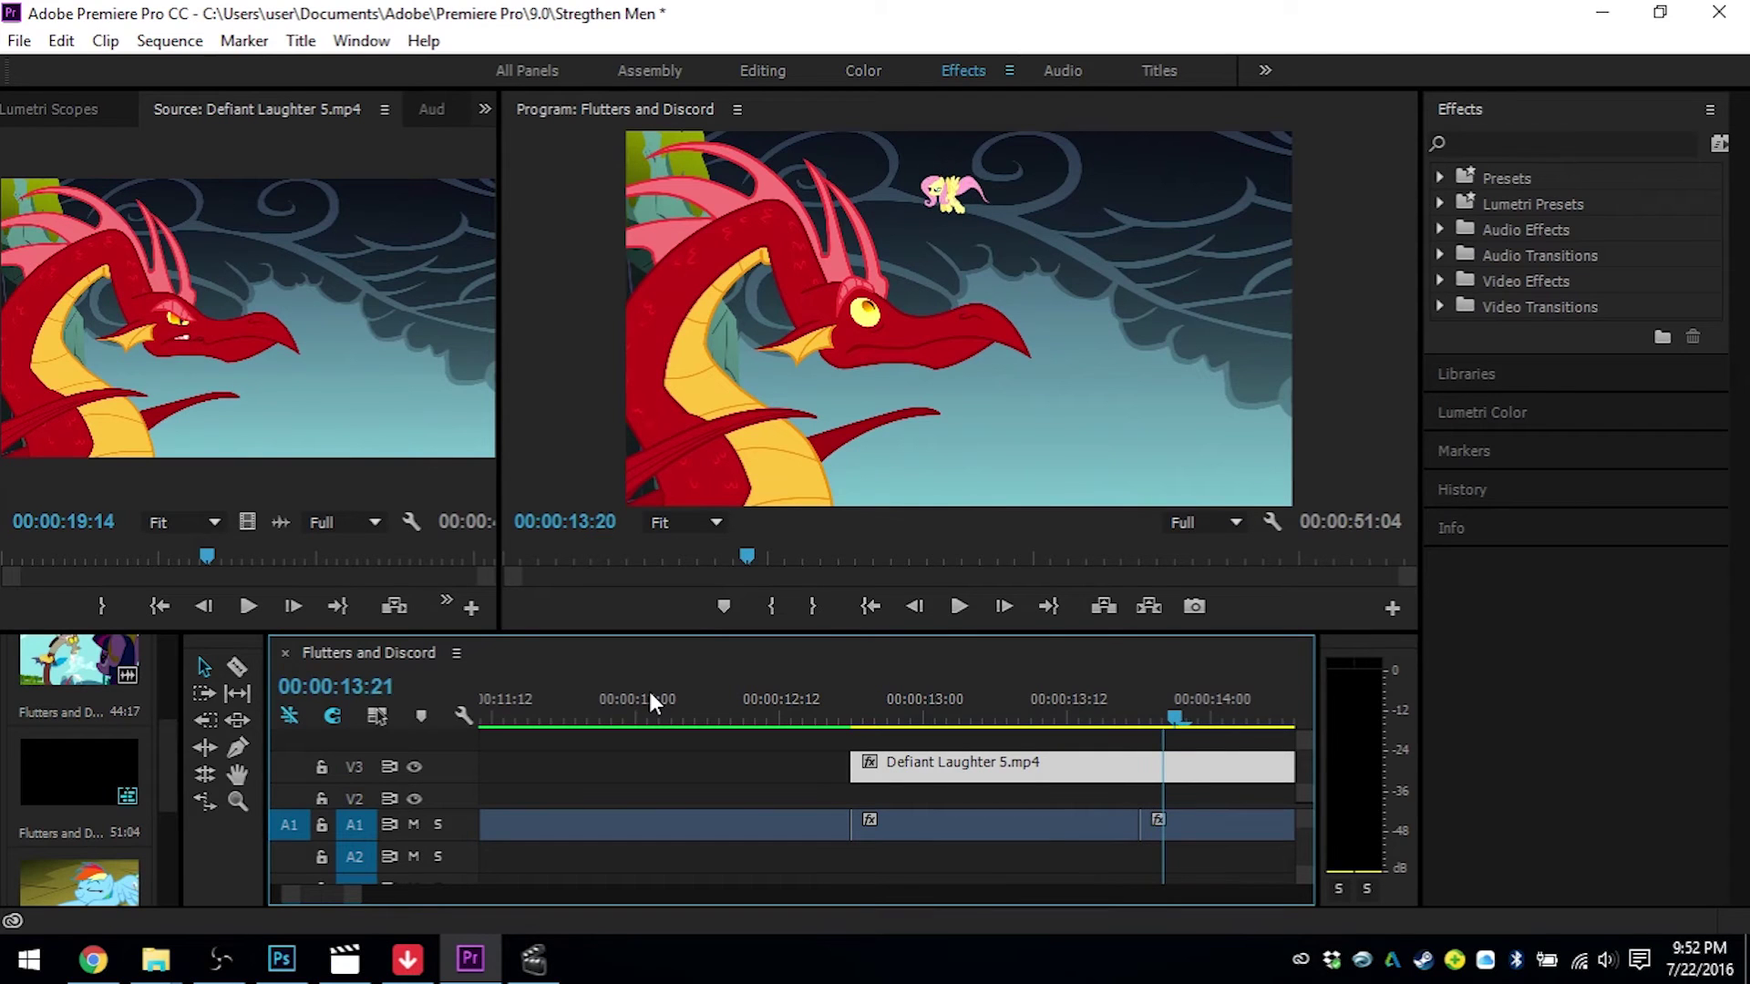
key("Left")
key("Left")
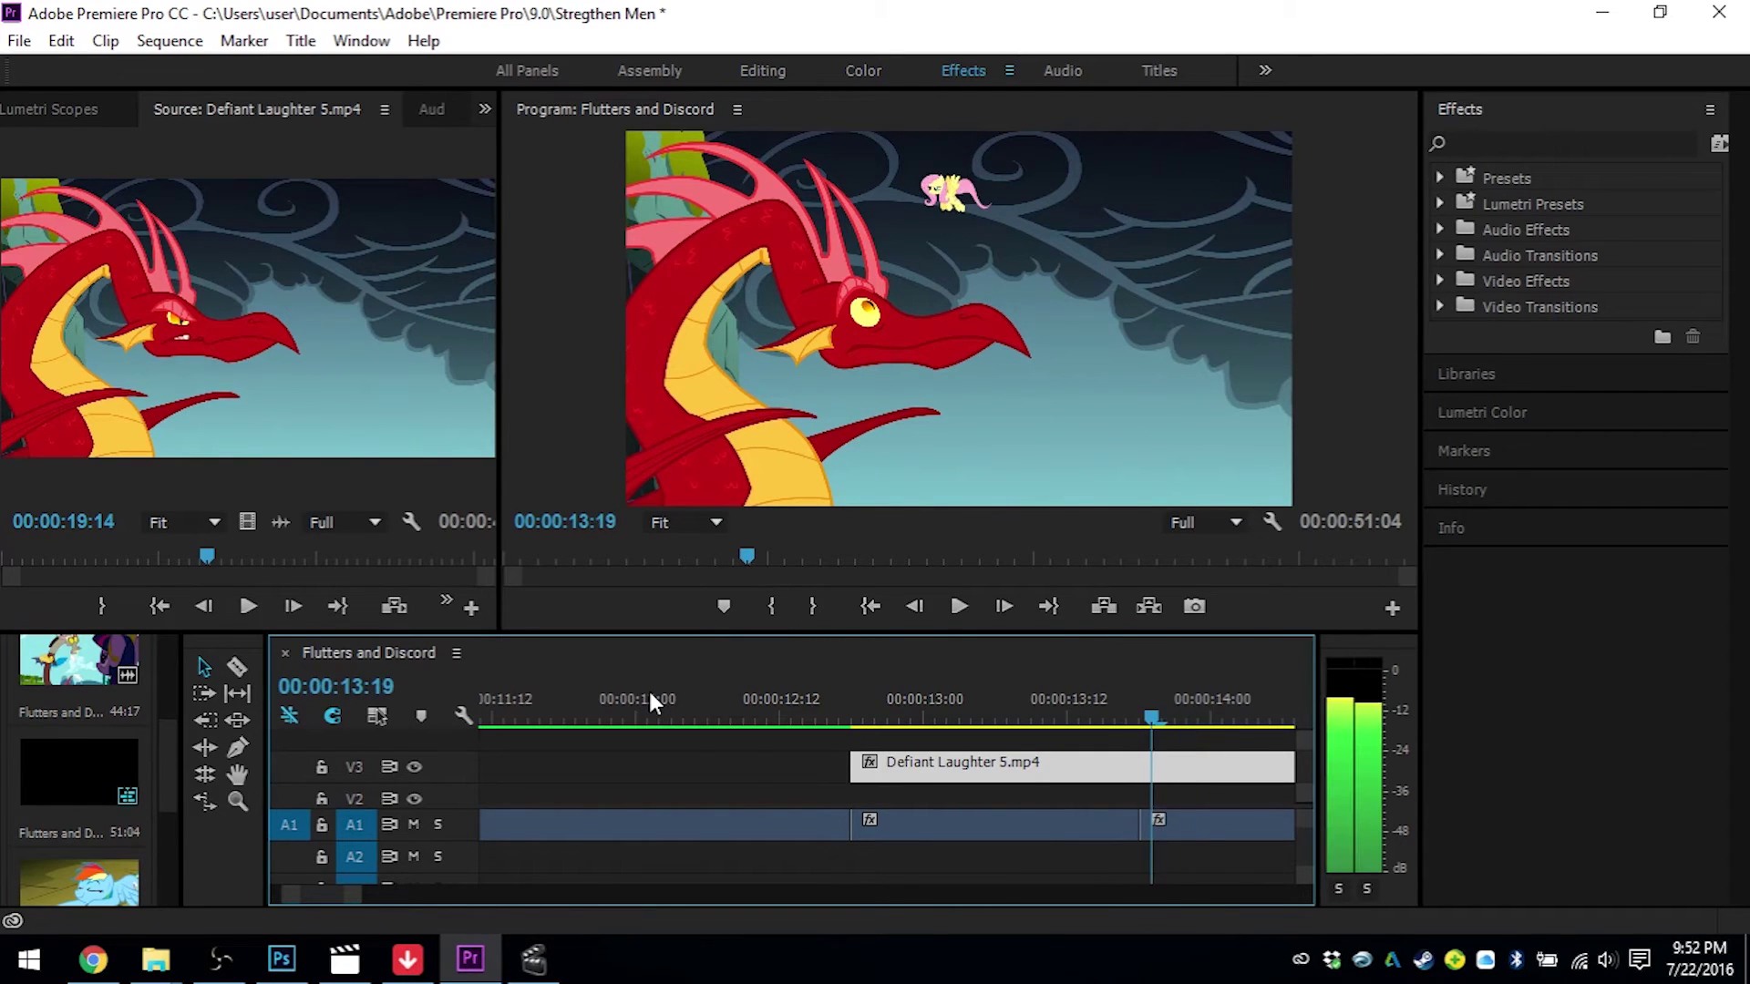
key("Left")
key("Right")
key("Right")
key("Left")
- Check the frames just after the audio cut and split the first Defiant Laughter 5.mp4 clip on V3 at 00:00:13:20
left_click(238, 669)
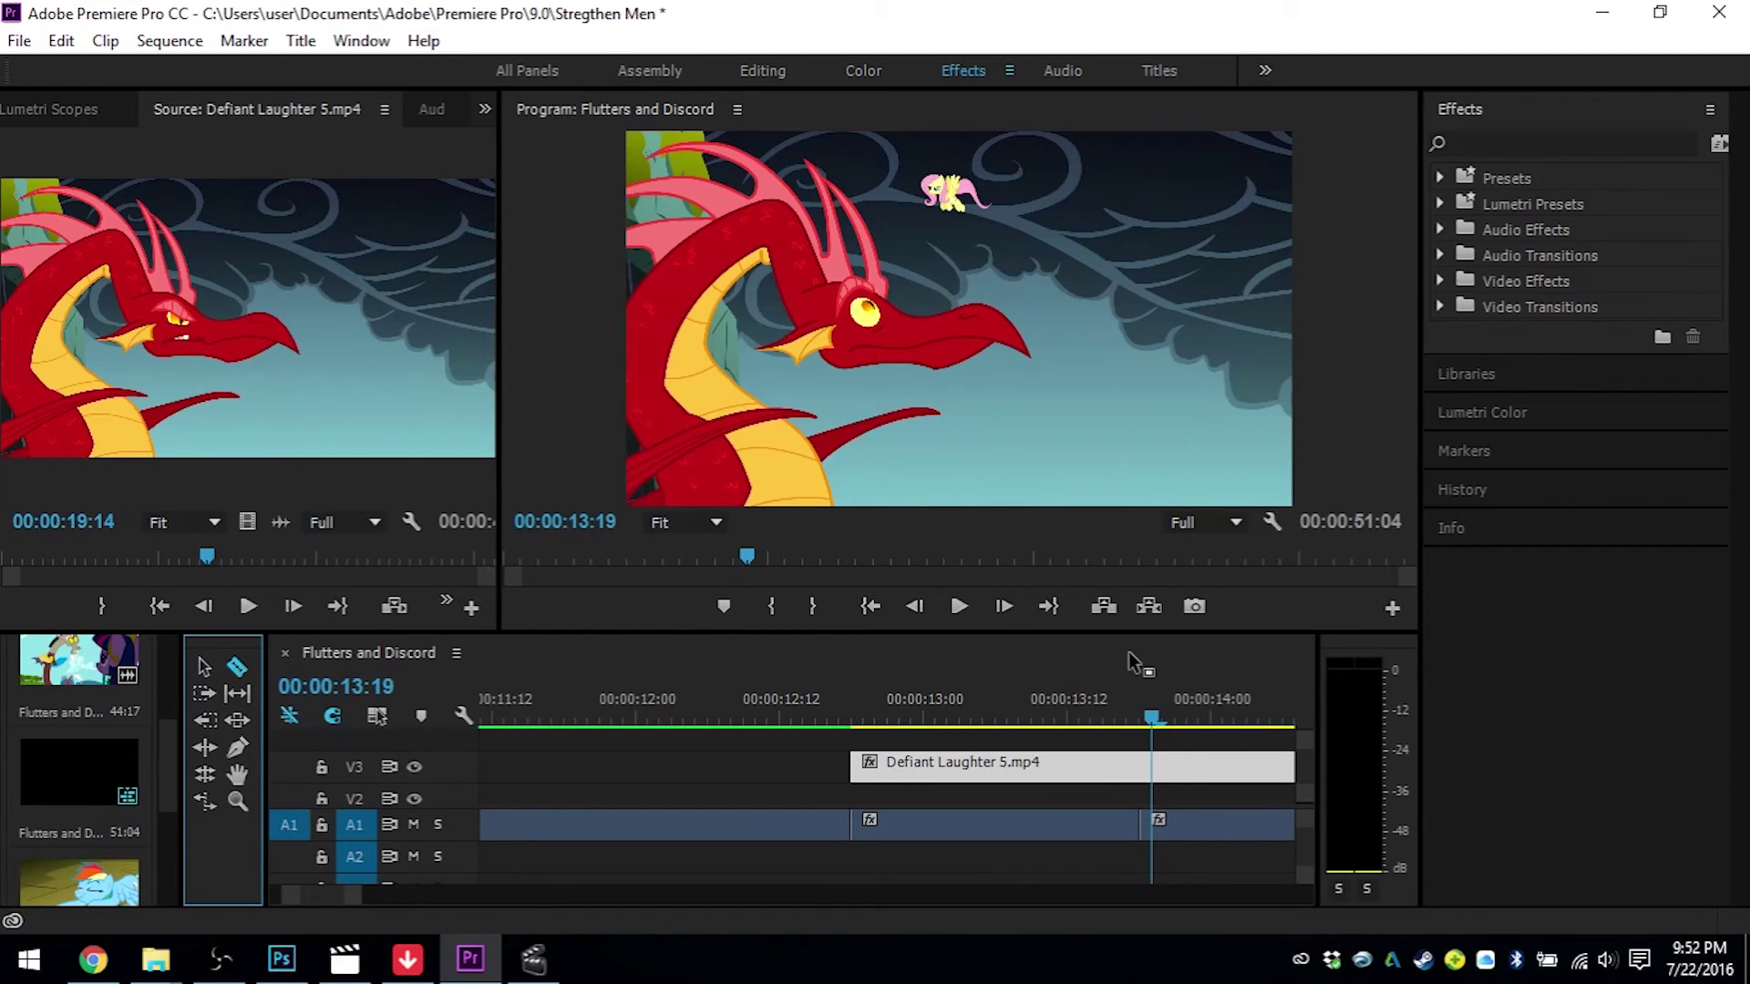
left_click(1139, 687)
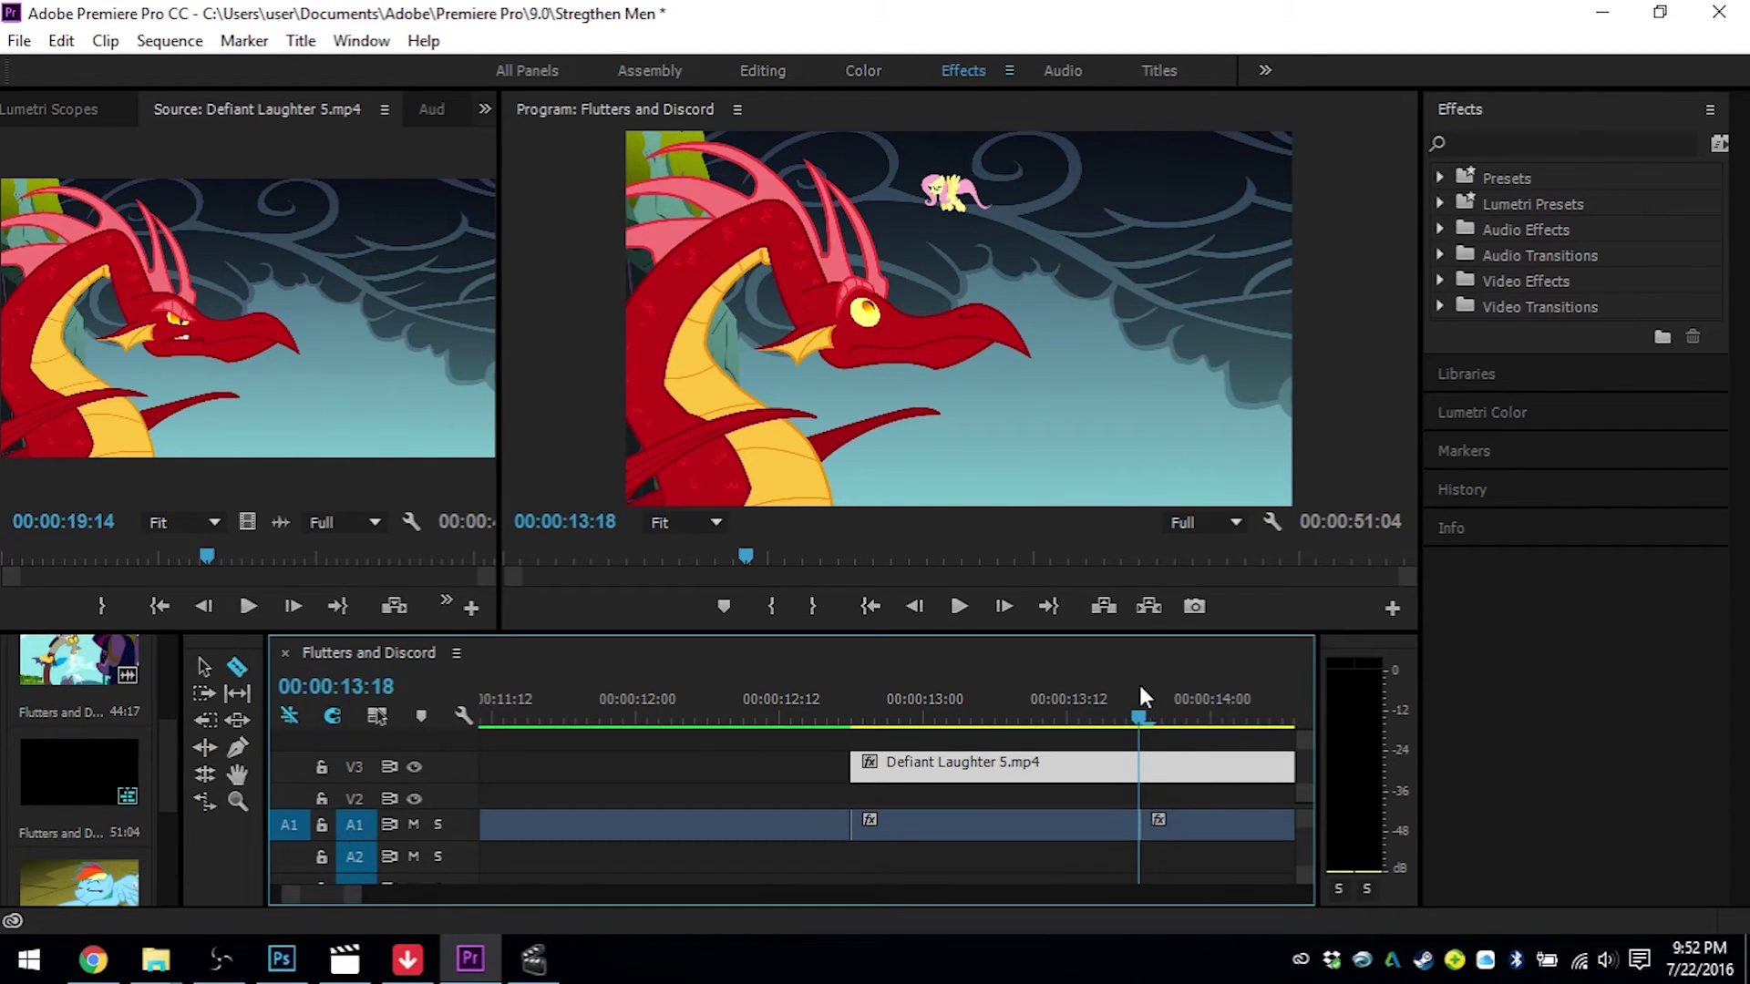
key("Right")
key("Right")
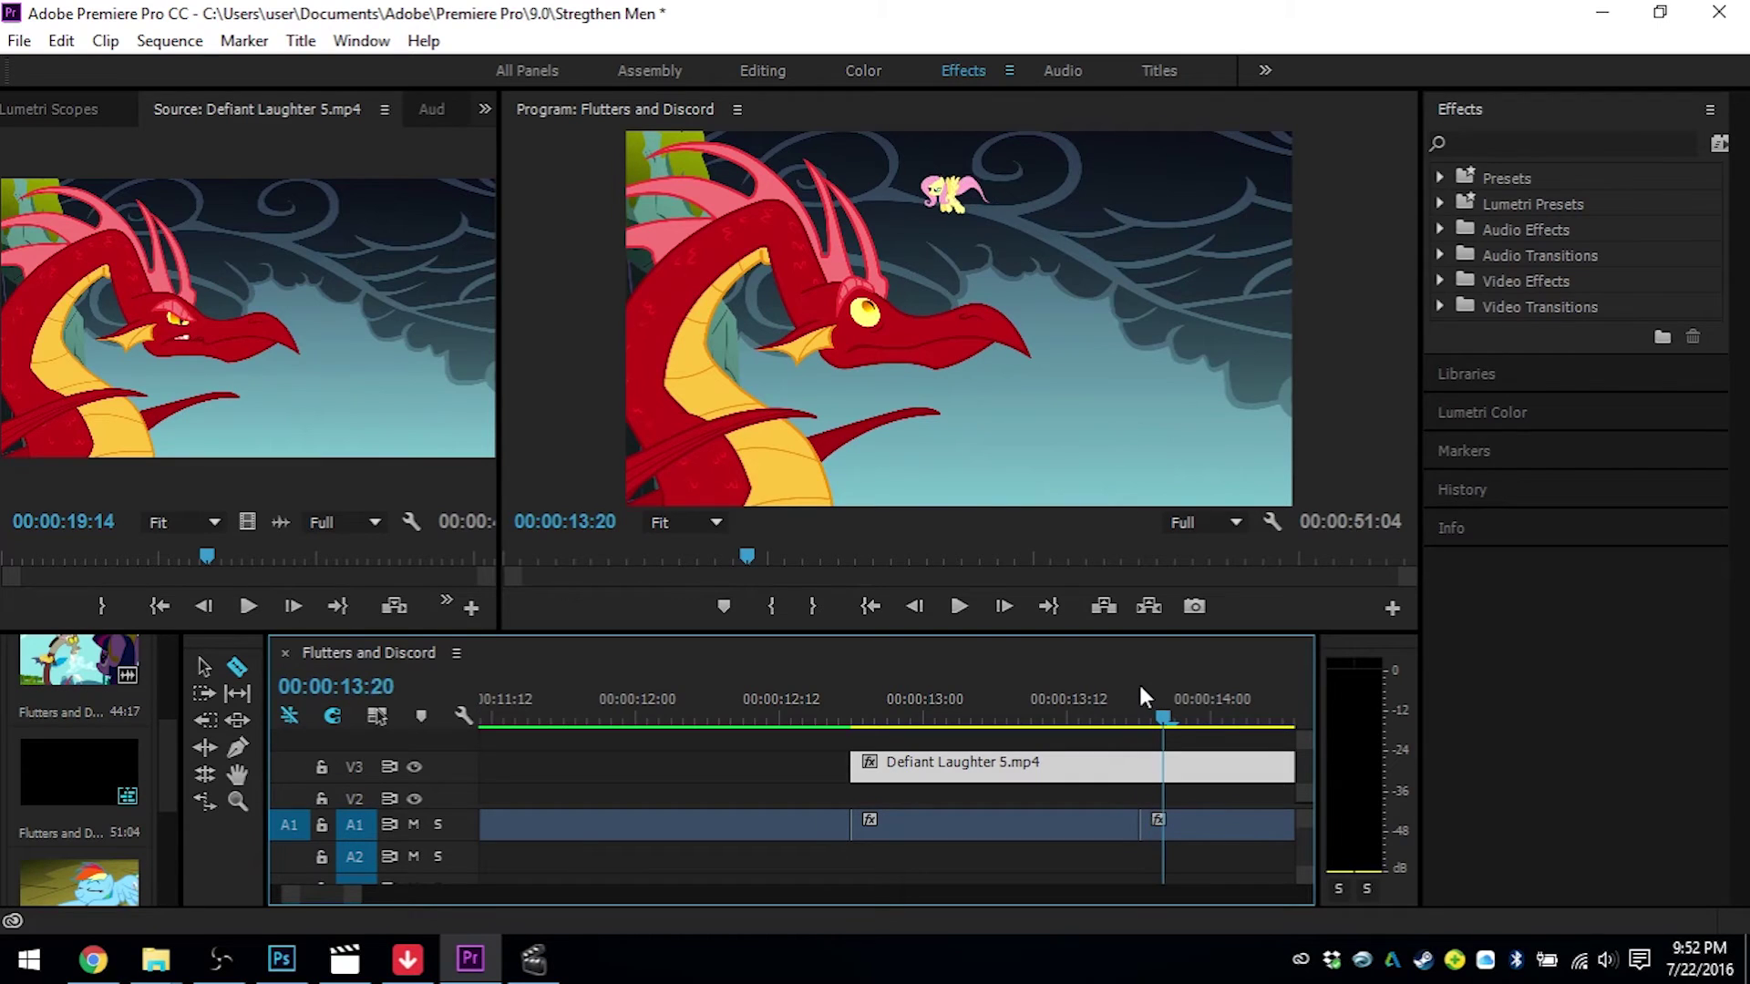
key("Left")
key("Right")
key("Right")
key("Left")
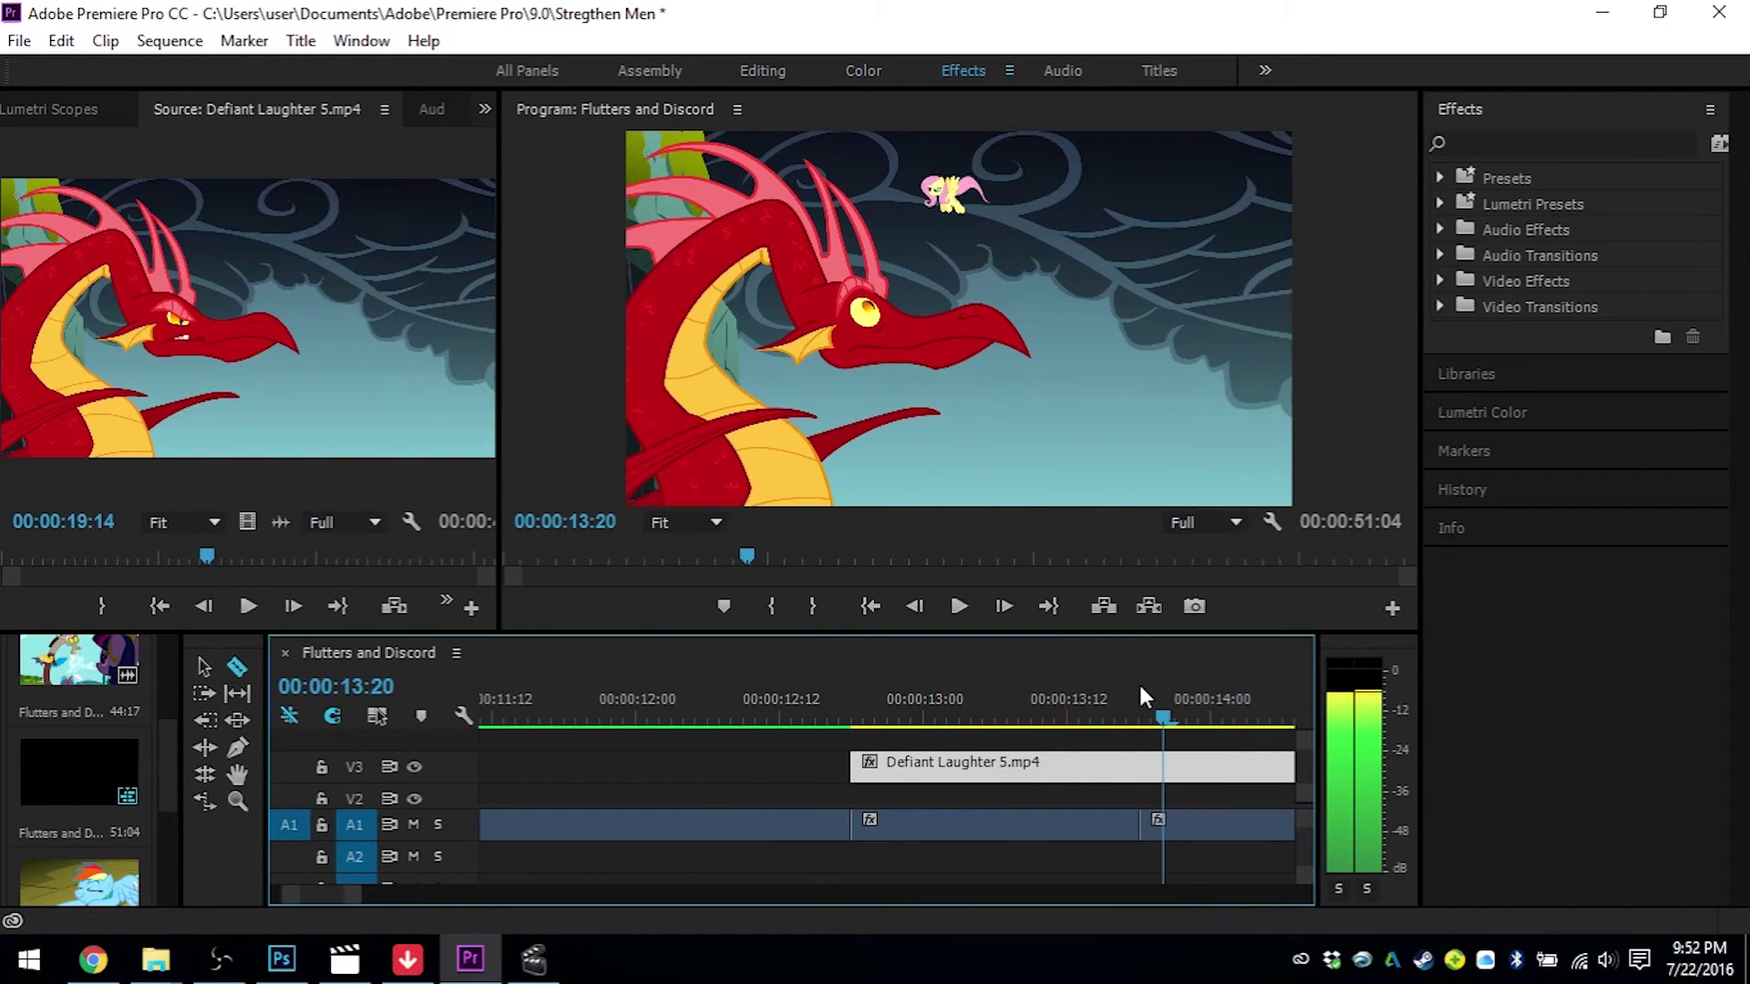
key("Right")
key("Left")
key("Left")
key("Right")
key("Right")
key("Left")
key("Right")
key("Left")
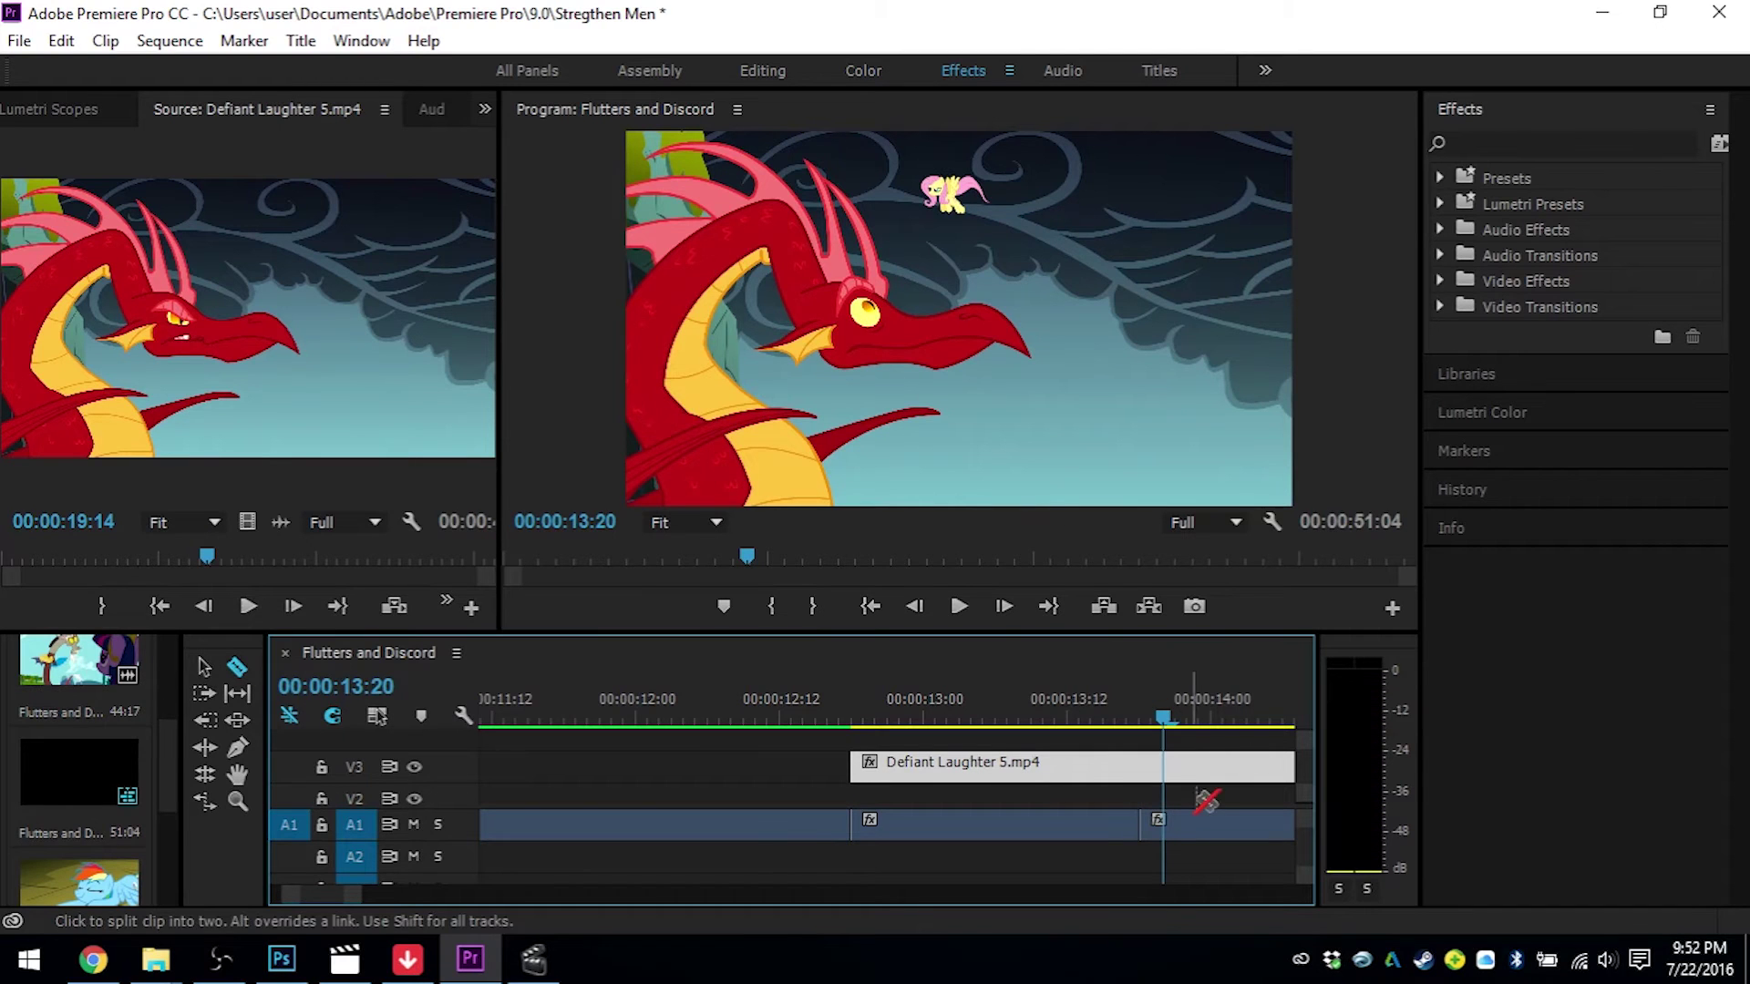
left_click(1165, 766)
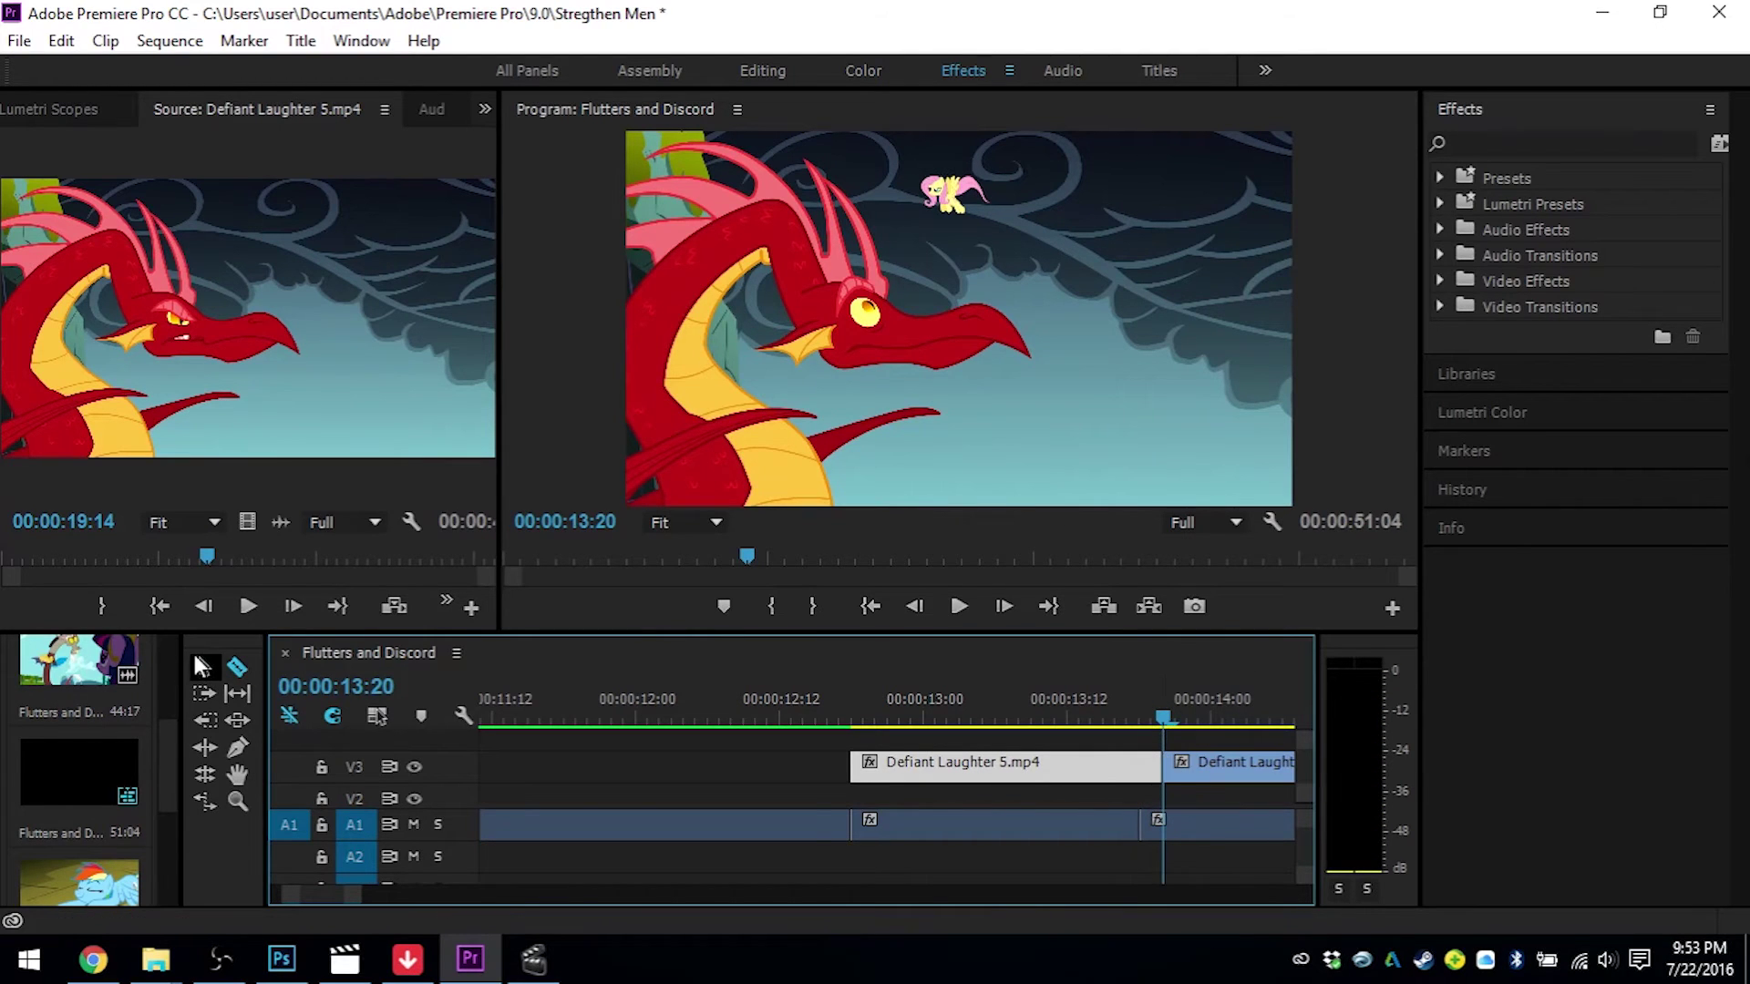
- Move the second and last Defiant Laughter 5.mp4 pieces to the audio cuts at 00:00:13:18 and 00:00:14:18, and play the edit
left_click(202, 668)
left_click(1210, 768)
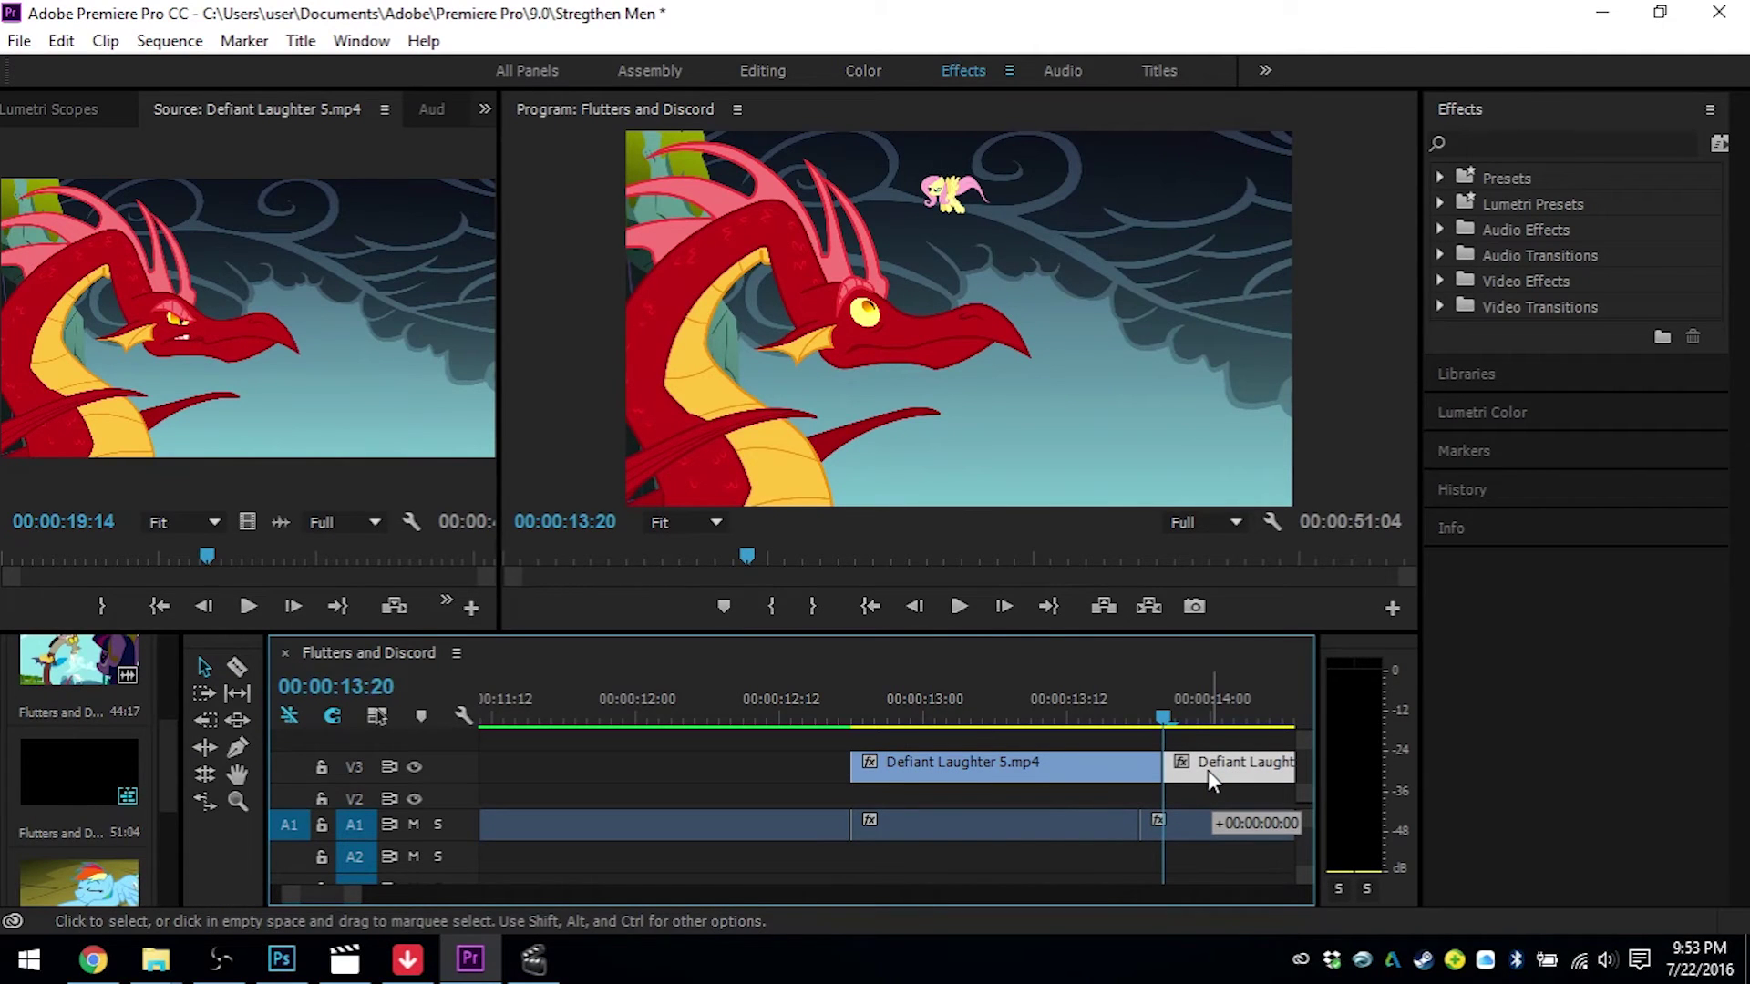
left_click_drag(1207, 769, 1183, 769)
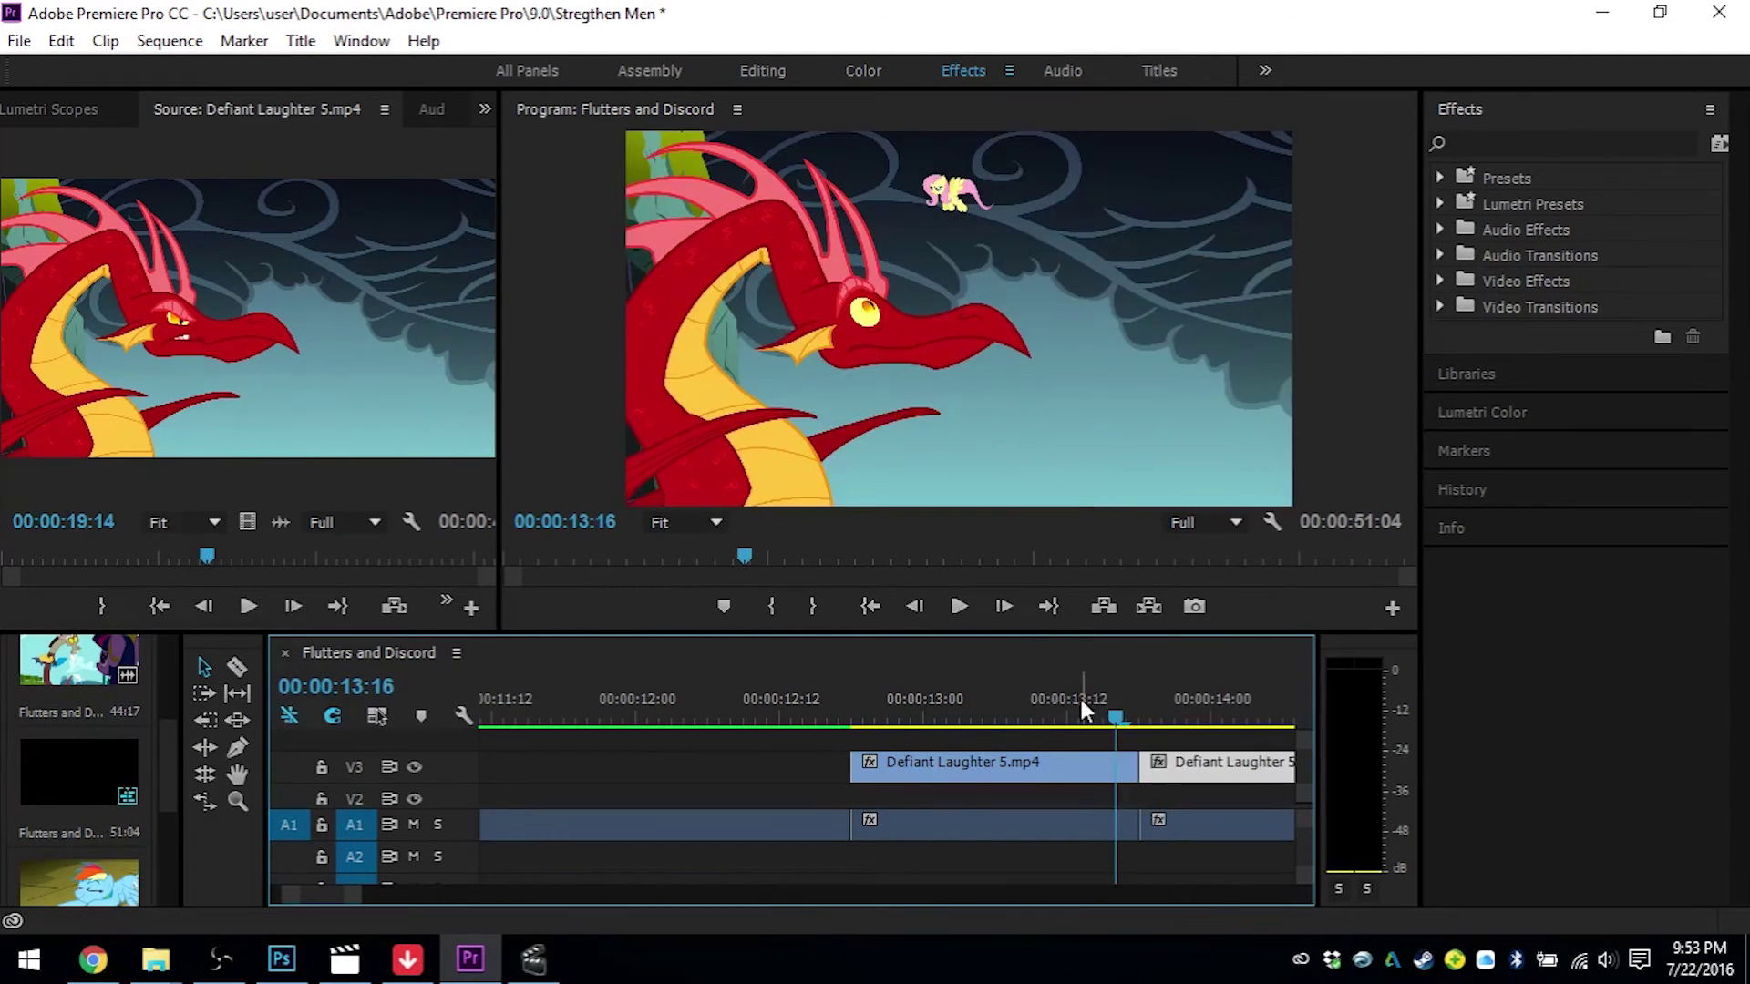
left_click_drag(894, 708, 846, 707)
key("space")
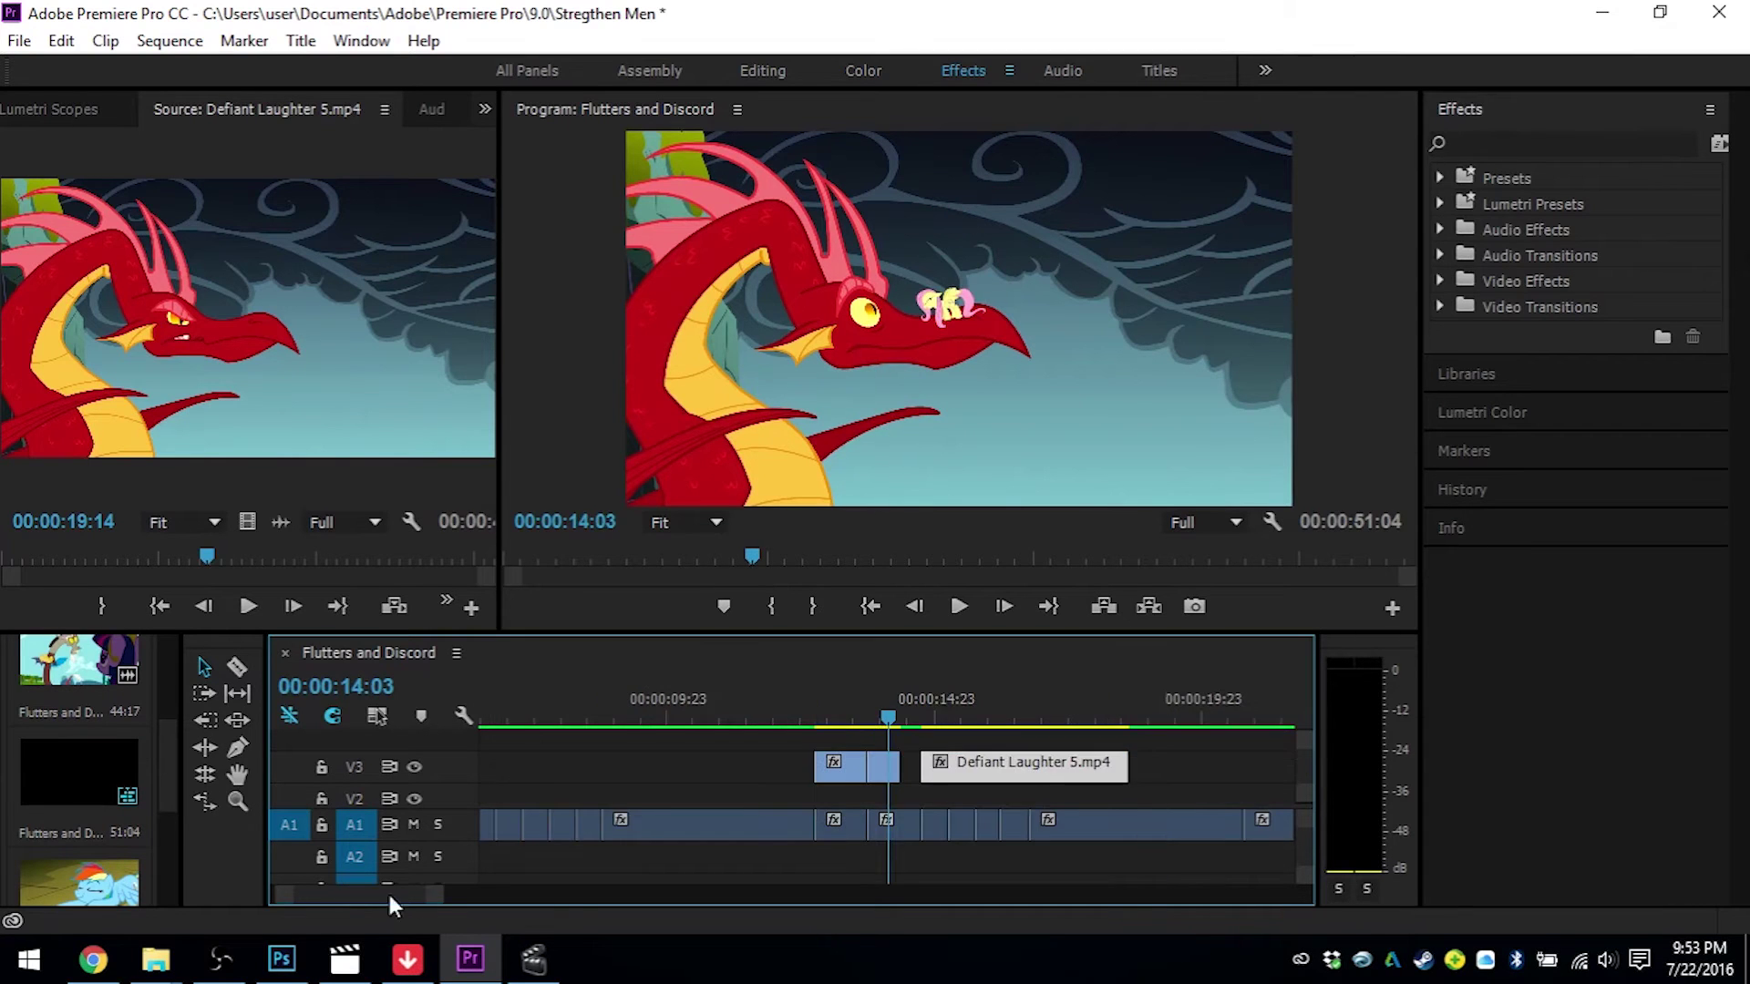
- Find the cut frame in the last Defiant Laughter 5.mp4 clip on V3 and split it at 00:00:15:04
left_click_drag(433, 907, 394, 920)
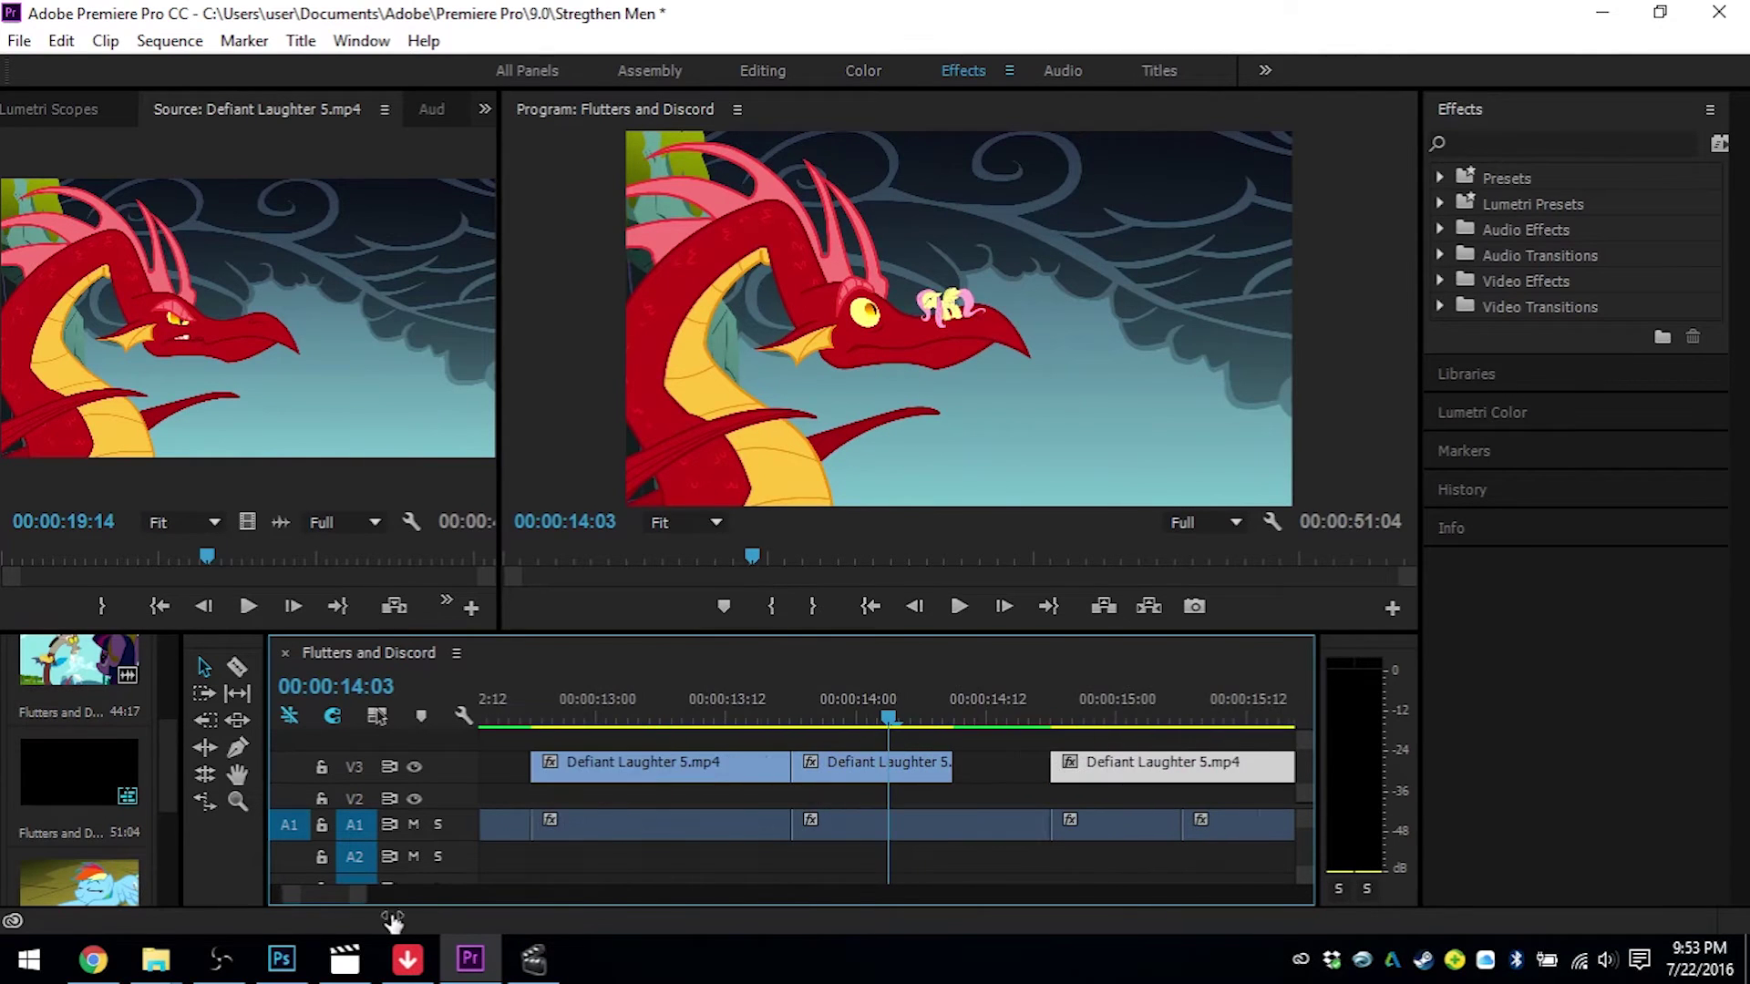
left_click(1041, 716)
left_click(1062, 717)
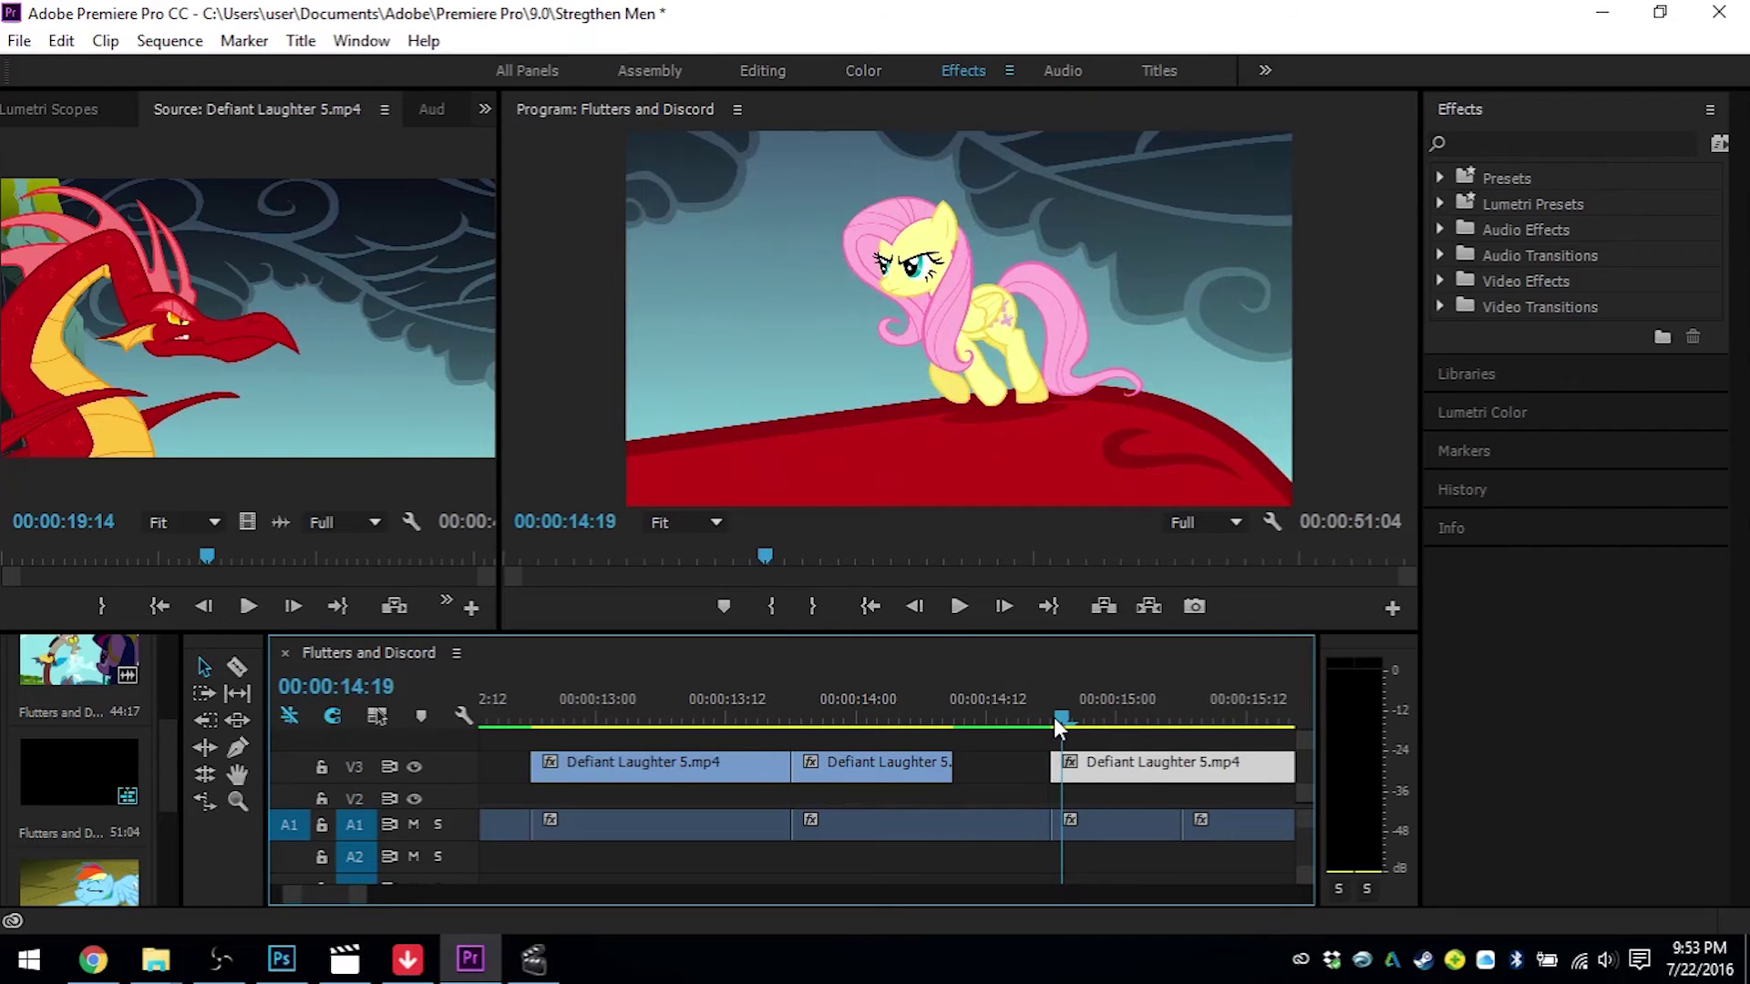
left_click_drag(1055, 720, 1127, 722)
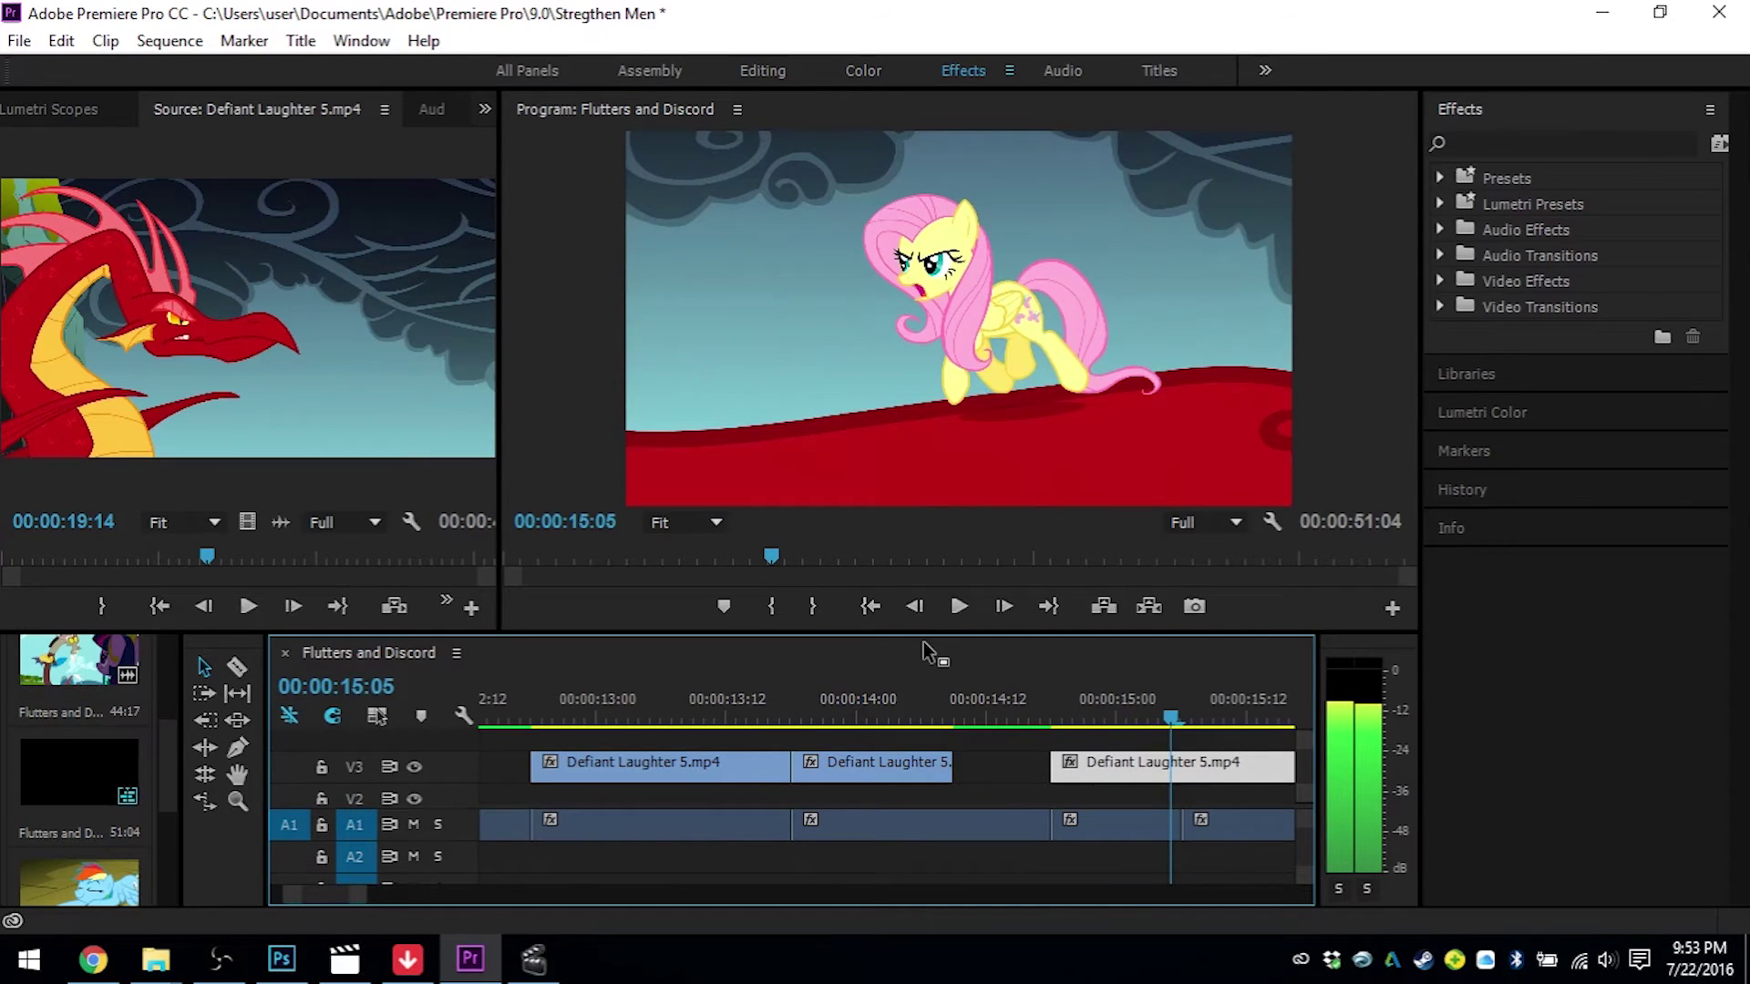
key("Left")
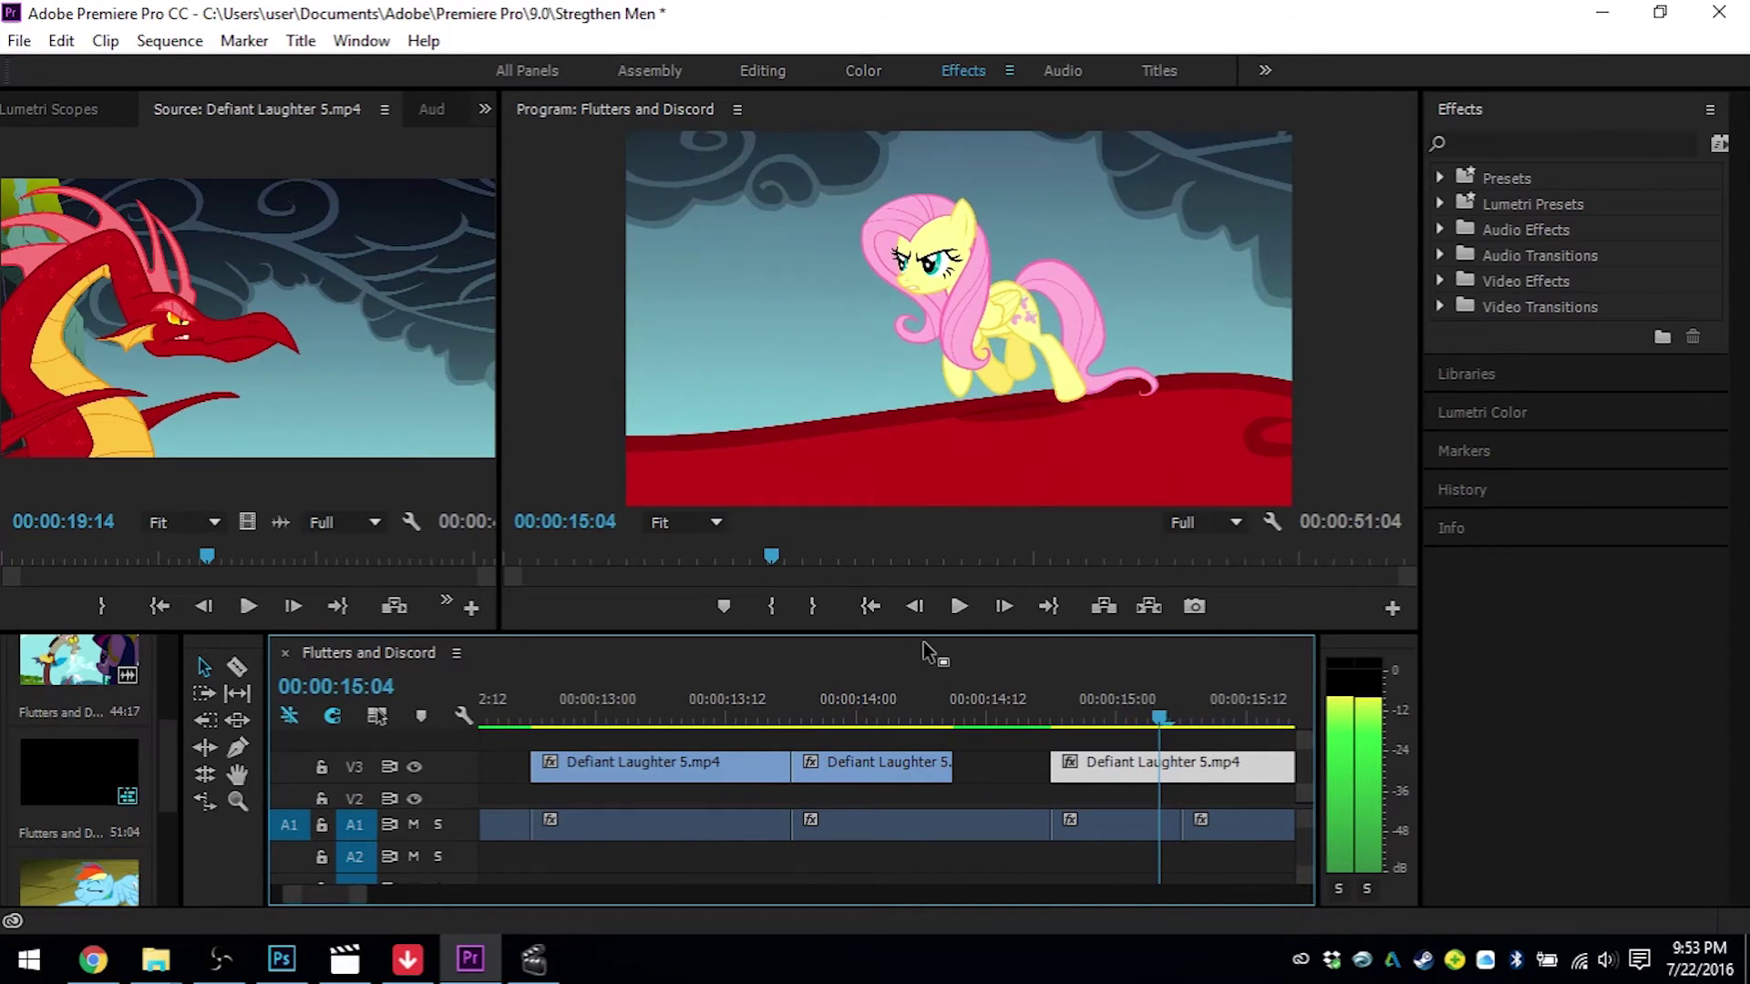
key("Right")
key("Right")
key("Left")
key("Left")
left_click(236, 667)
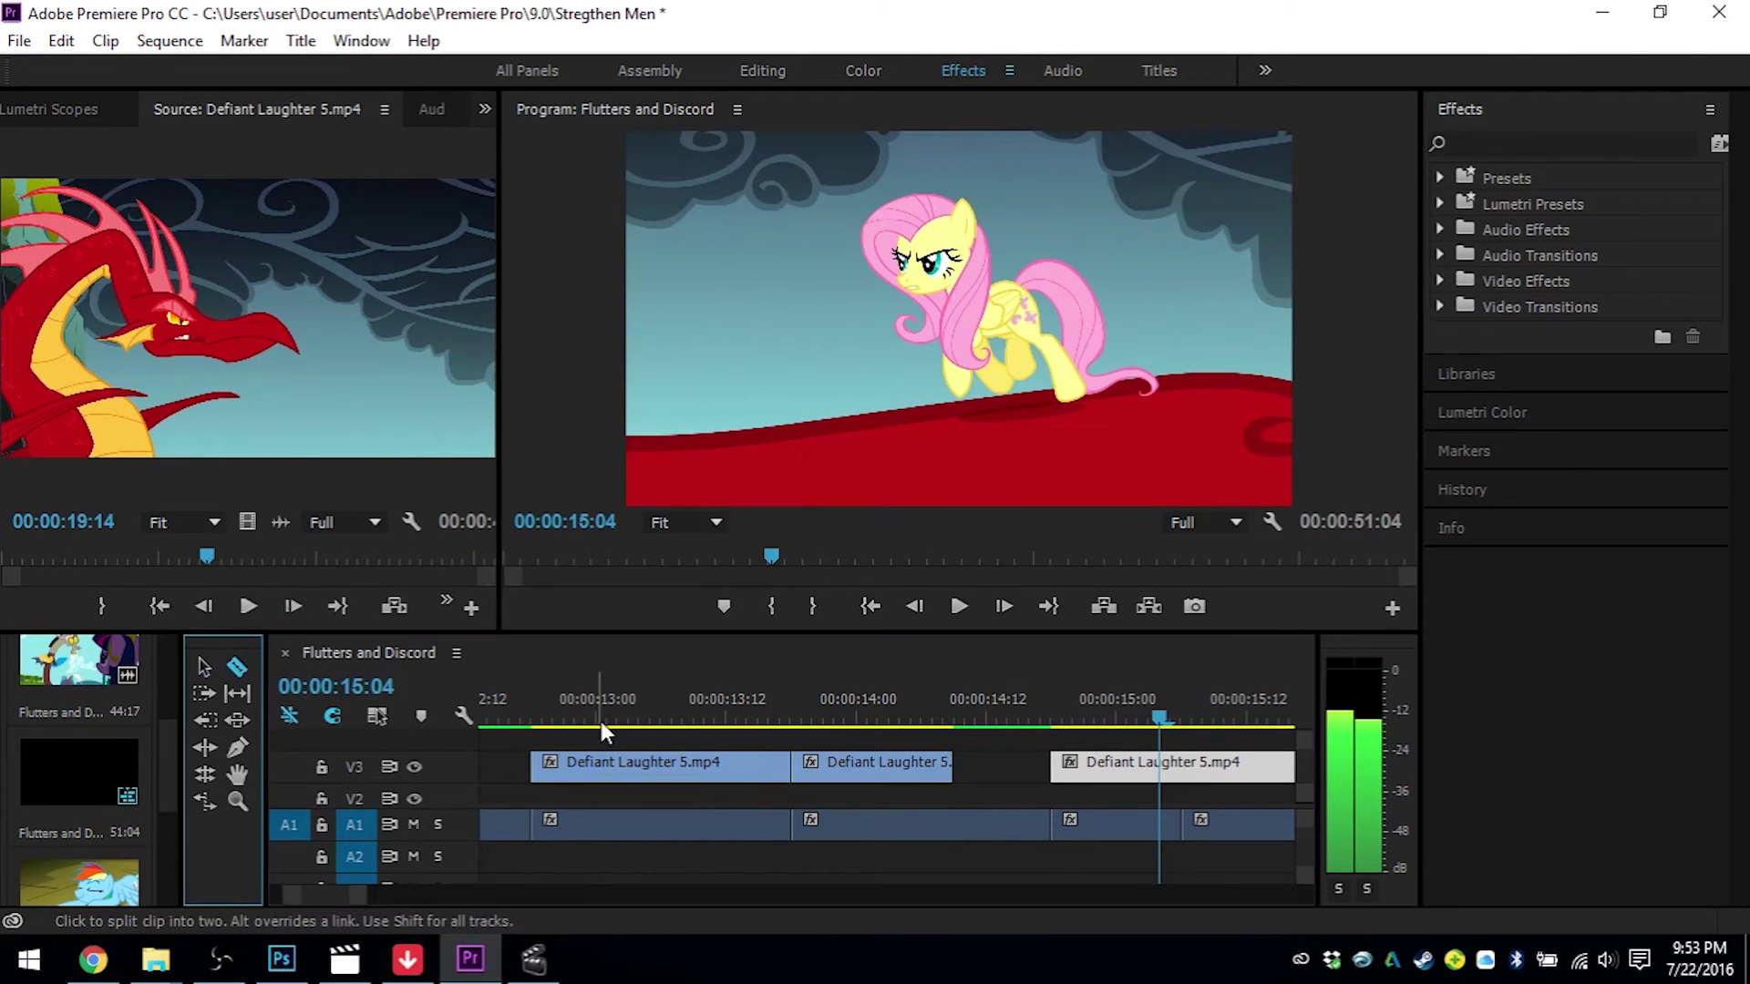
left_click(1159, 764)
- Move the short piece before the new split 10 frames earlier on V3 so it ends at the audio cut at 00:00:14:18
left_click(205, 666)
left_click_drag(1103, 775, 1000, 775)
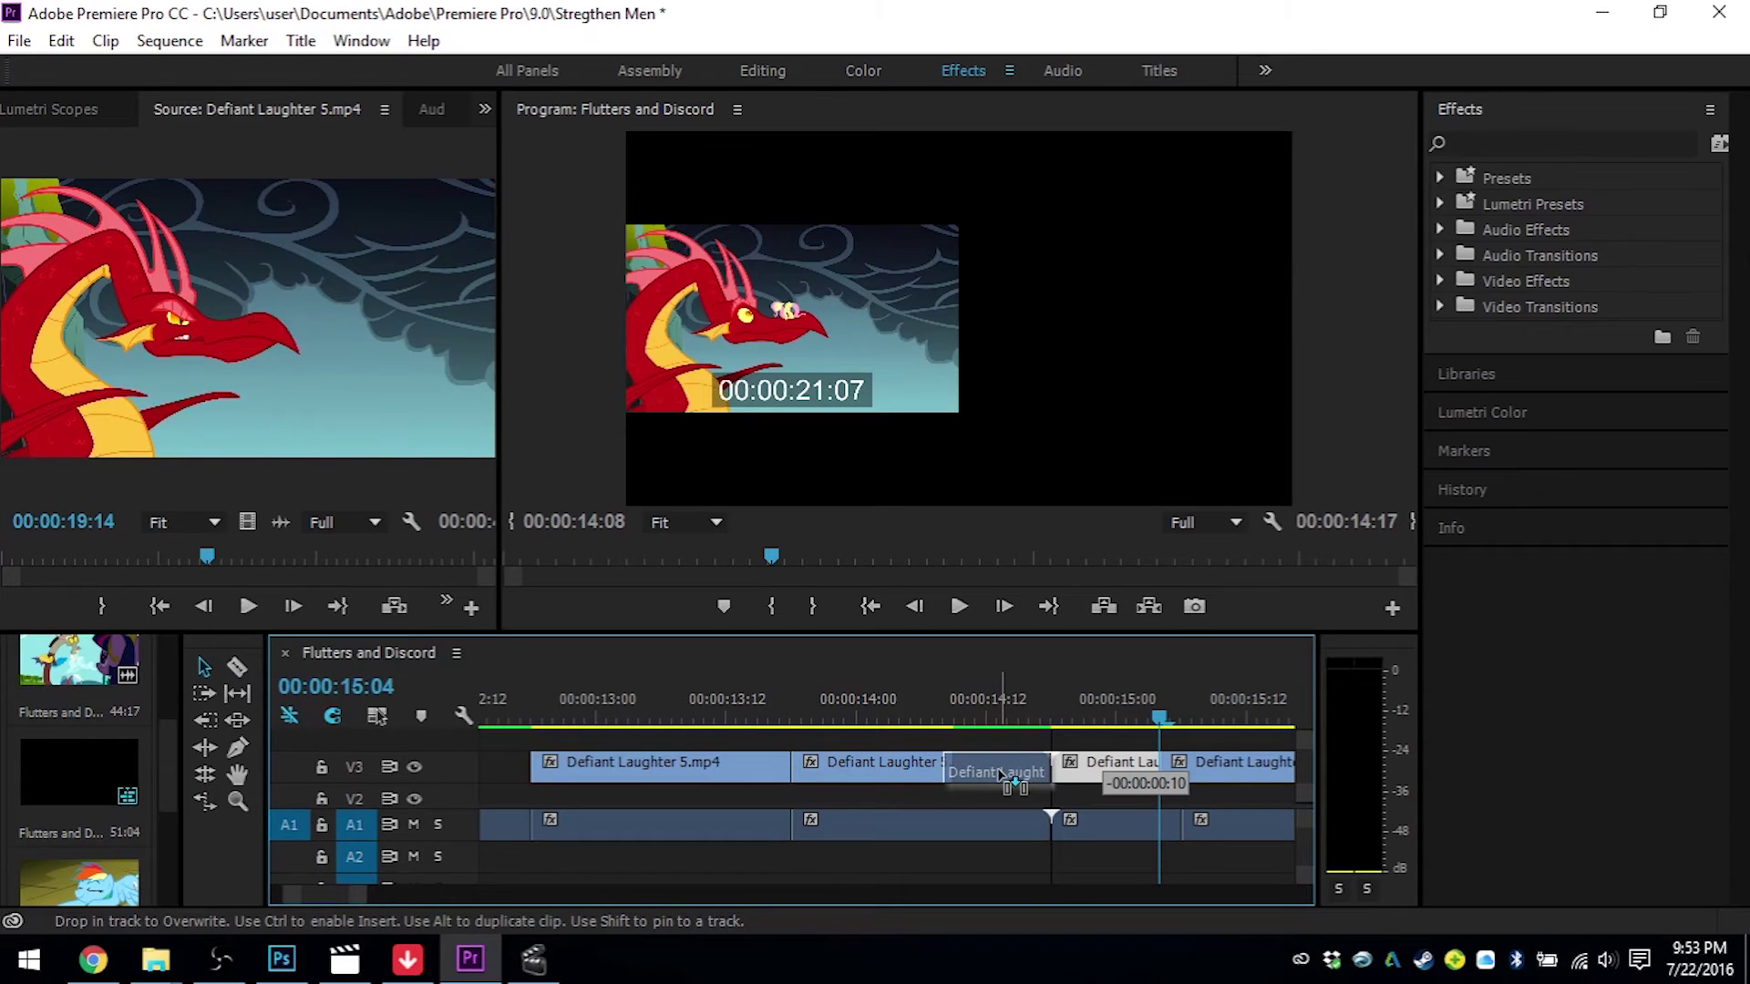
left_click_drag(1000, 775, 999, 774)
key("Up")
- Close the gap on V3 by moving the remaining Defiant Laughter 5.mp4 clip to start at 00:00:14:18
left_click_drag(356, 905, 287, 931)
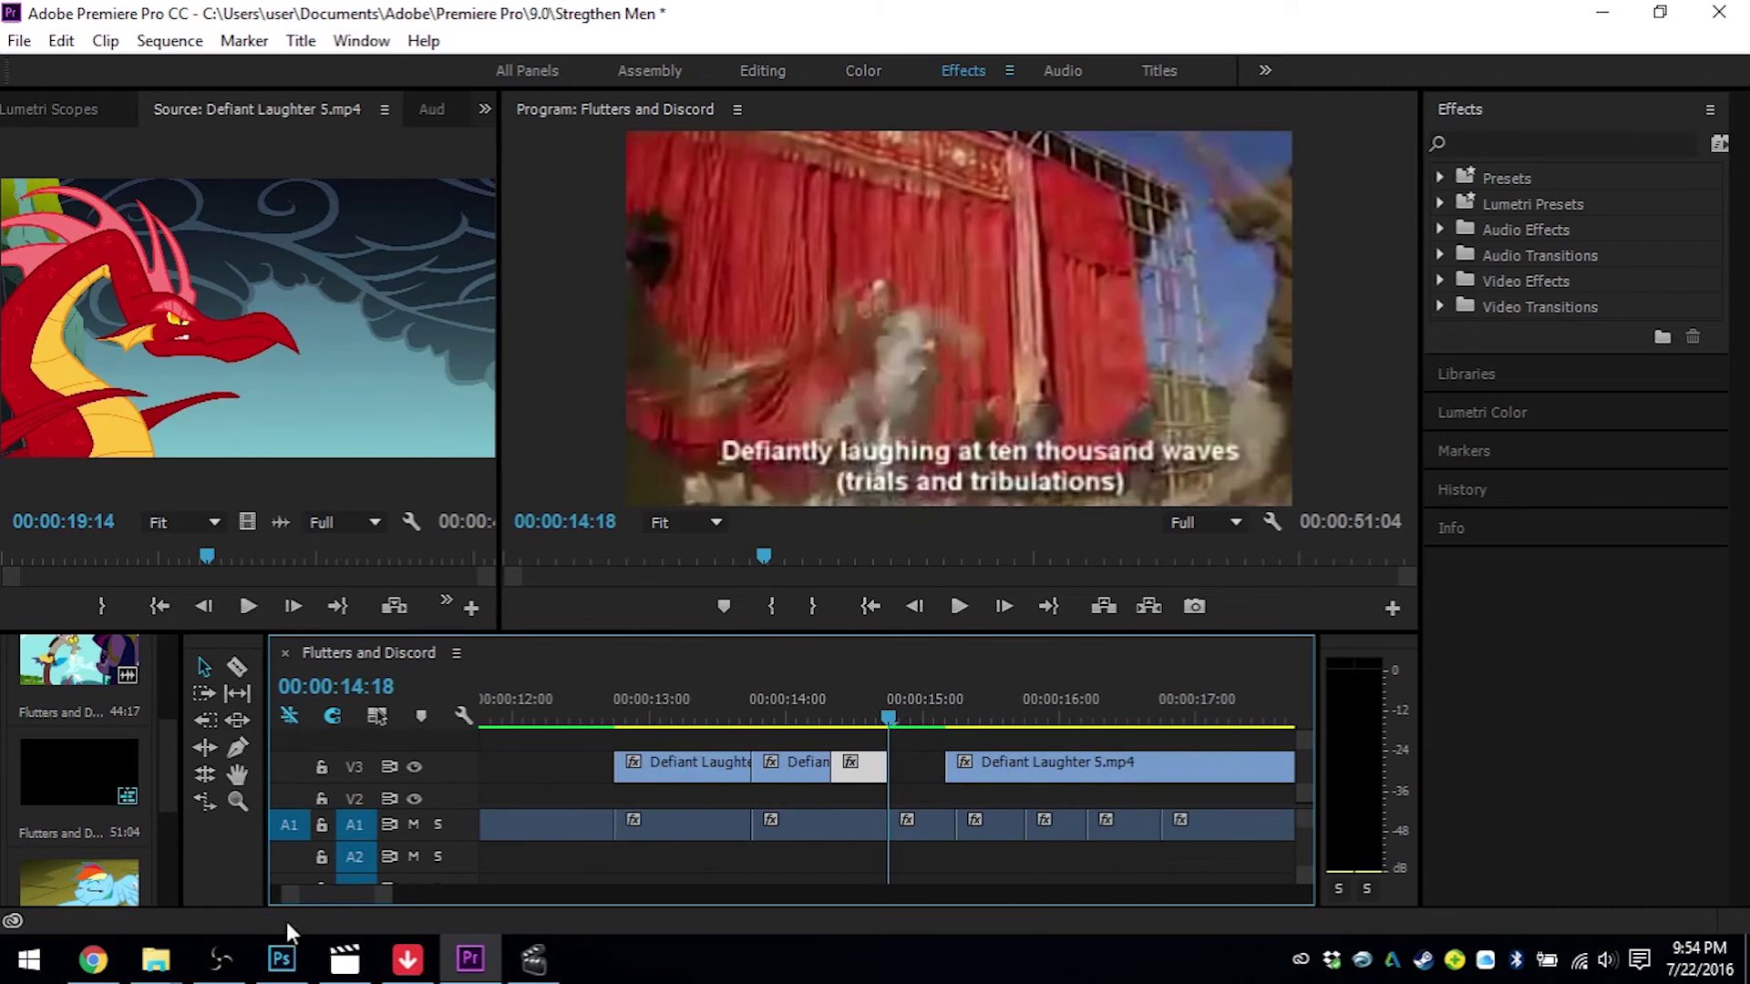
left_click(863, 706)
left_click_drag(1168, 780, 986, 779)
- Play the sequence from 00:00:12:16 to review the rearranged Defiant Laughter 5.mp4 pieces against the music
left_click(809, 695)
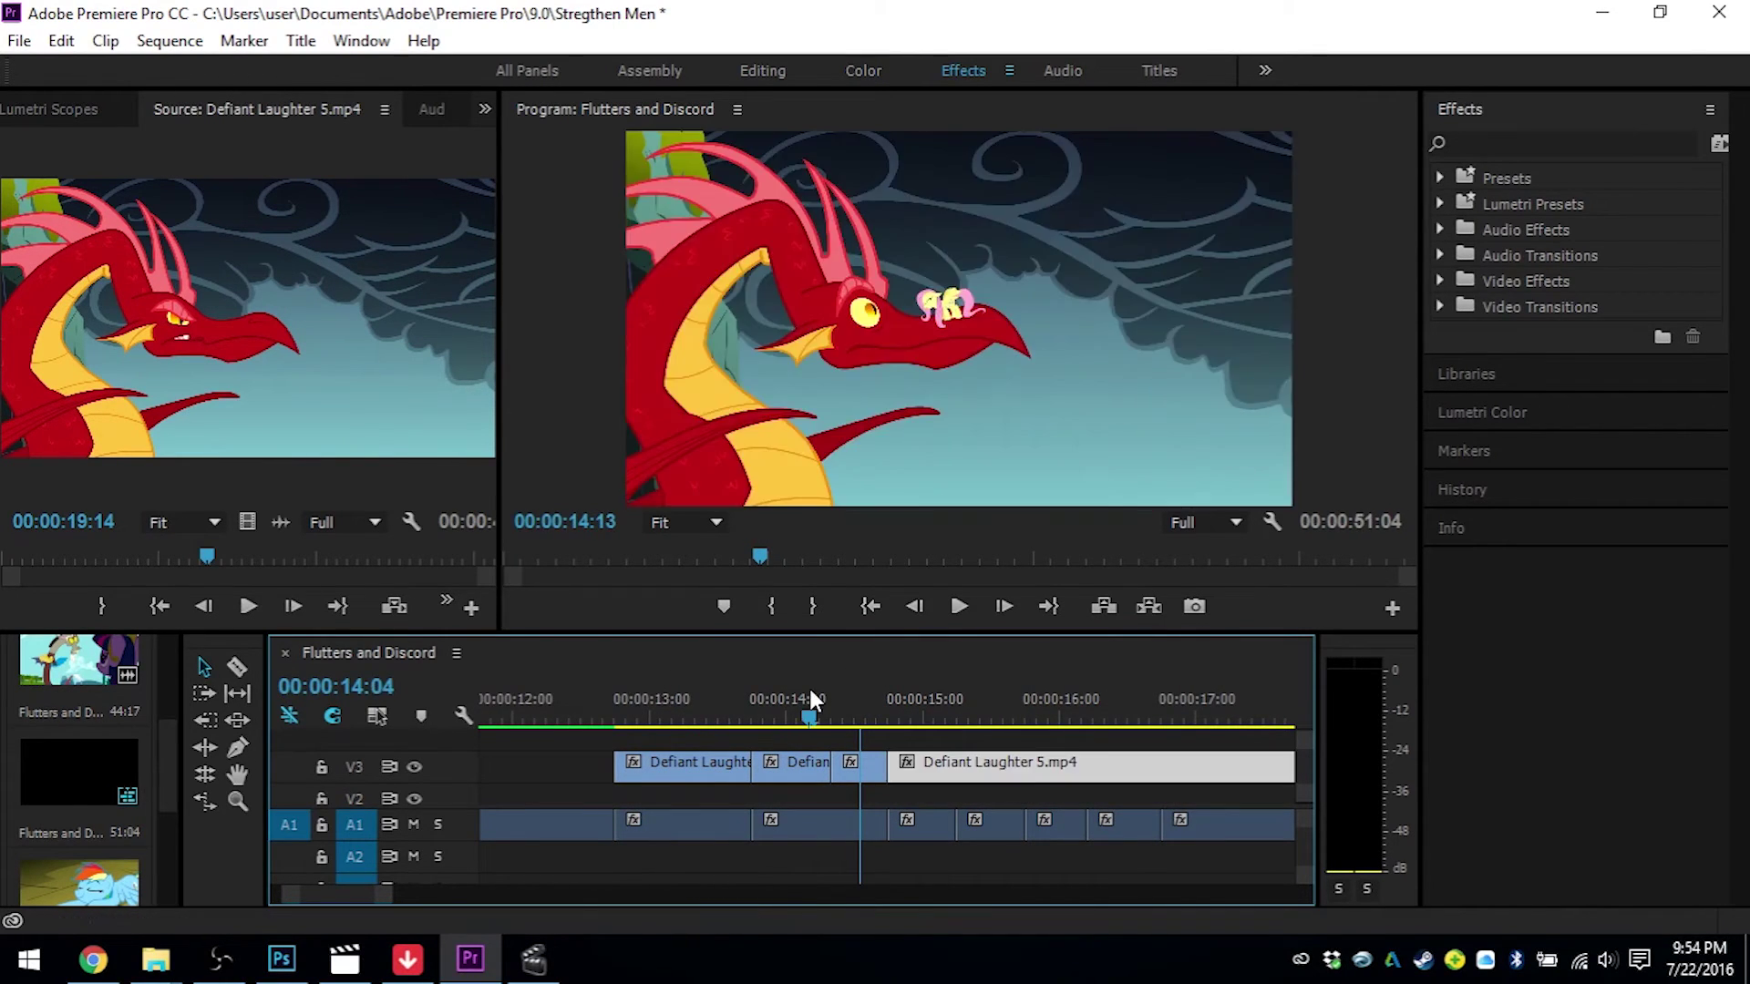
left_click(605, 694)
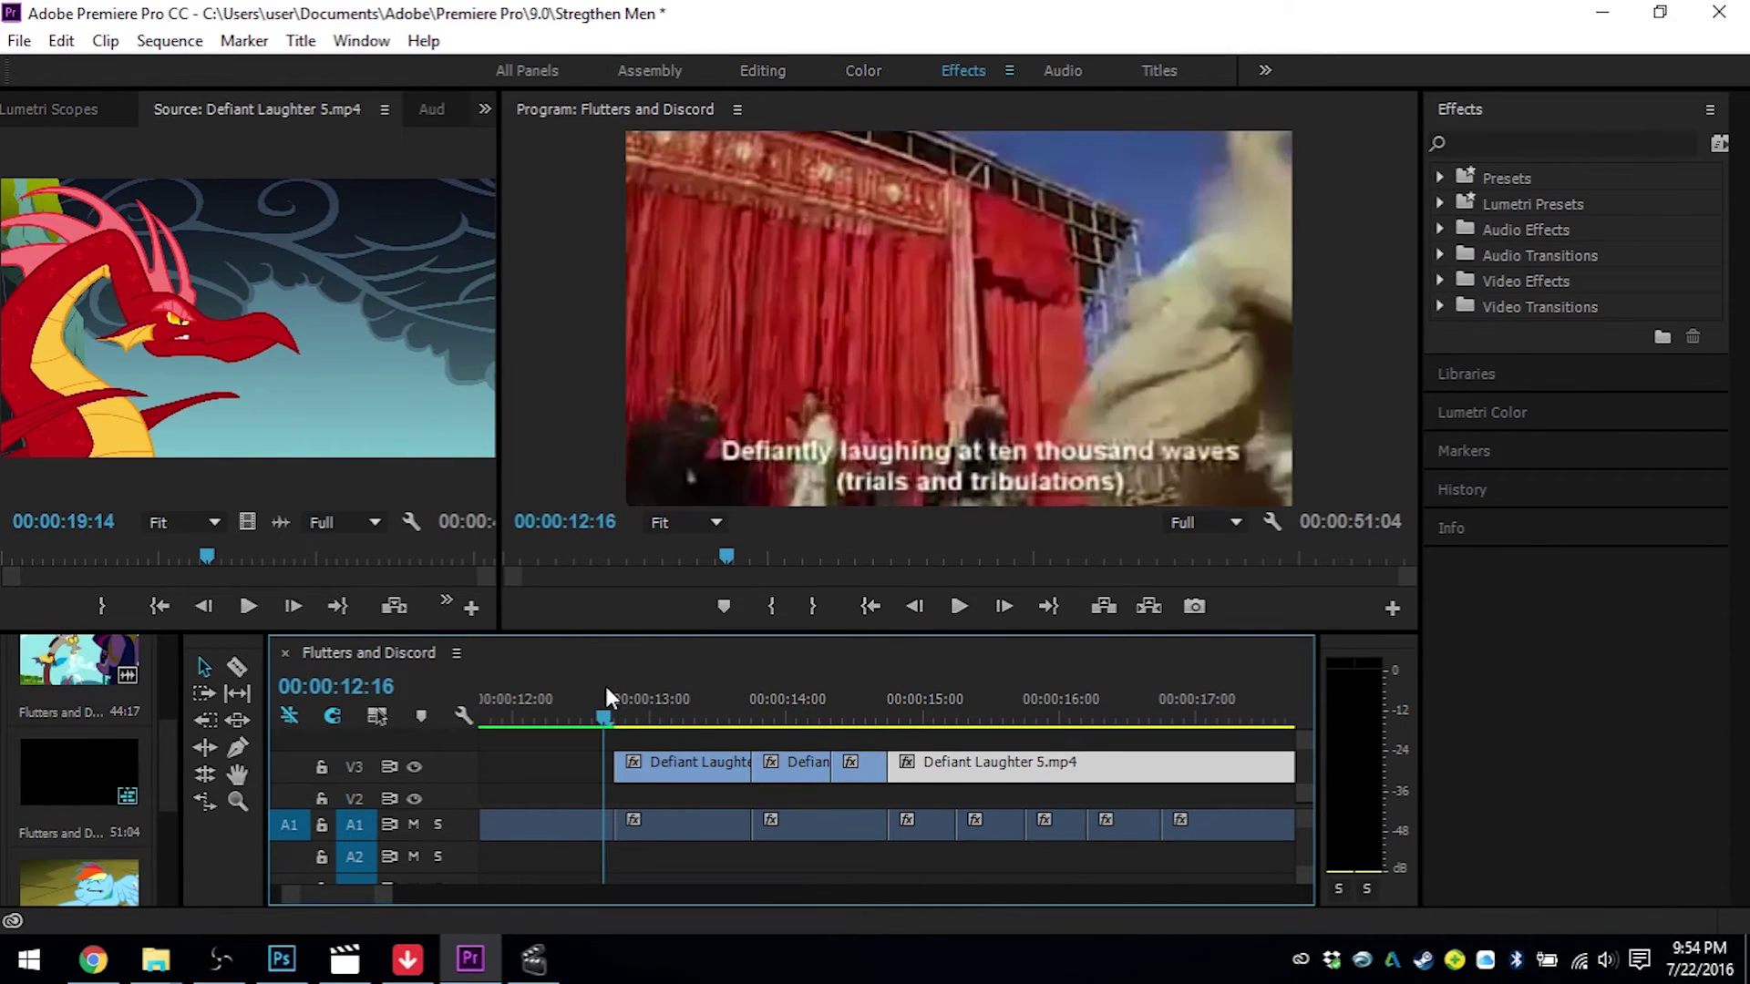
key("space")
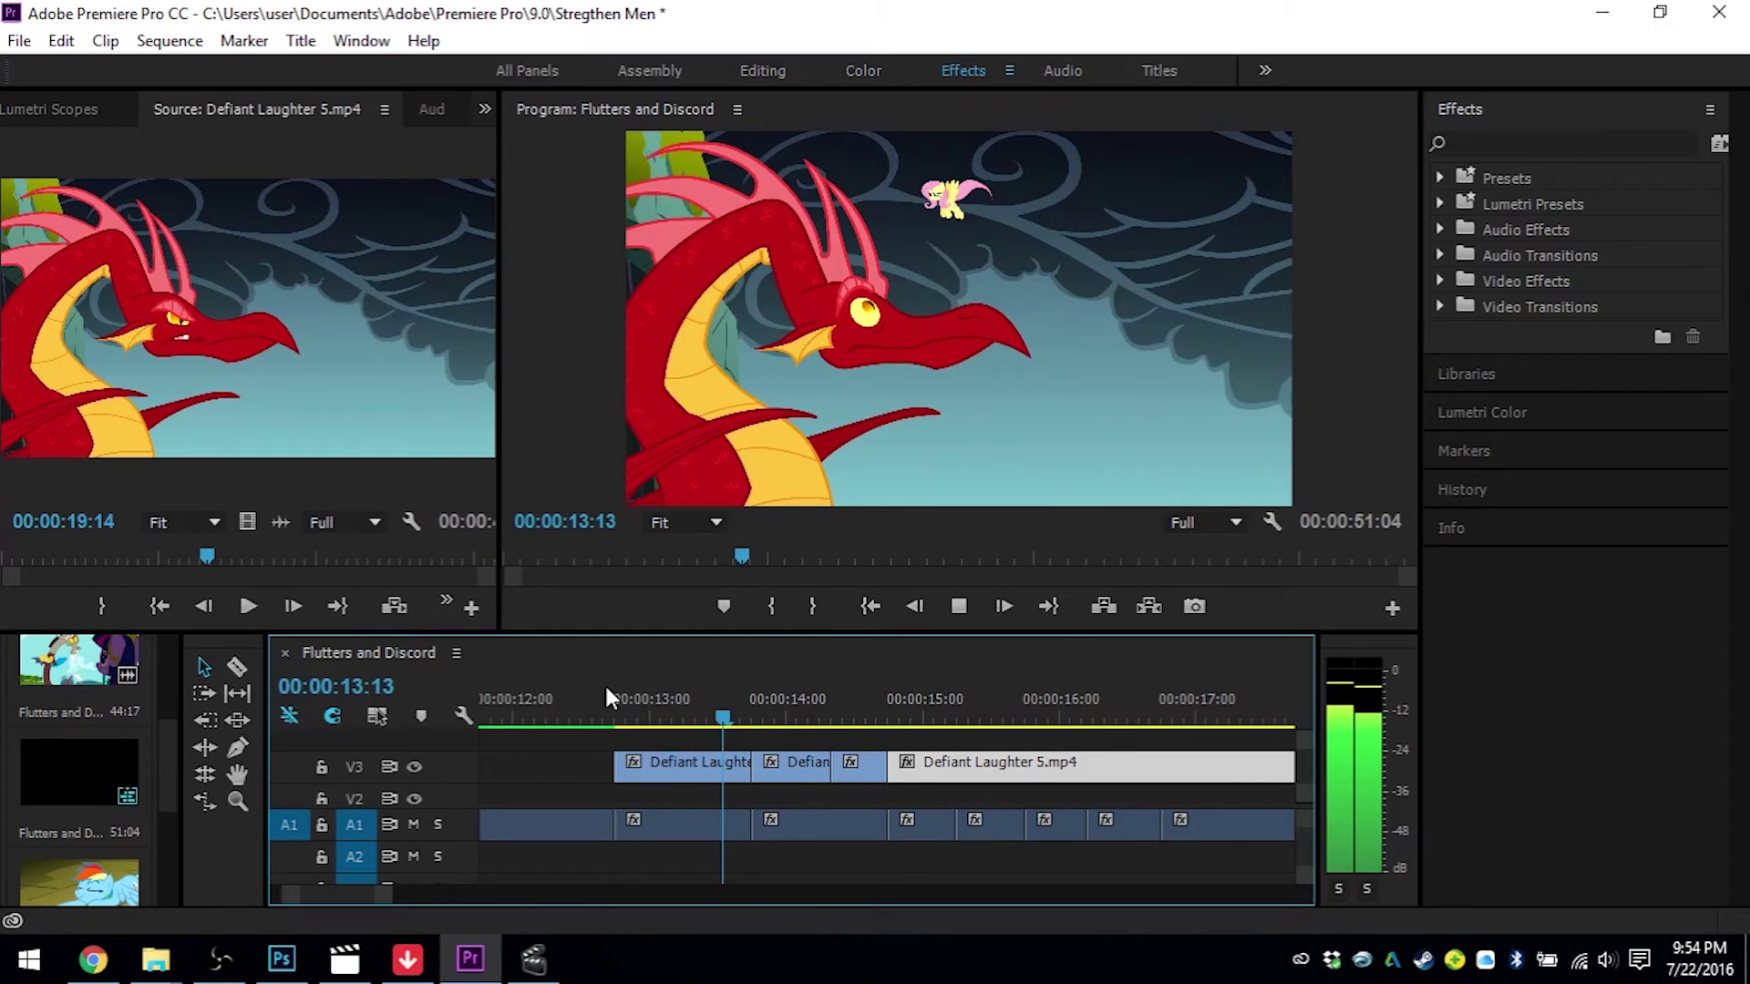
- Stop playback, find the cut frame near the start of the last Defiant Laughter 5.mp4 clip on V3, and split it at 00:00:14:21
key("space")
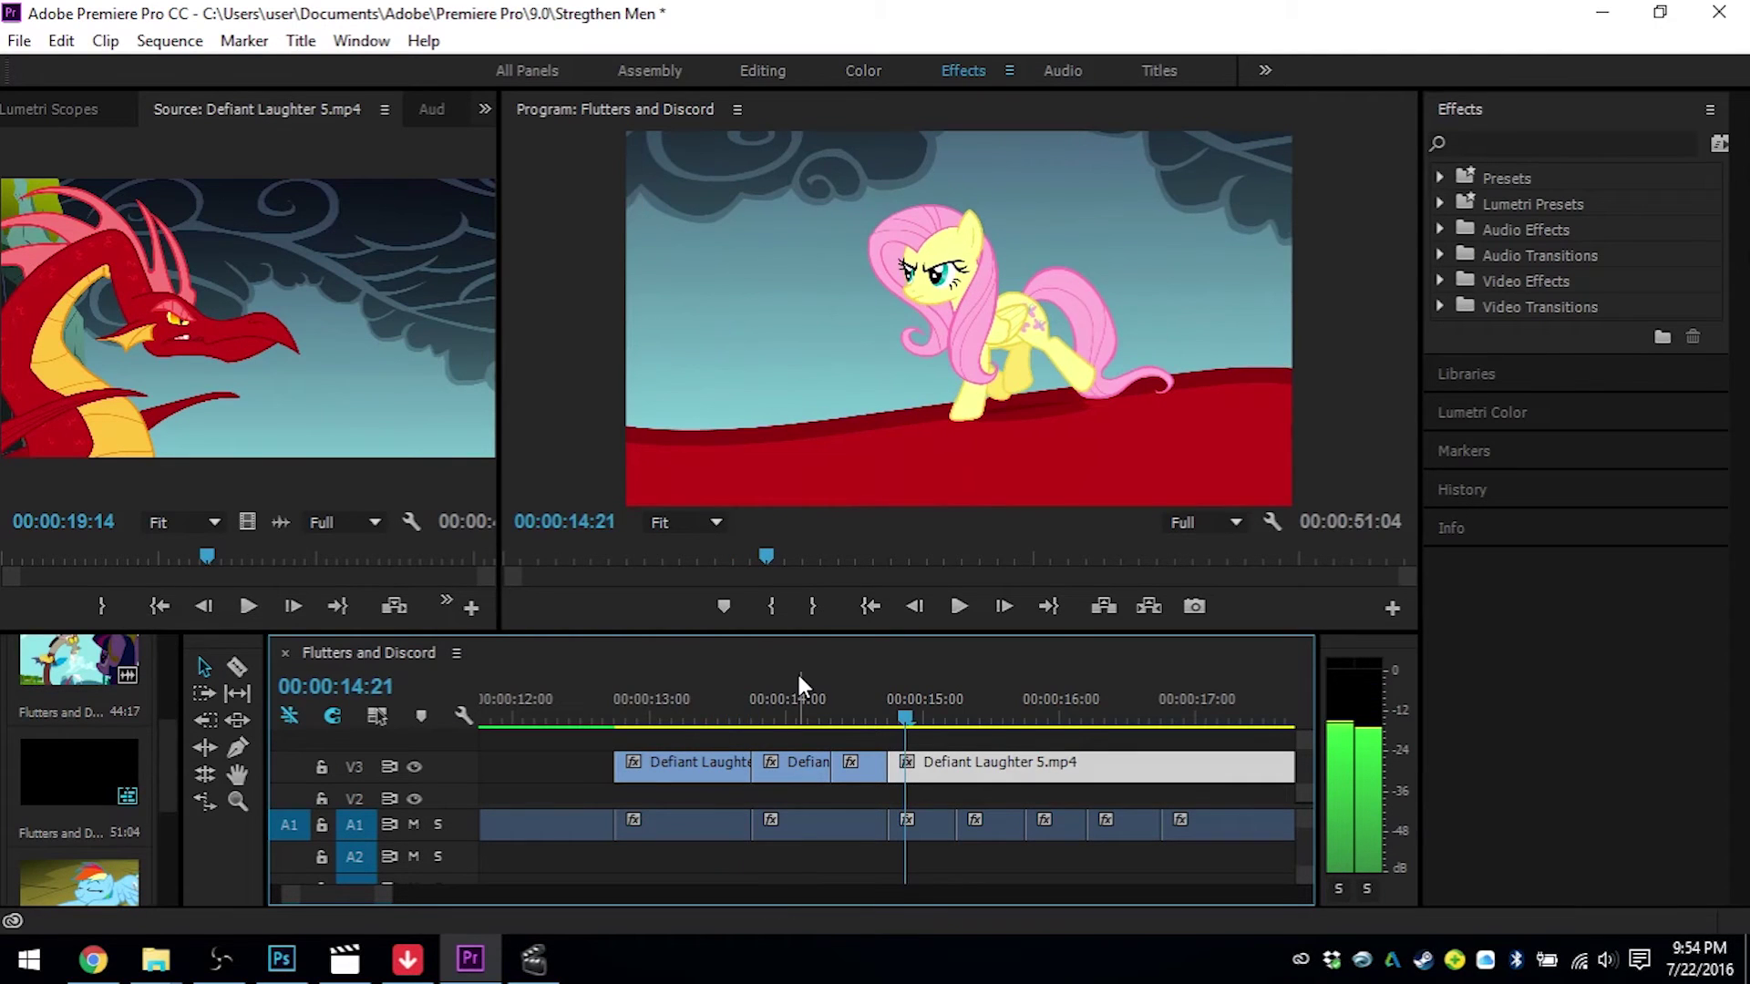
key("Left")
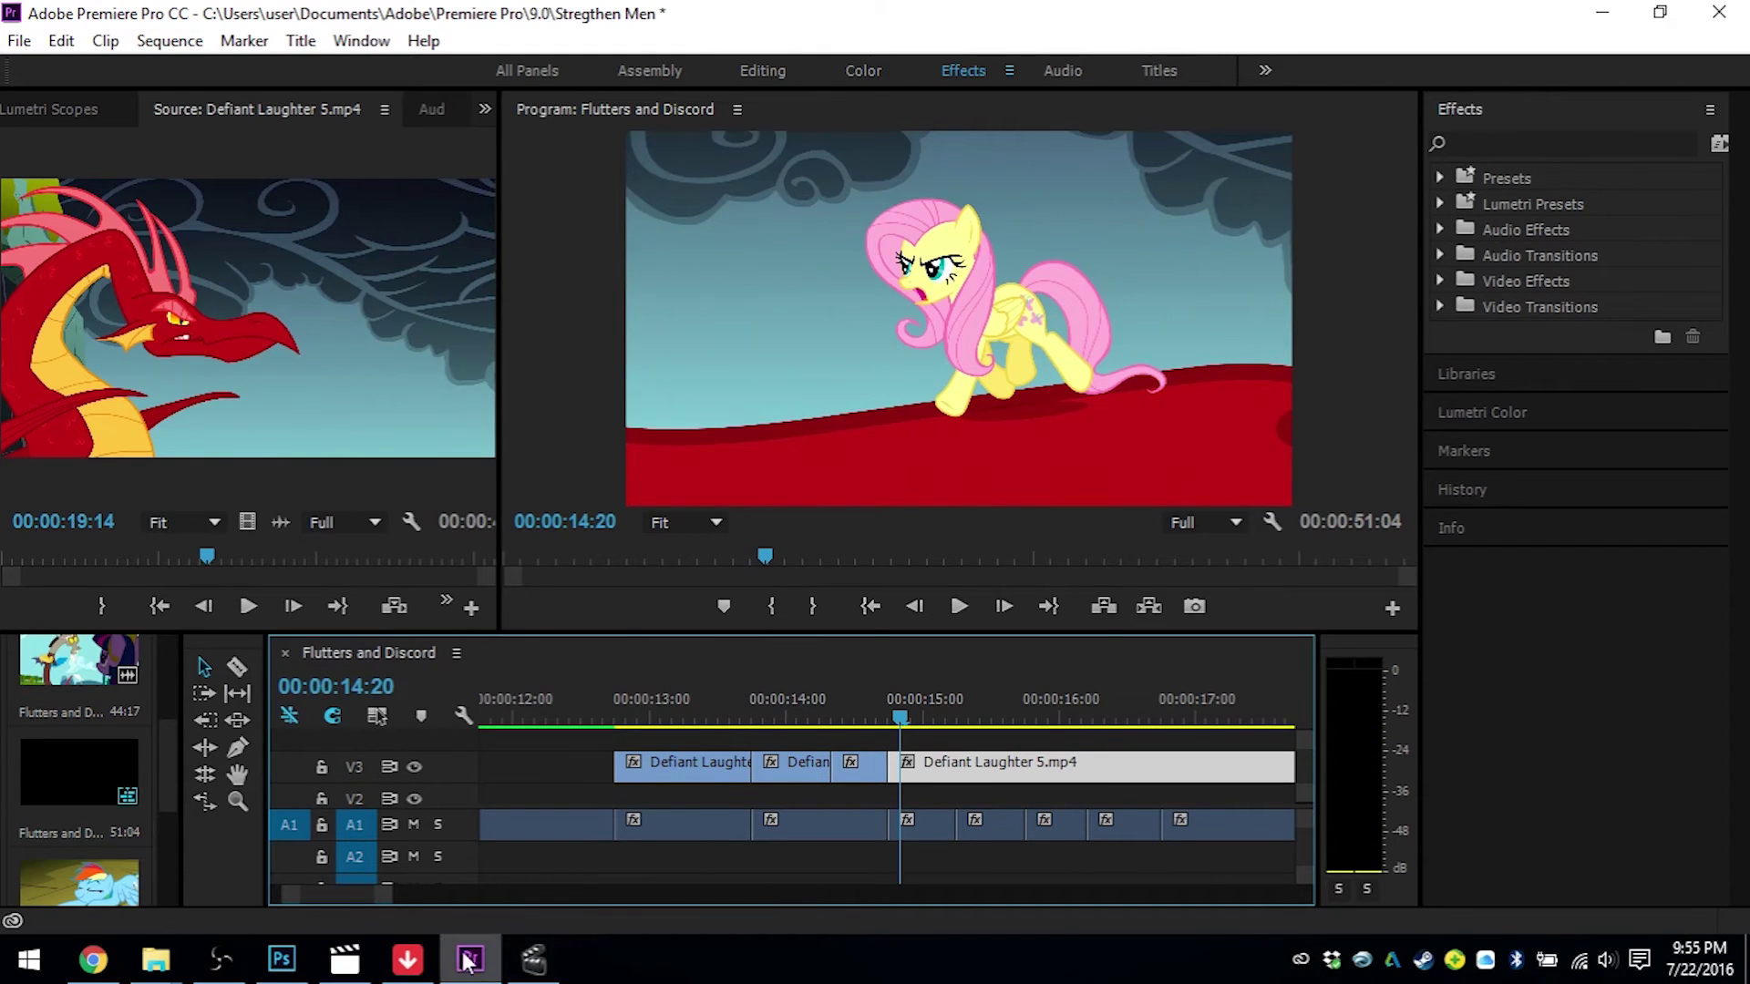
left_click_drag(390, 907, 310, 912)
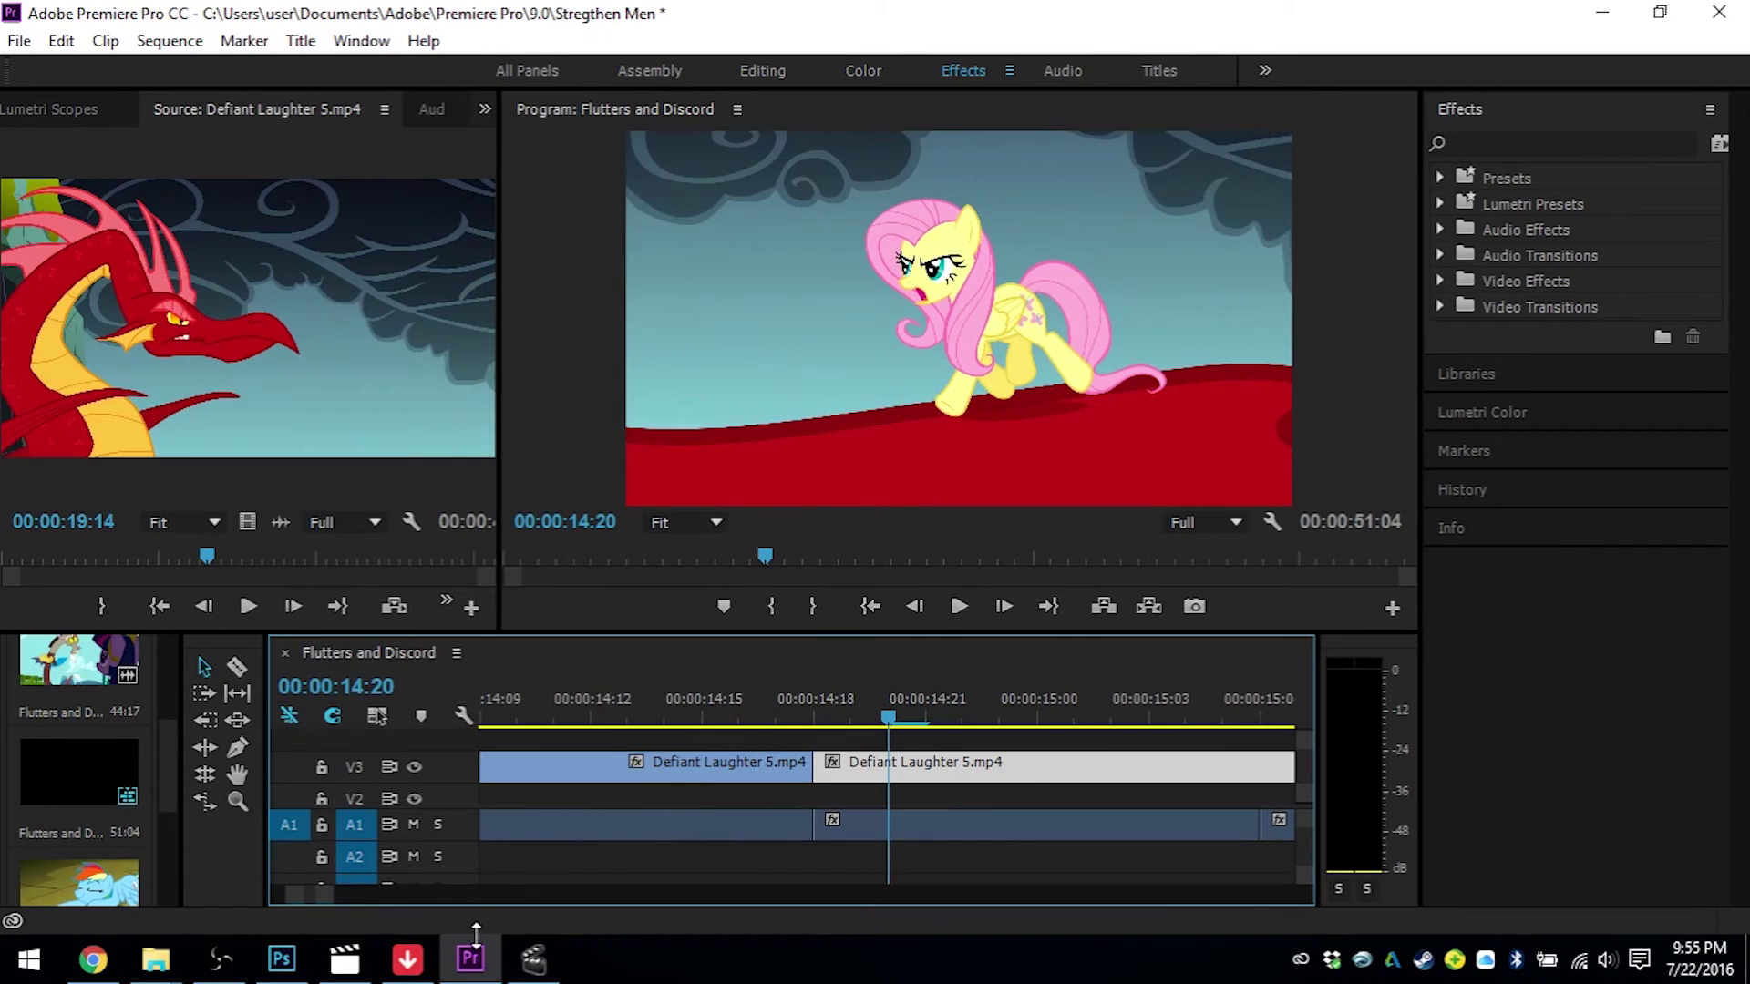
key("Right")
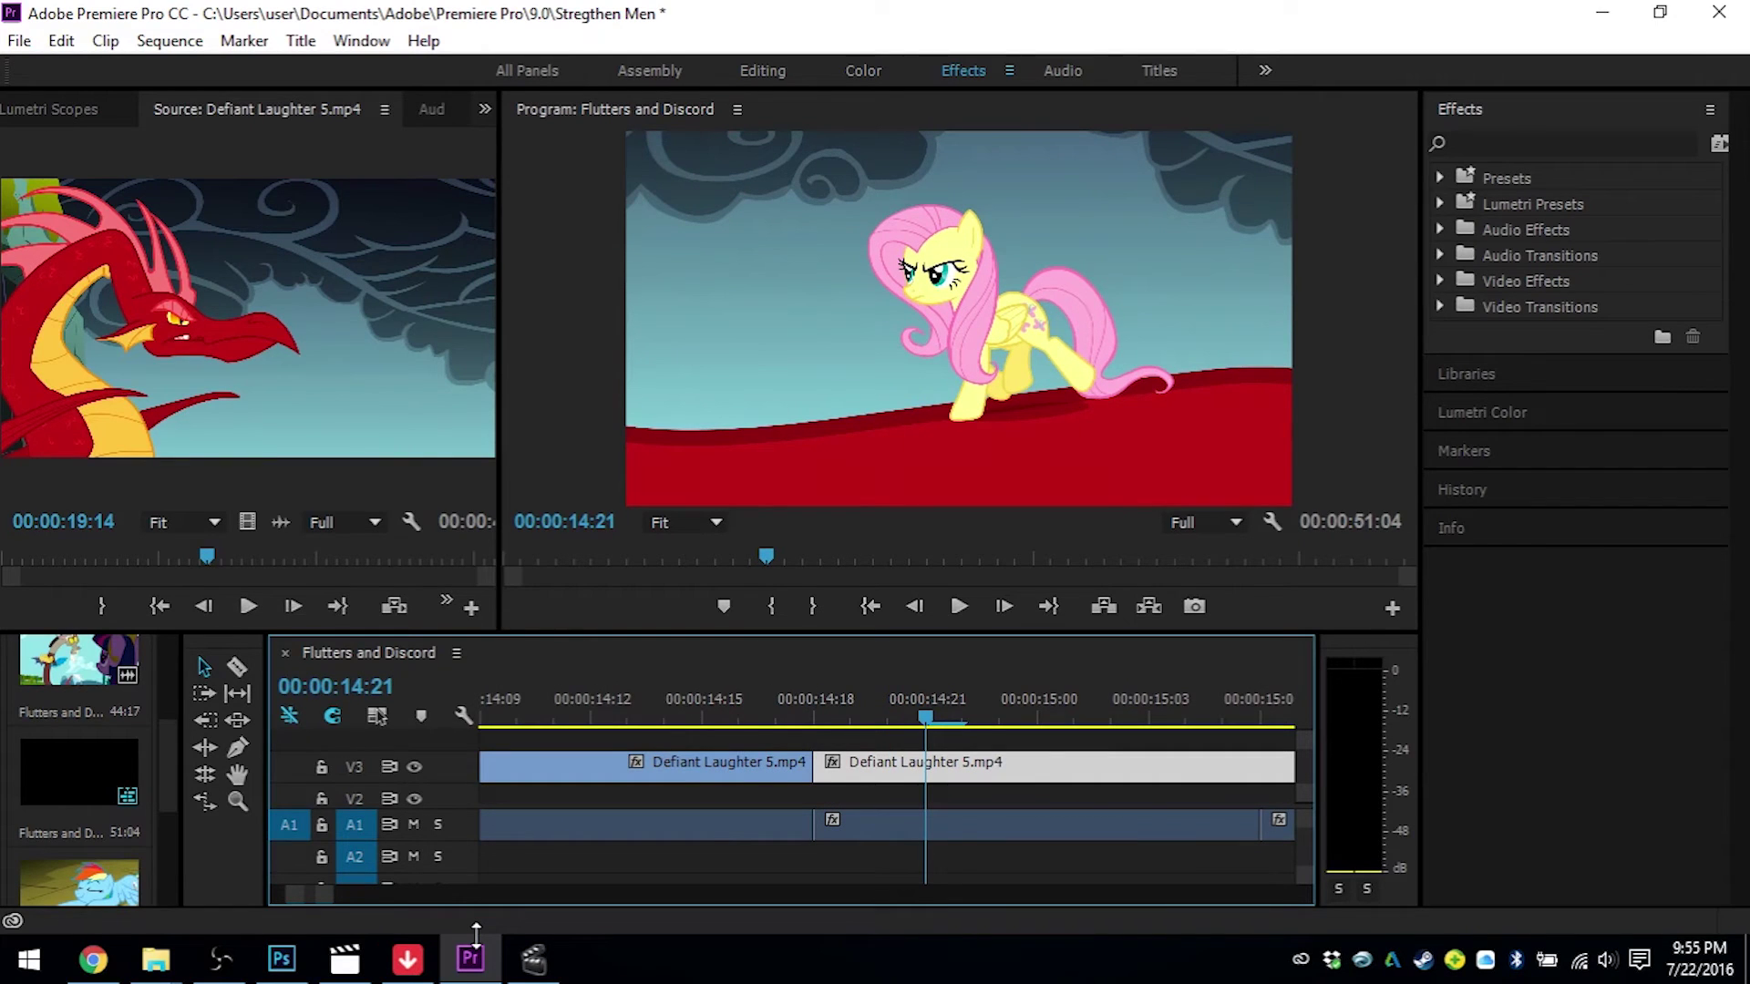
left_click(239, 669)
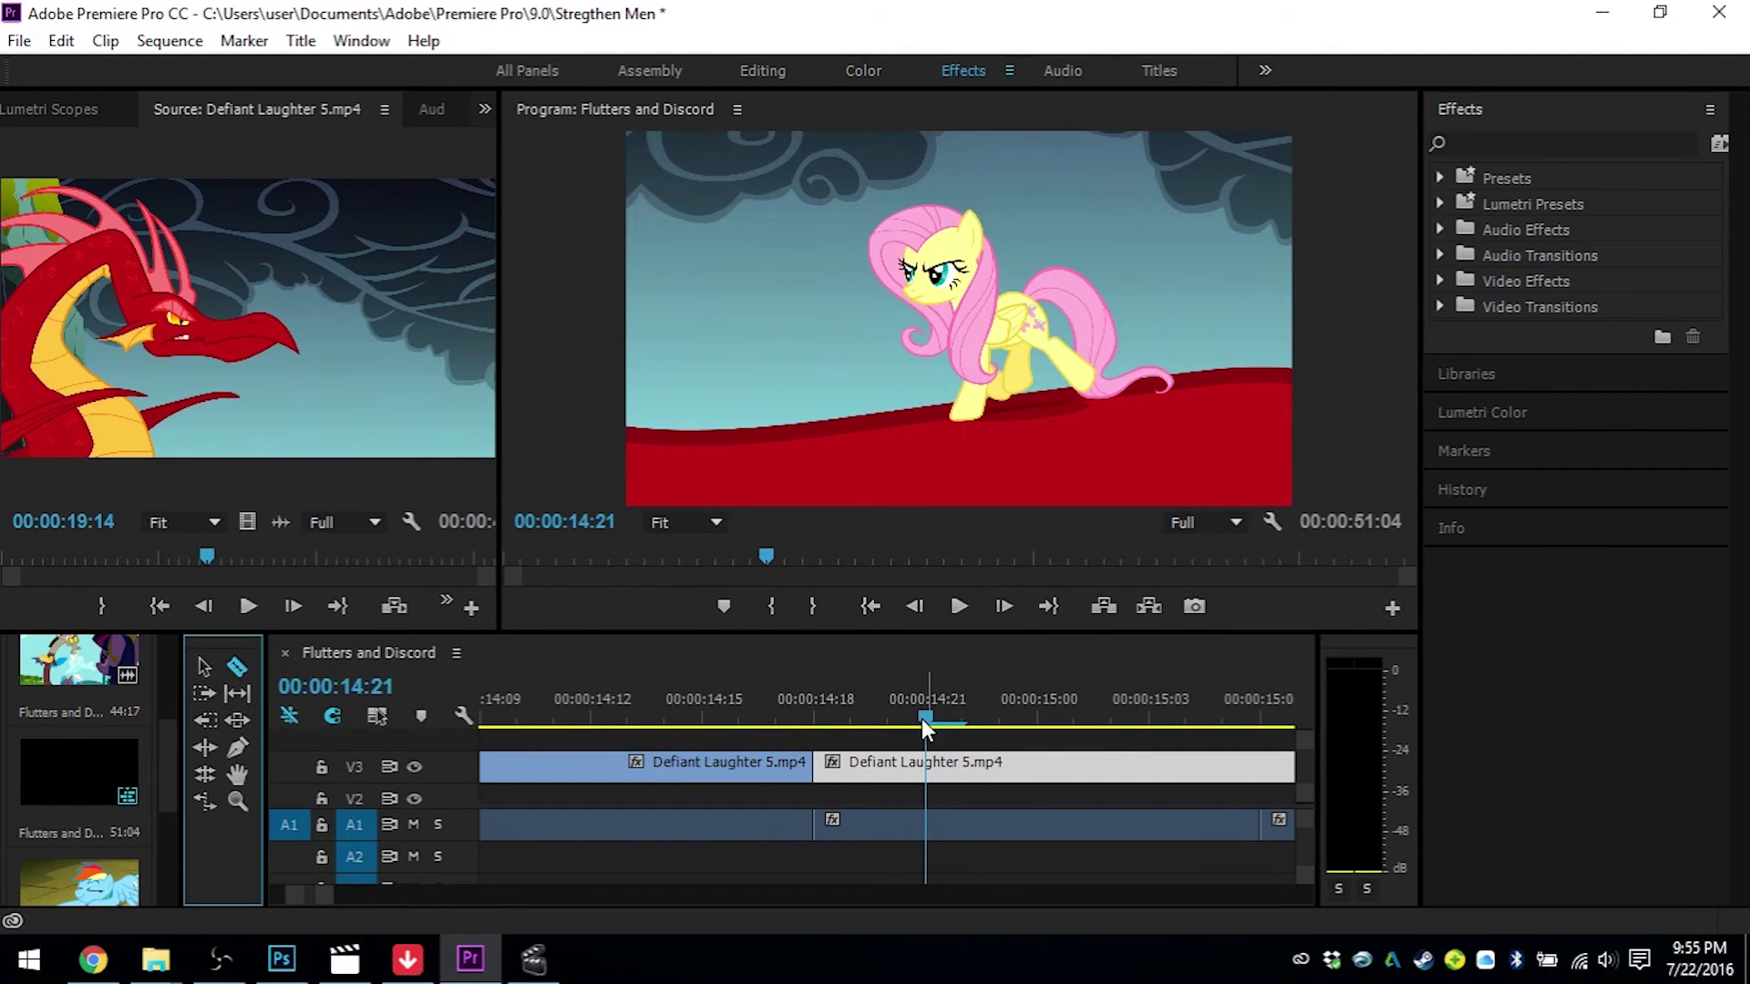
left_click(925, 766)
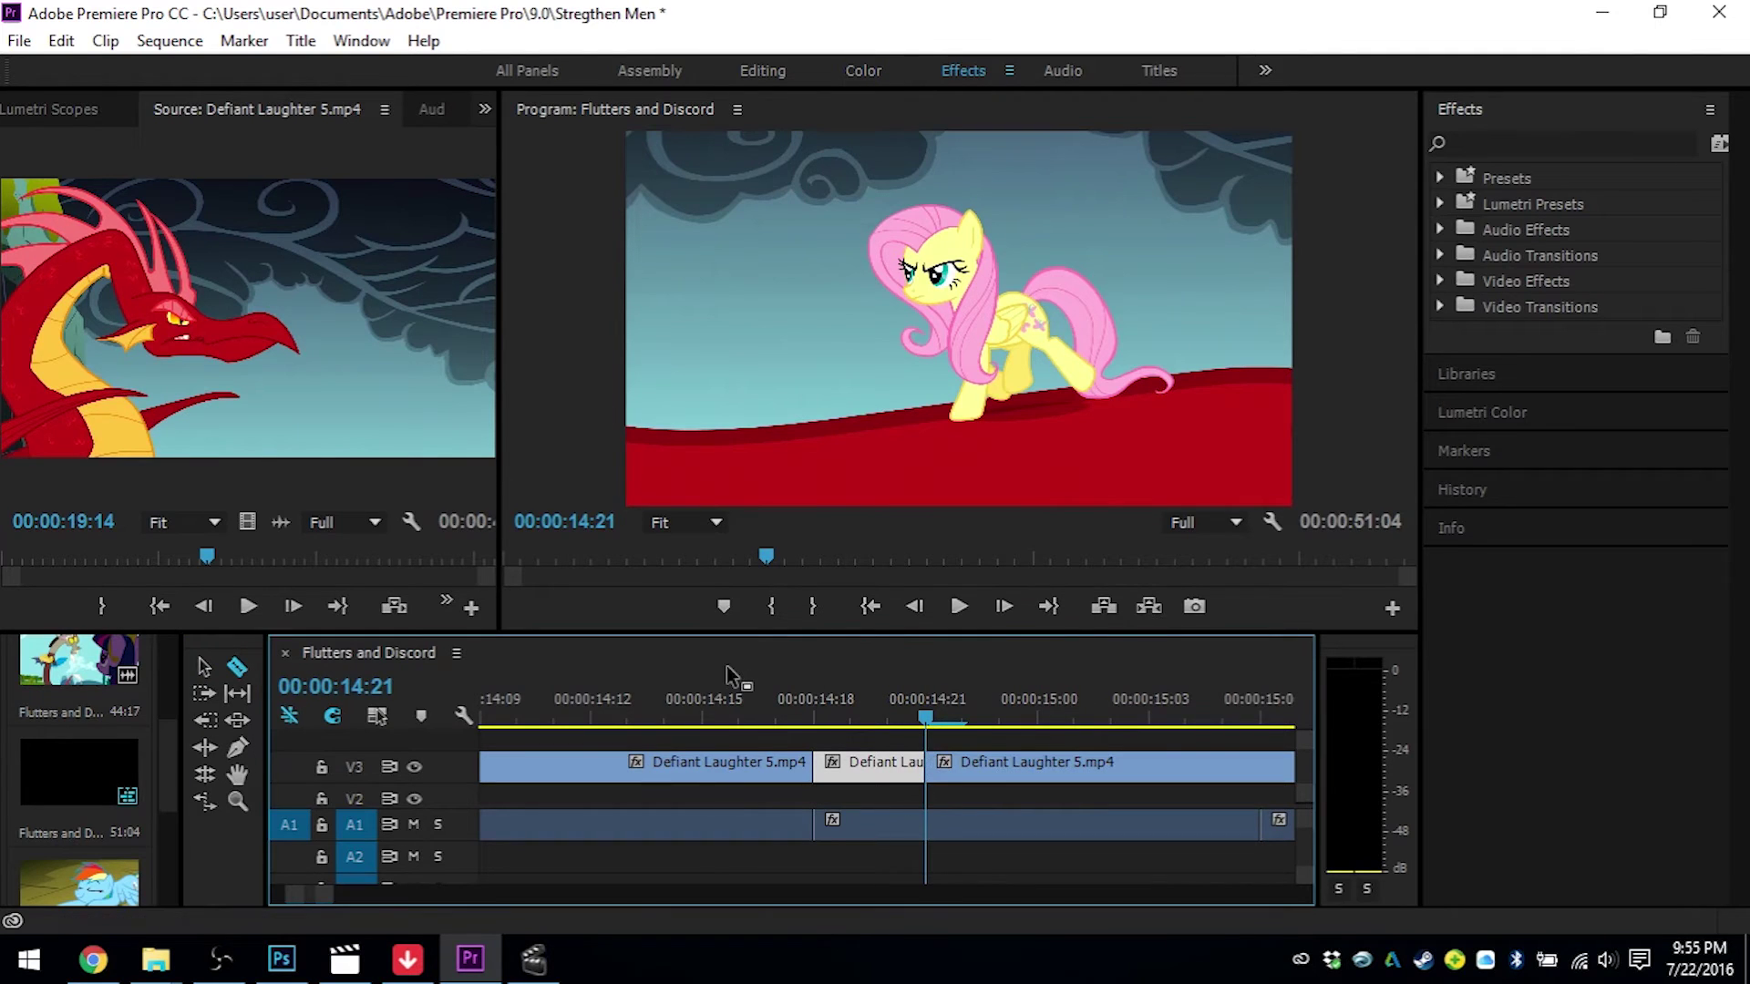
- Compare the neighbouring frames after the 00:00:14:21 cut and split the following Defiant Laughter 5.mp4 clip on V3 at 00:00:14:22
key("Left")
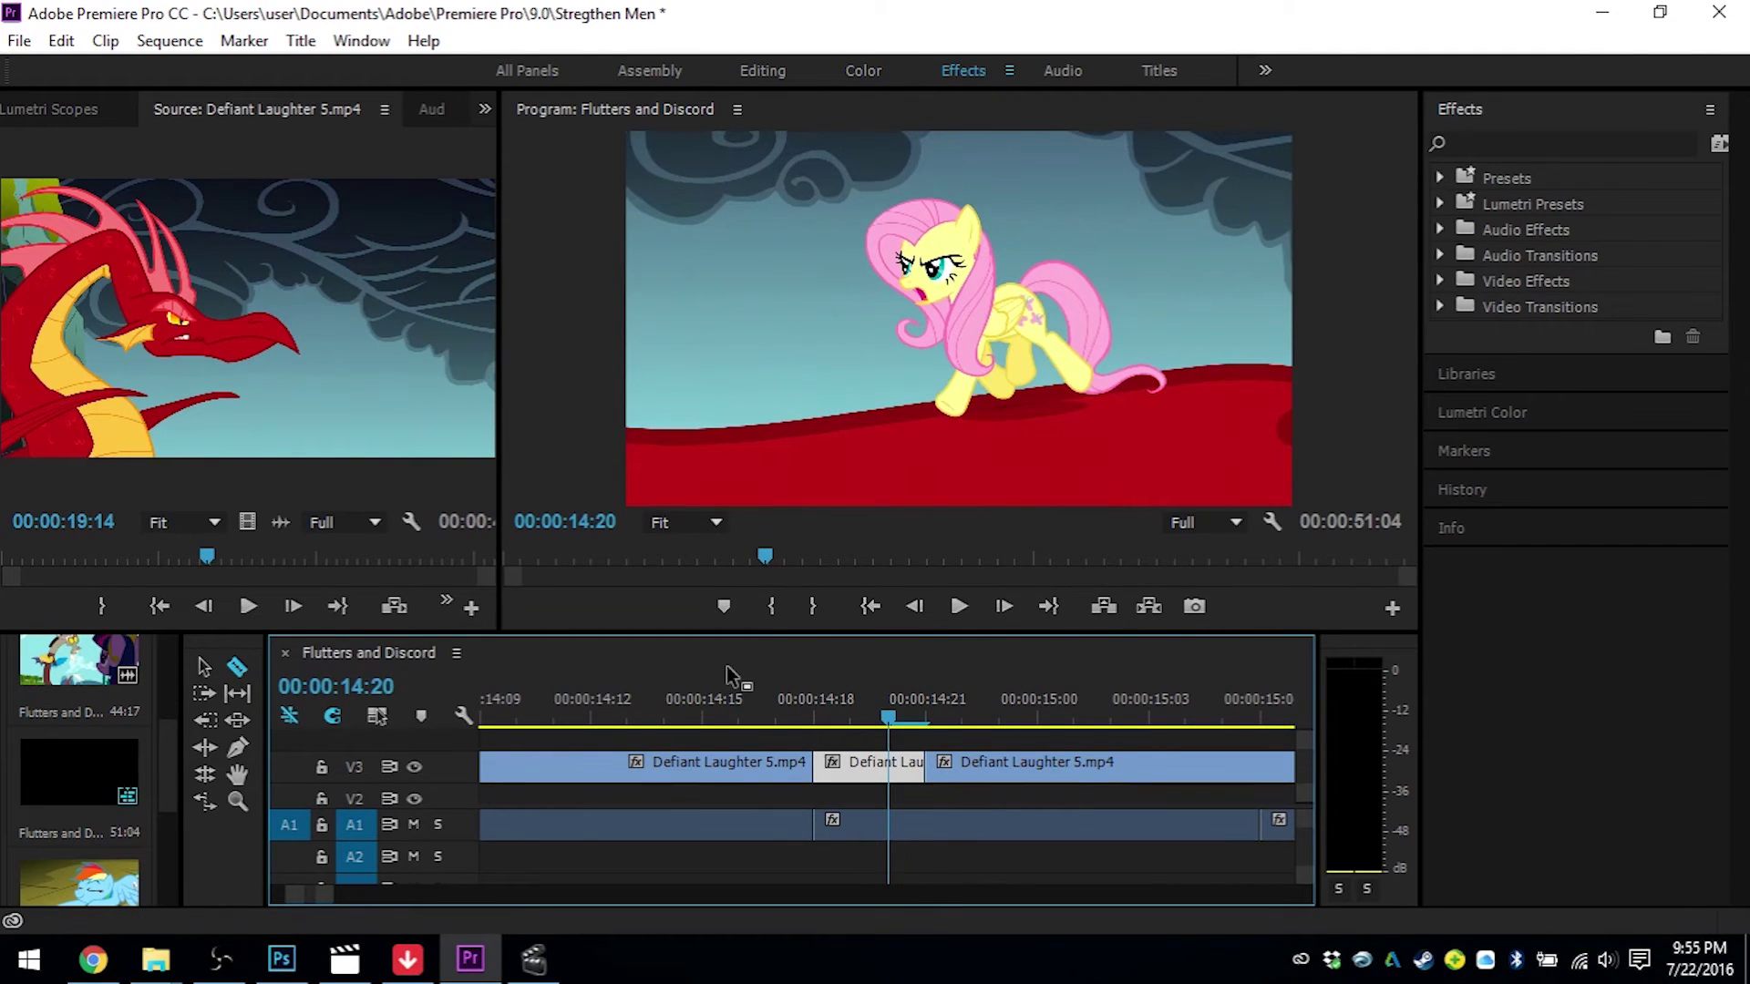
key("Right")
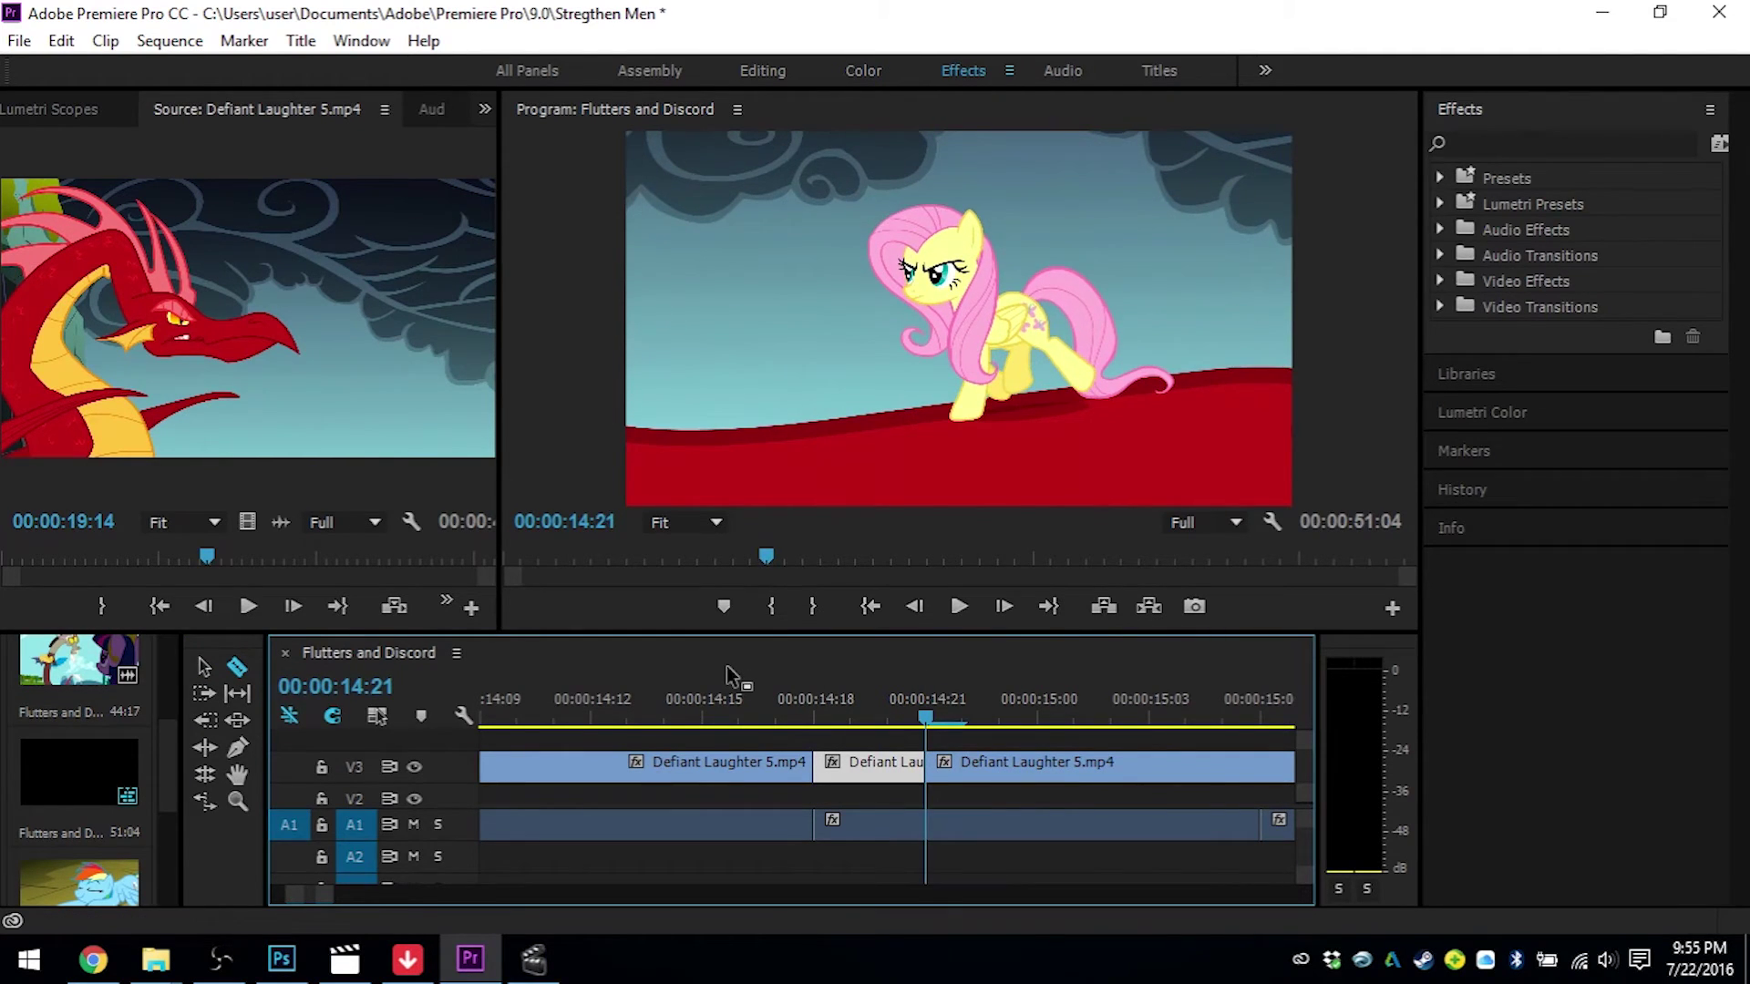
key("Right")
key("Right")
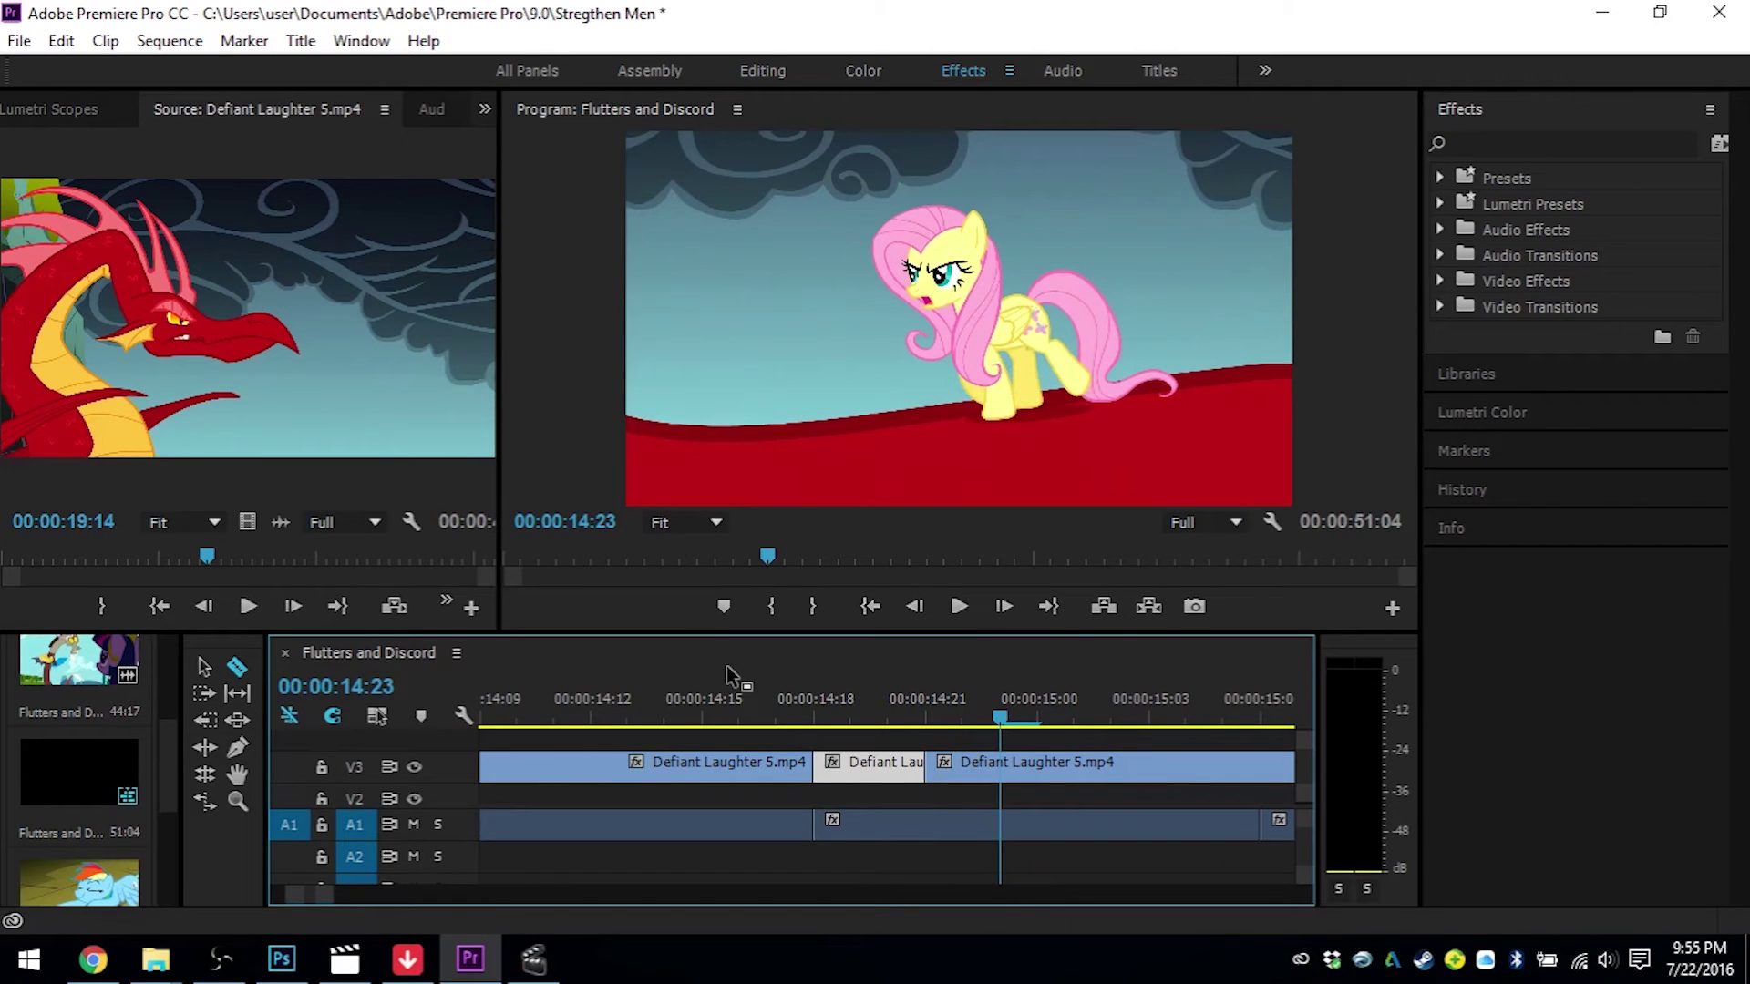
key("Right")
key("Right")
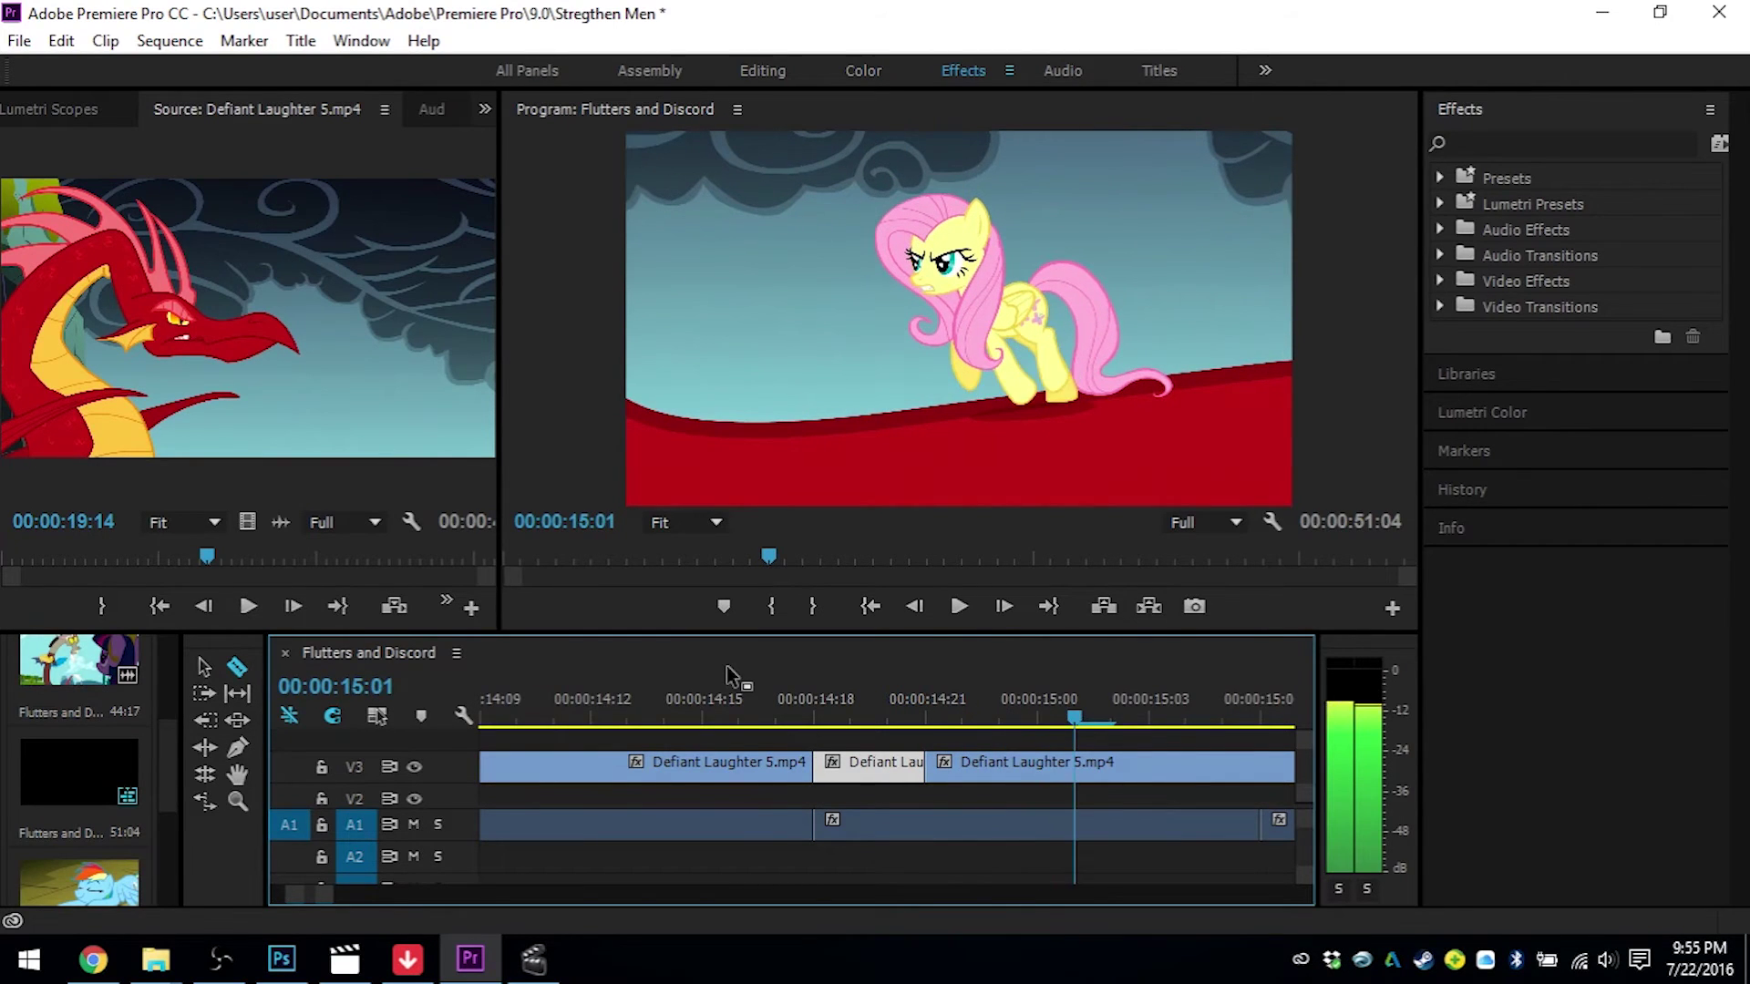
key("Left")
key("Left")
key("Left")
key("Left")
key("Right")
key("Right")
key("Left")
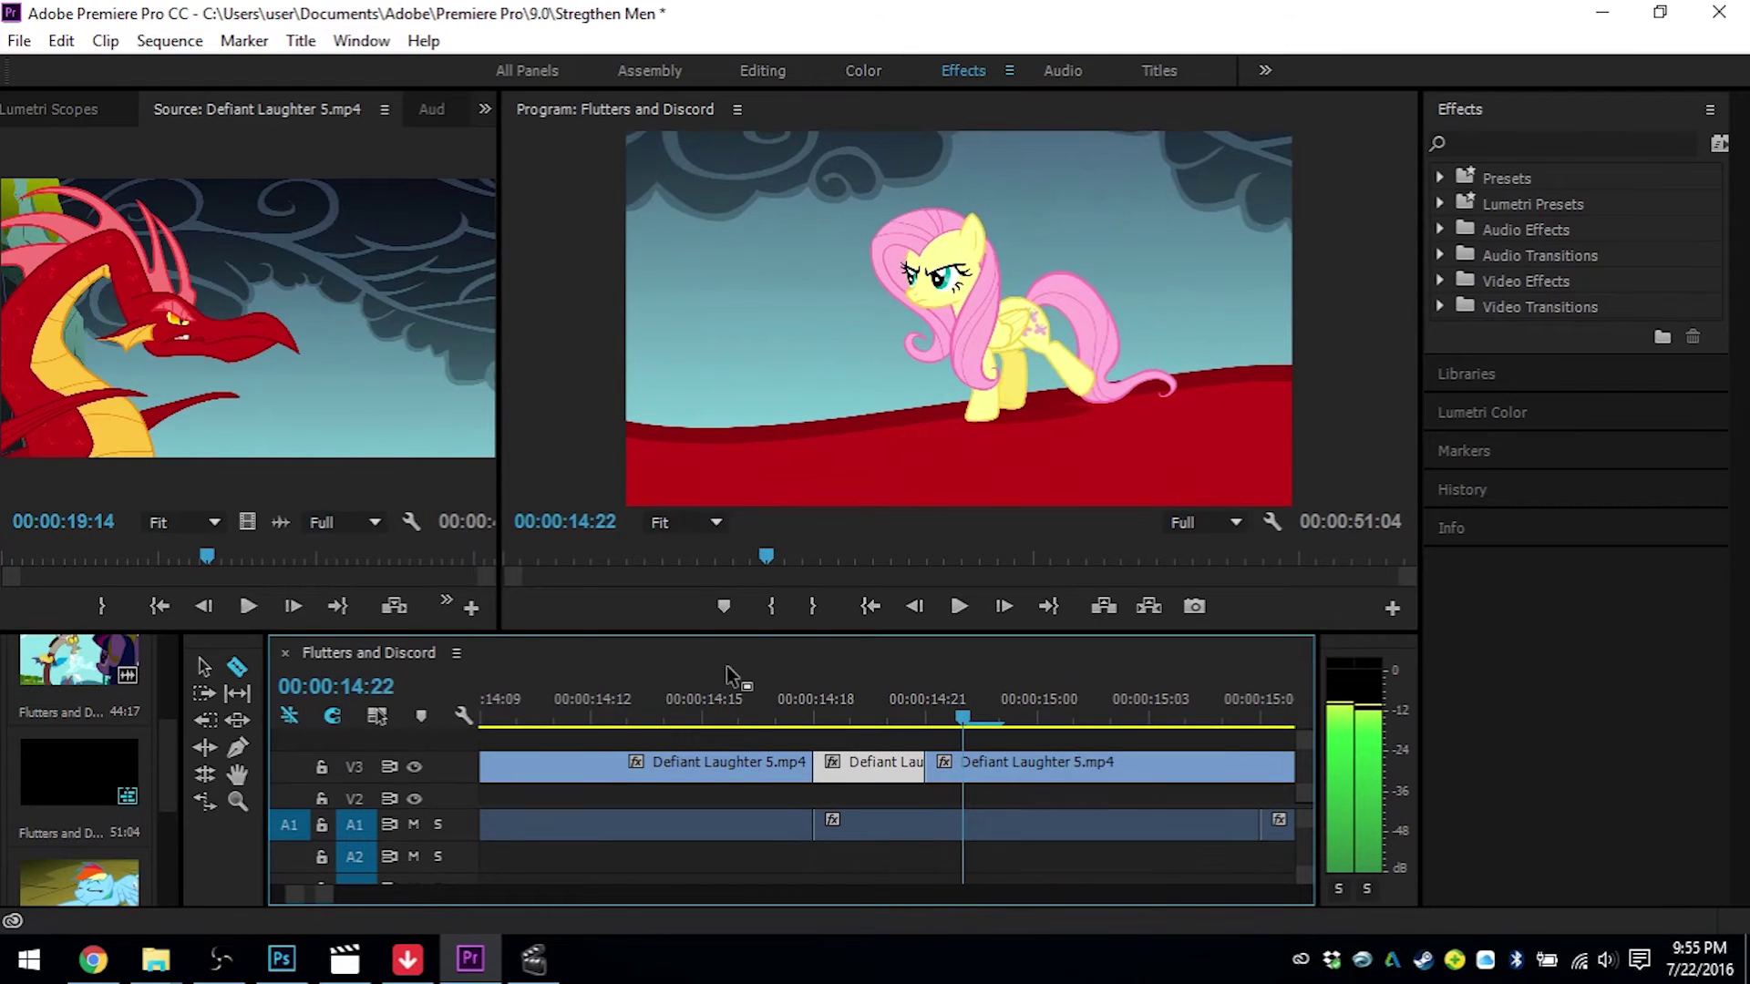
key("Right")
key("Left")
key("Right")
key("Left")
left_click(965, 768)
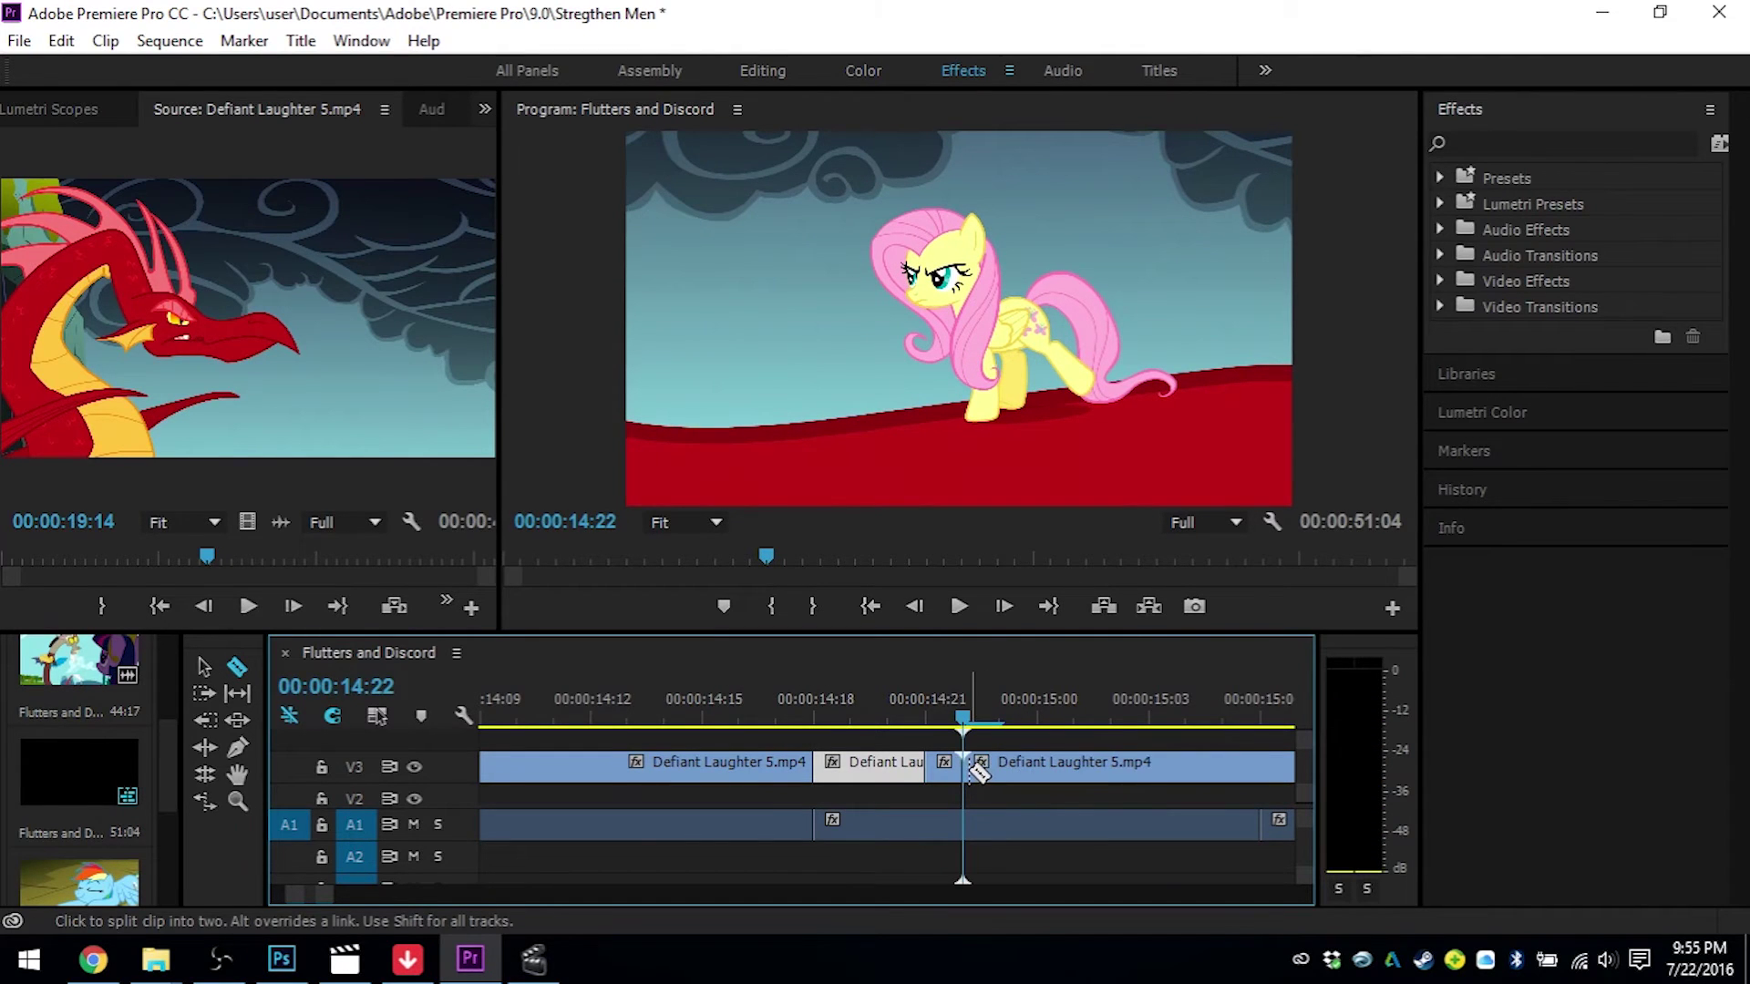
- Delete the one-frame piece between 00:00:14:21 and 00:00:14:22 on V3 and move the remaining clip back to close the gap
key("v")
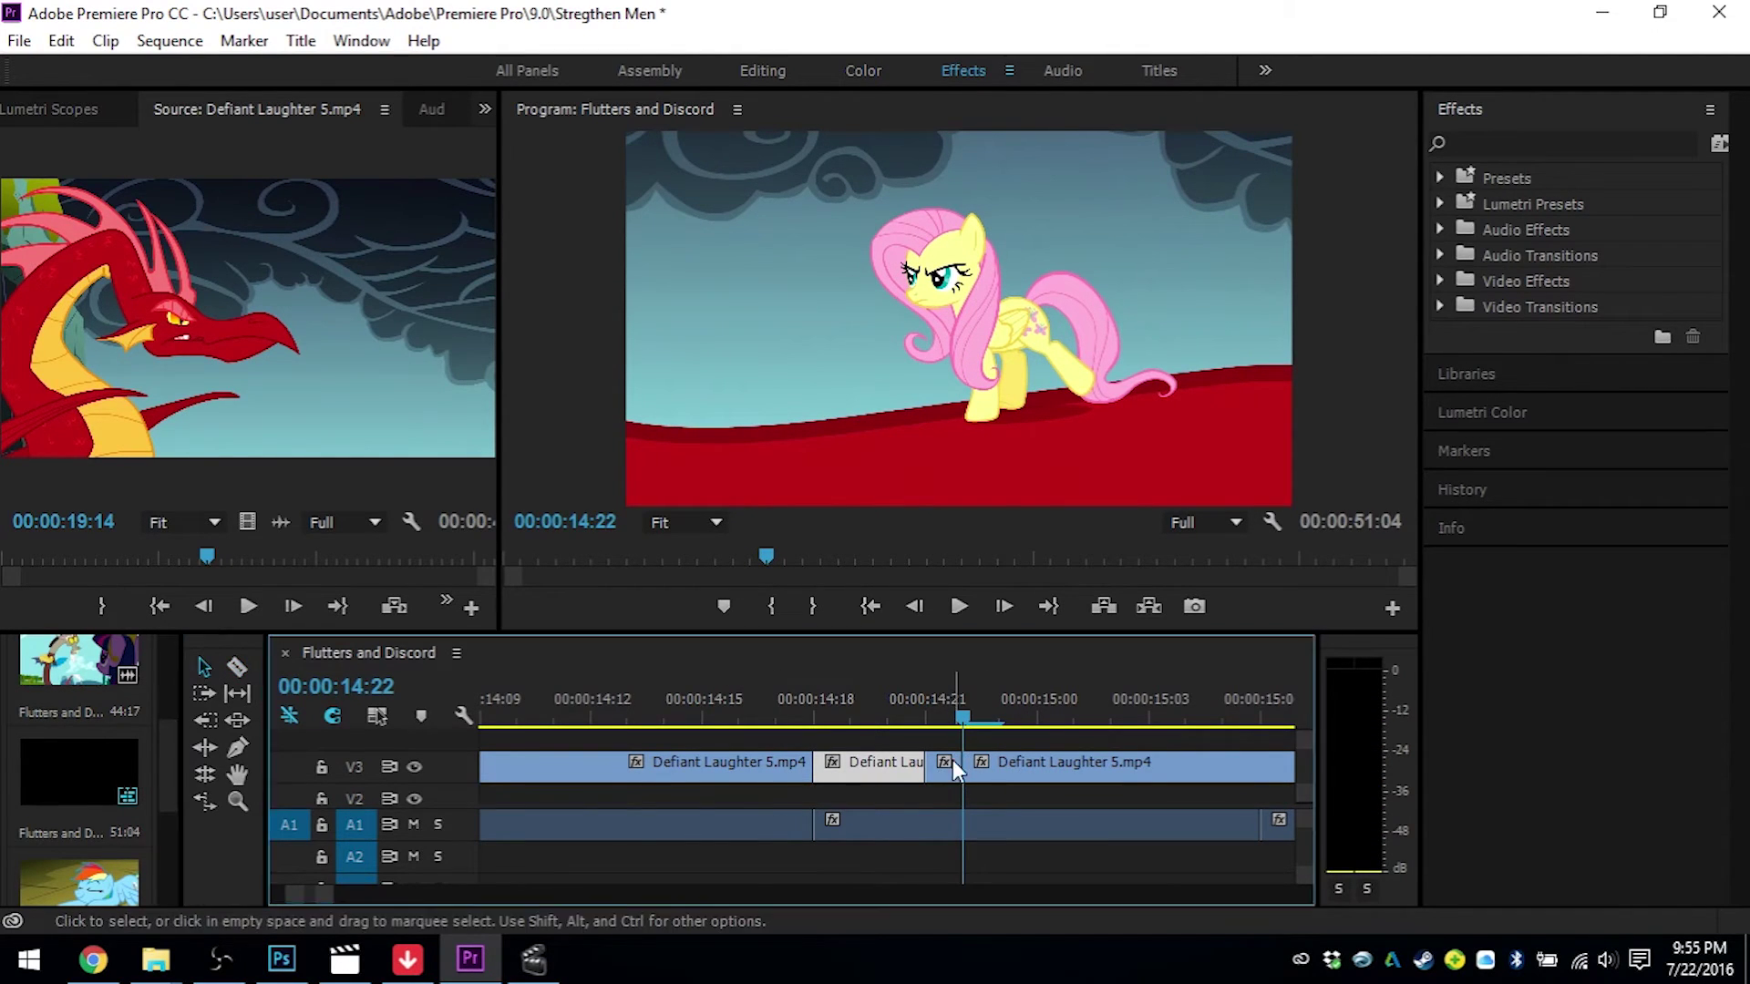
left_click(954, 764)
key("Delete")
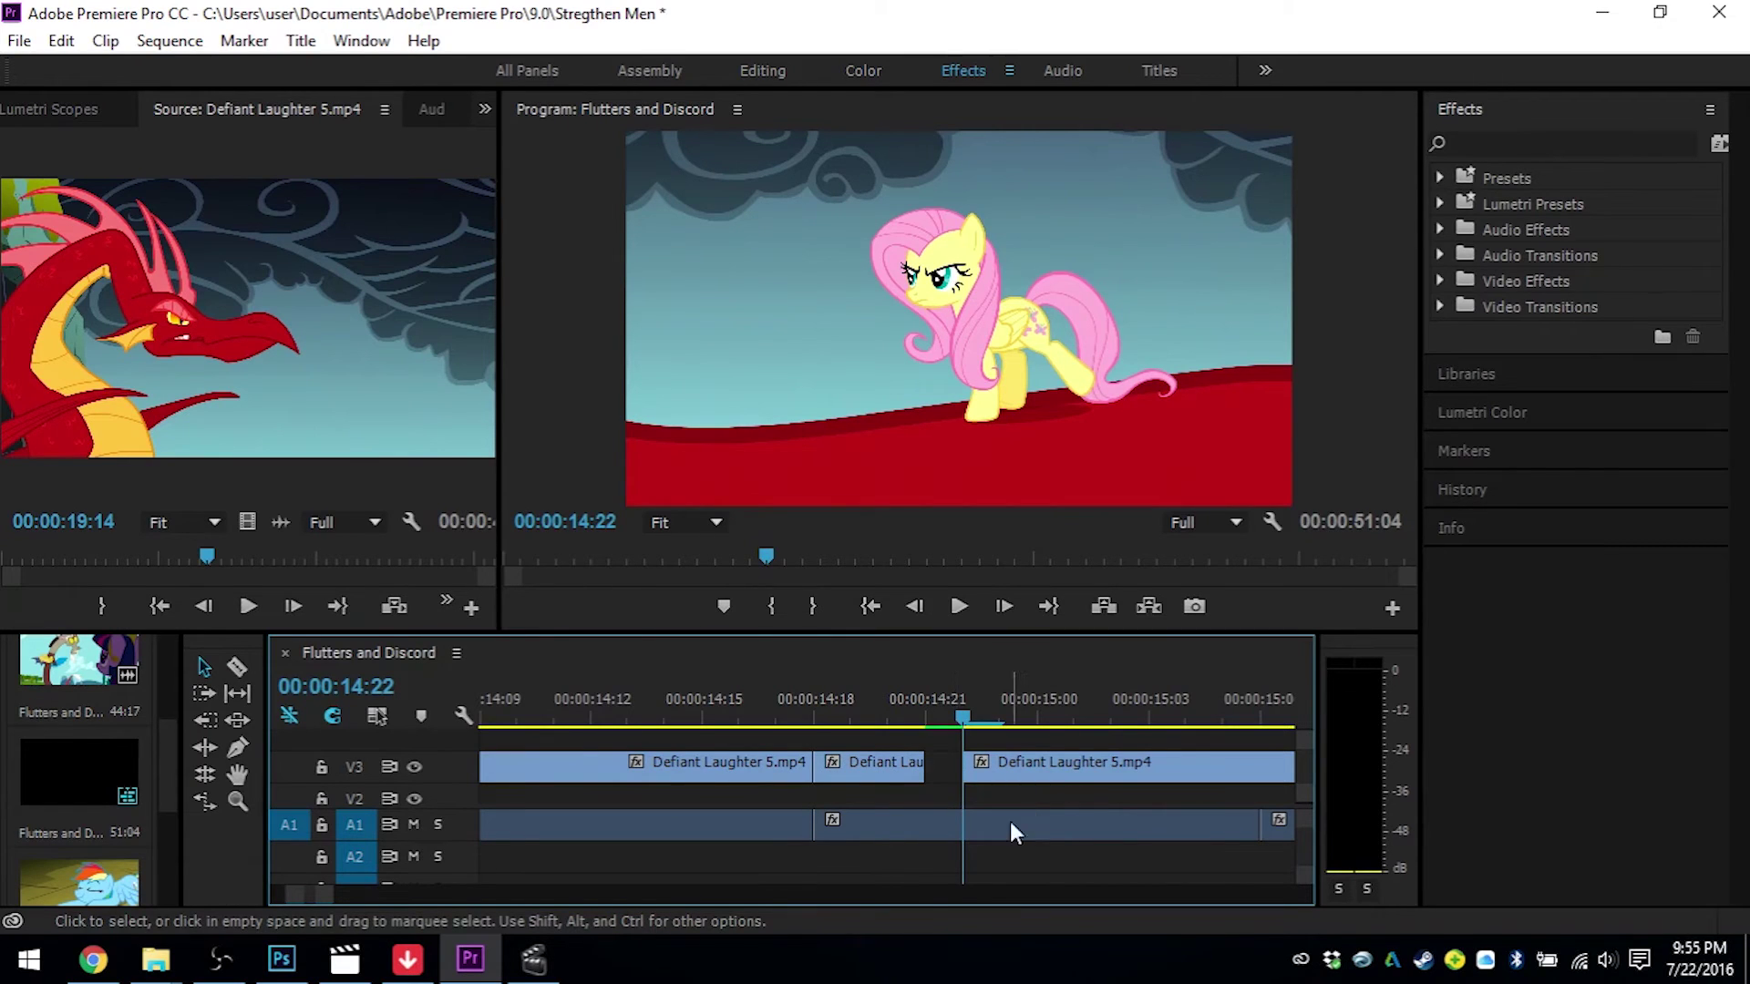
left_click_drag(1030, 775, 970, 774)
left_click(882, 695)
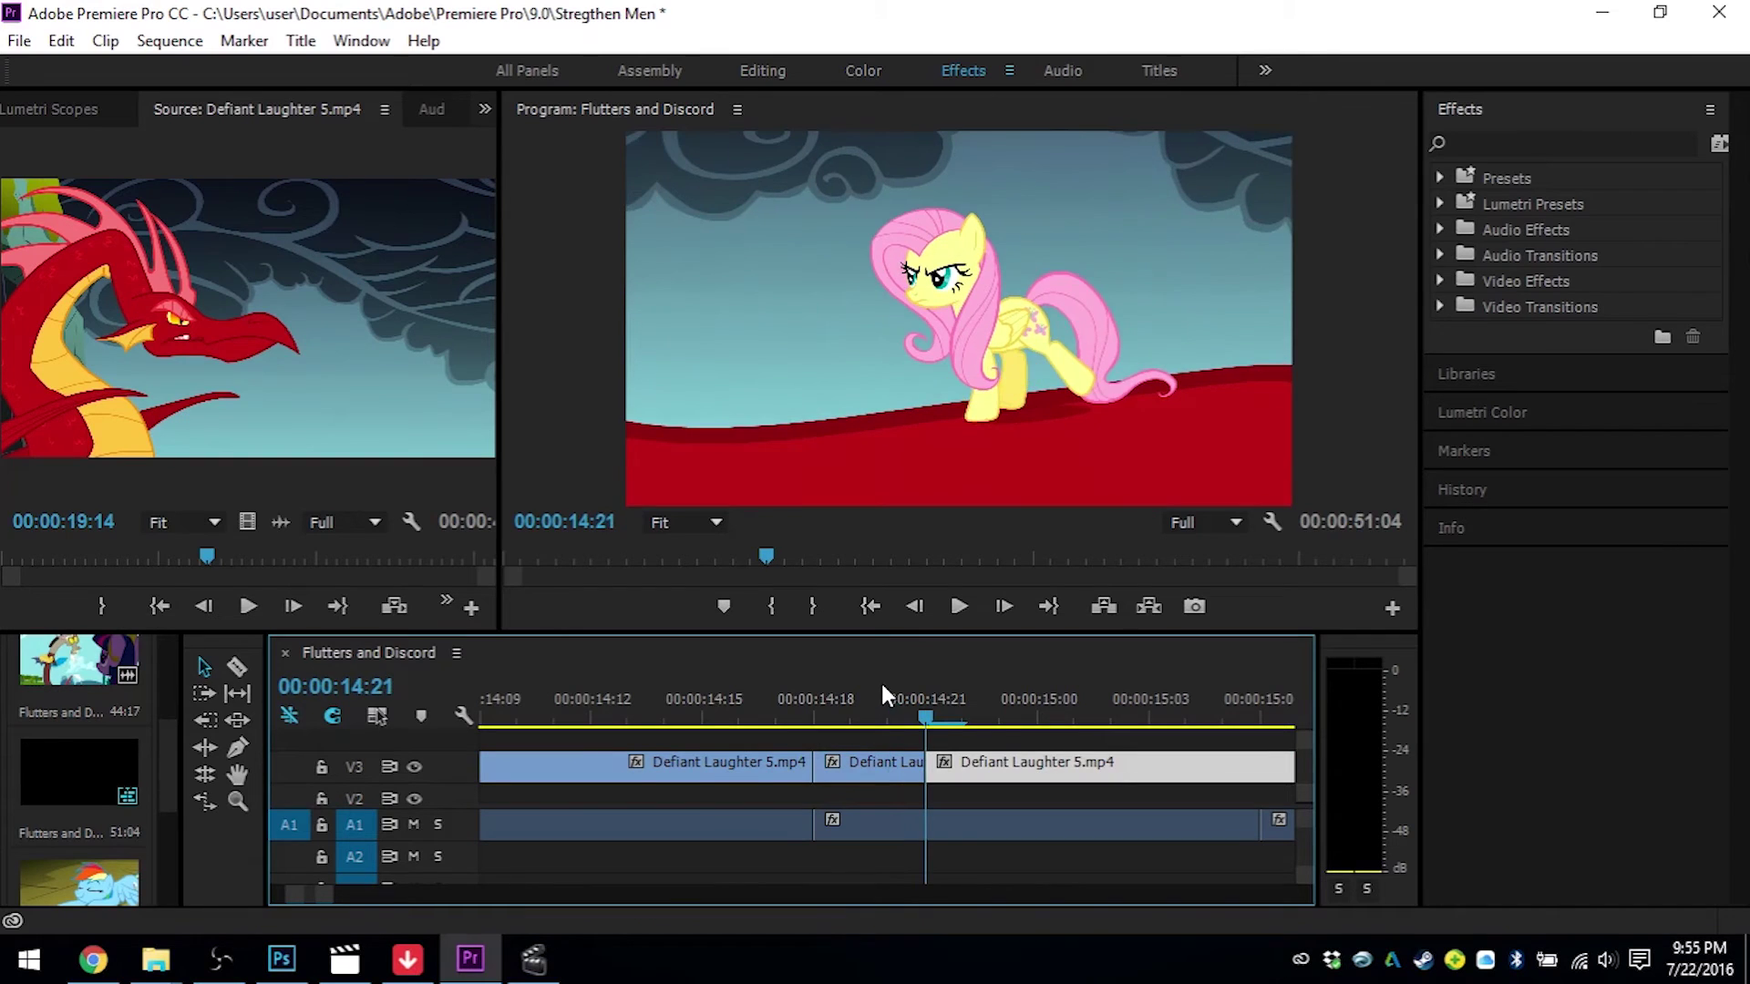
- Check the frames around the rejoined cut and split the remaining Defiant Laughter 5.mp4 clip on V3 again at 00:00:14:22
key("Right")
key("Left")
key("Right")
key("Right")
key("Left")
key("Right")
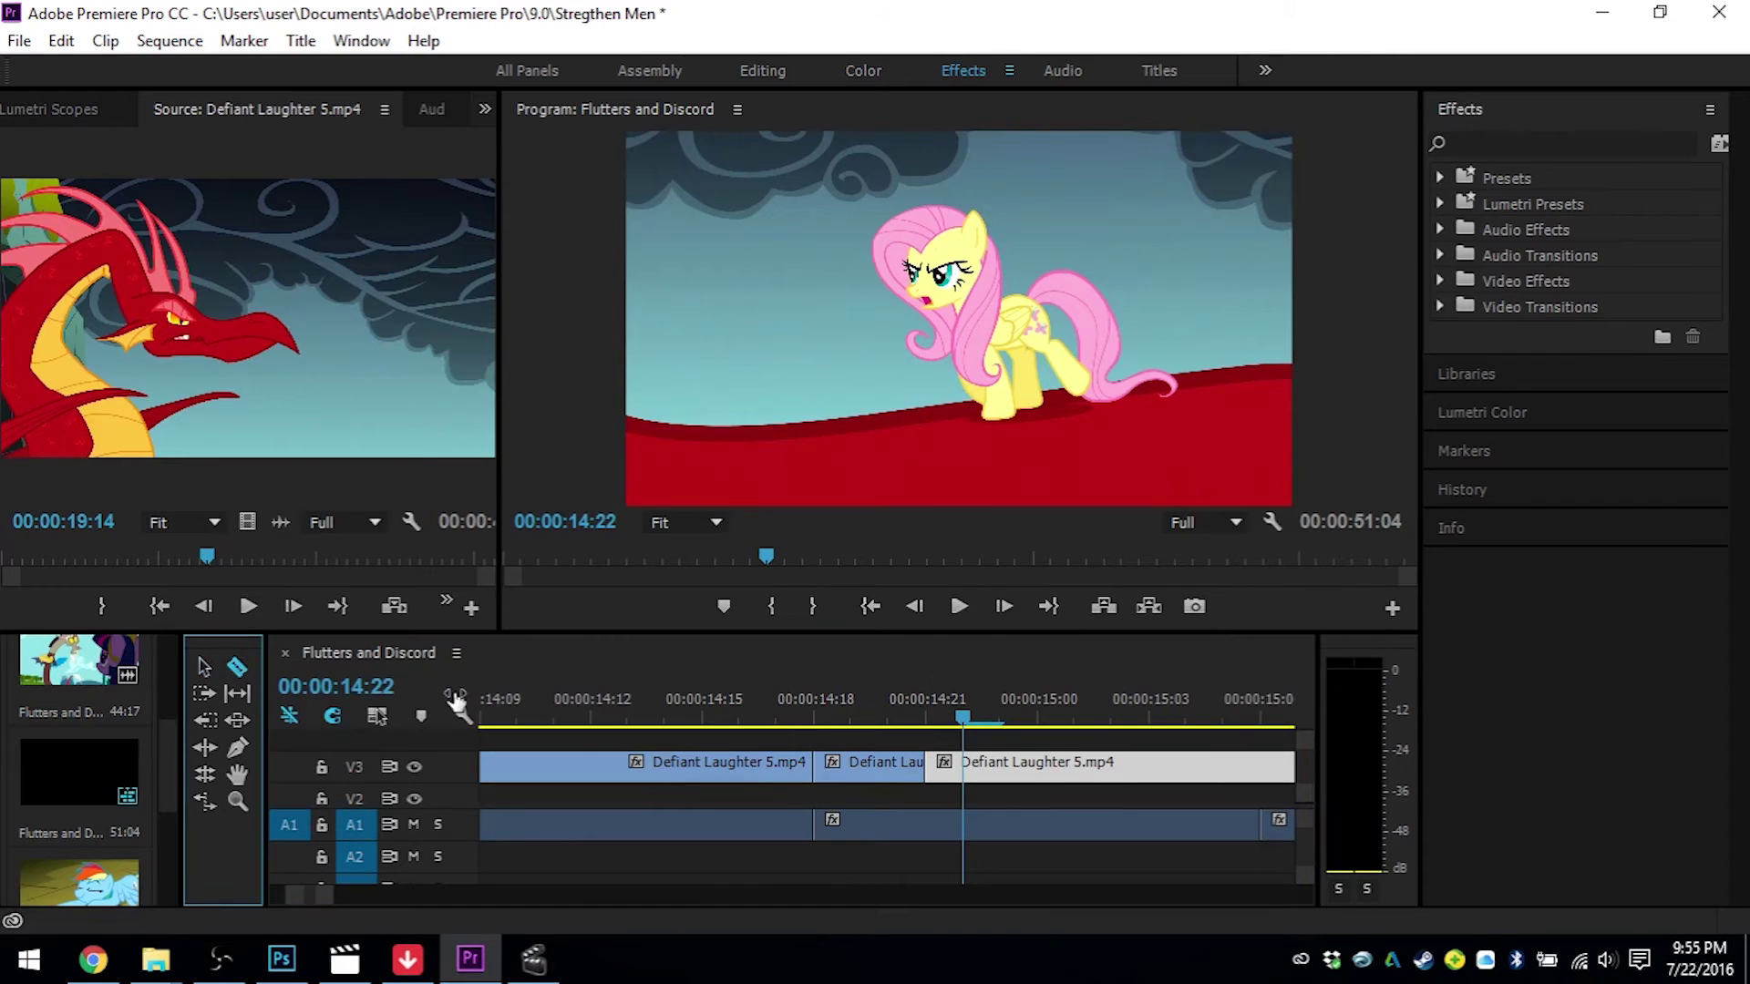
left_click(237, 667)
left_click(966, 766)
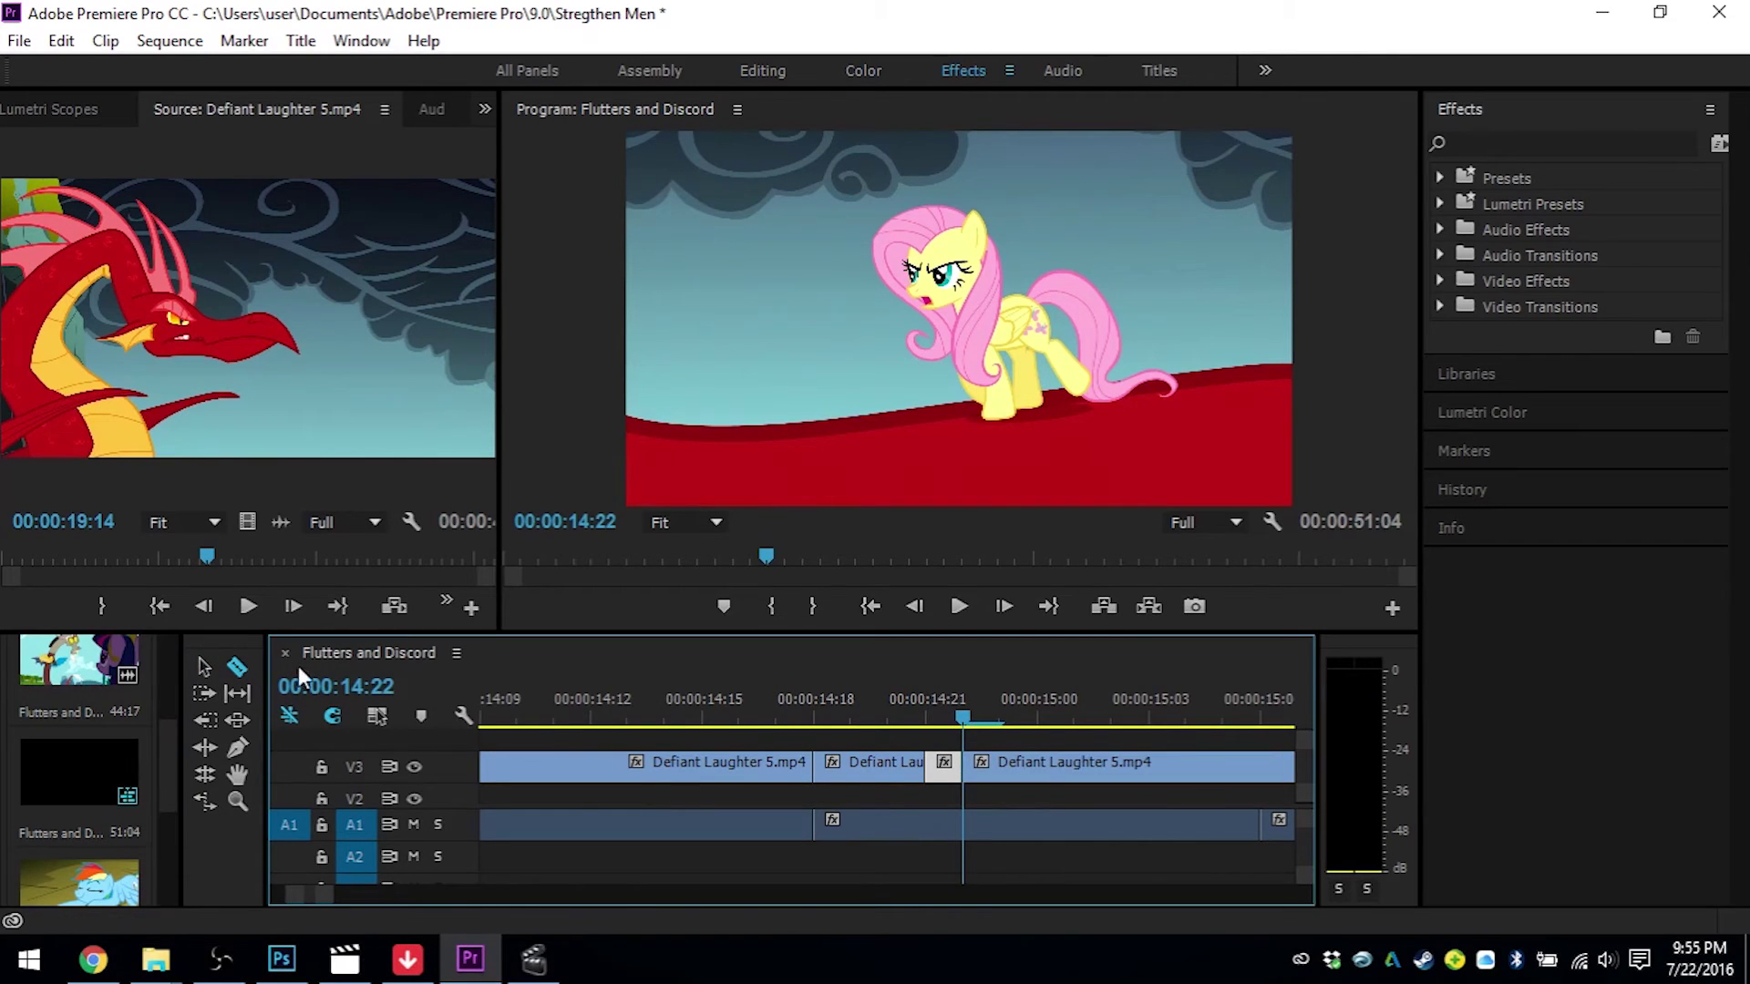
- Remove the second one-frame piece from V3 and shift the remaining clip to start at 00:00:14:21
key("Delete")
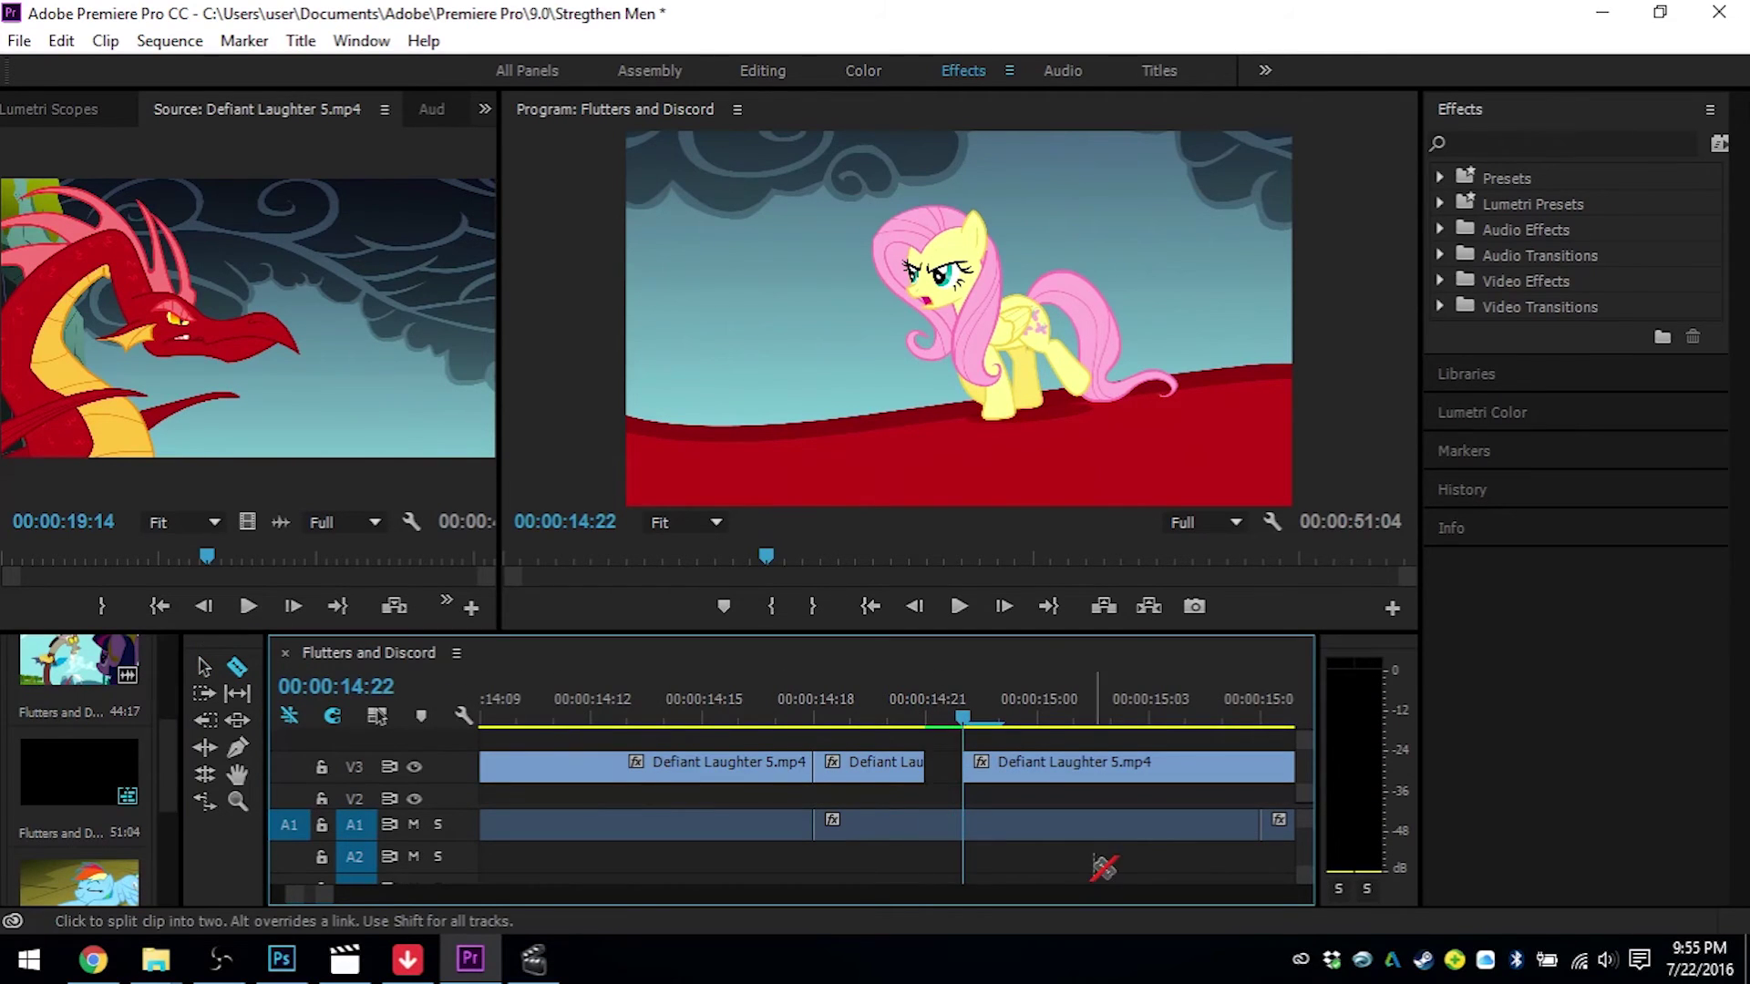
left_click(204, 668)
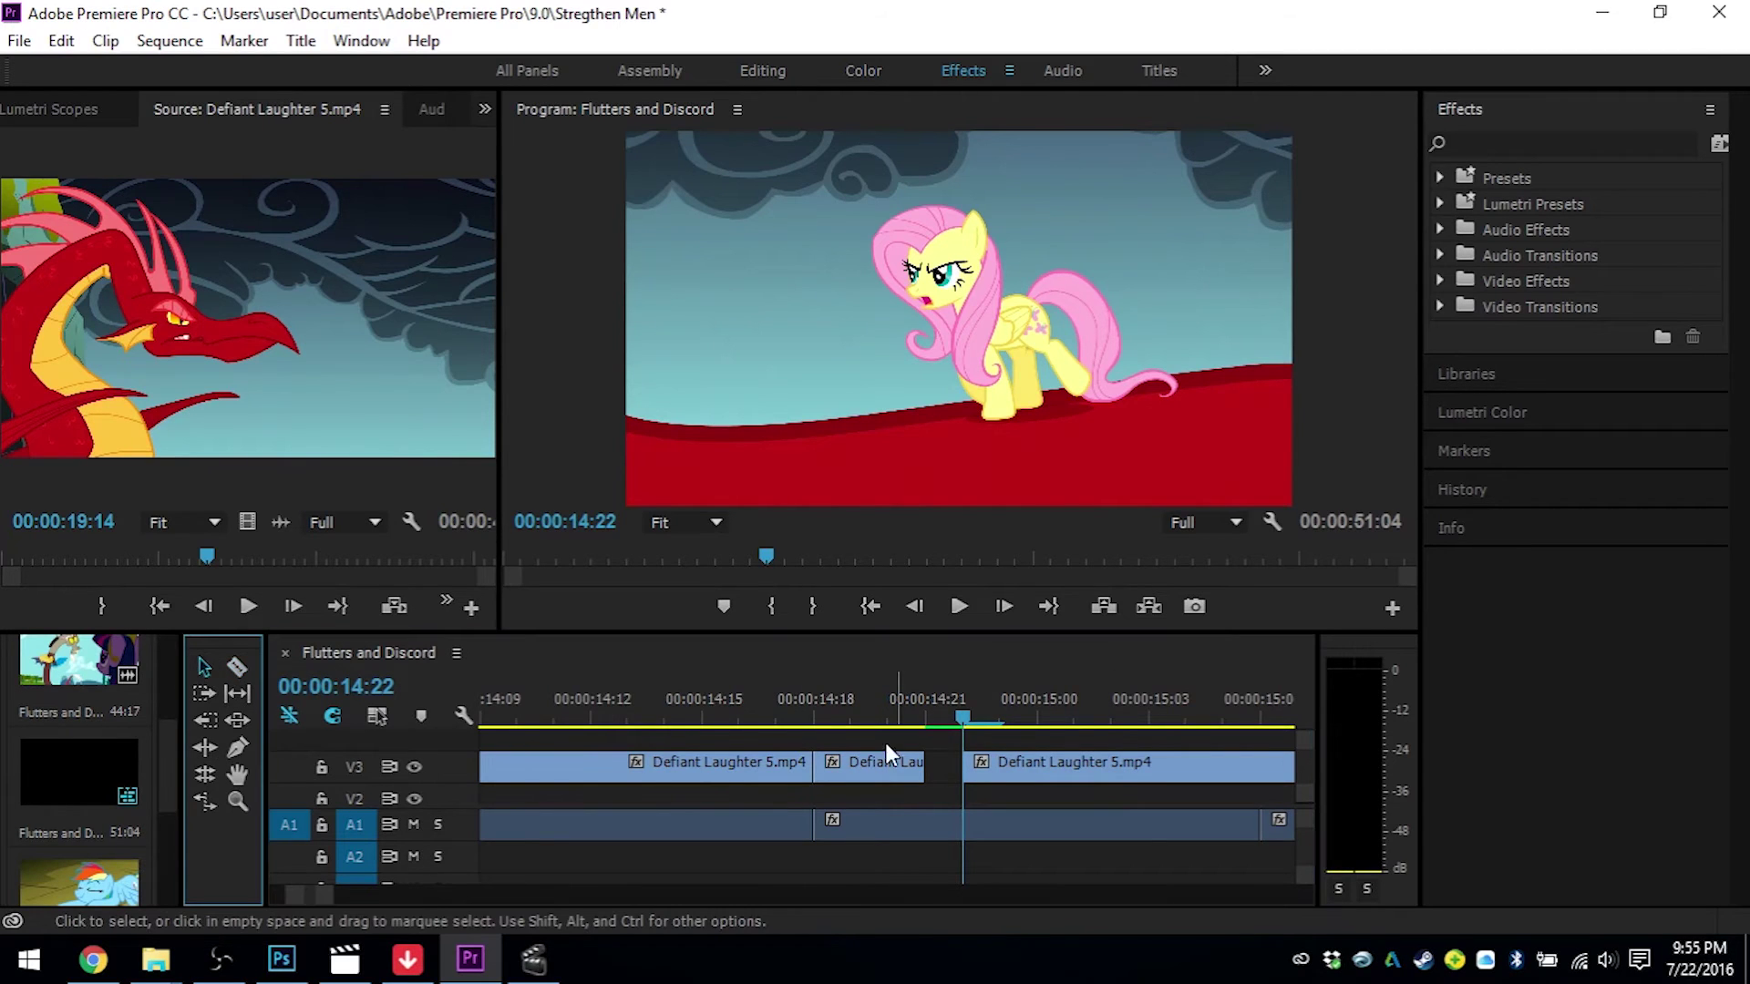
left_click_drag(1064, 773, 1022, 772)
left_click(840, 680)
- Step frame by frame back and forth across the V3 cuts around 00:00:14:21 to examine the character's mouth movement and the audio
key("Right")
key("Right")
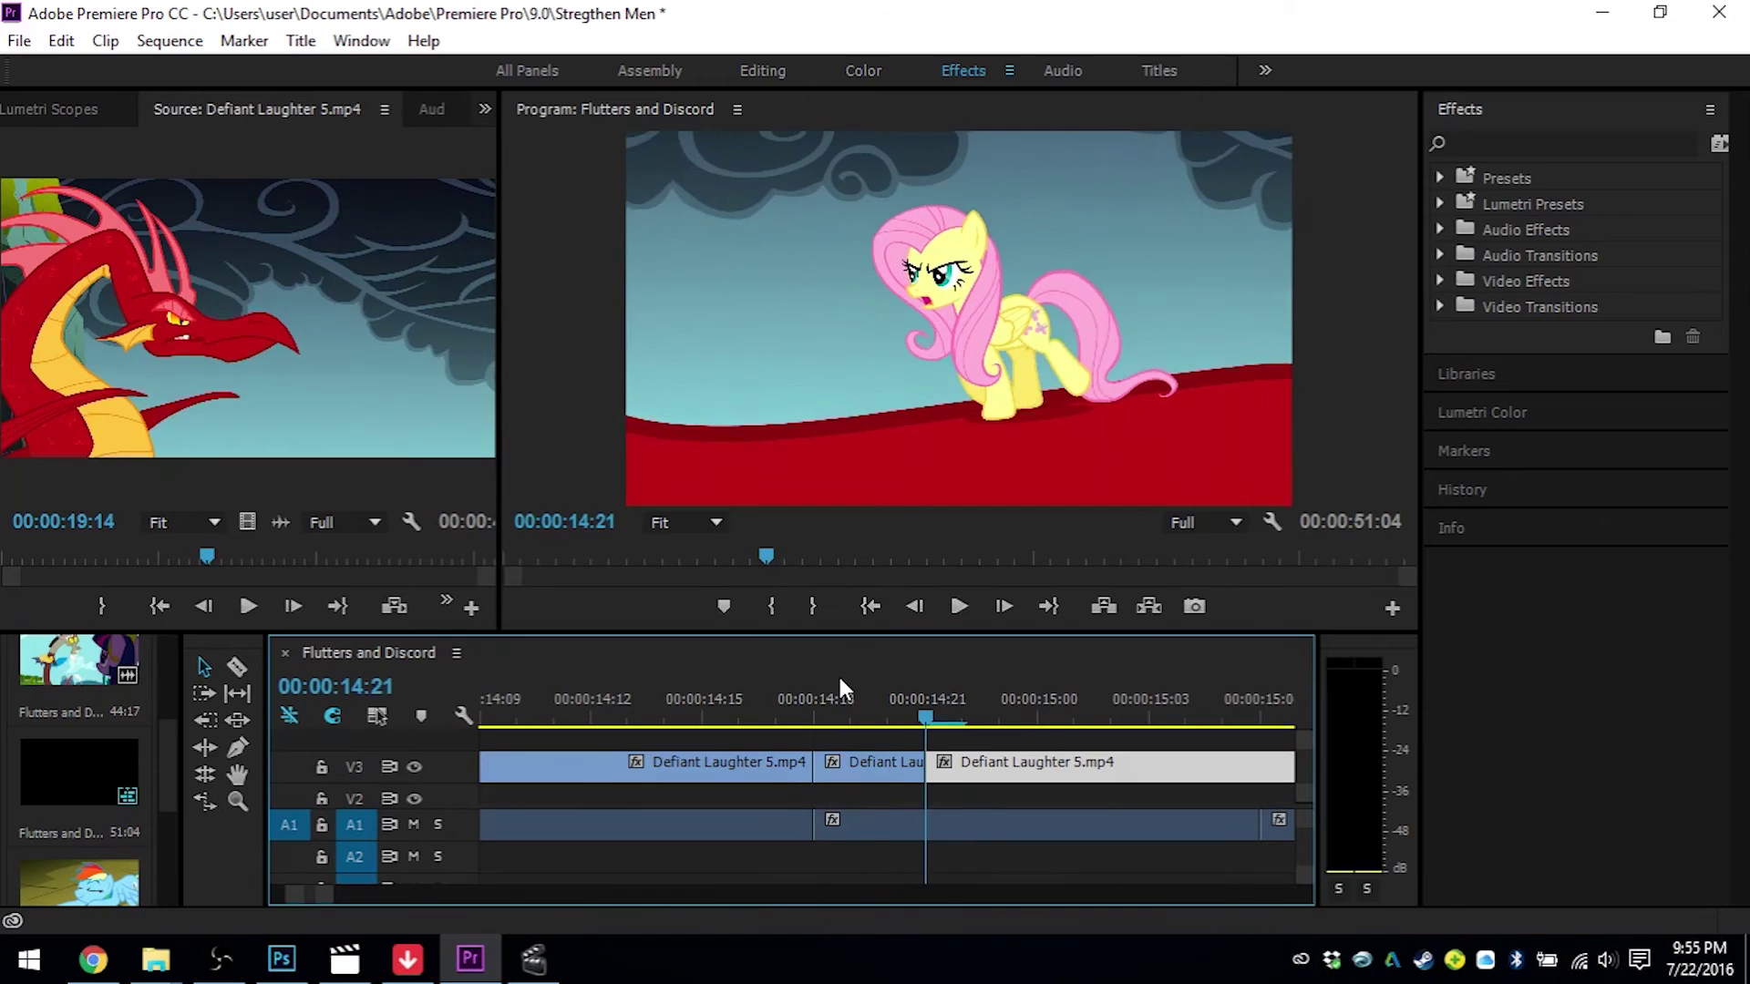
key("Right")
key("Left")
key("Left")
key("Left")
key("Left")
key("Left")
key("Left")
key("Left")
key("Left")
key("Left")
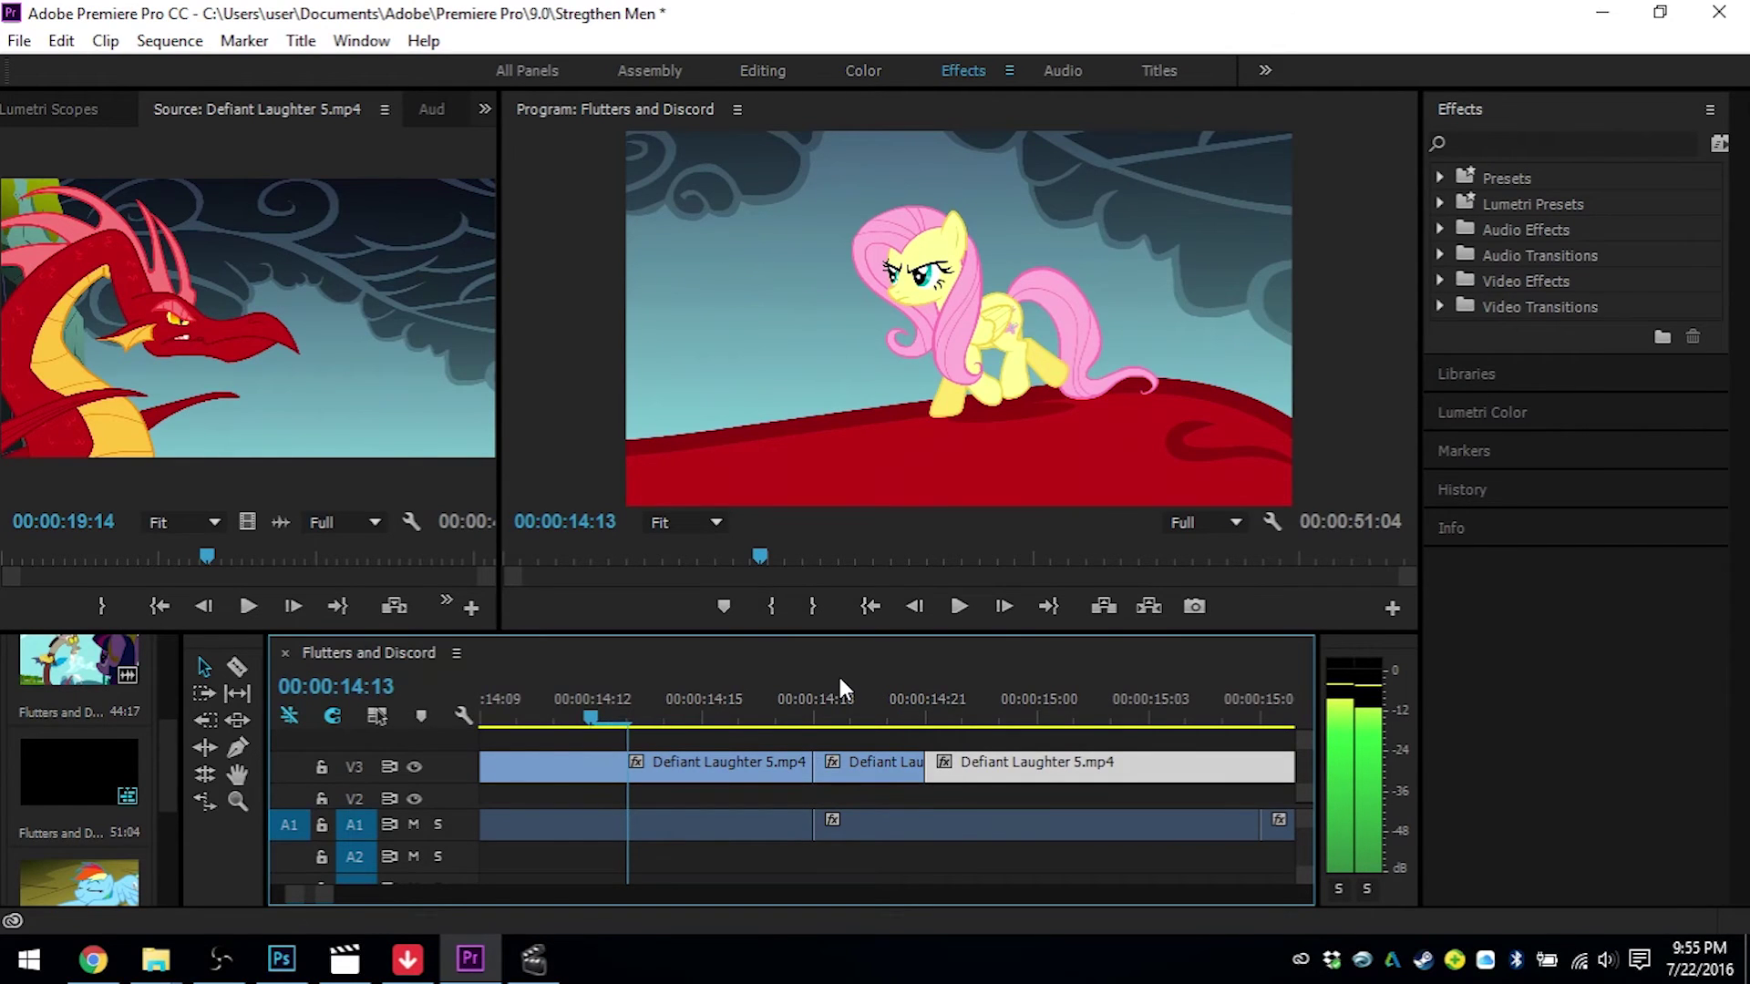
key("Right")
key("Right")
key("Right")
key("Right")
key("Right")
key("Right")
key("Right")
key("Right")
key("Right")
key("Right")
key("Left")
key("Right")
key("Left")
key("Left")
key("Left")
key("Left")
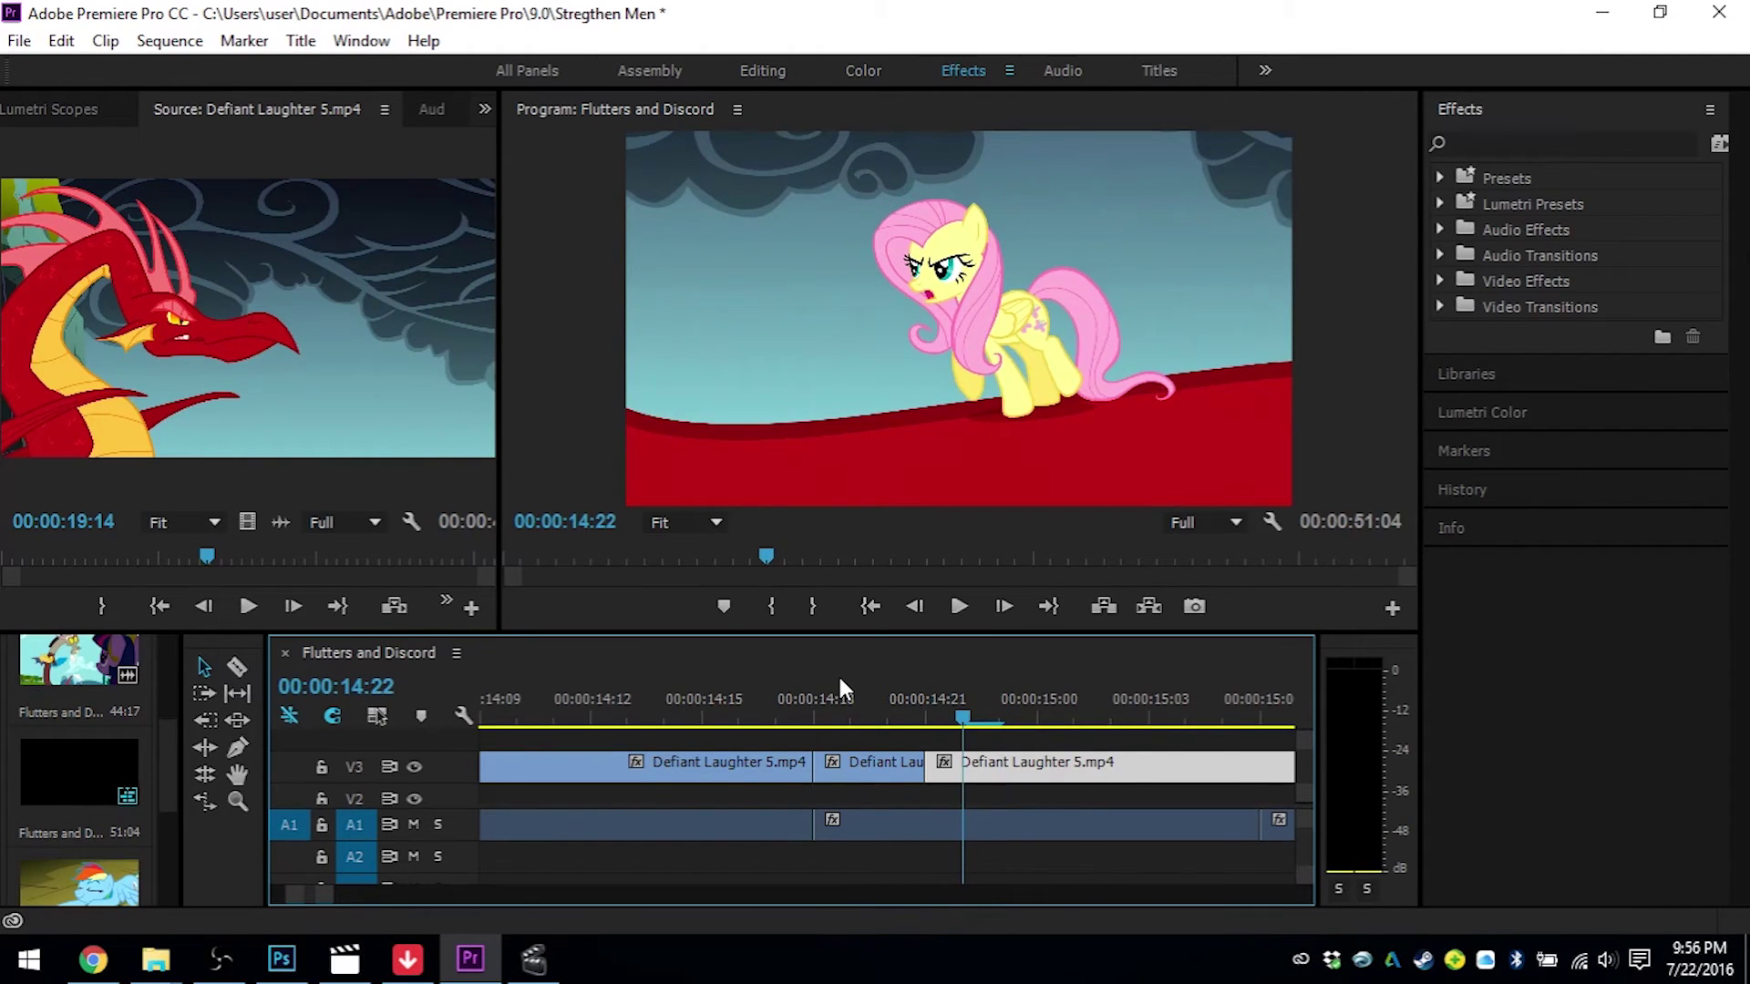
- Find the next open-mouth frame in the last Defiant Laughter 5.mp4 clip on V3 and split it at 00:00:15:01
key("Right")
key("Right")
key("Right")
key("Right")
key("Left")
key("Right")
key("Right")
key("Right")
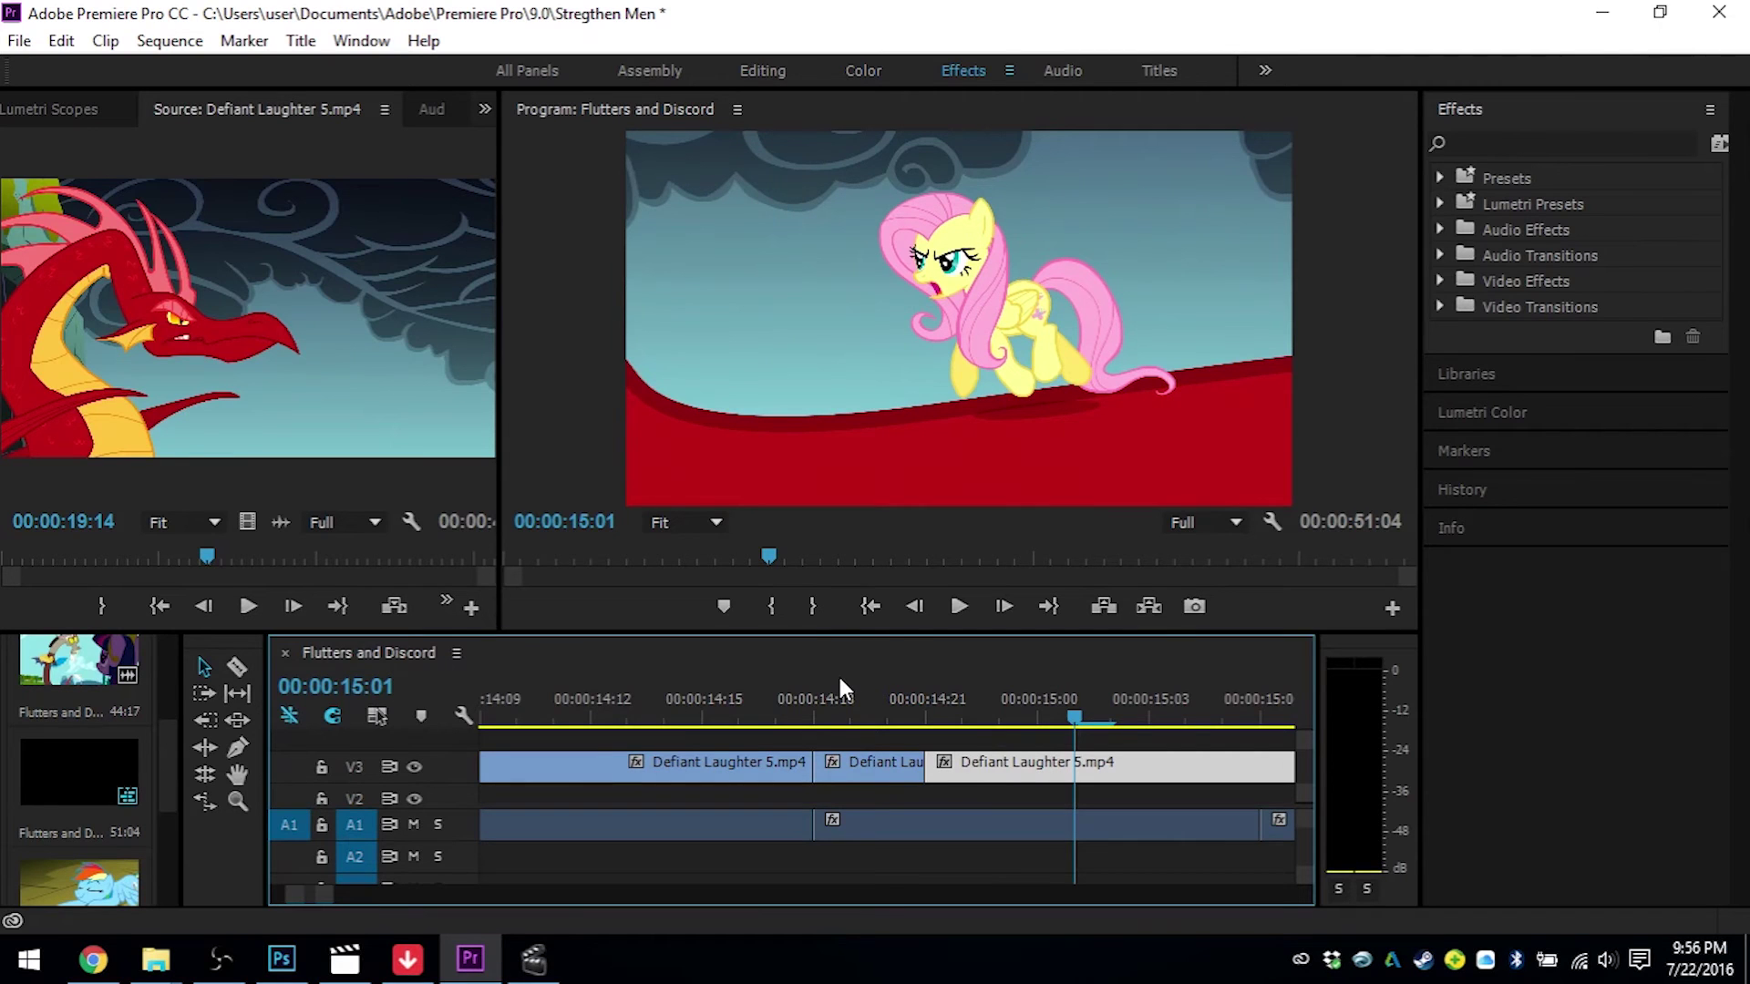
key("Left")
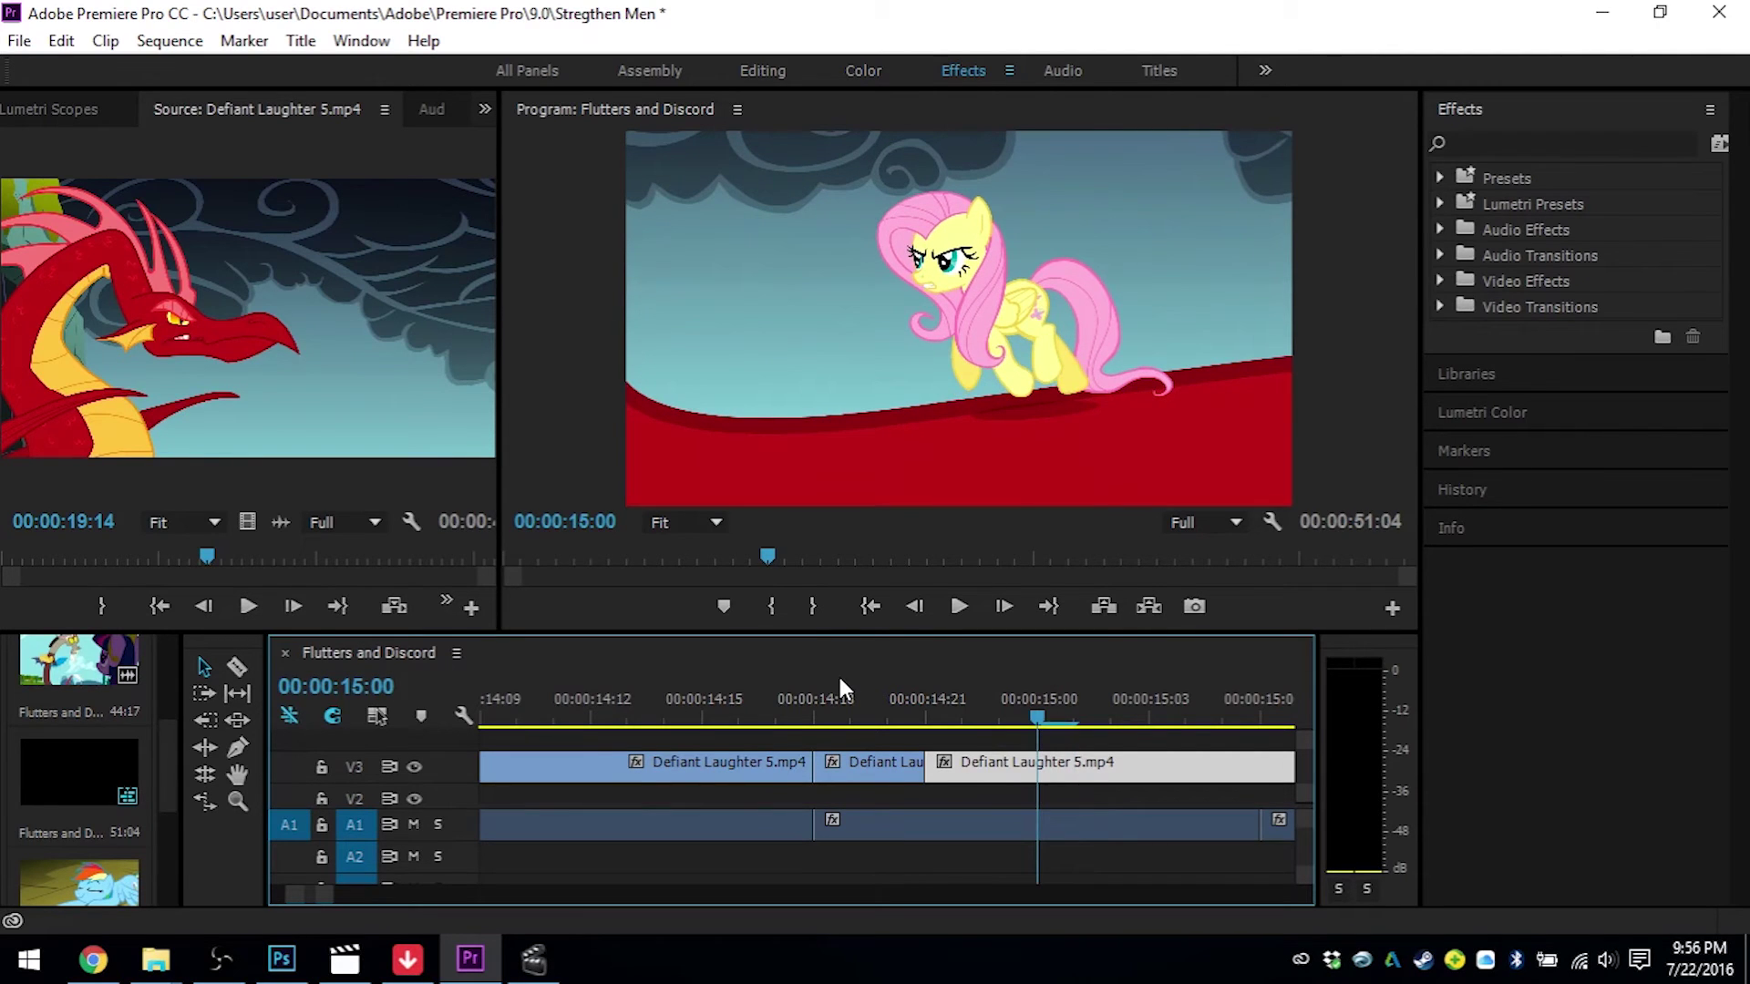
key("Right")
left_click(237, 666)
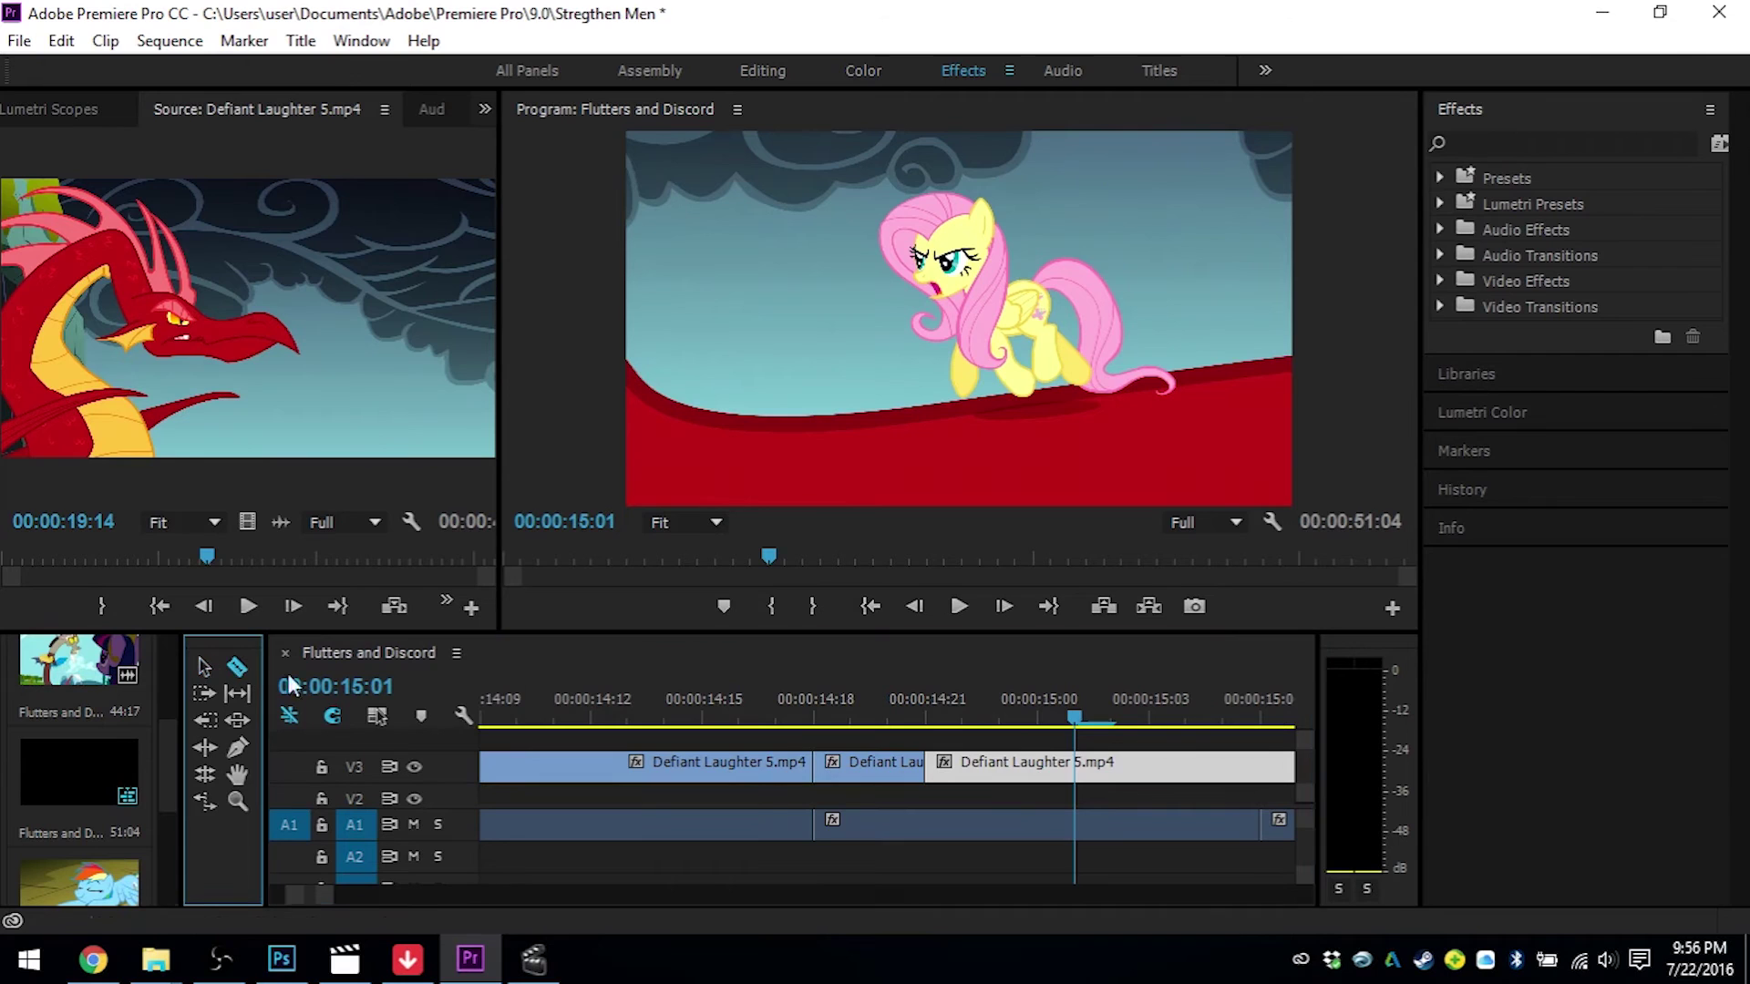
left_click(1077, 770)
- Compare the frames before the new cut and split the short V3 piece starting at 00:00:14:21 at 00:00:14:23
key("Right")
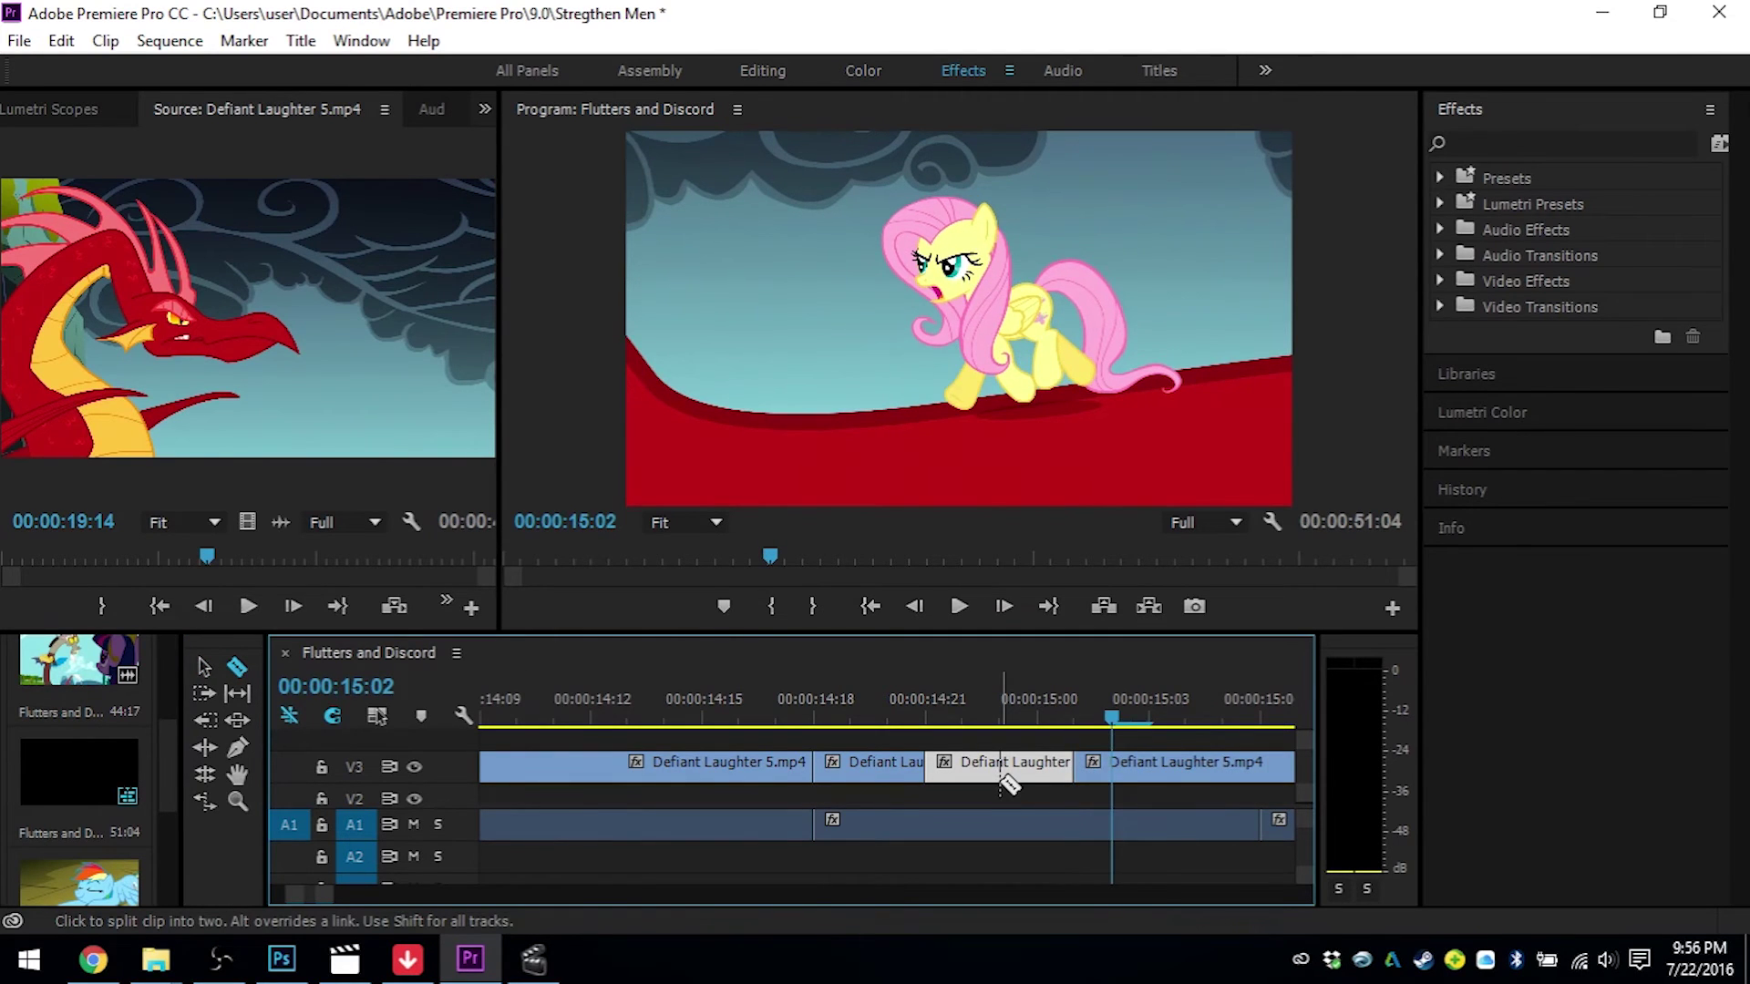
key("Left")
key("Left")
key("Left")
key("Left")
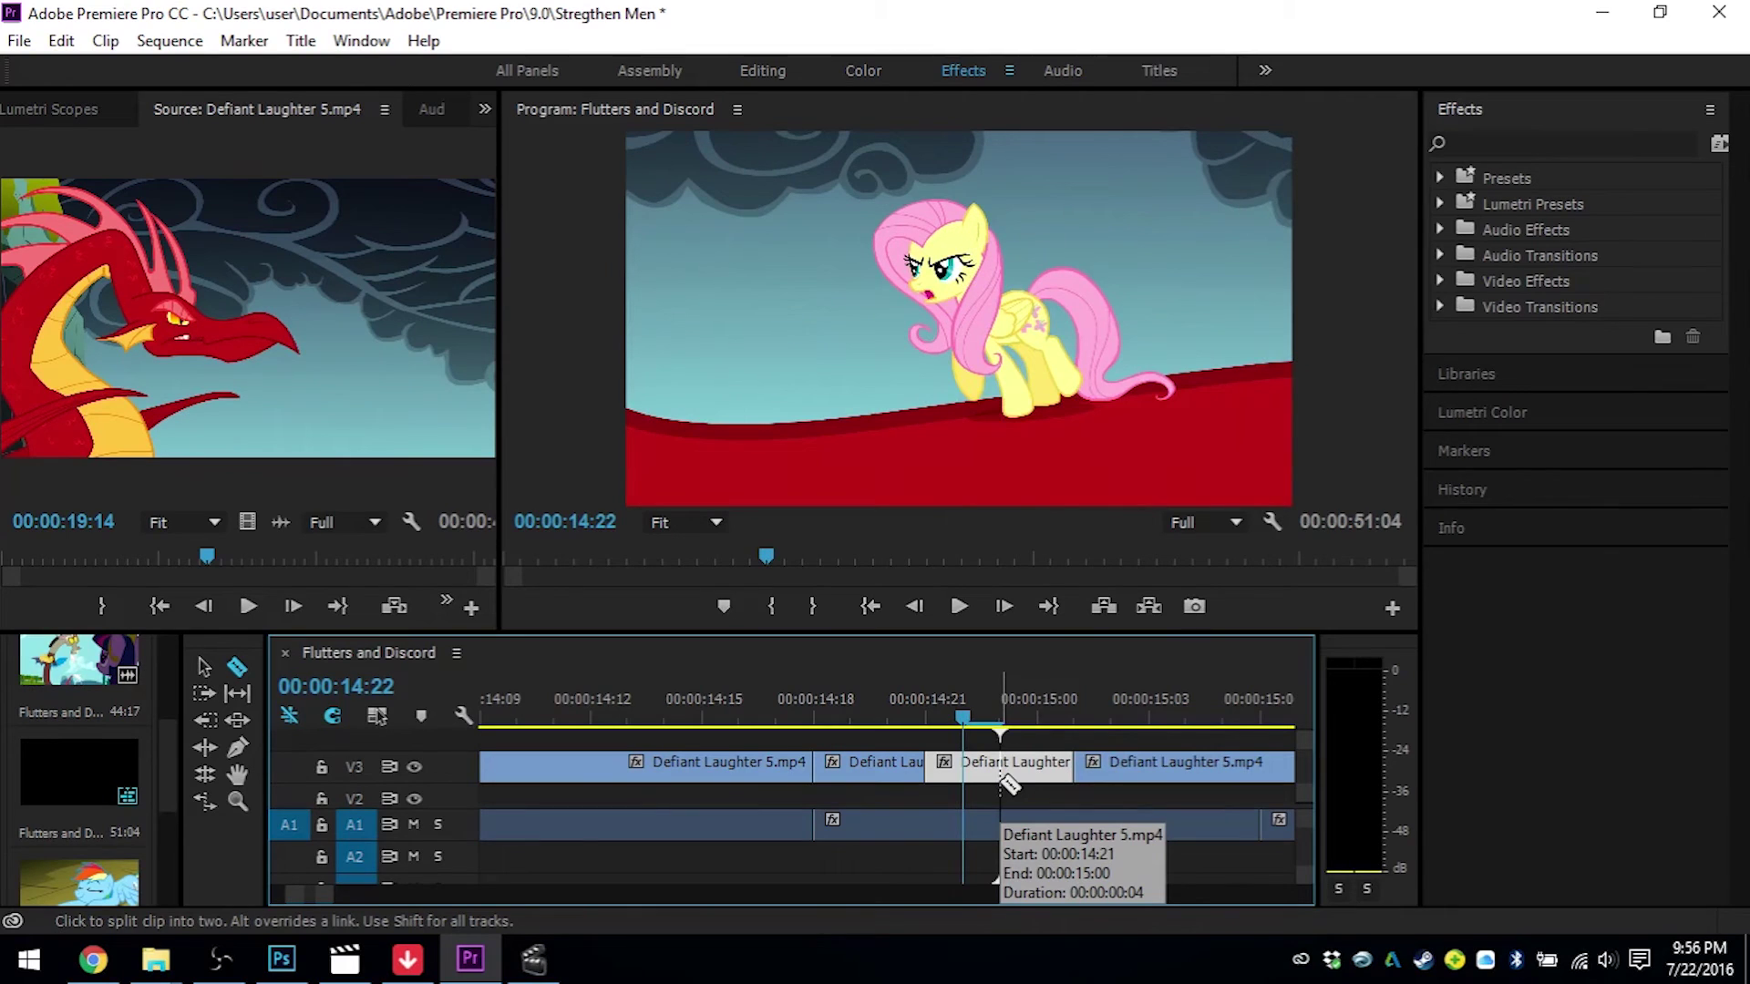
key("Right")
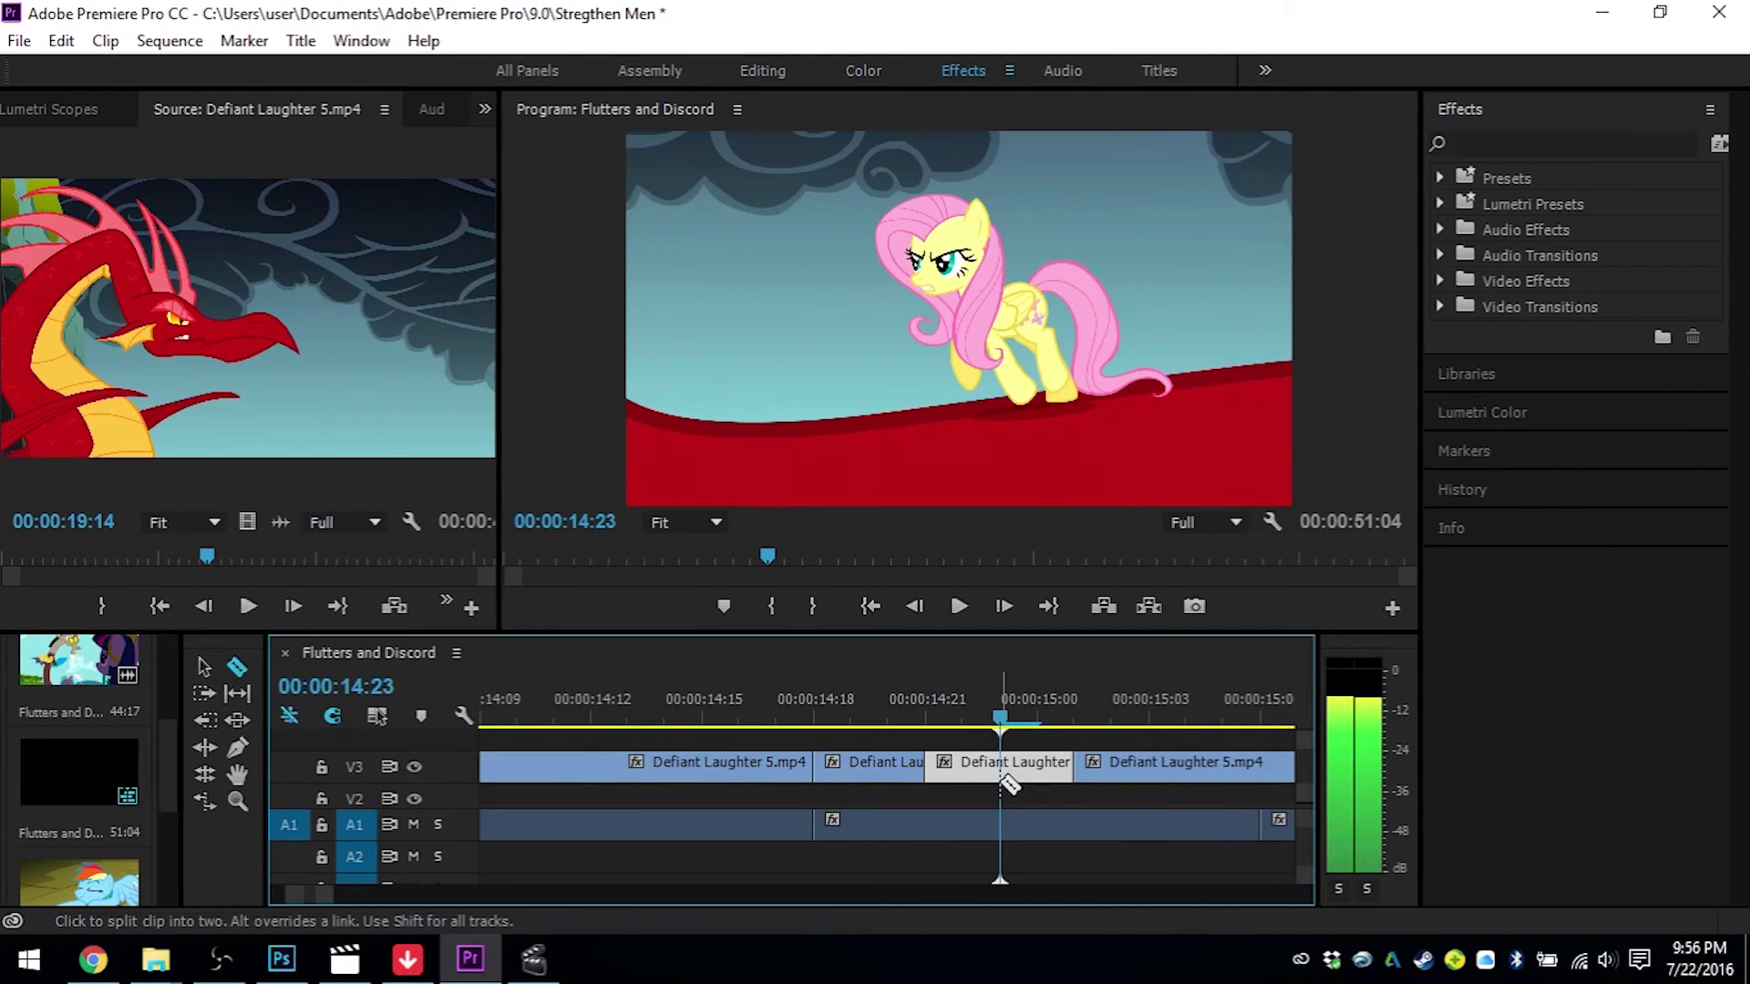
key("Left")
key("Right")
key("Left")
key("Right")
left_click(1006, 770)
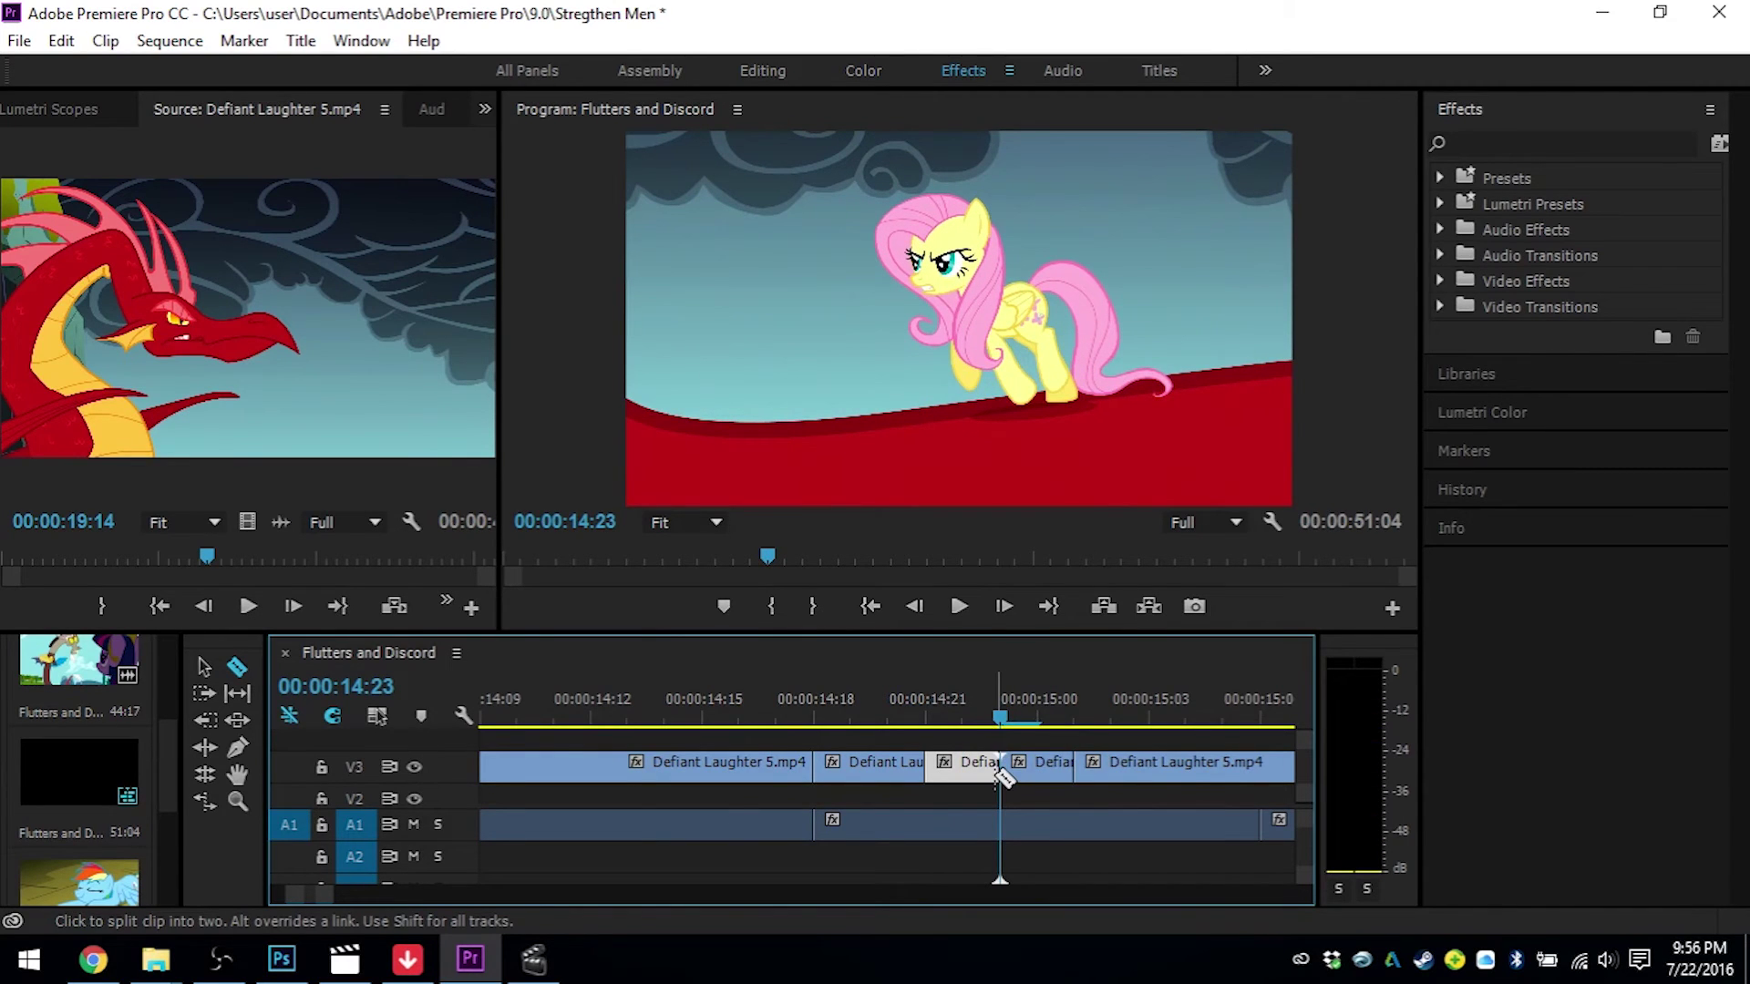
- Delete the V3 piece between 00:00:14:23 and 00:00:15:01 and move the last clip to start at 00:00:14:23
key("v")
left_click(1053, 771)
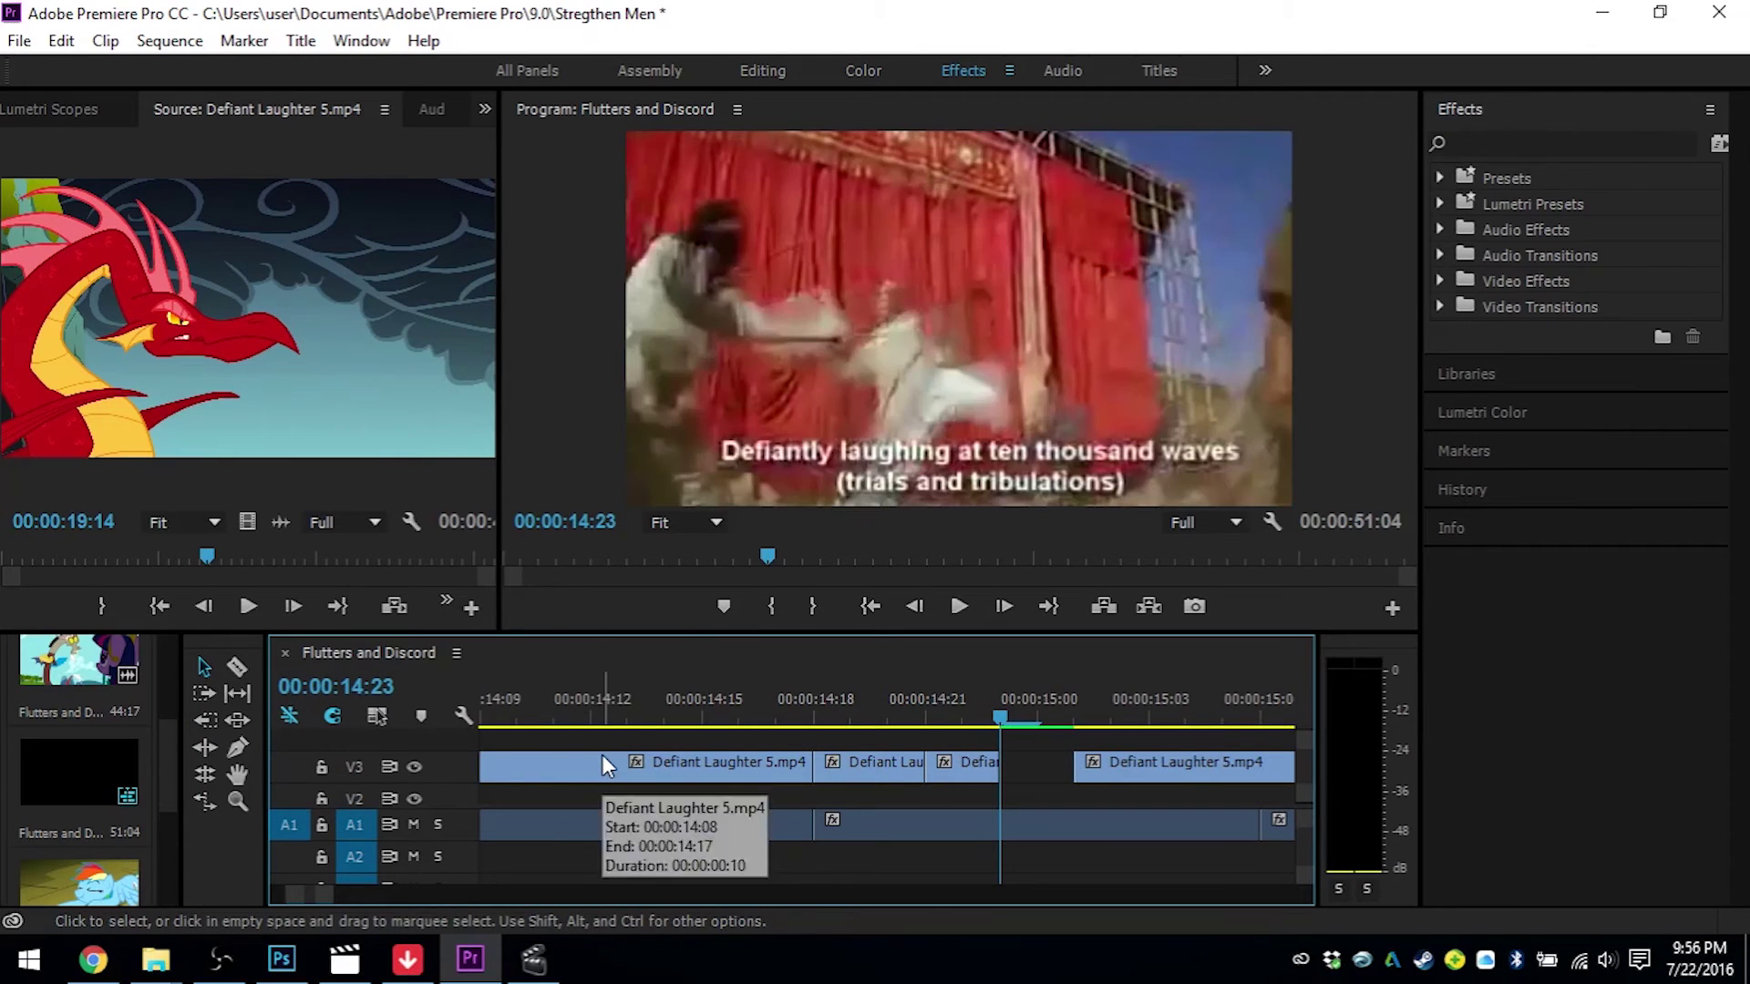
left_click_drag(1180, 782, 1073, 781)
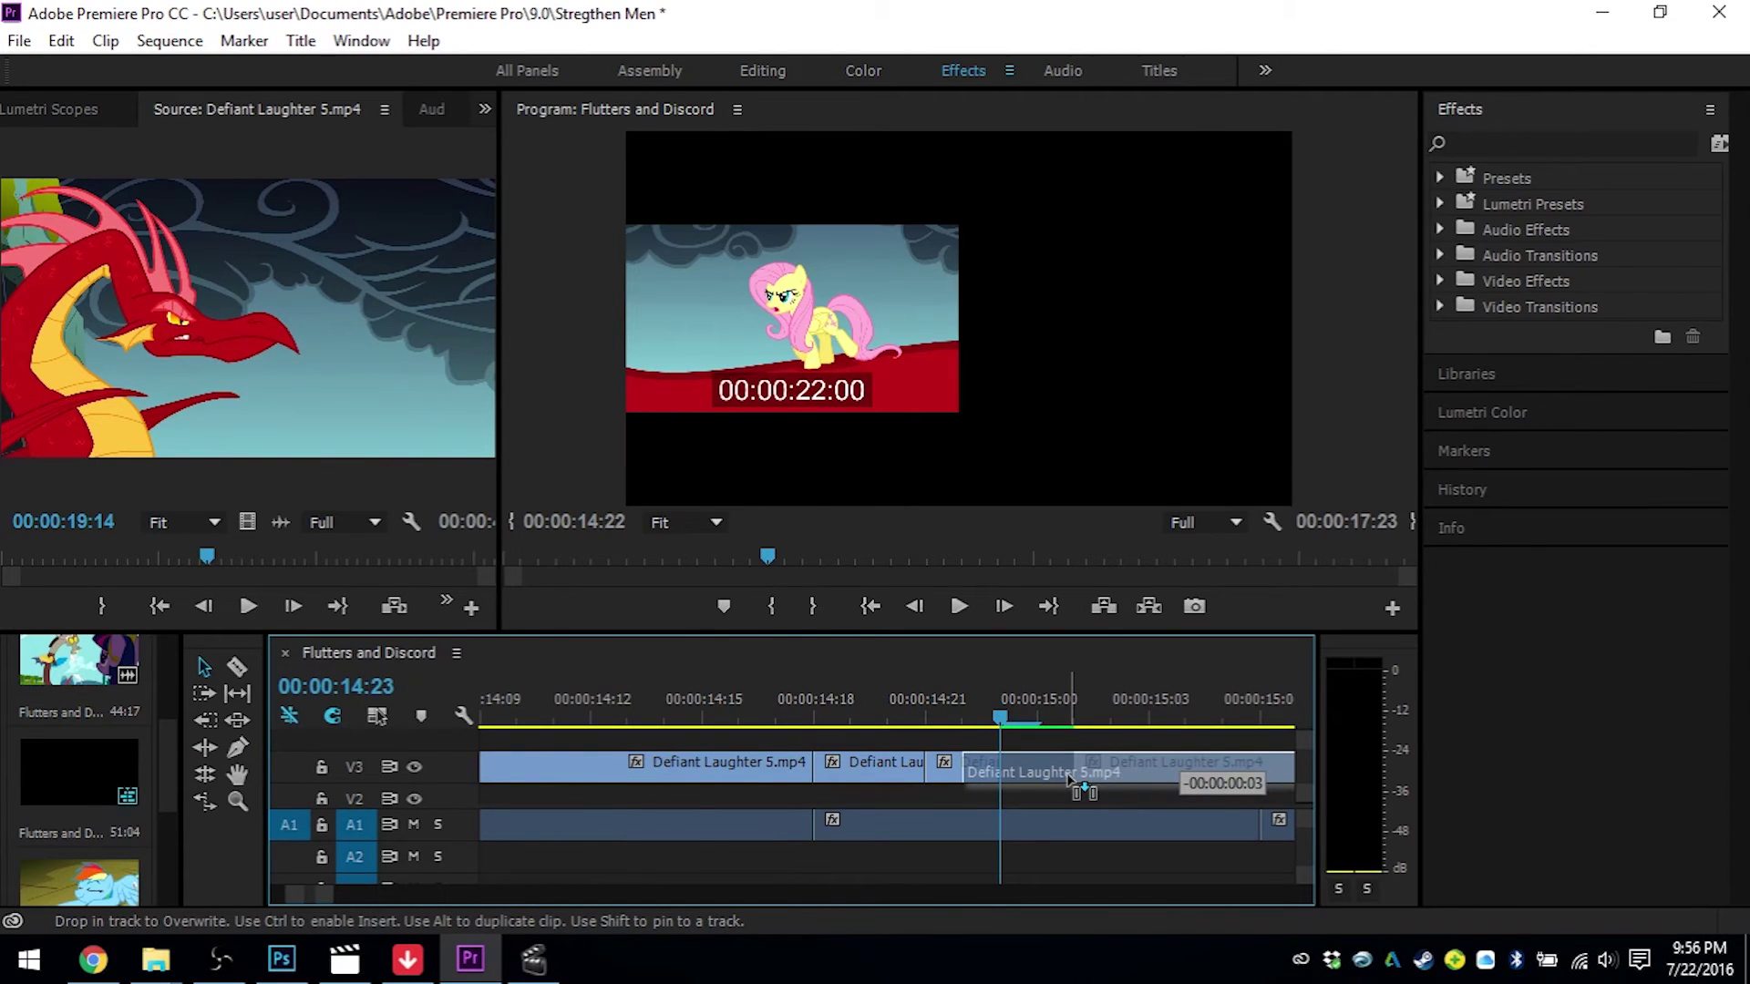
left_click_drag(1072, 782, 1073, 781)
left_click_drag(342, 897, 365, 904)
- Find the next open-mouth frame in the last Defiant Laughter 5.mp4 clip on V3 and split it at 00:00:15:09
key("Right")
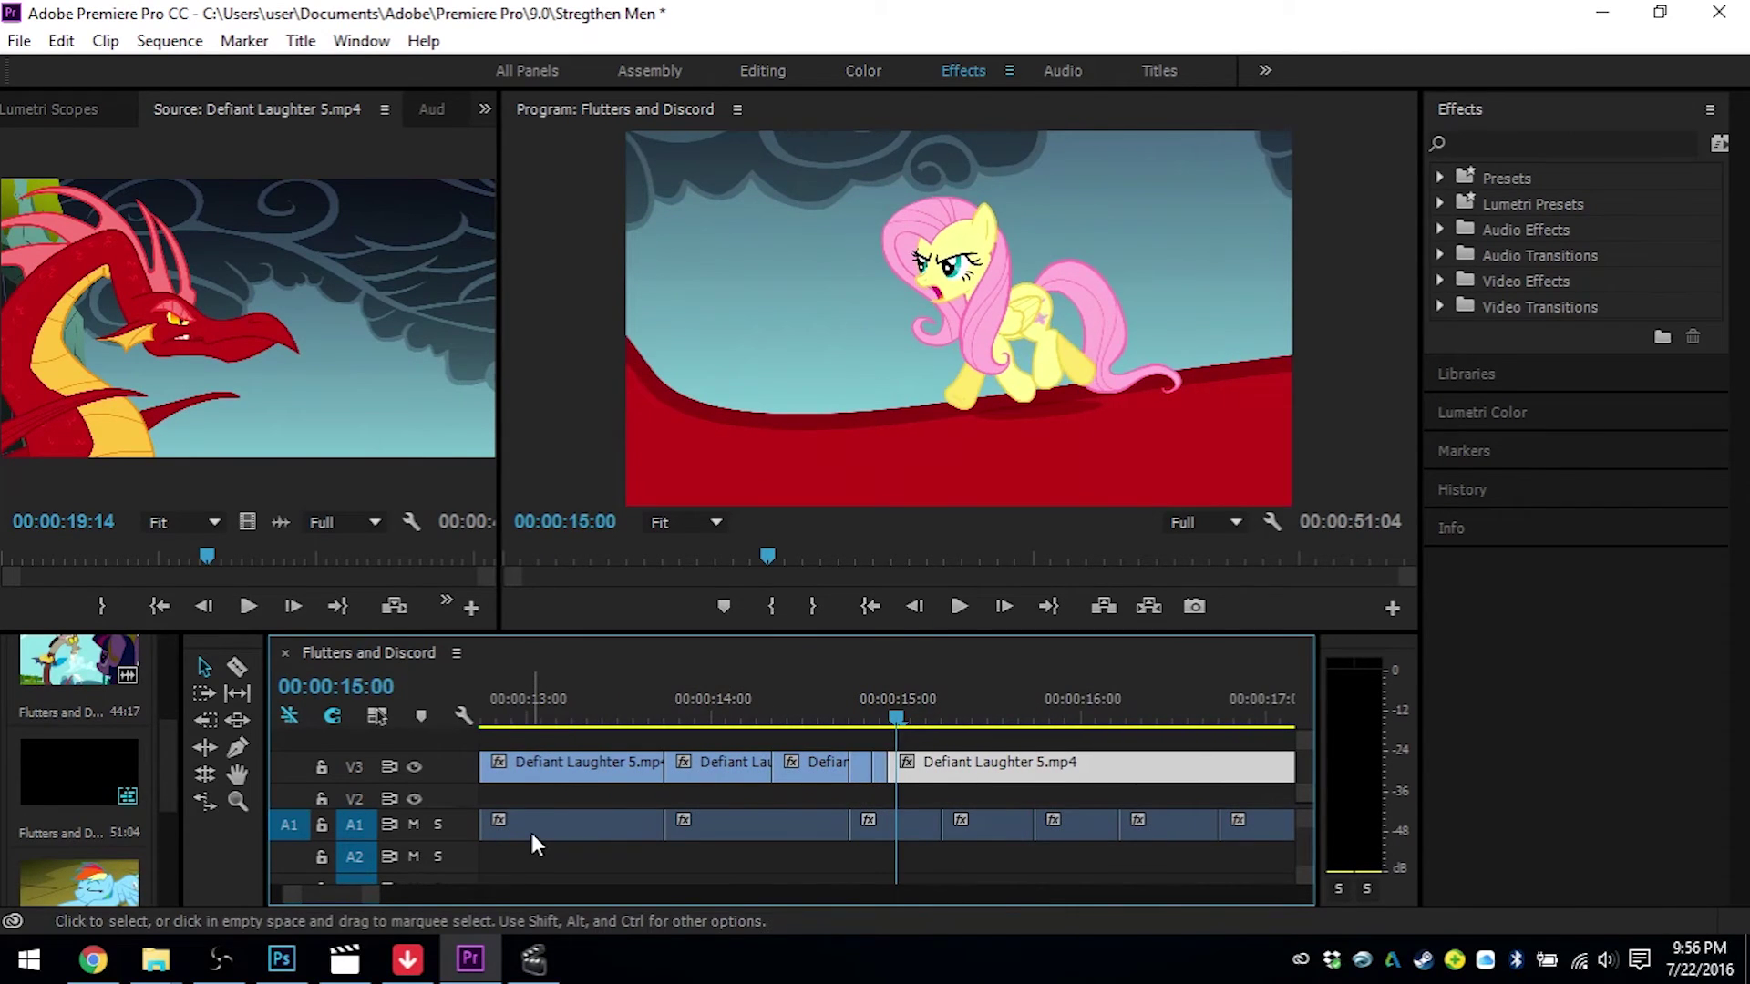
key("Right")
key("Right")
key("Right")
key("Right")
key("Right")
key("Right")
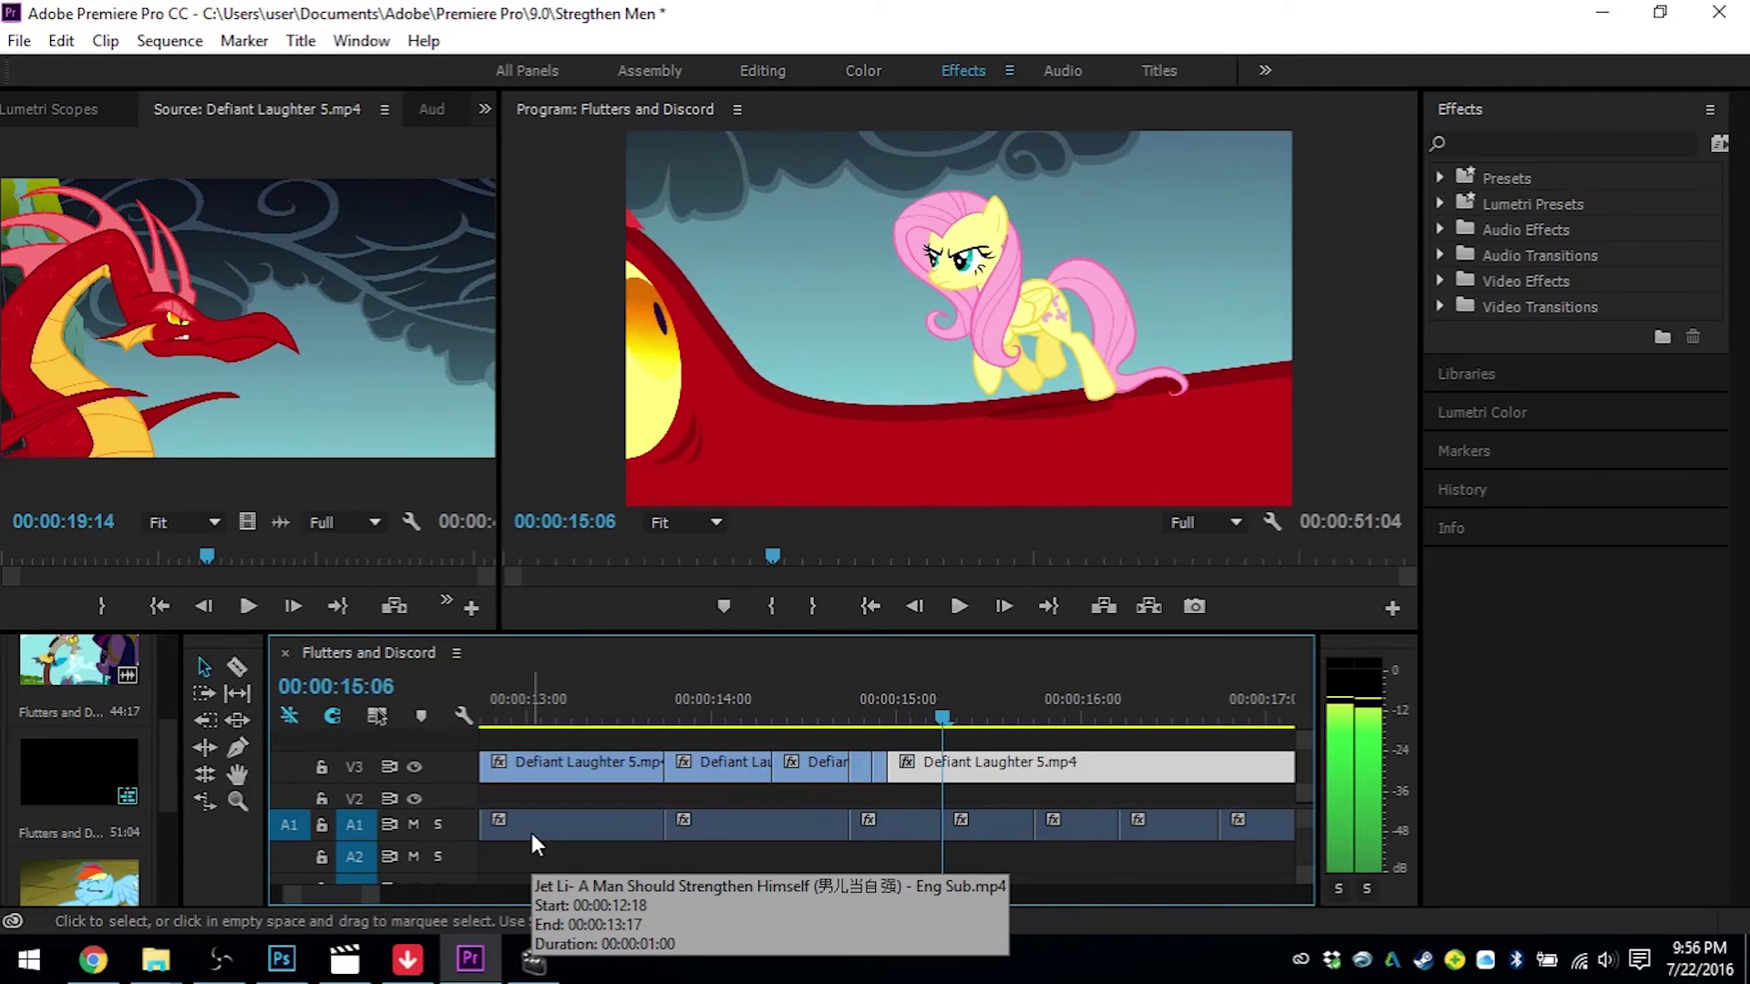
key("Right")
key("Right")
key("Right")
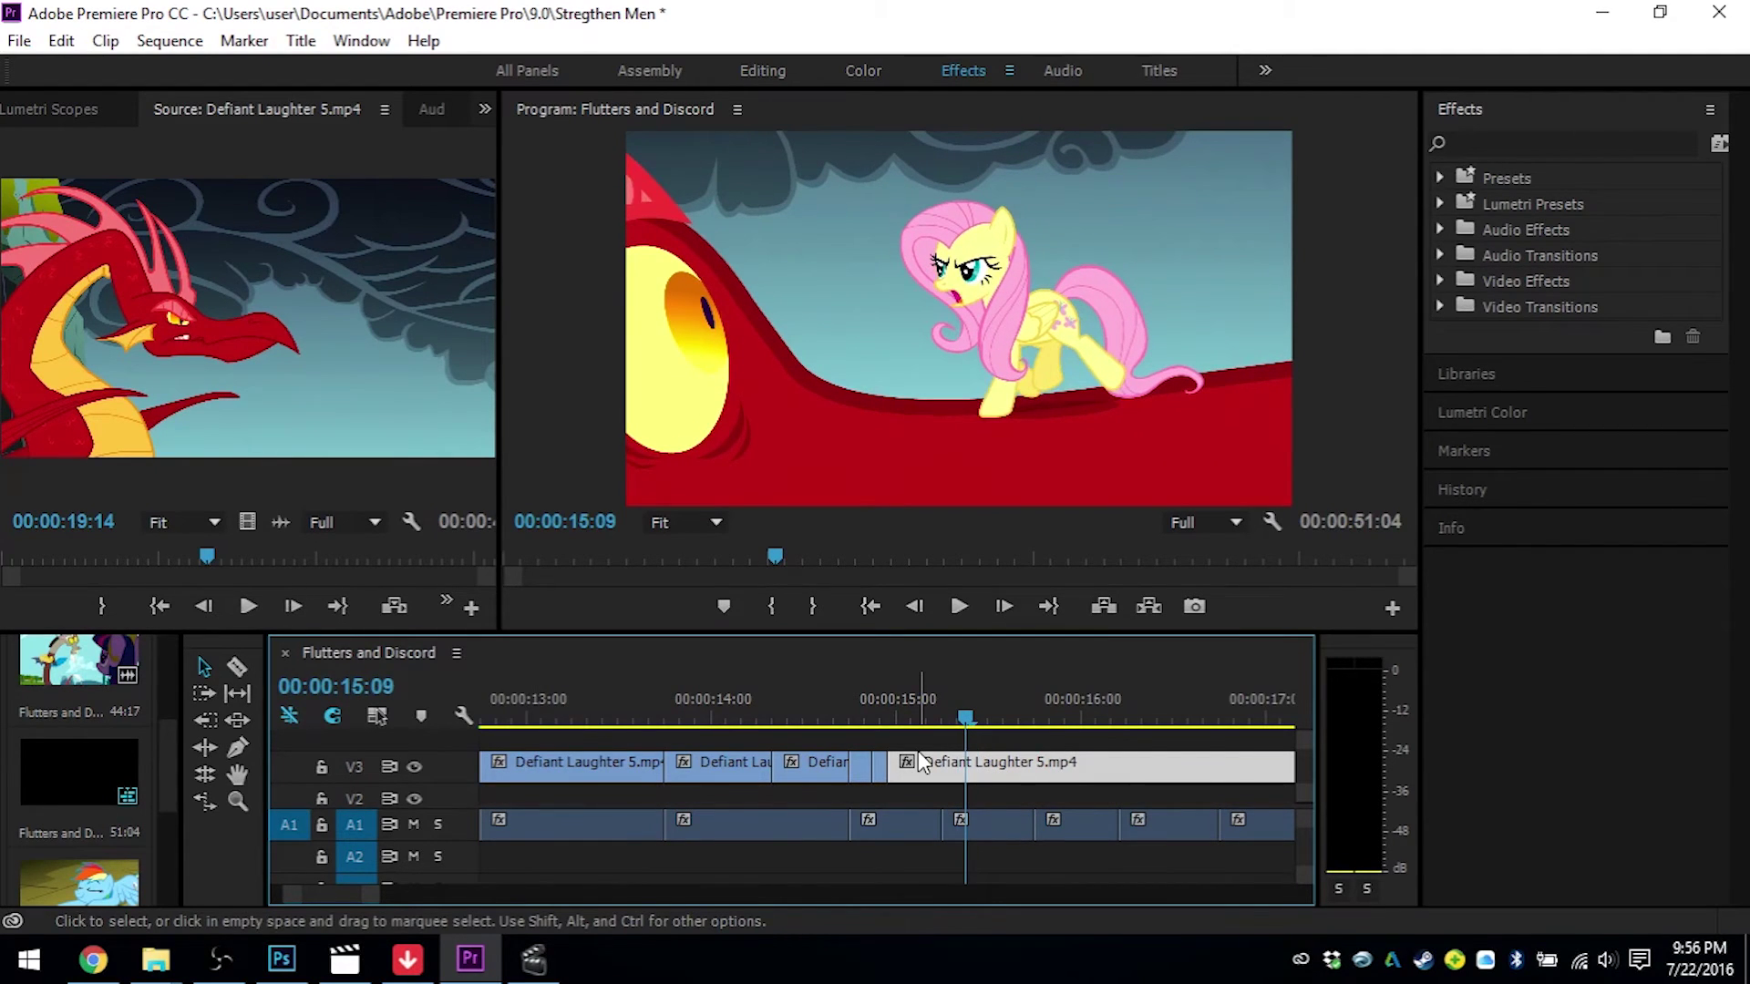
left_click(233, 671)
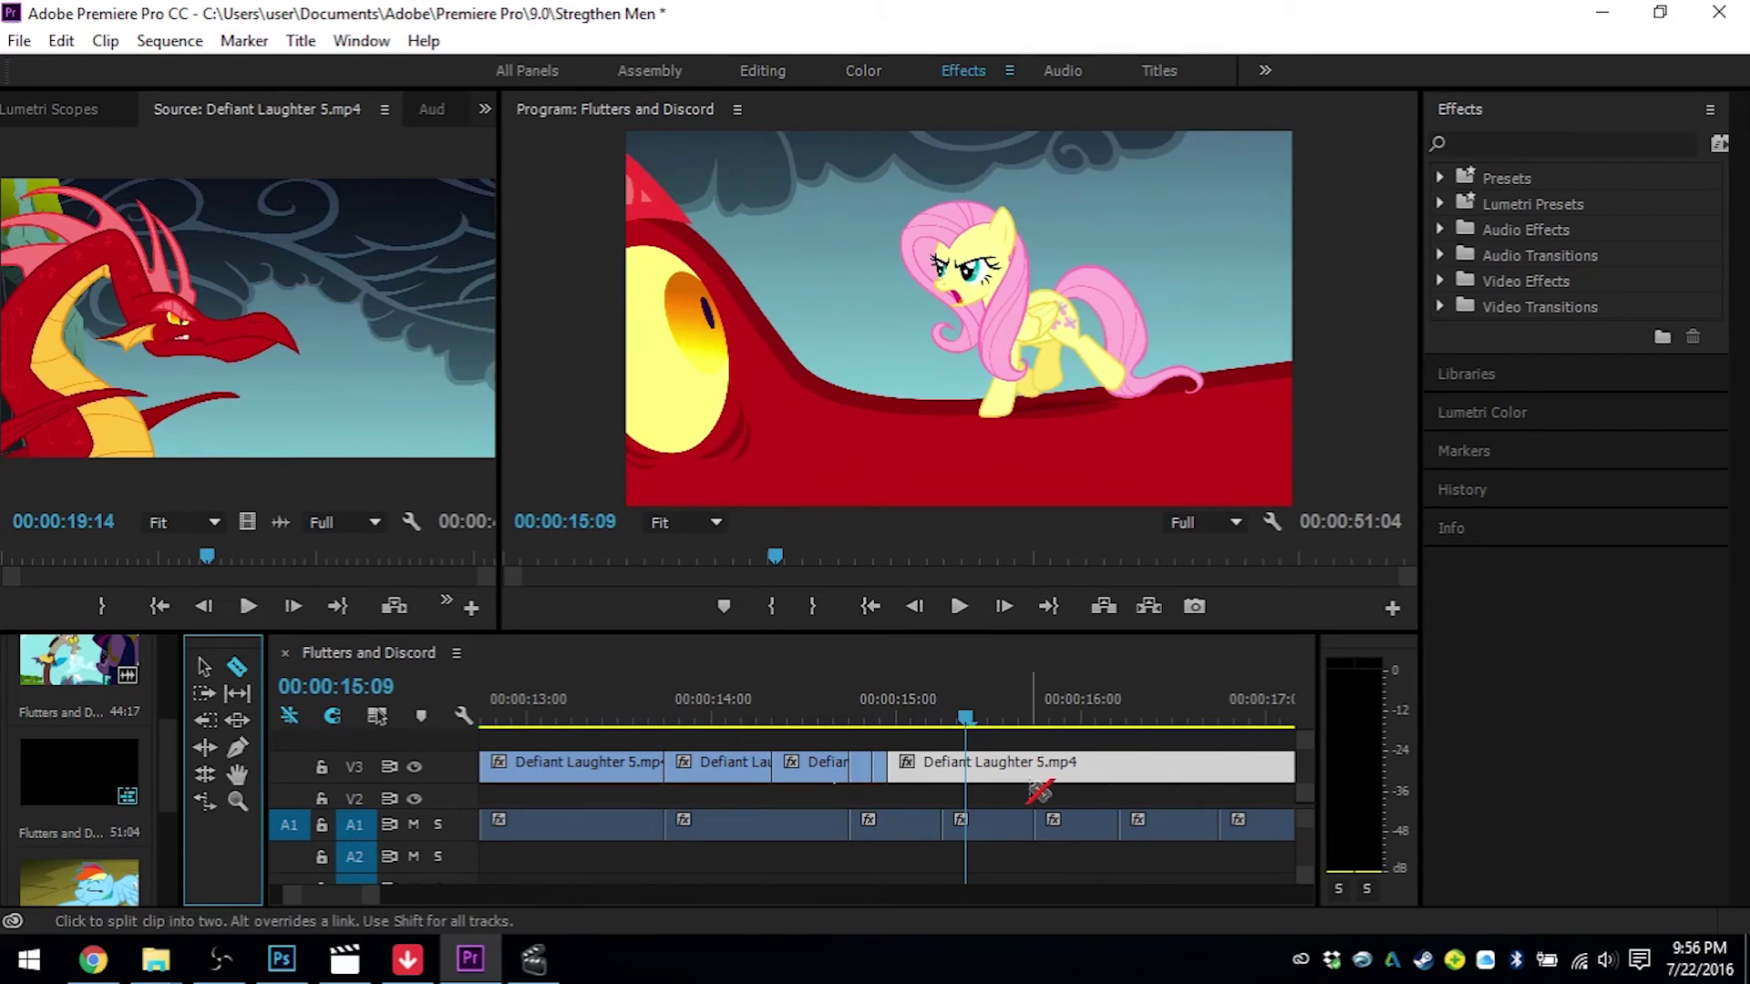
left_click(967, 768)
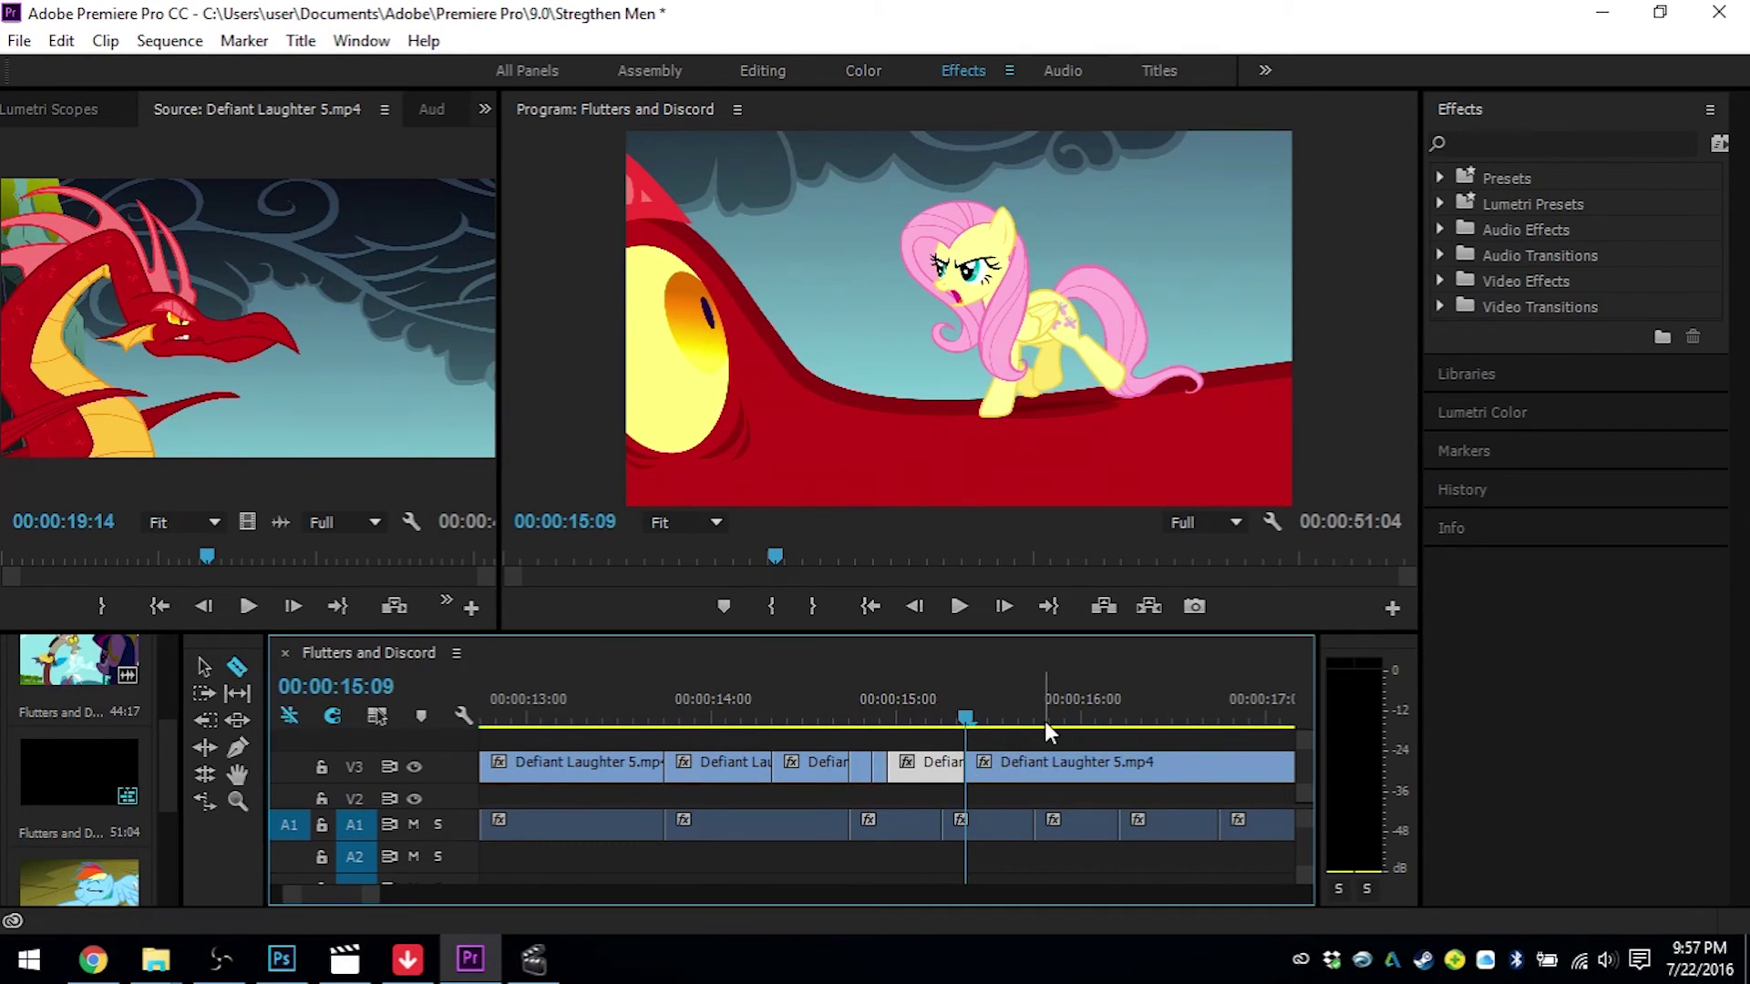
- Go back through the frames before the new cut and split the V3 piece starting at 00:00:14:23 at 00:00:15:01
key("Left")
key("Left")
key("Left")
key("Left")
key("Left")
key("Left")
key("Left")
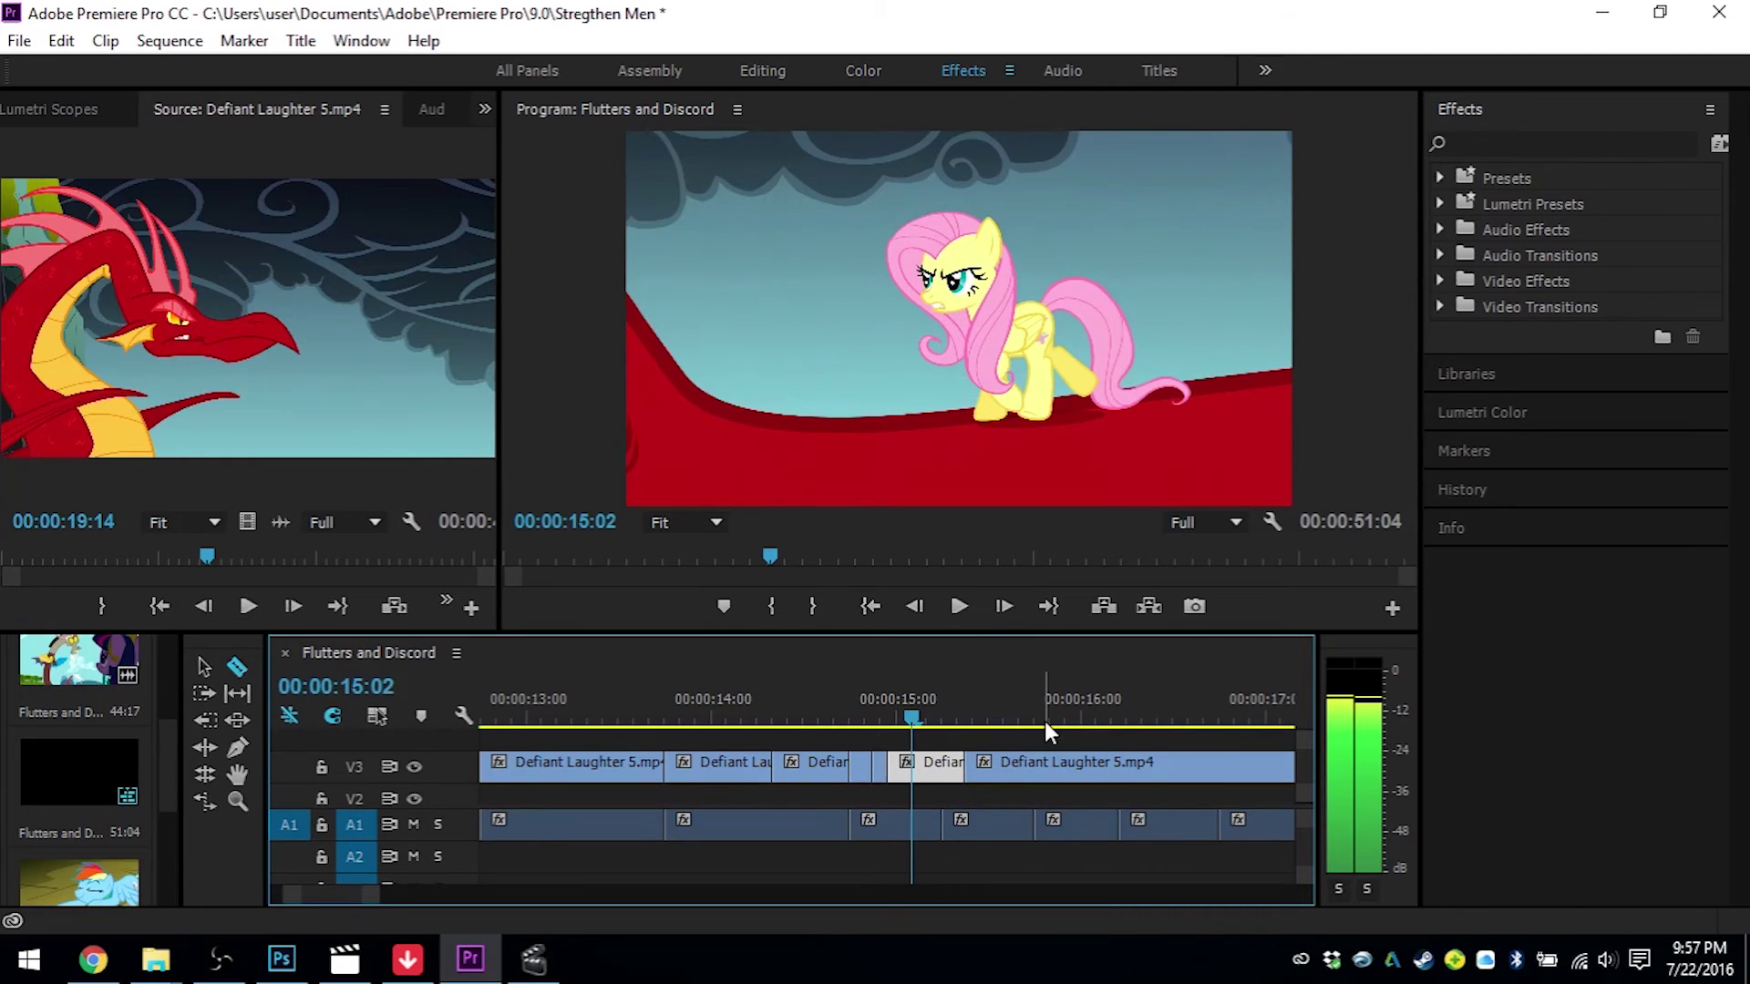
key("Left")
key("Left")
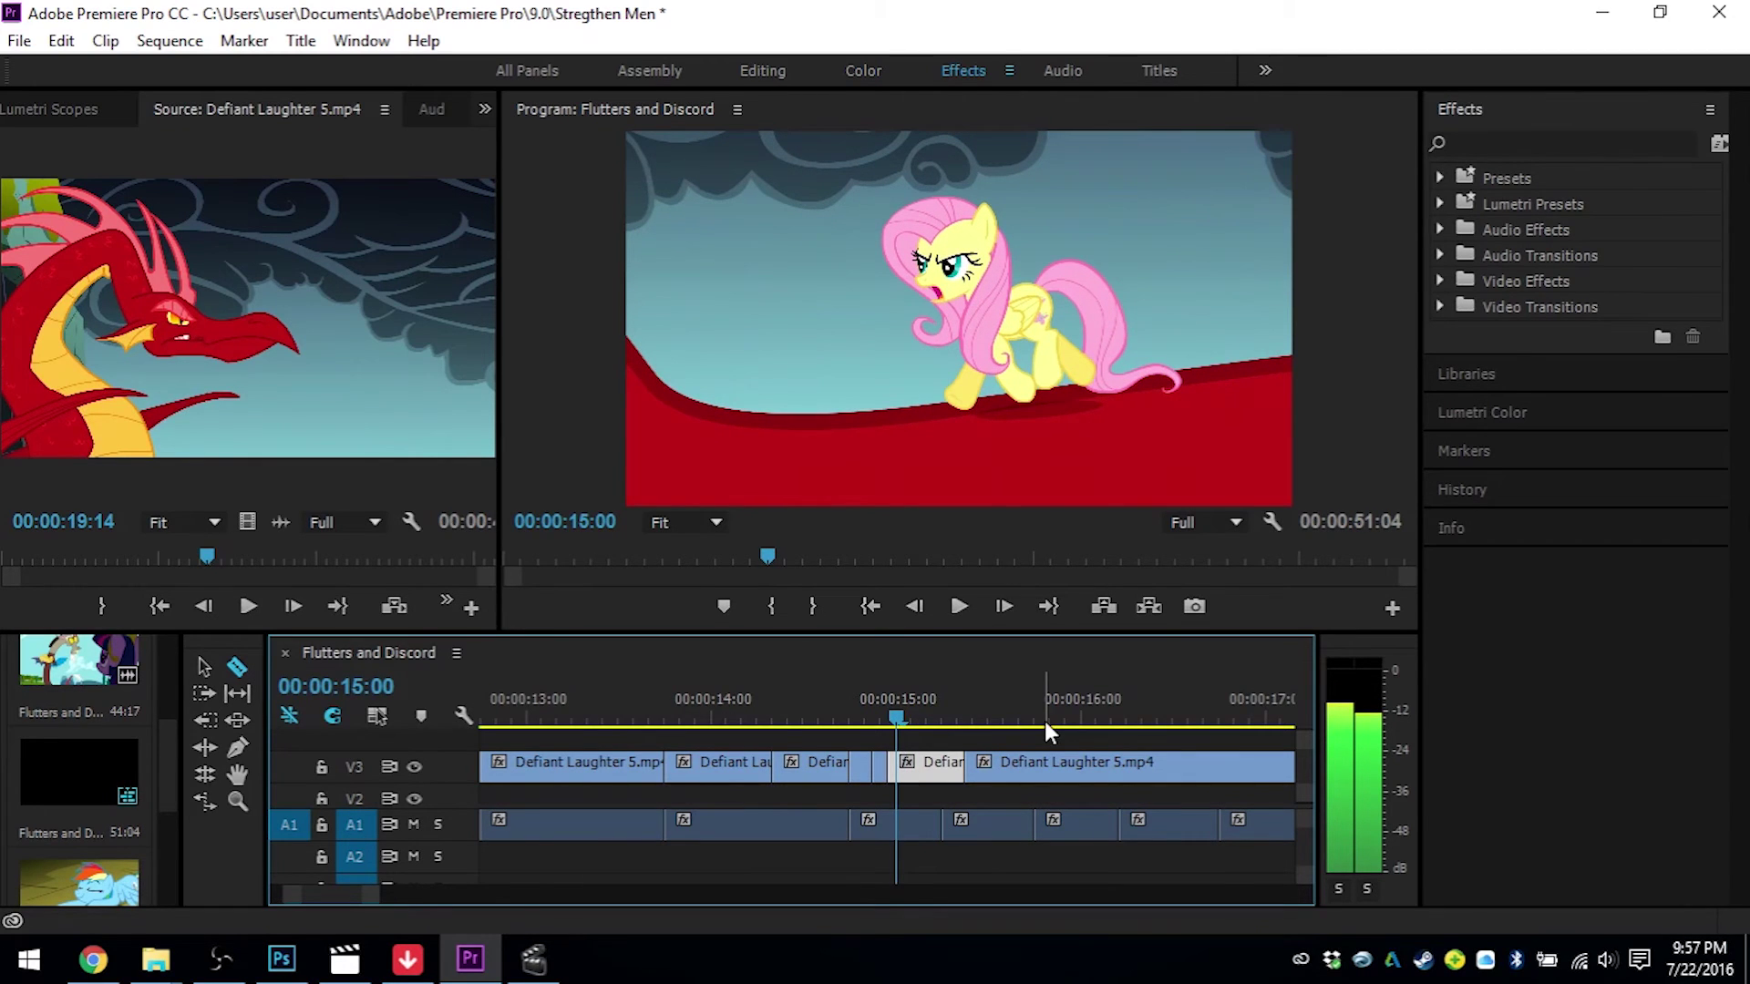
key("Right")
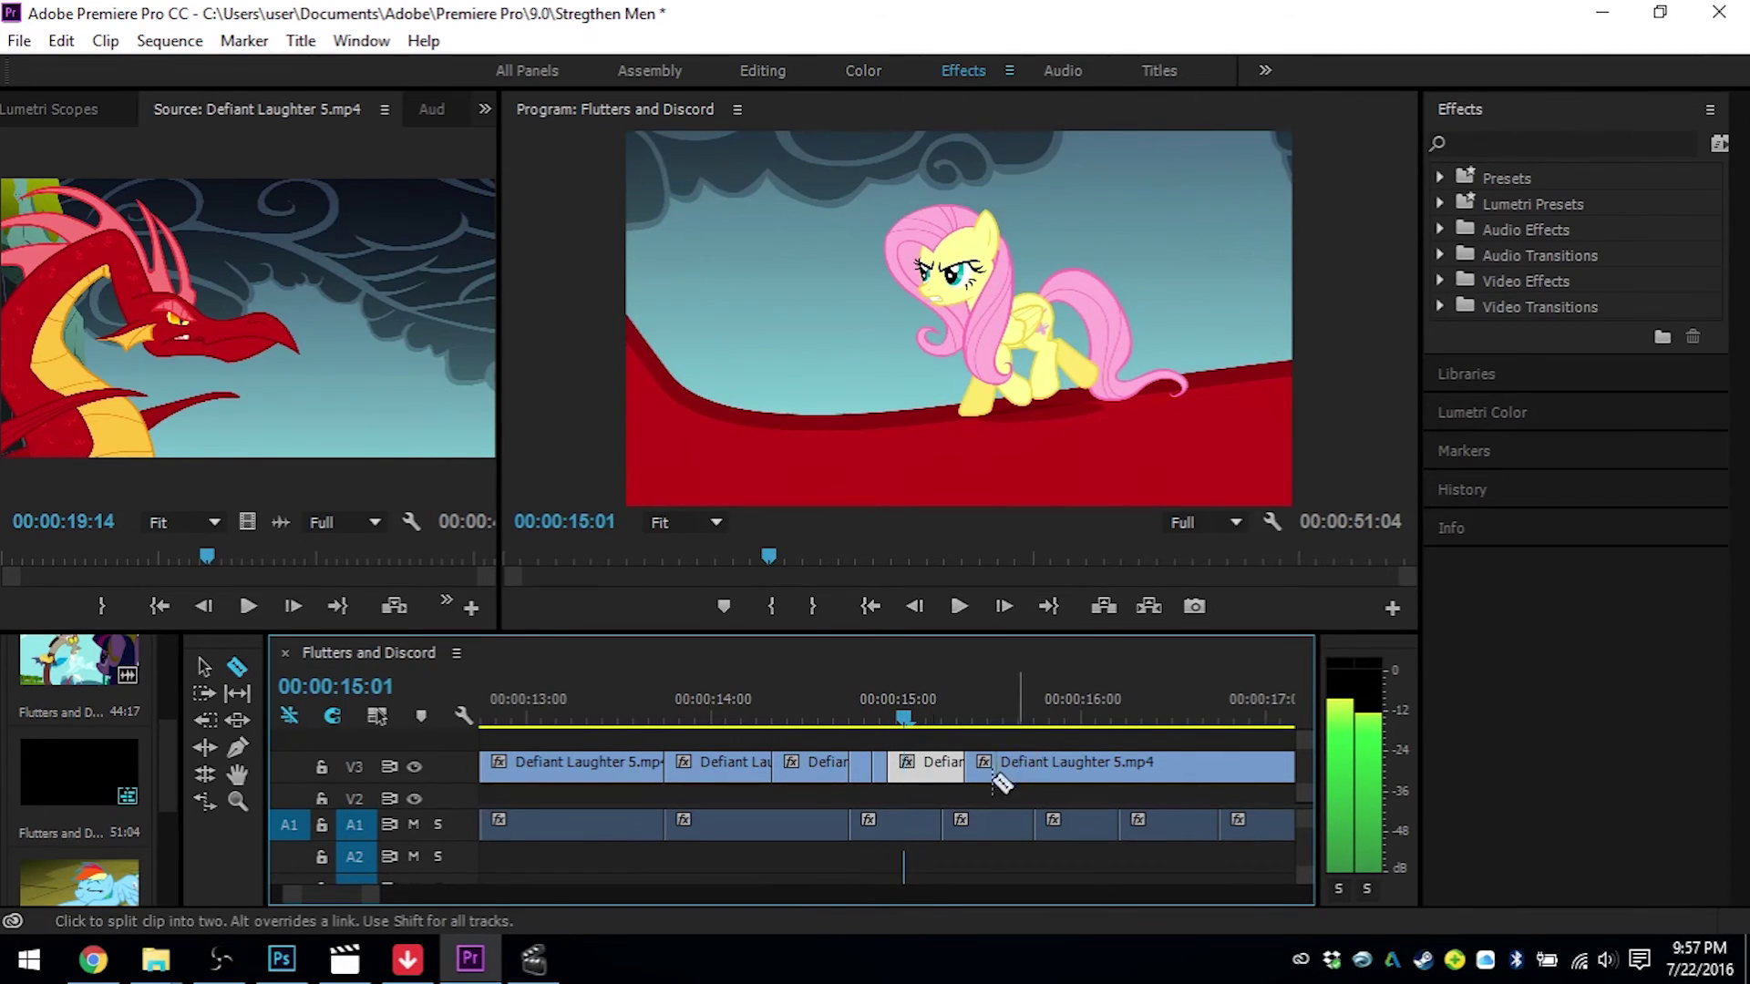
key("ctrl+k")
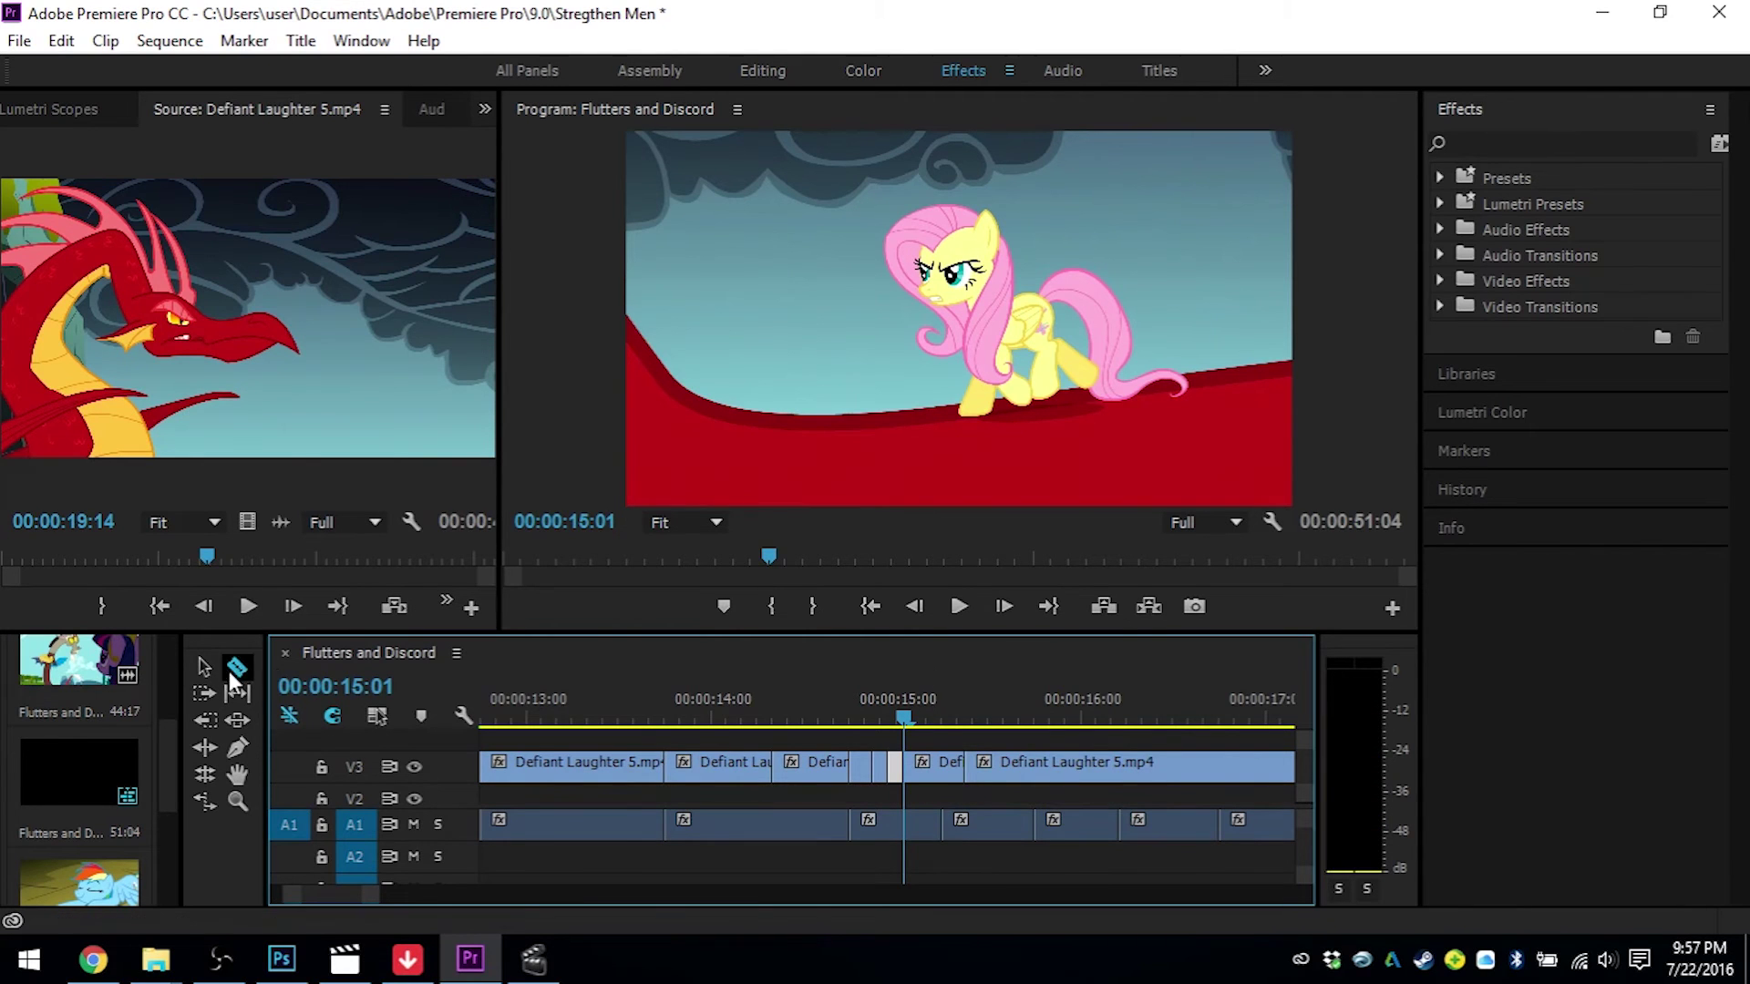
- Delete the V3 piece between 00:00:15:01 and 00:00:15:09 and move the last clip to start at 00:00:15:01
left_click(211, 670)
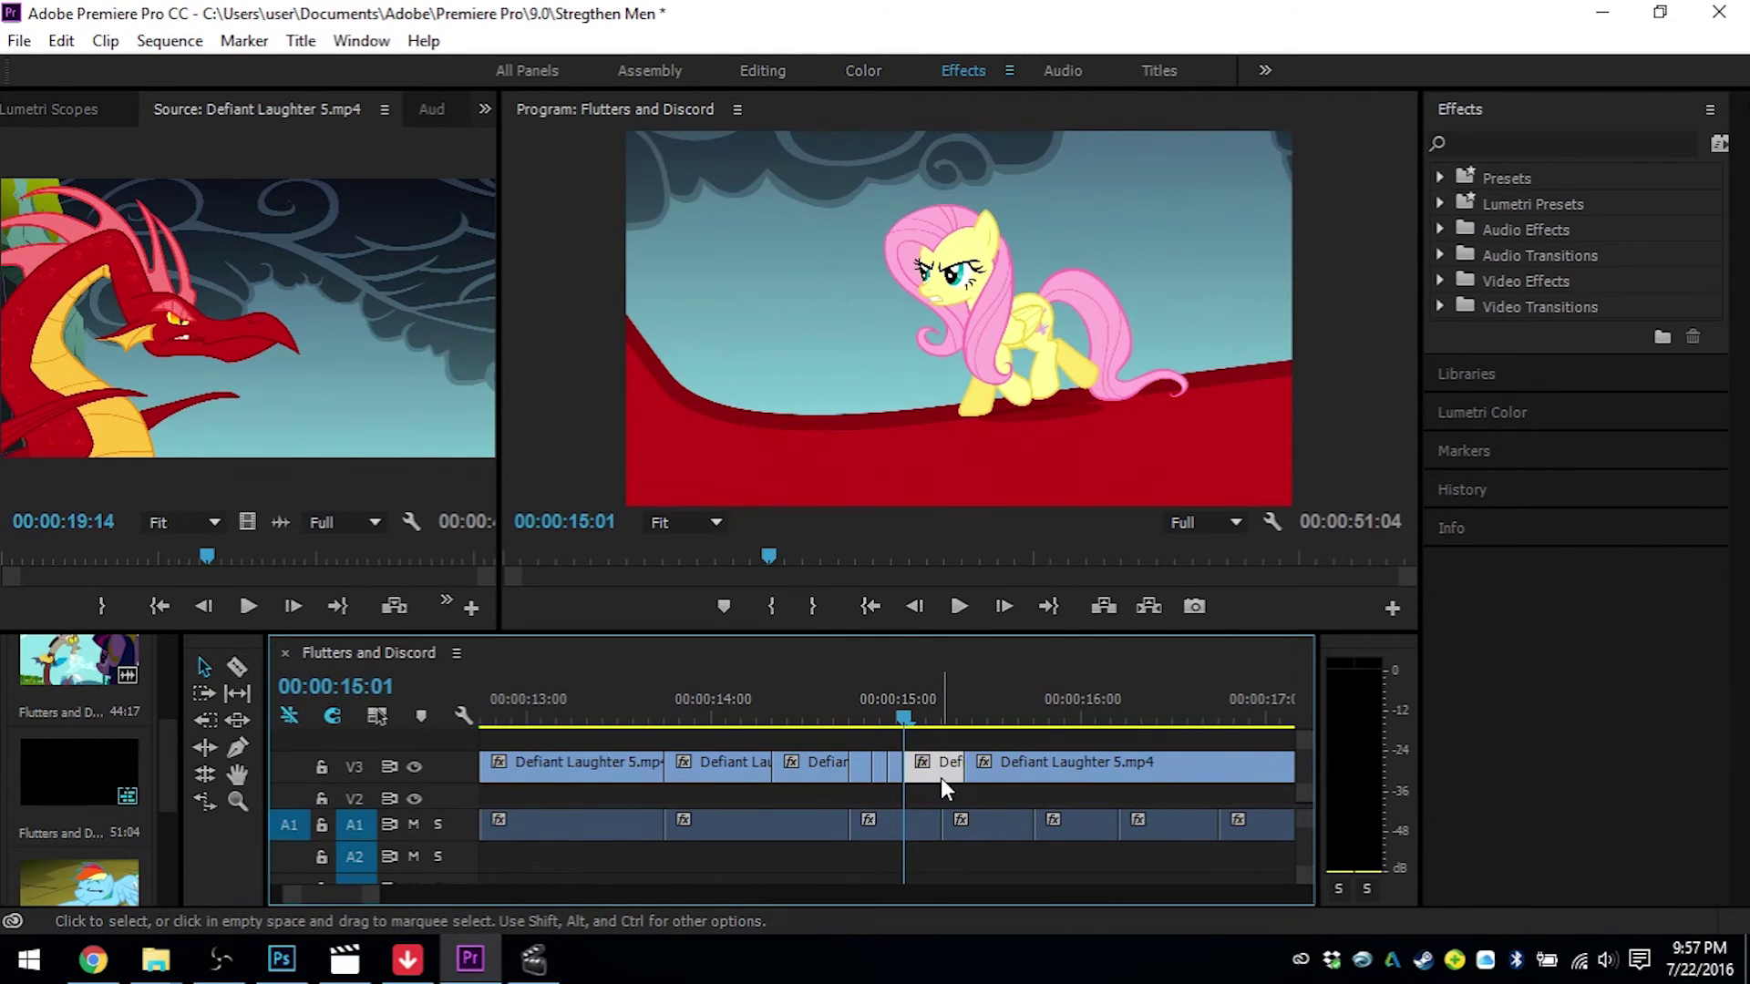
key("Delete")
left_click_drag(1035, 782, 953, 775)
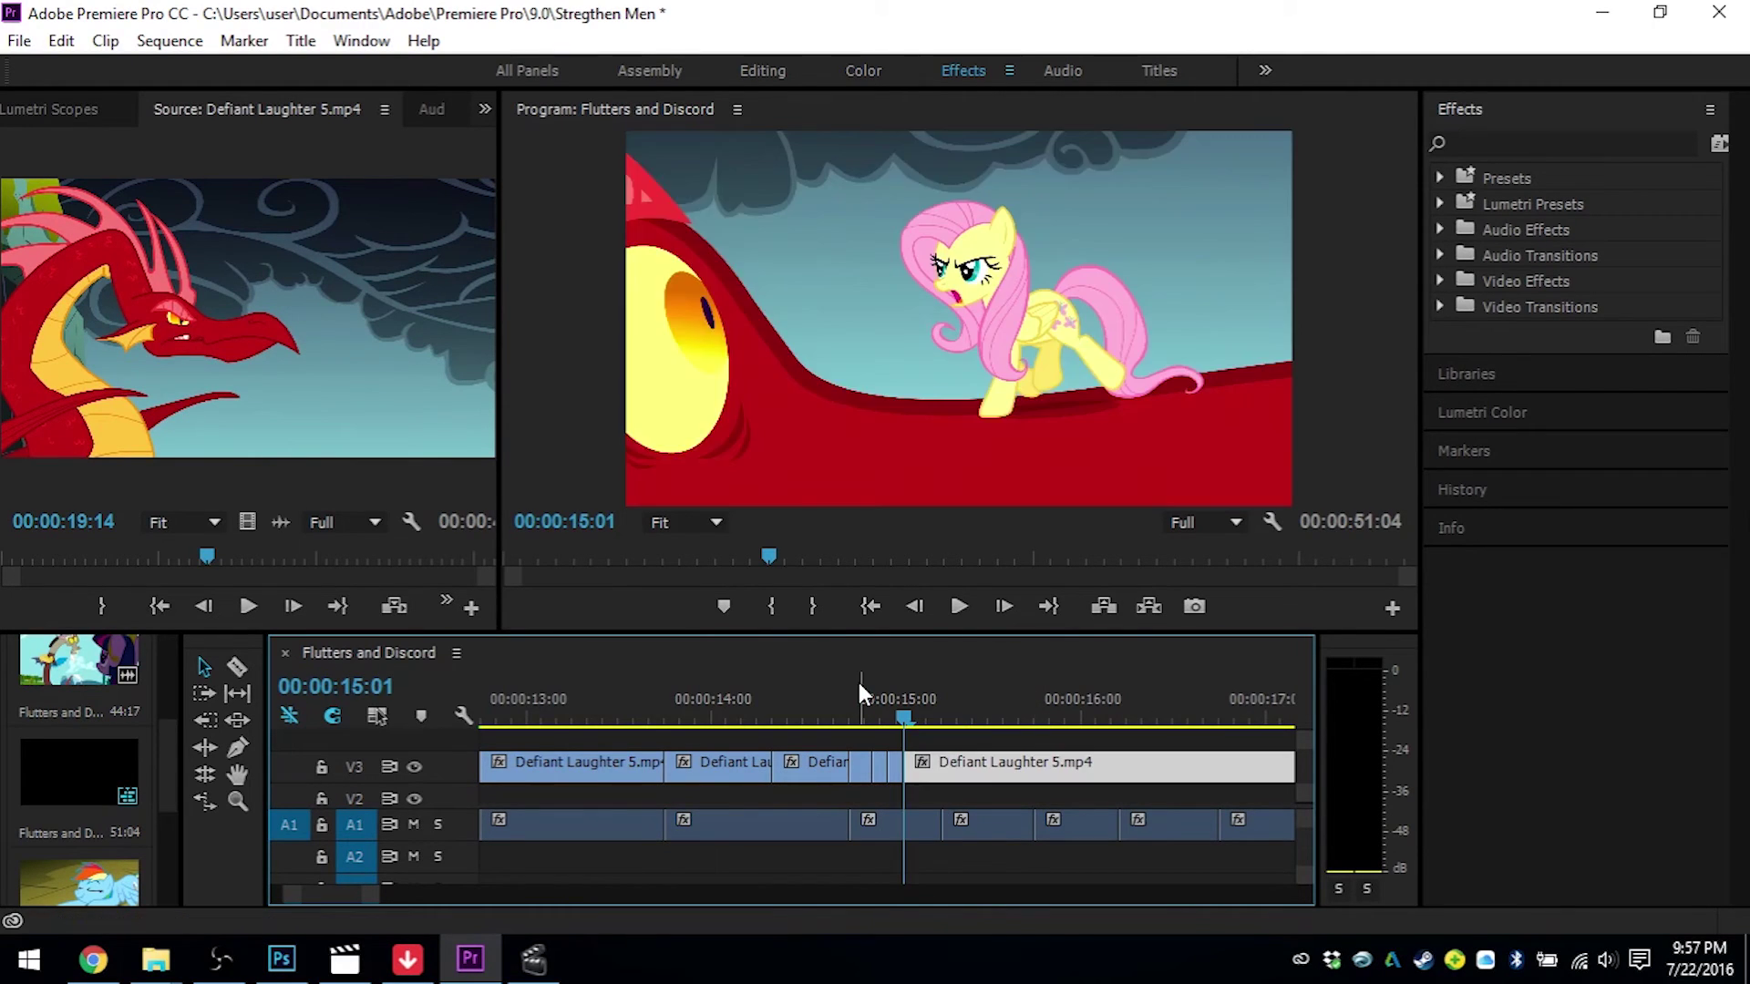
- Play the edited V3 section around 00:00:14:13 to 00:00:15:09 repeatedly to check the mouth movement against the song audio
left_click(859, 685)
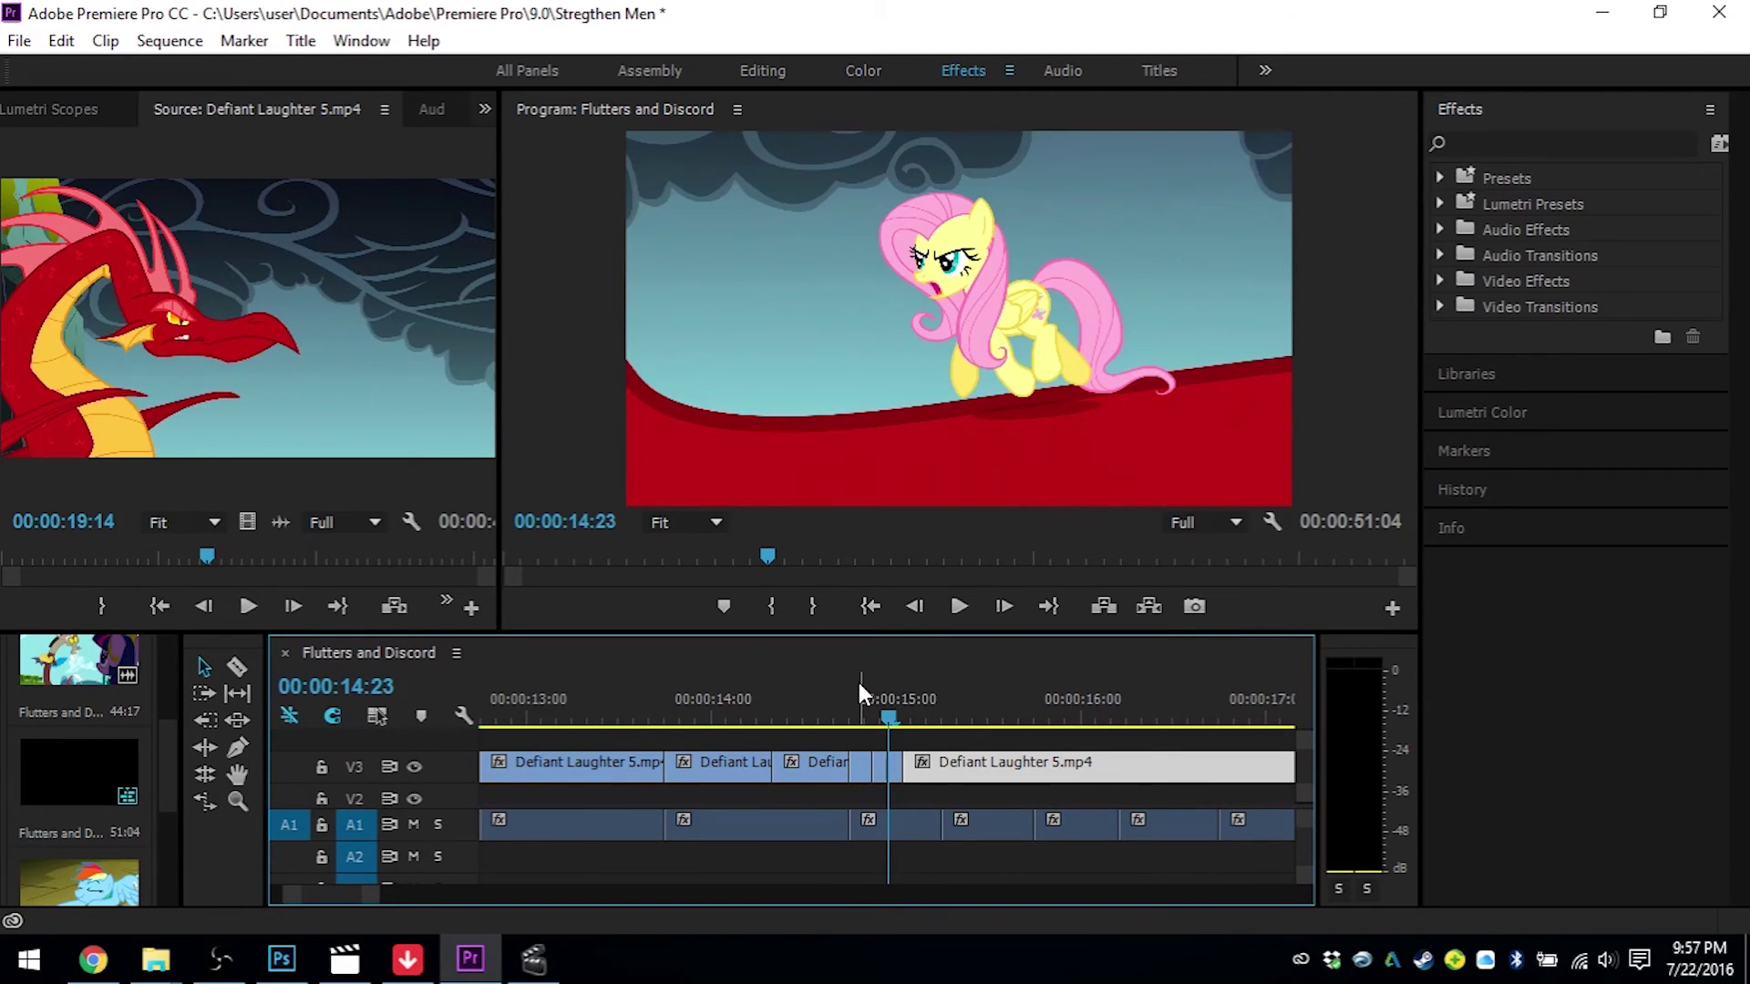
key("space")
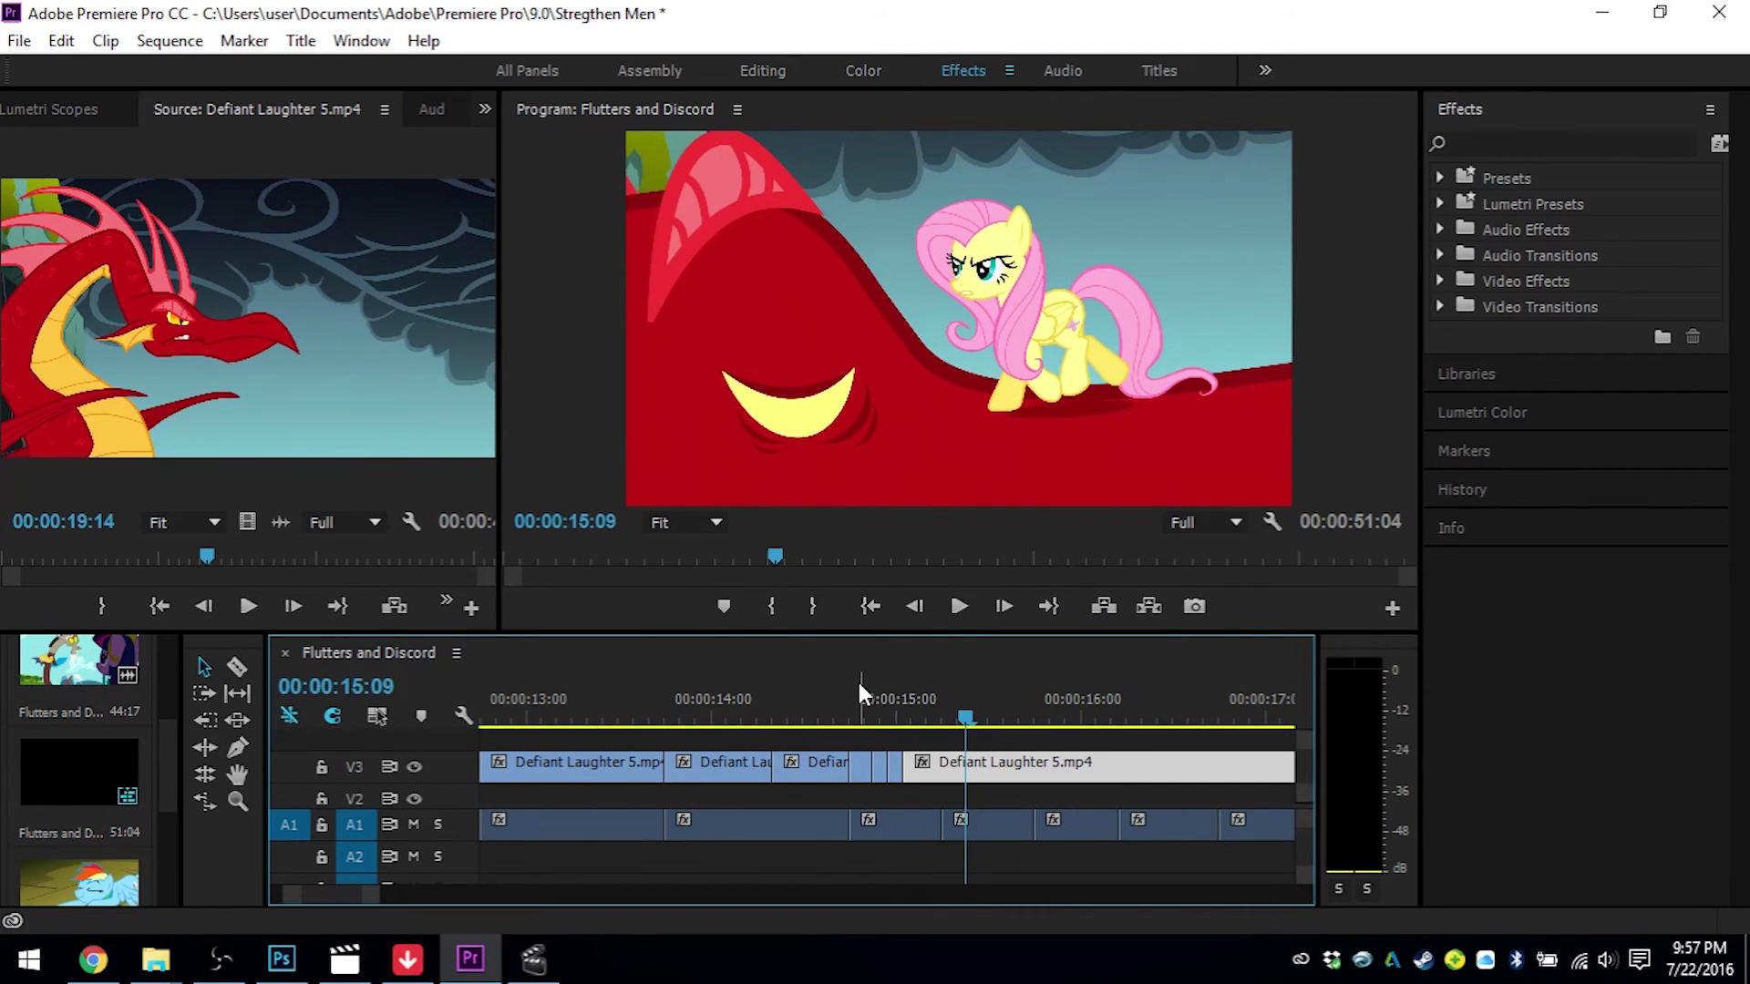
left_click(858, 682)
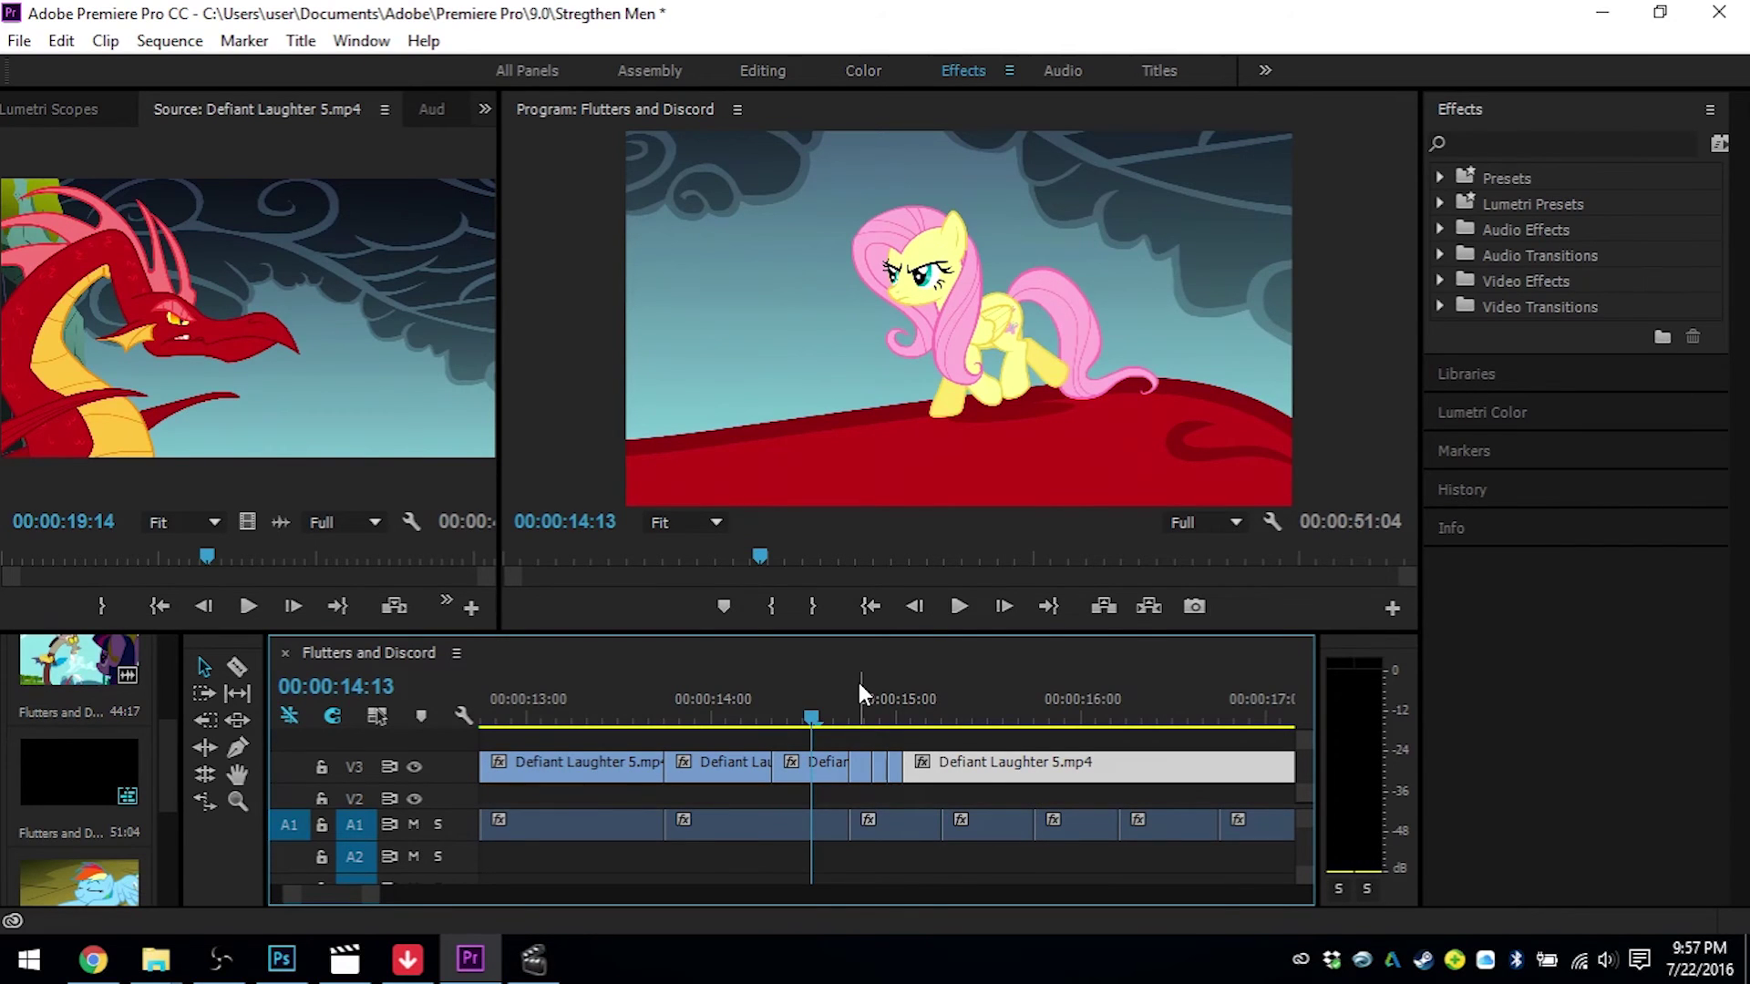
key("space")
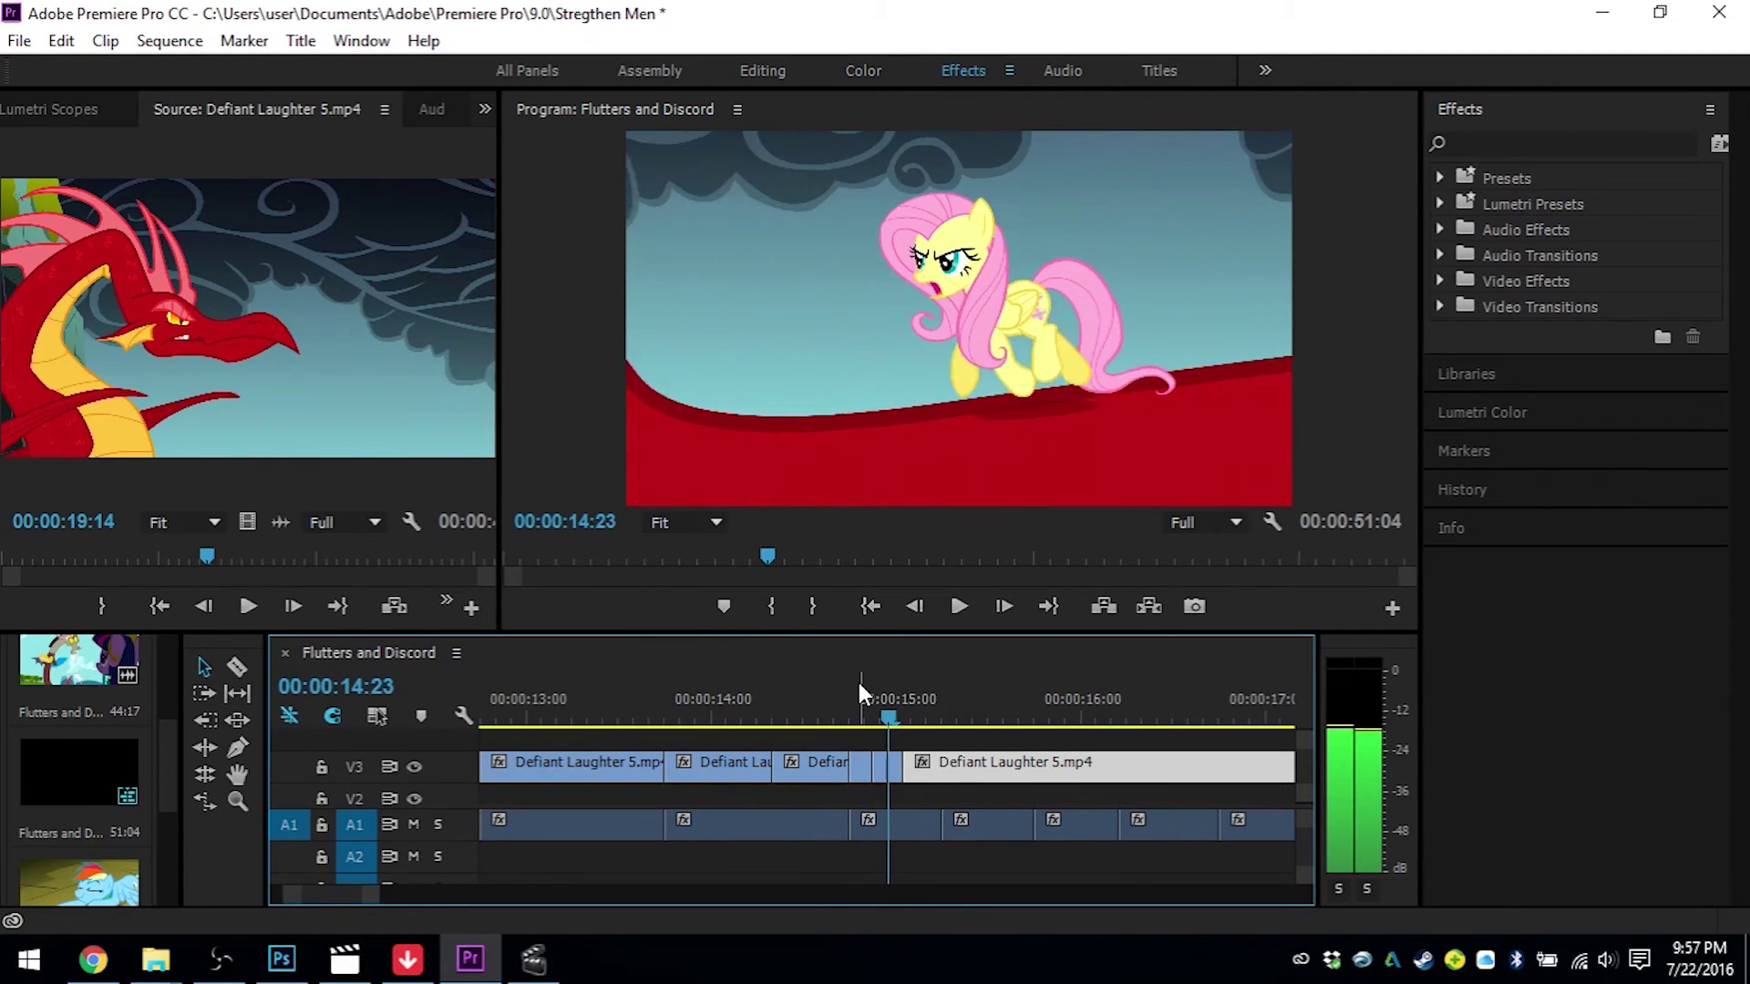
key("space")
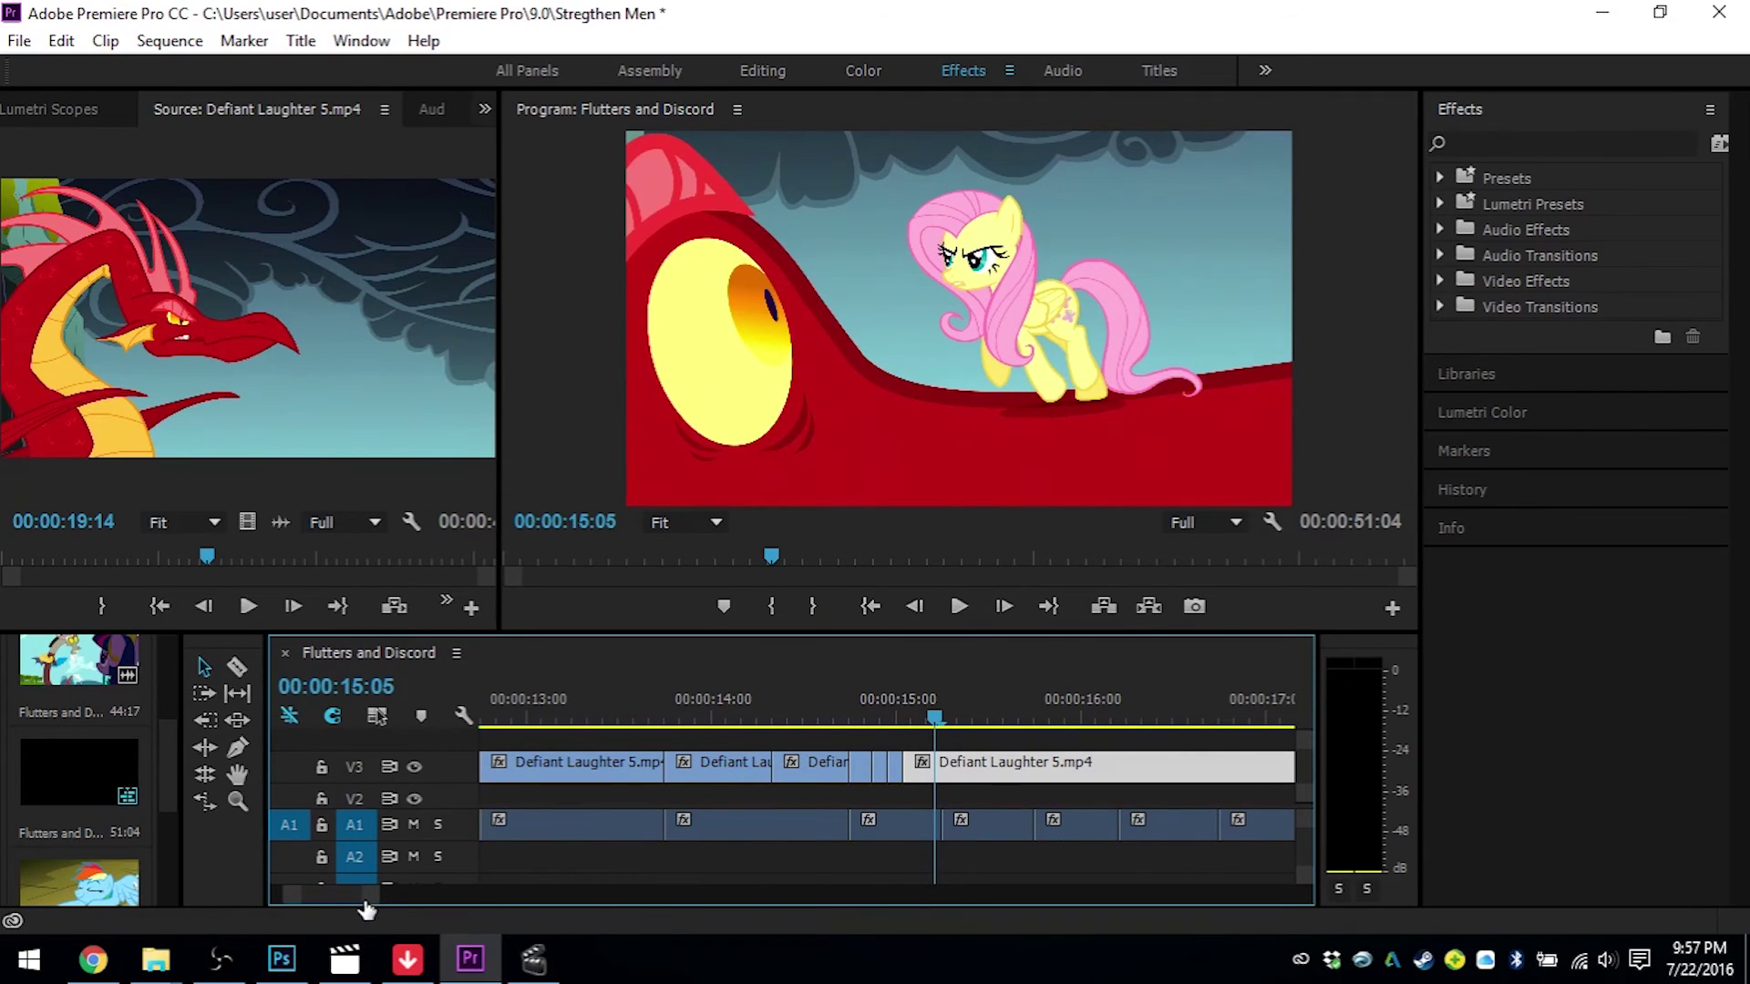
left_click_drag(377, 894, 319, 925)
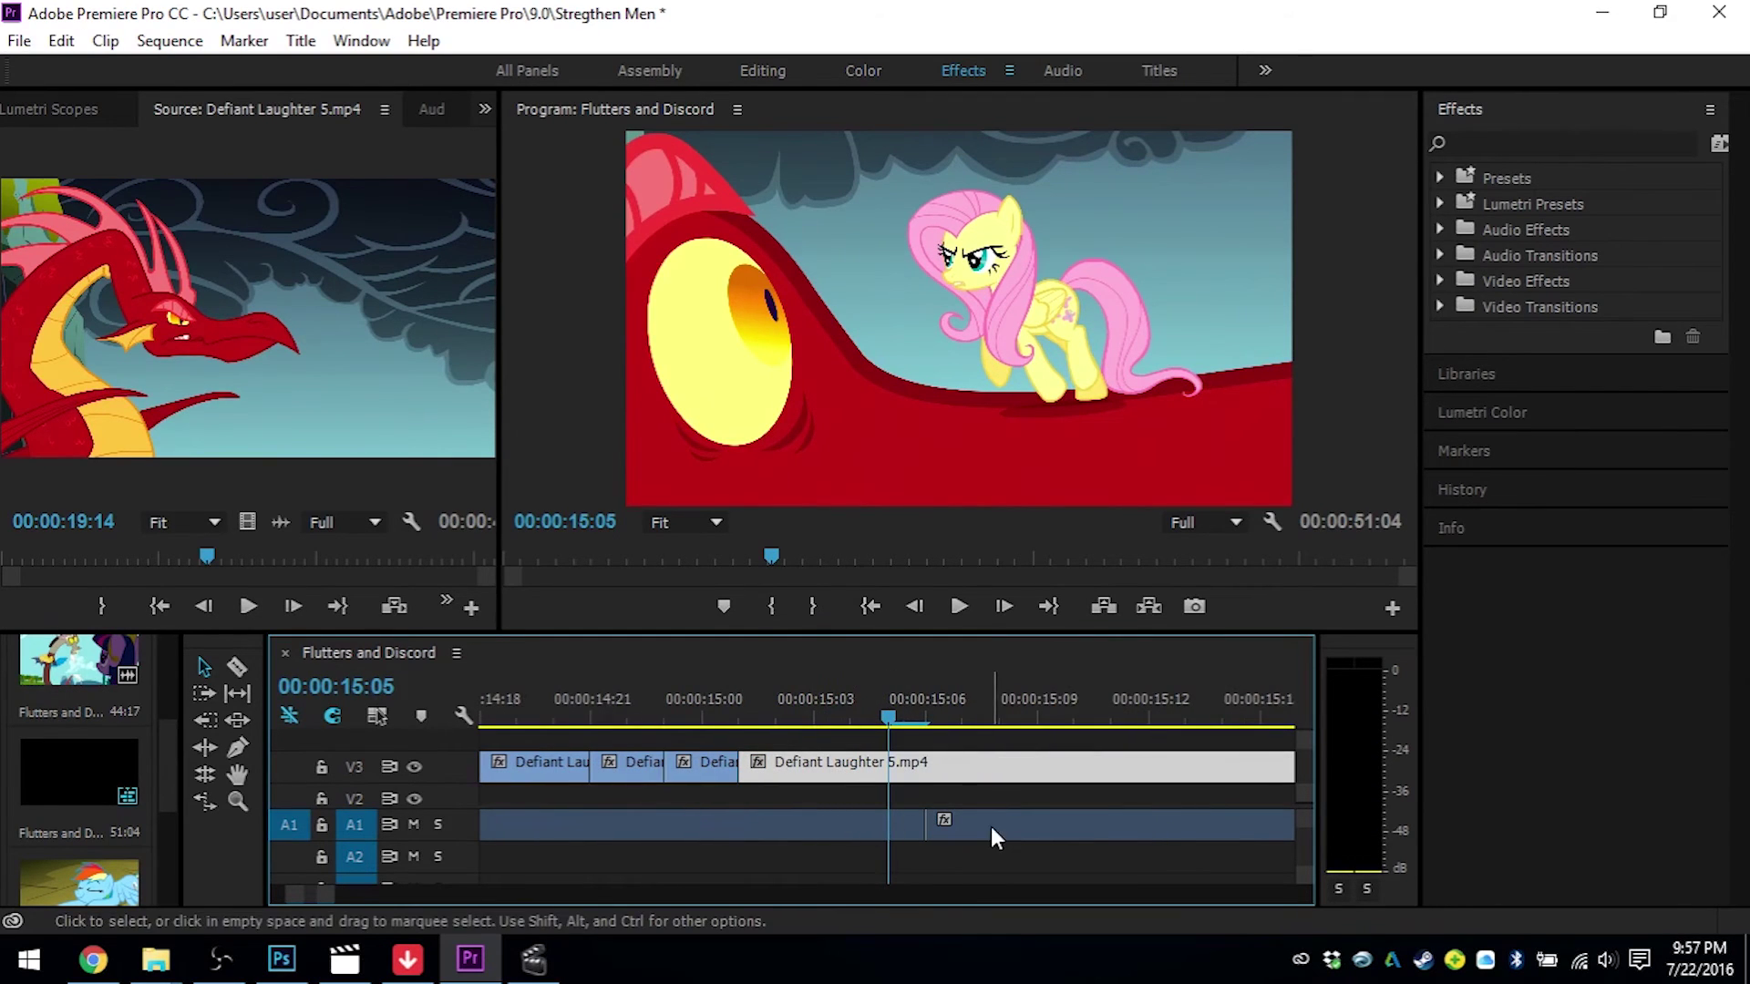
left_click_drag(330, 906, 480, 903)
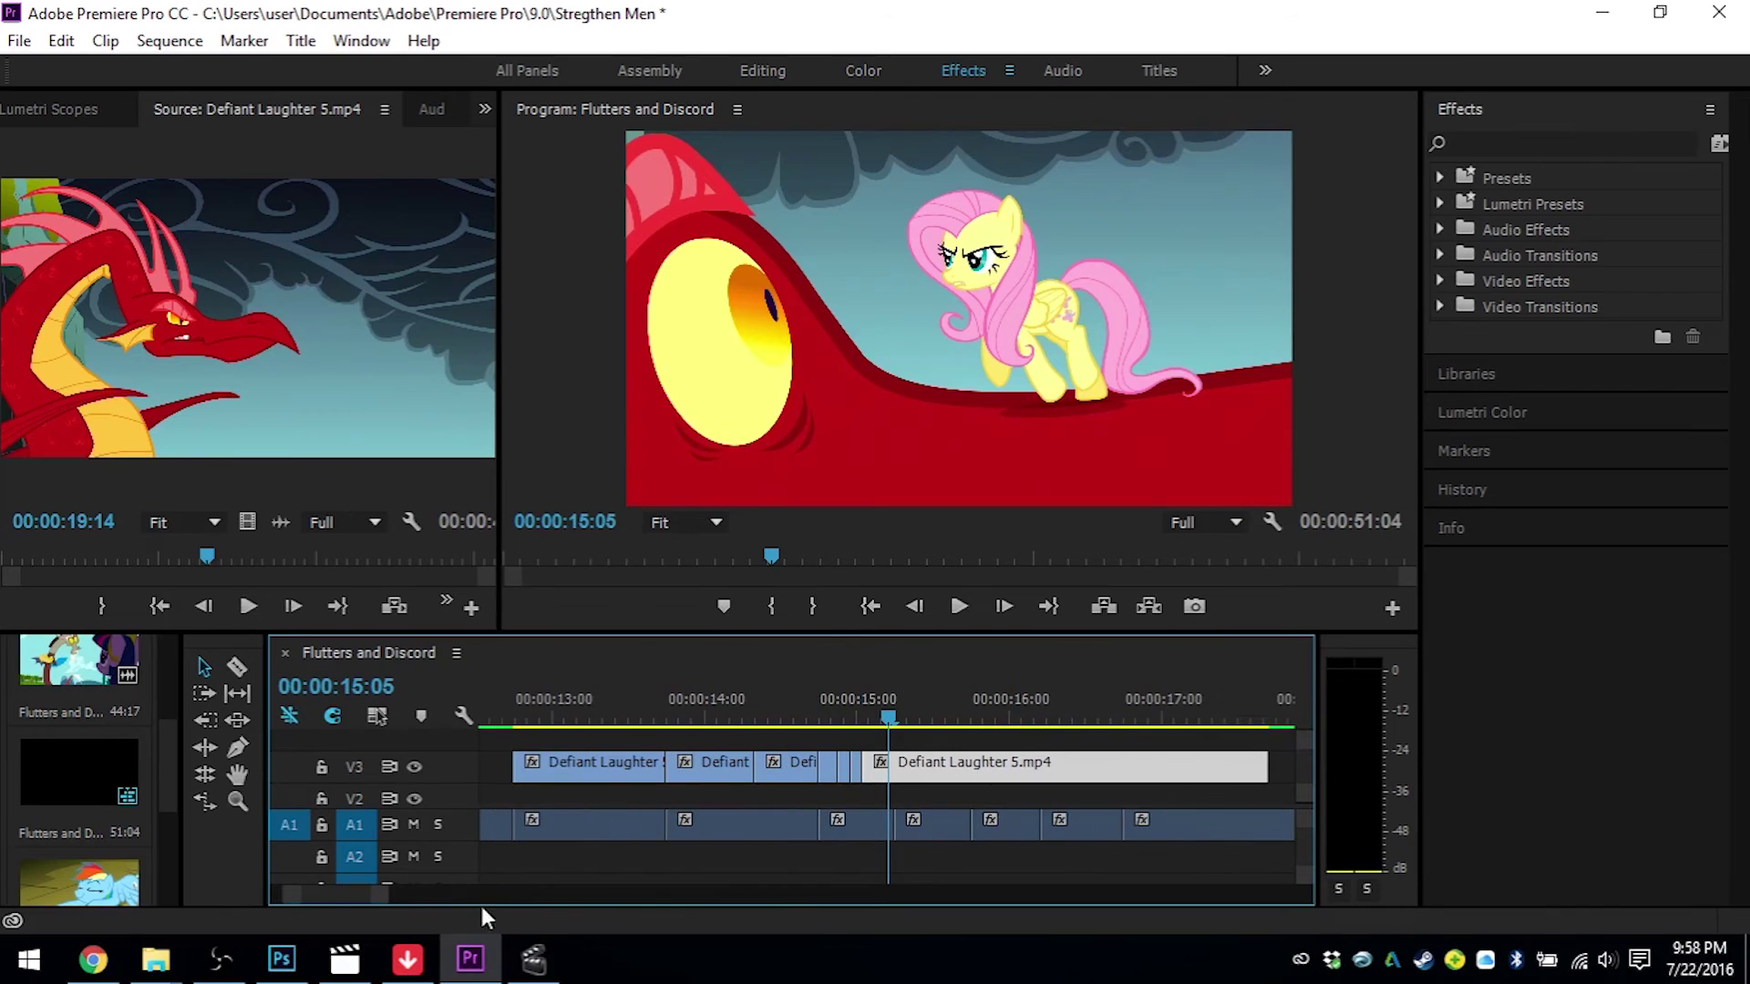
left_click(803, 693)
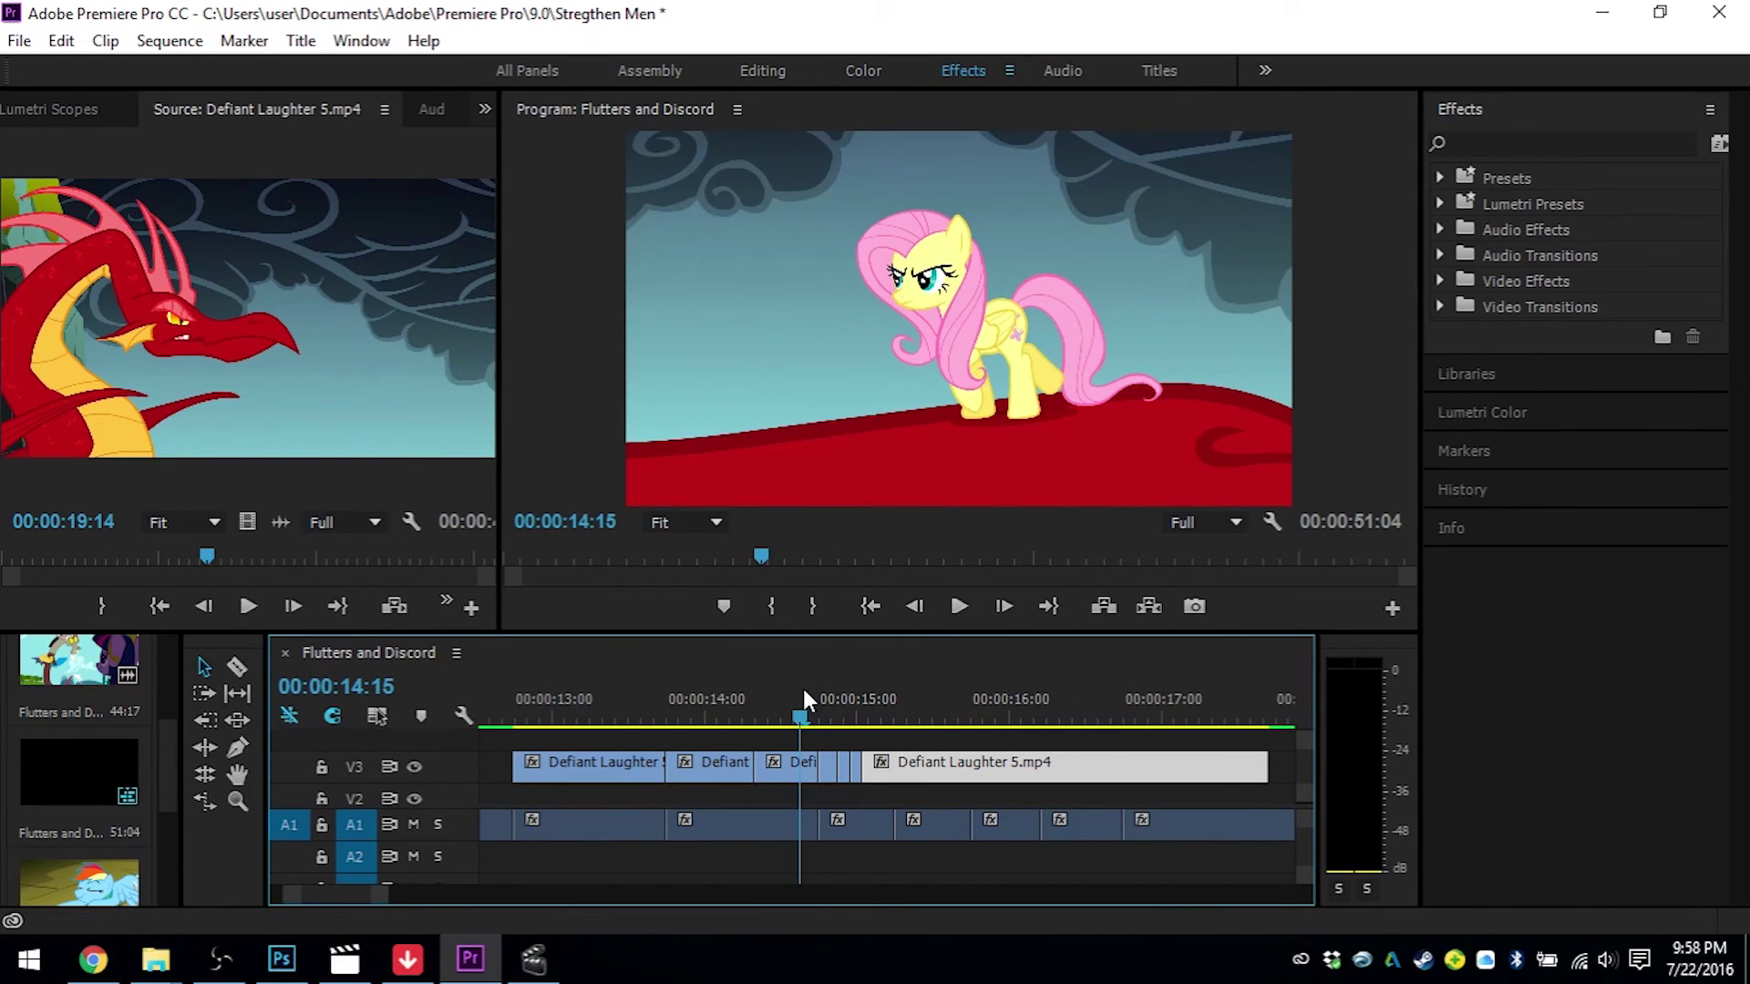
key("space")
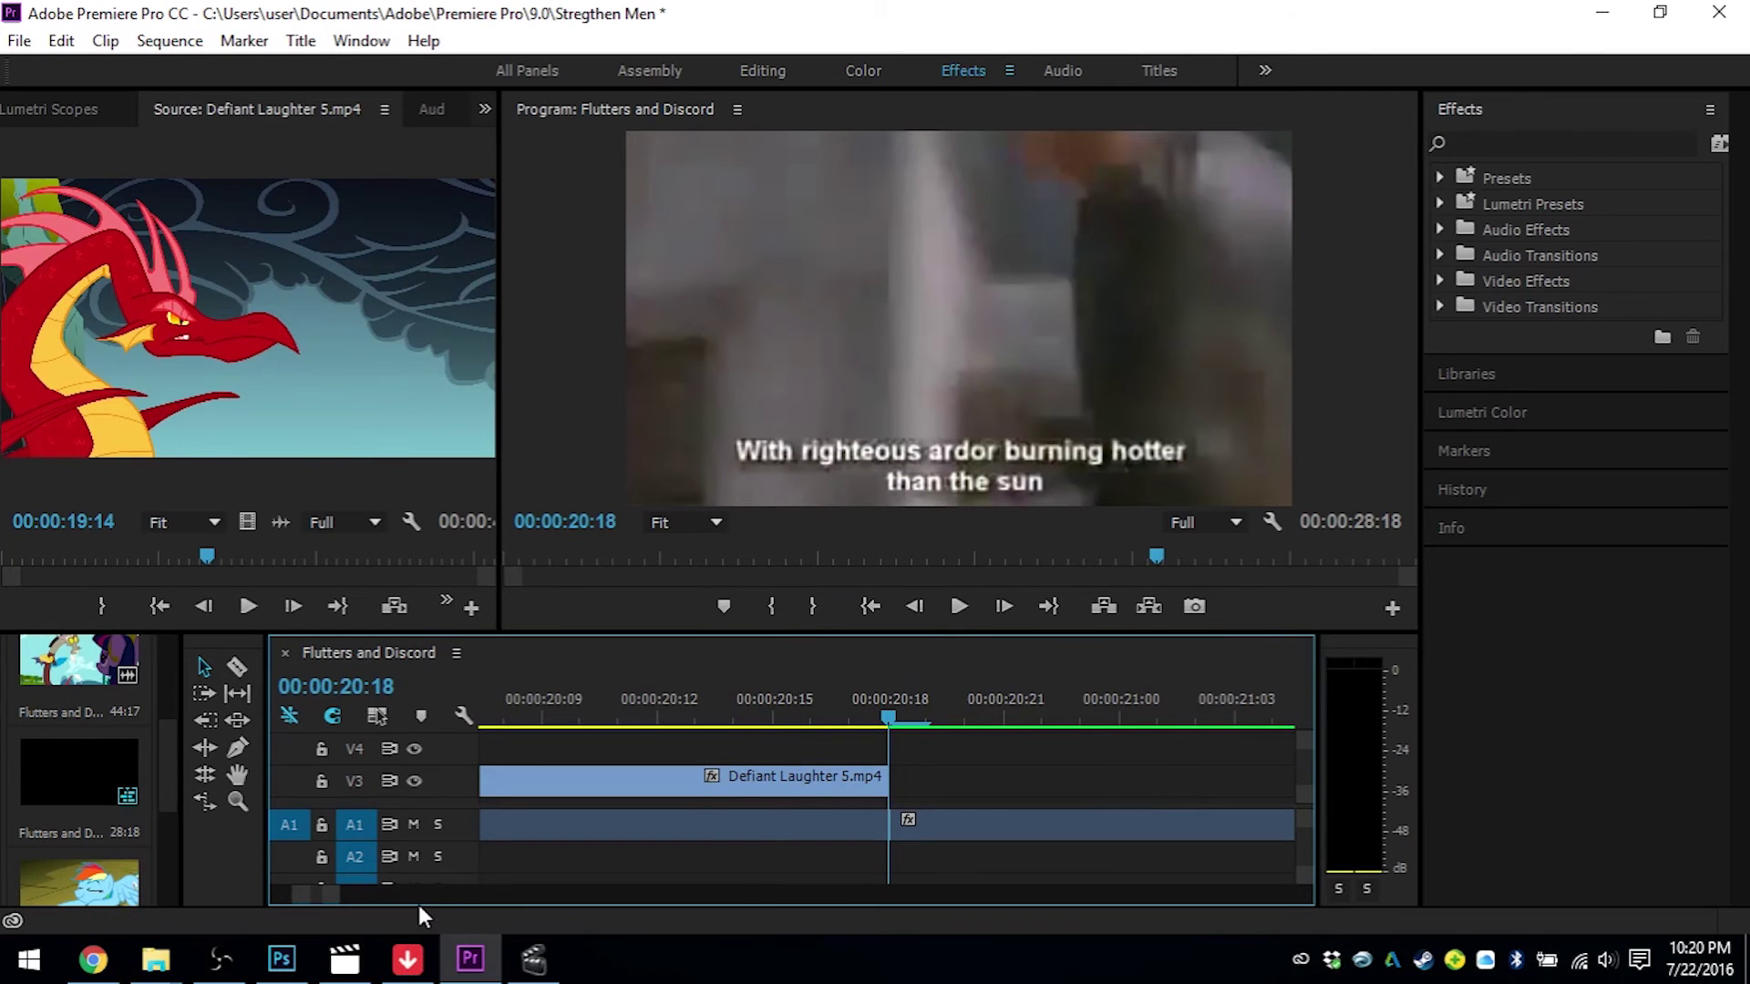
- Review the whole Flutters and Discord sequence, comparing the edited V3 pieces with the Jet Li clip on V1
left_click_drag(336, 911, 495, 928)
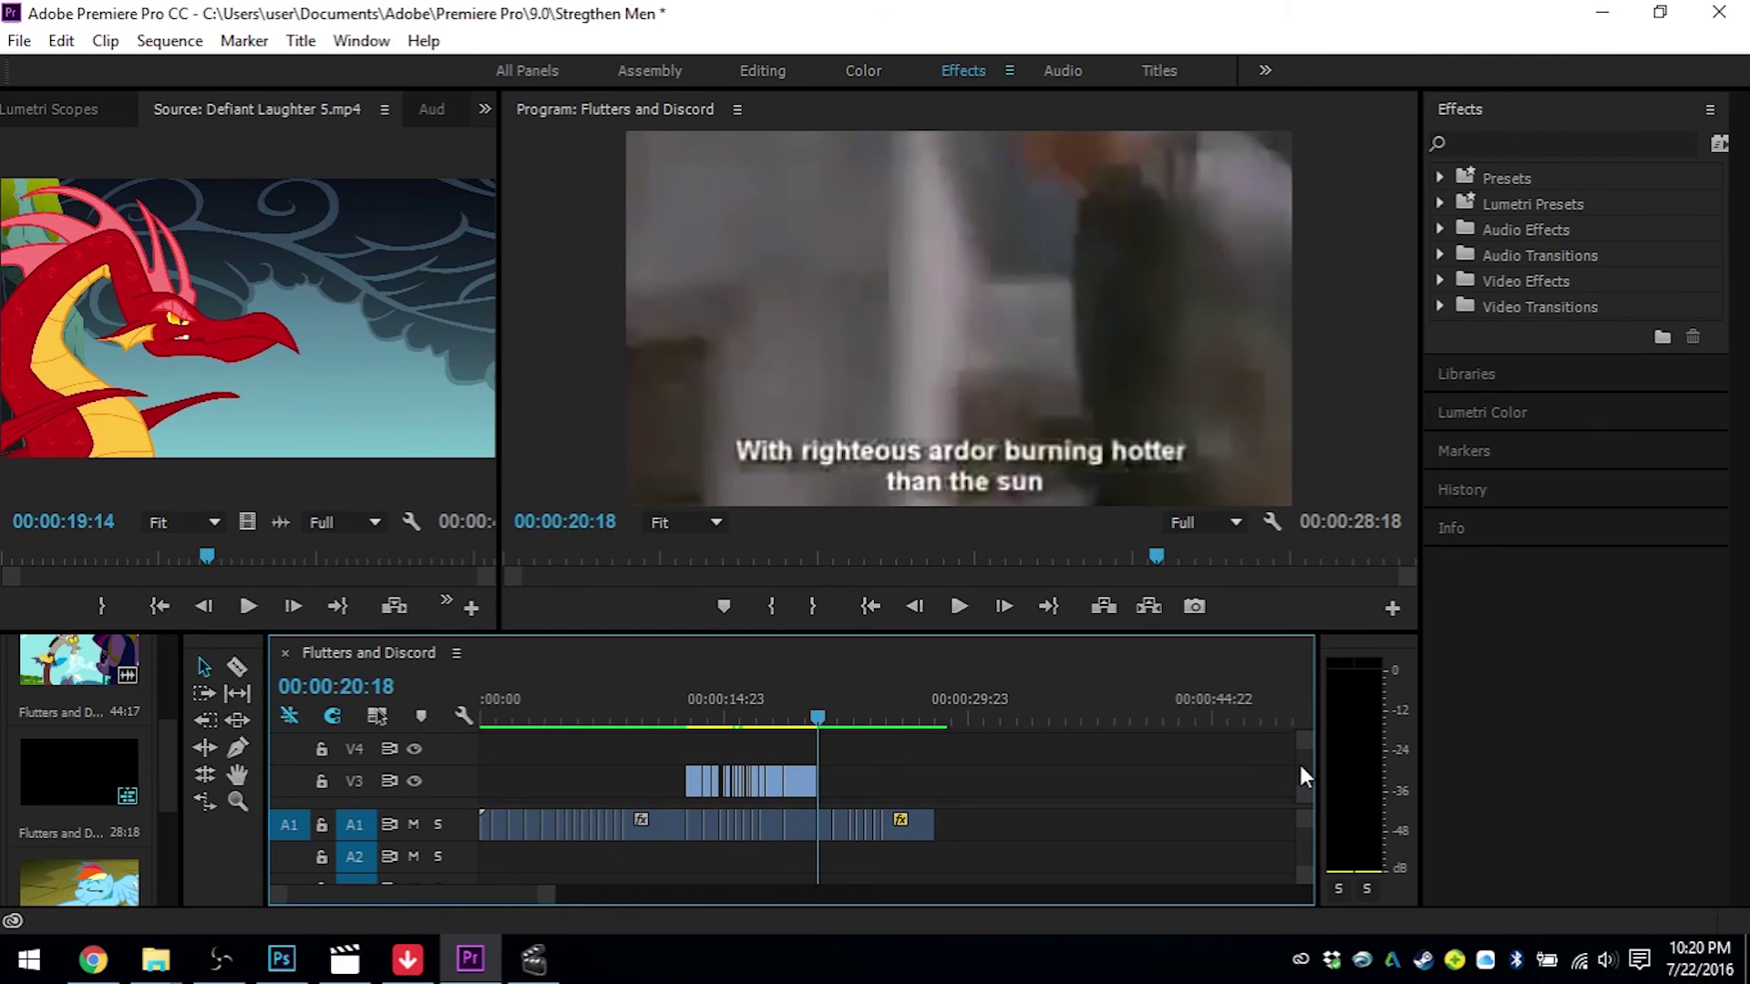
scroll(1301, 768, "down", 2)
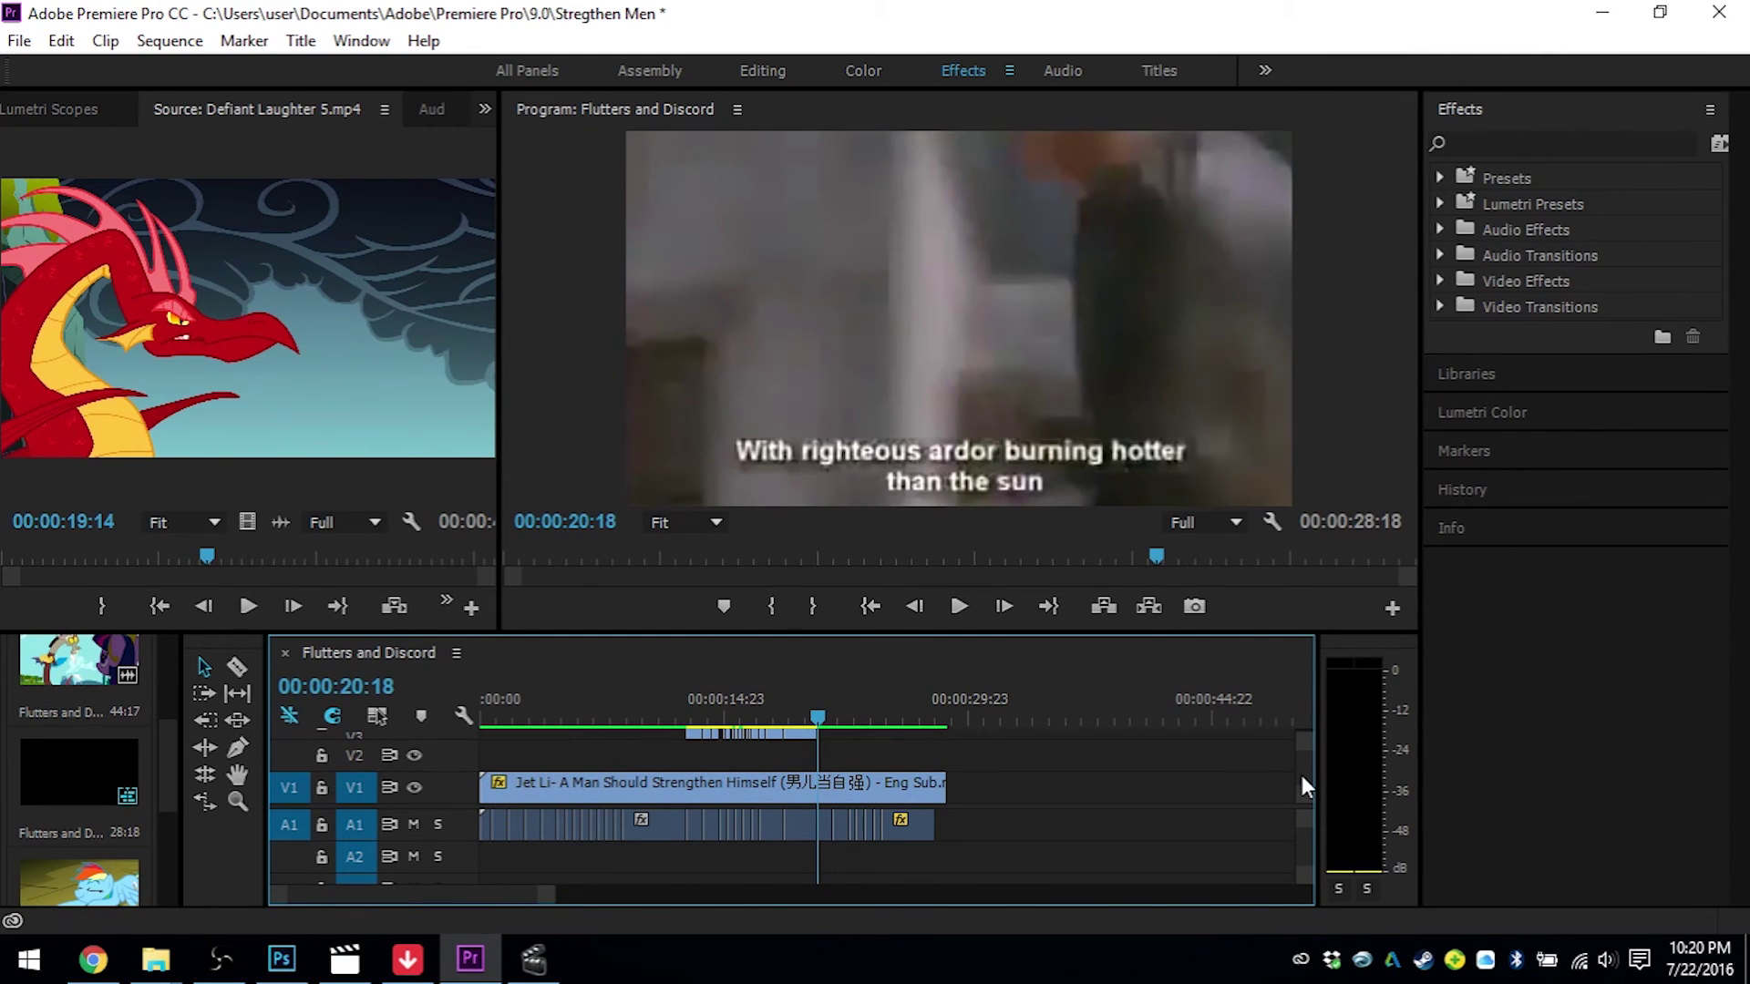
scroll(1302, 766, "up", 2)
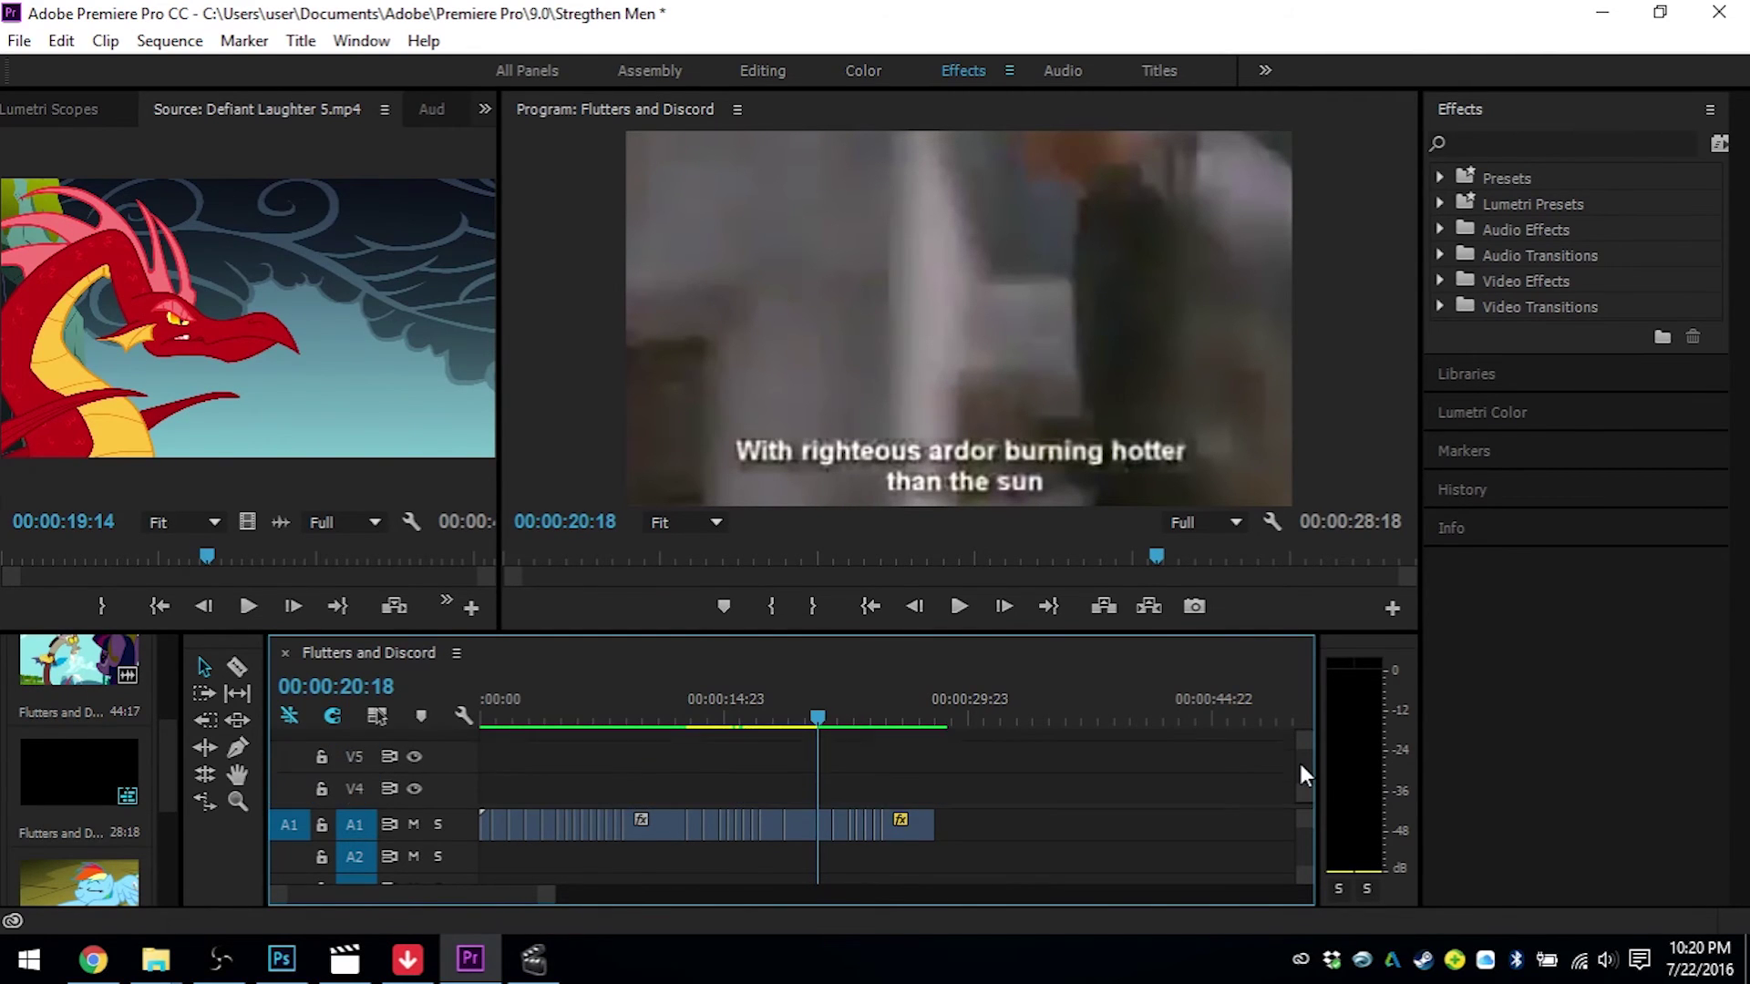
scroll(1299, 769, "down", 2)
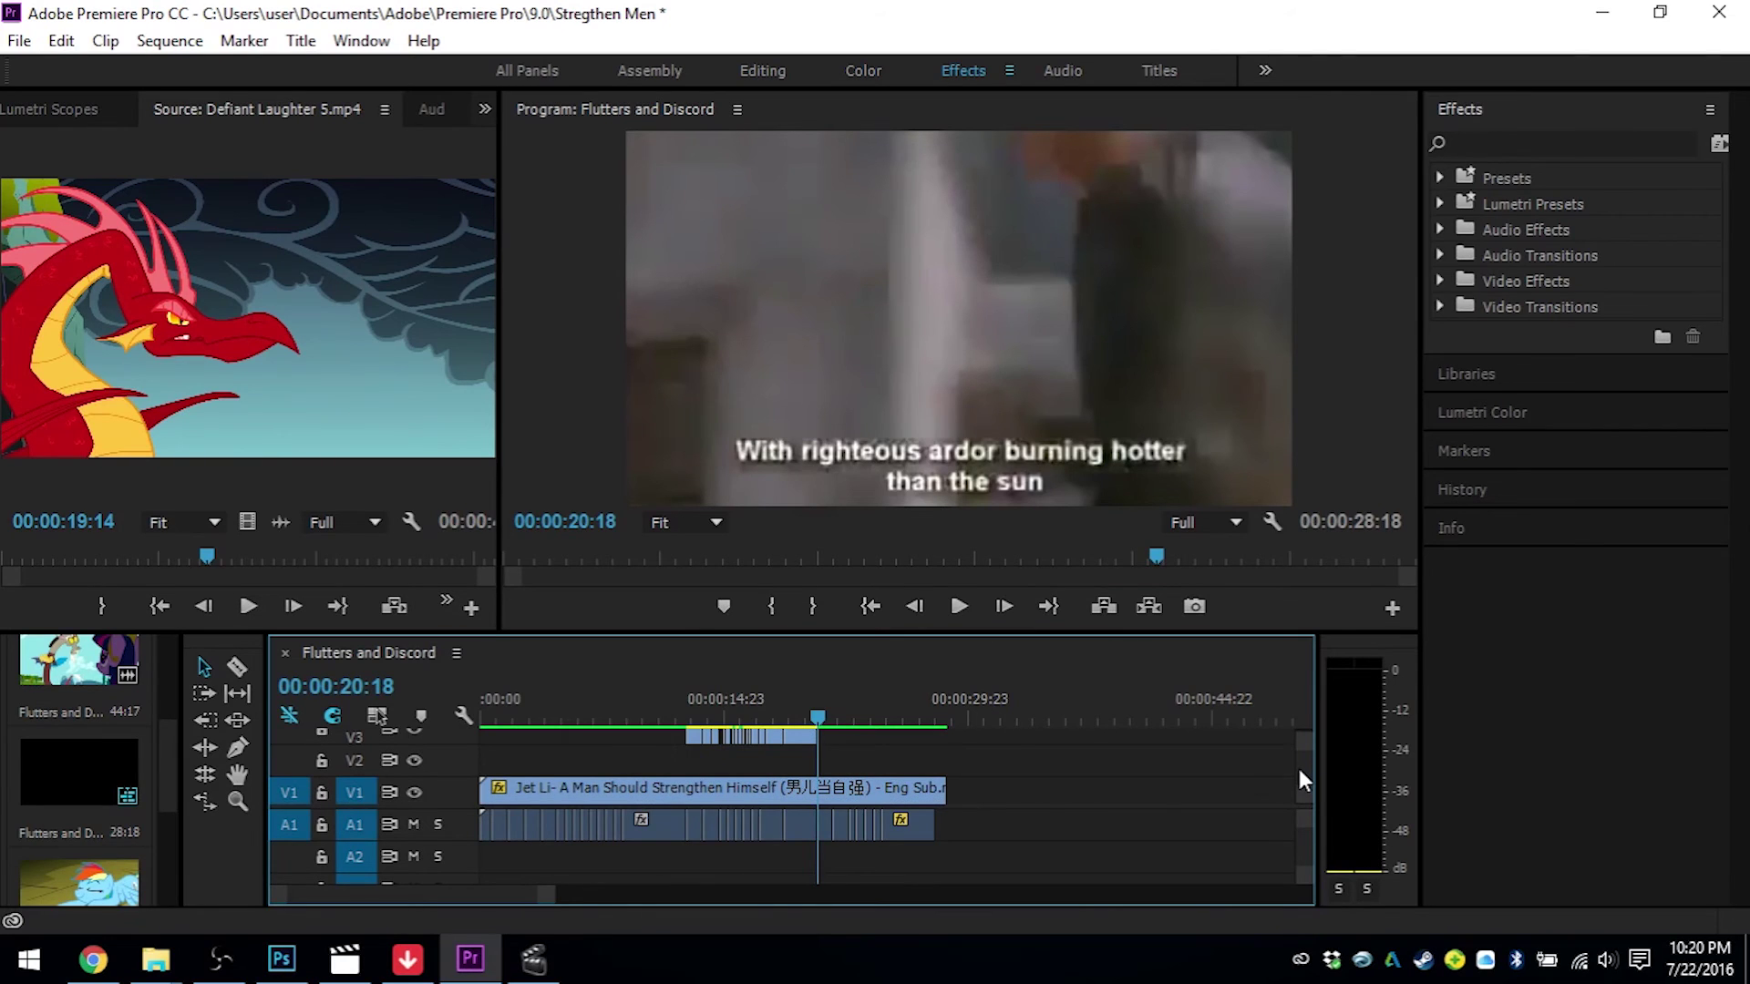
scroll(1298, 764, "up", 4)
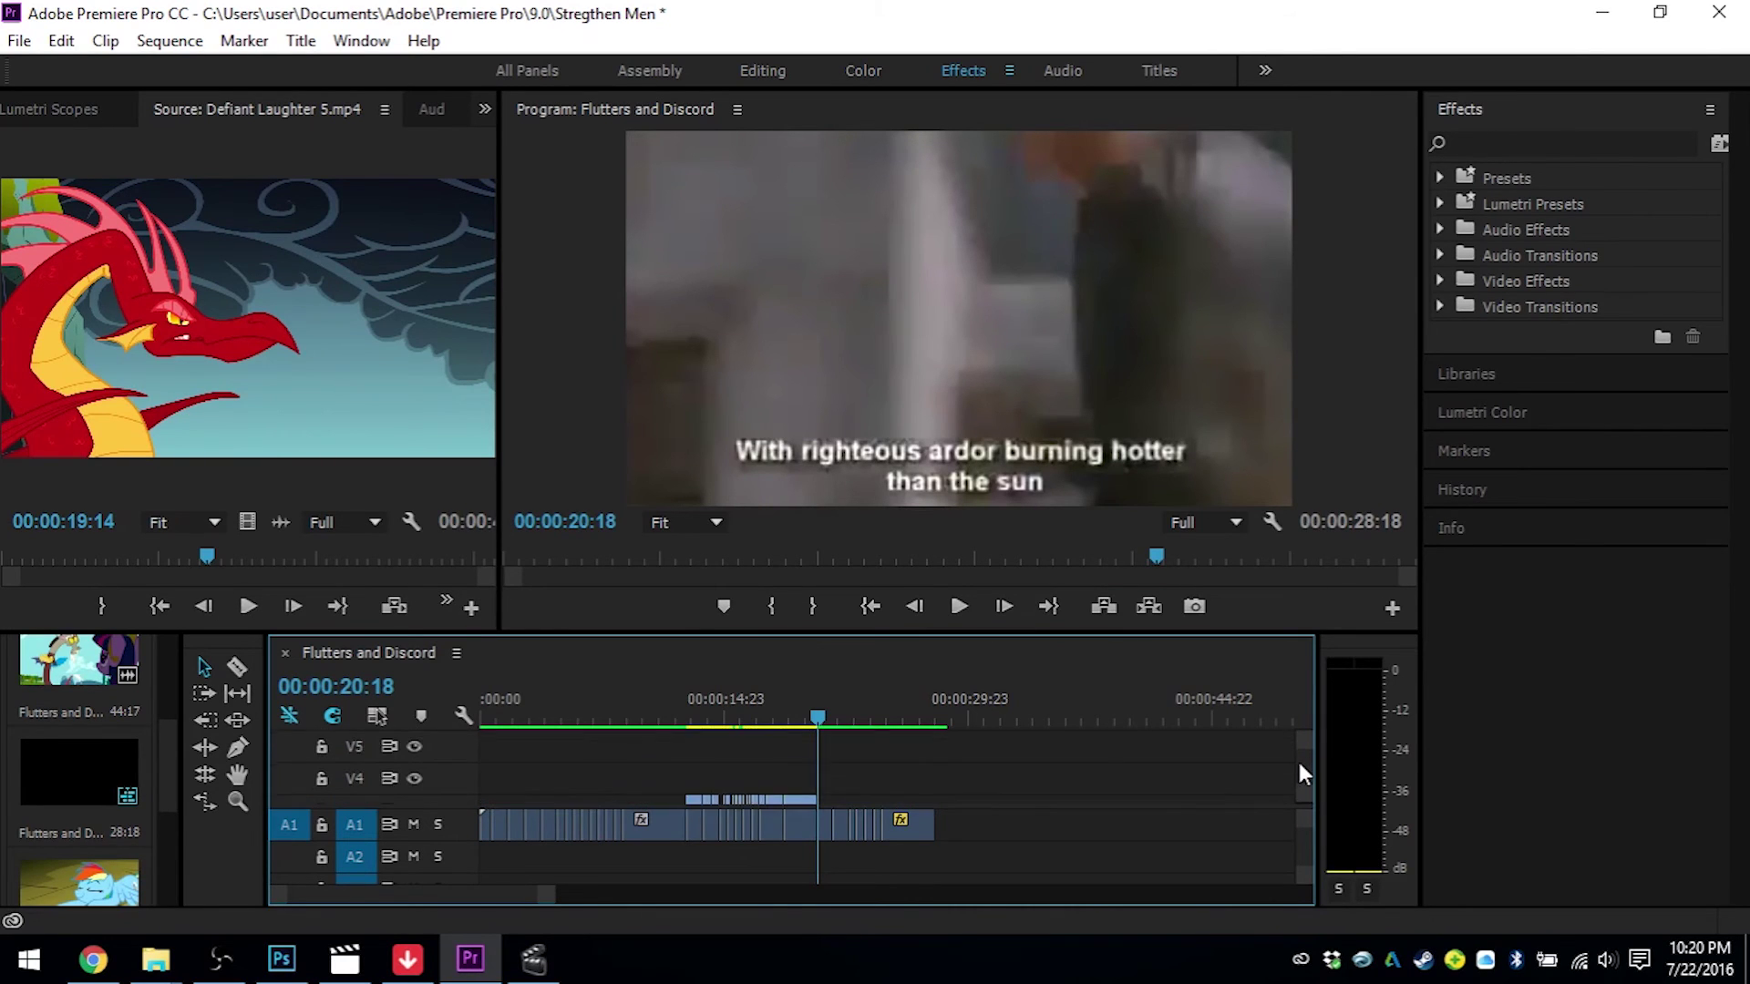
scroll(1299, 773, "down", 1)
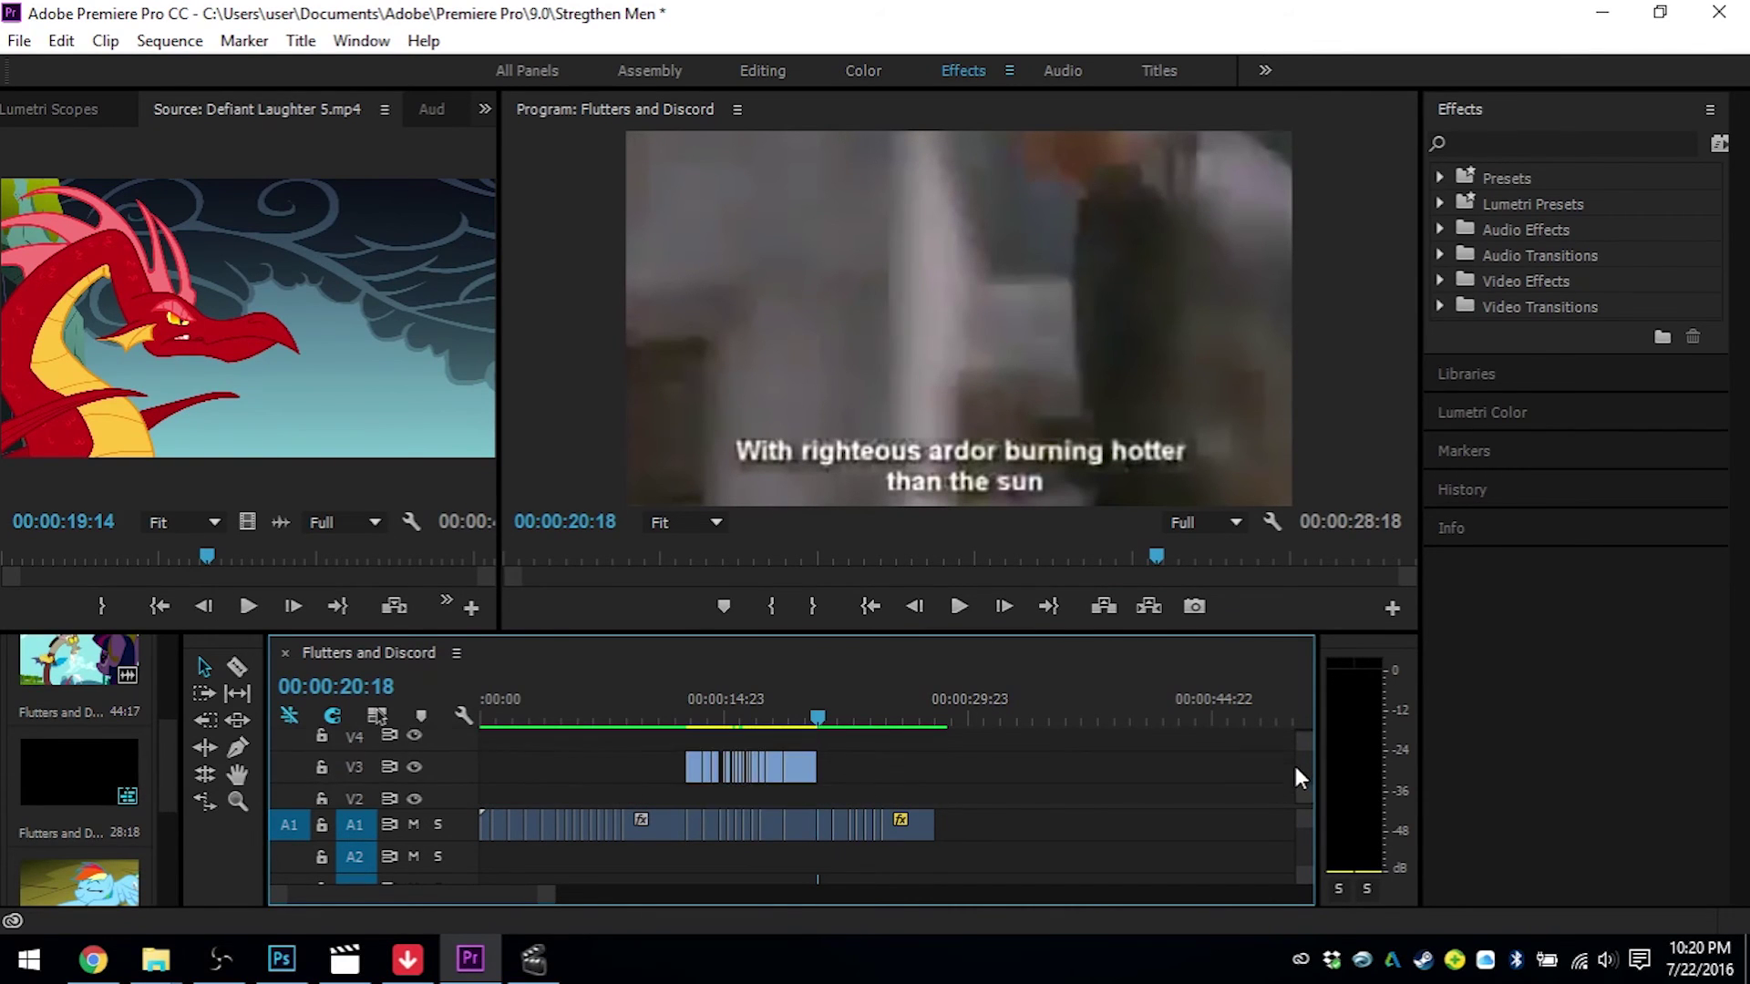
scroll(1300, 776, "down", 1)
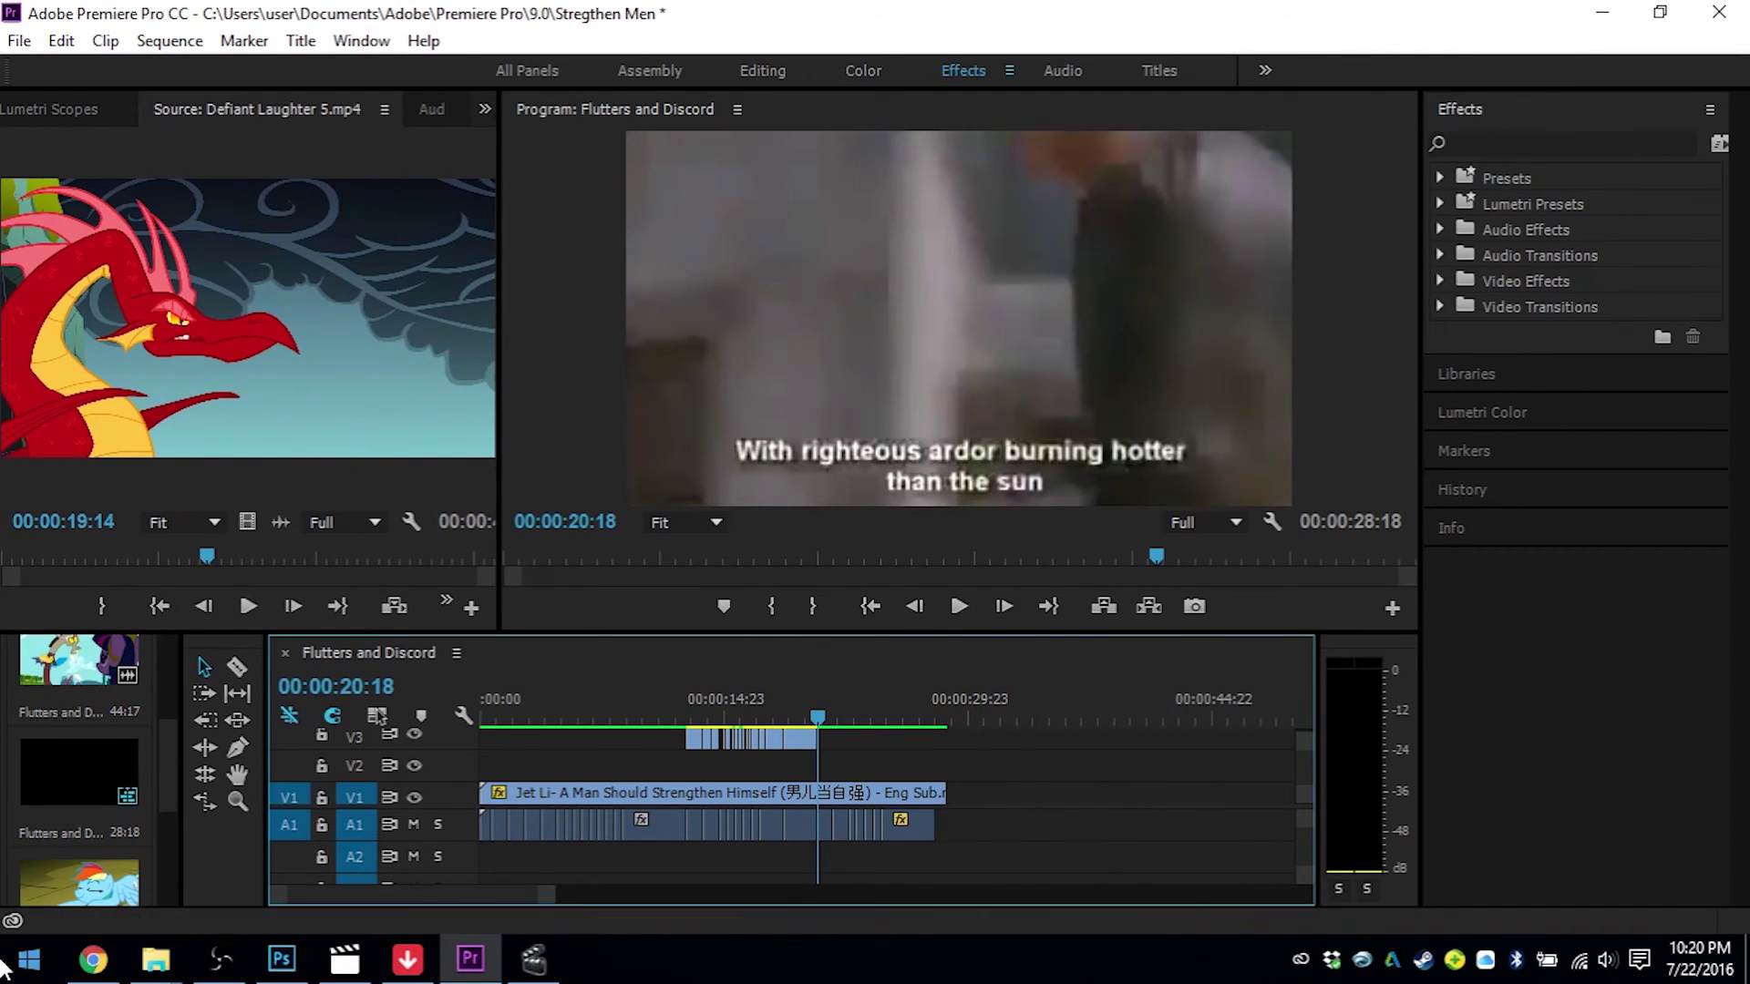
- Switch to Avidemux and open the episode MLP_FiM S1E22 A Bird in the Hoof.mkv
left_click(107, 972)
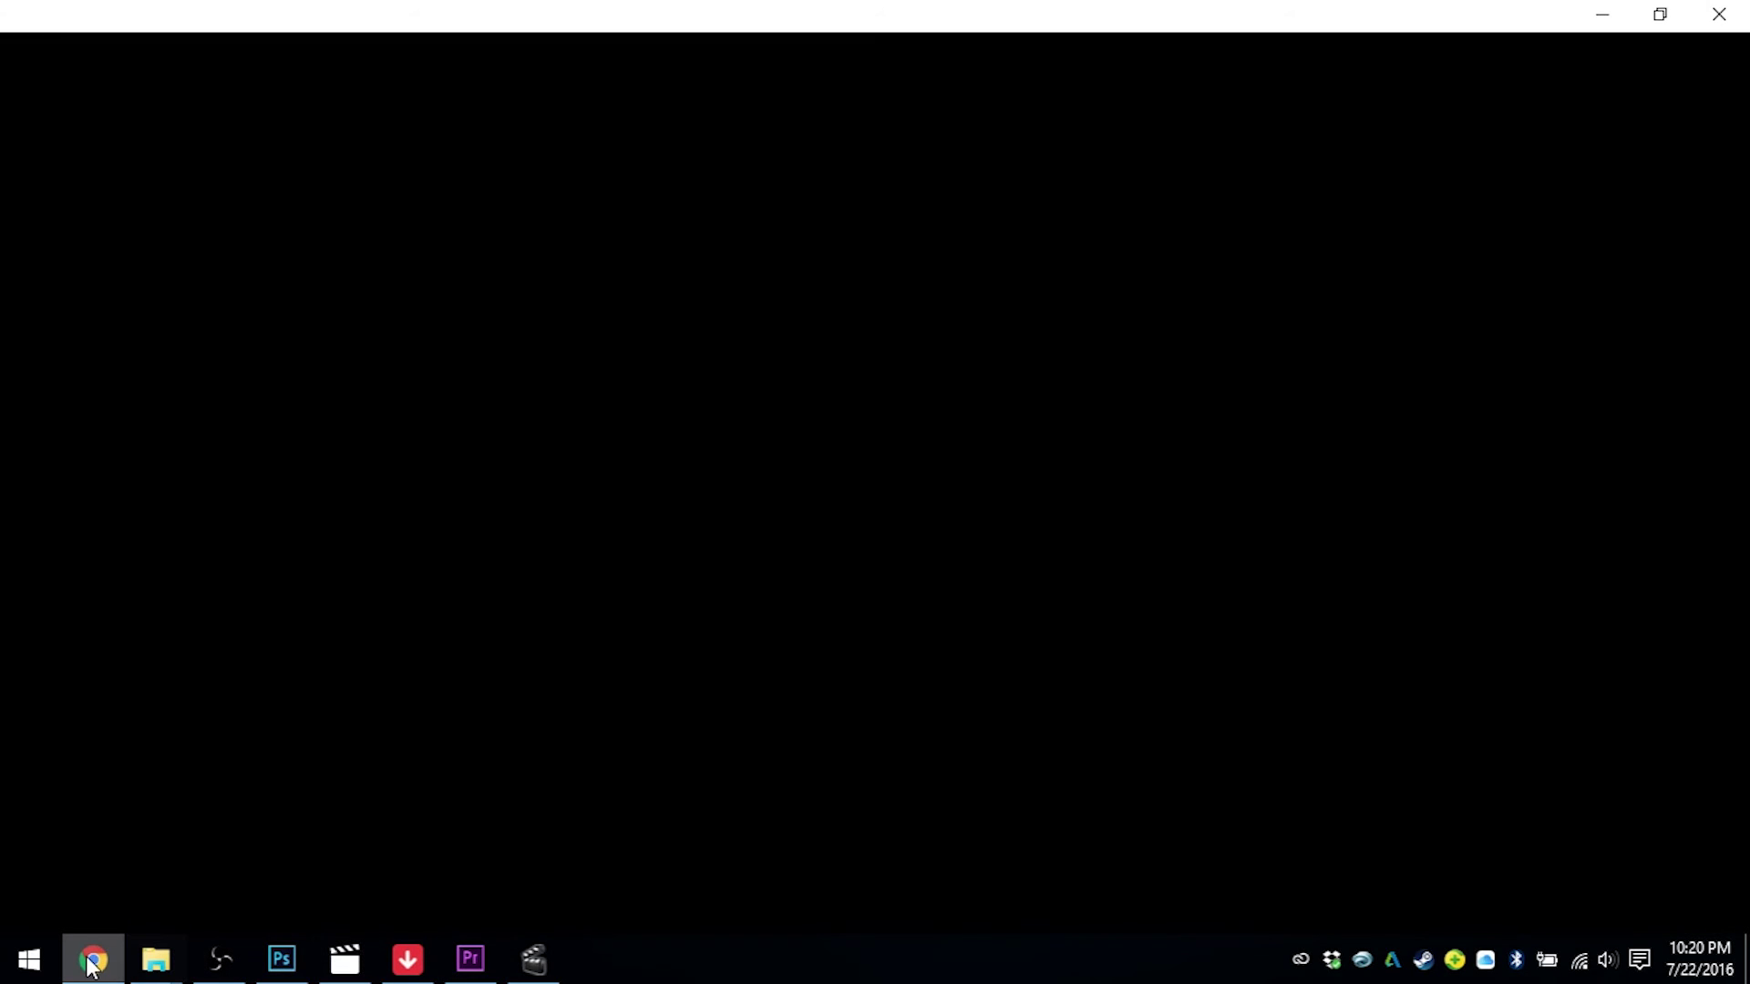
mouse_move(345, 965)
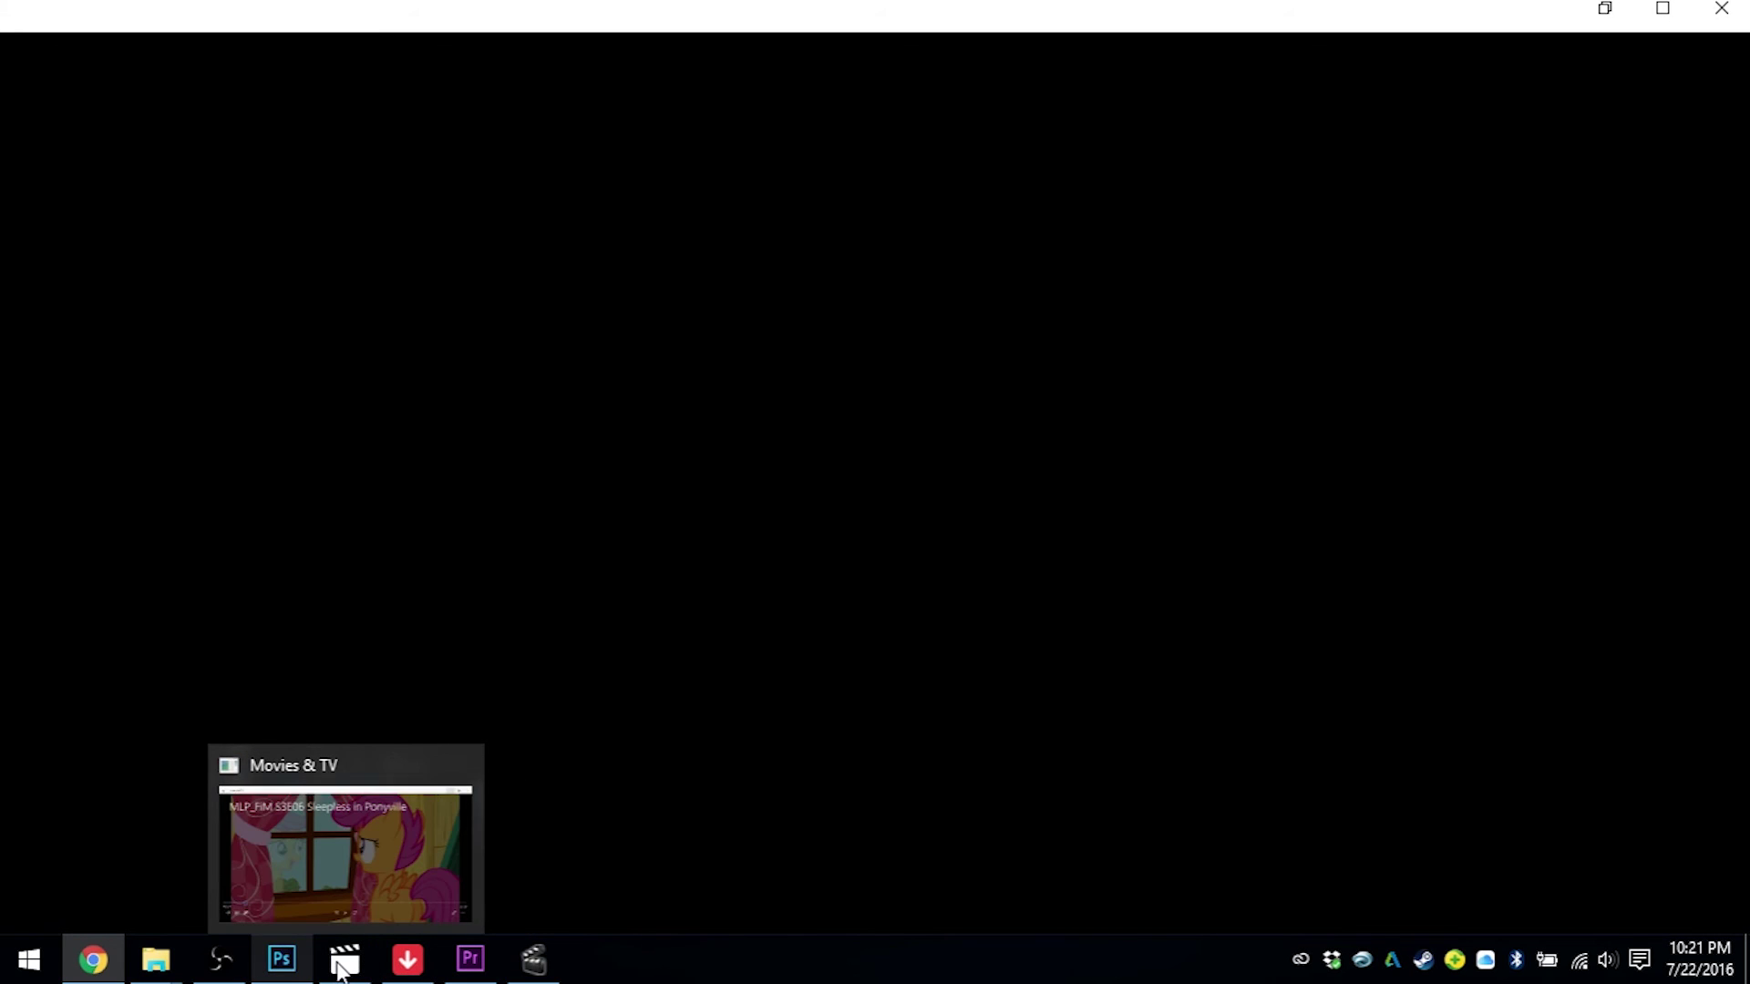
left_click(533, 965)
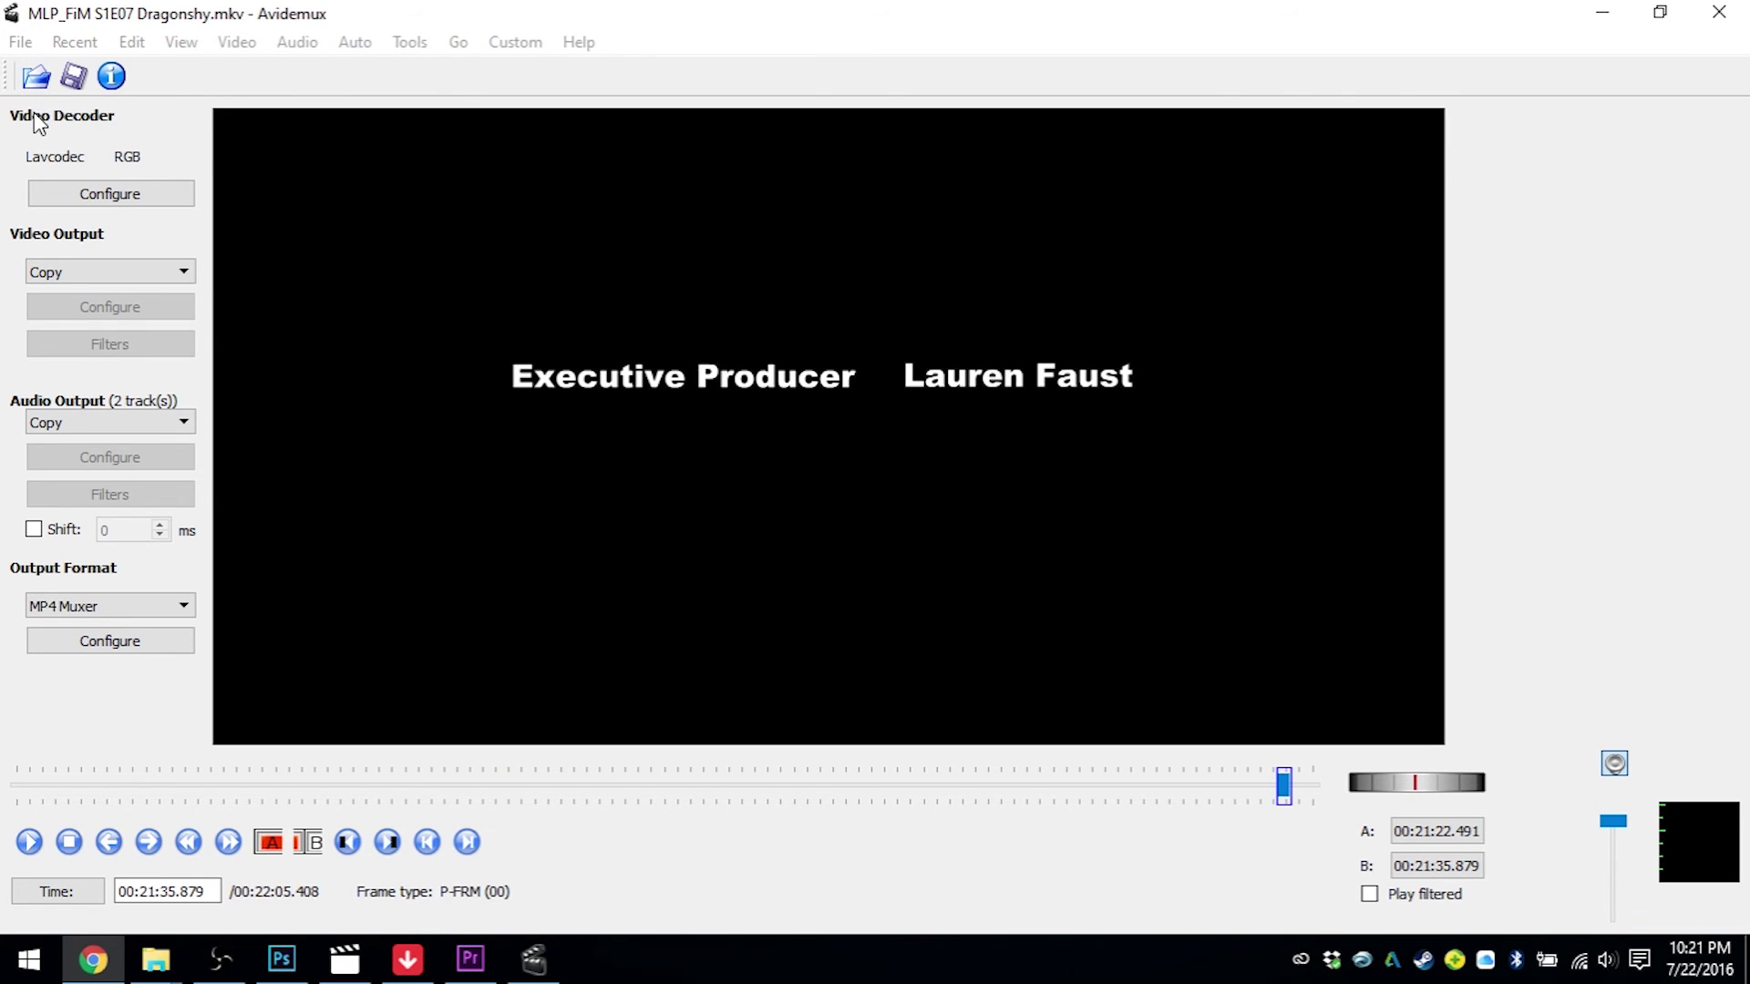
left_click(37, 80)
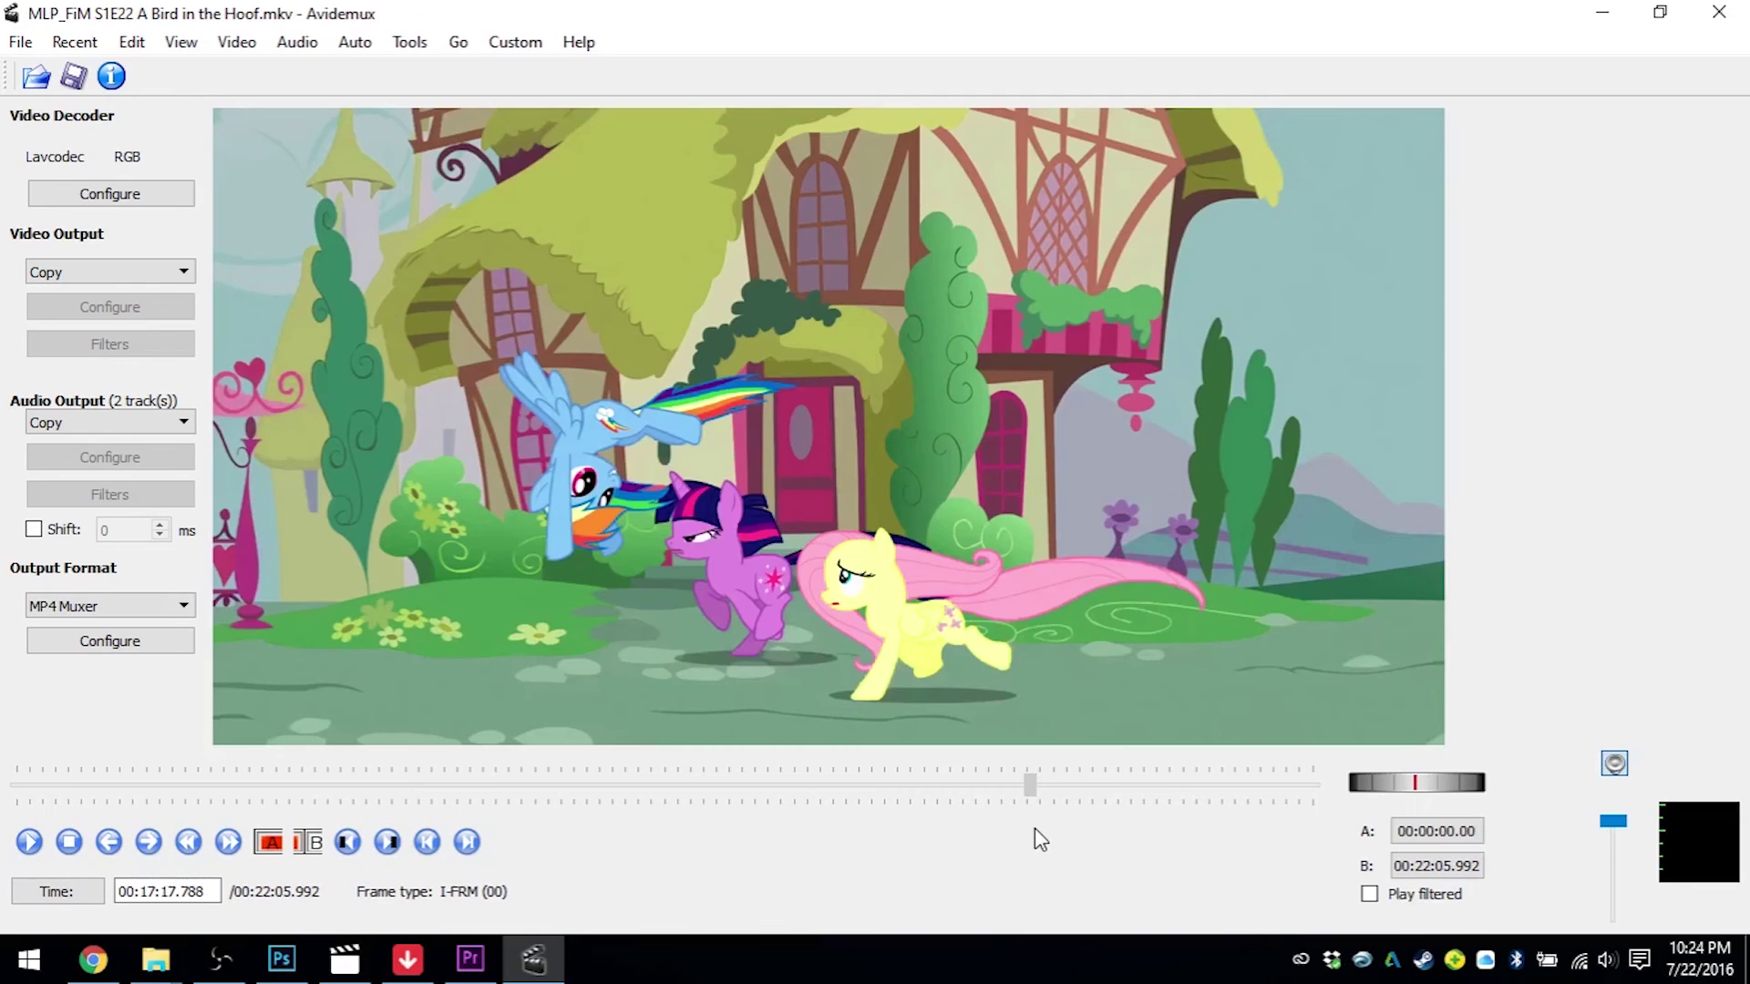
- Step forward through the episode's keyframes from 00:17:17.788 and set start marker A at 00:18:13.385
key("Up")
key("Up")
key("Up")
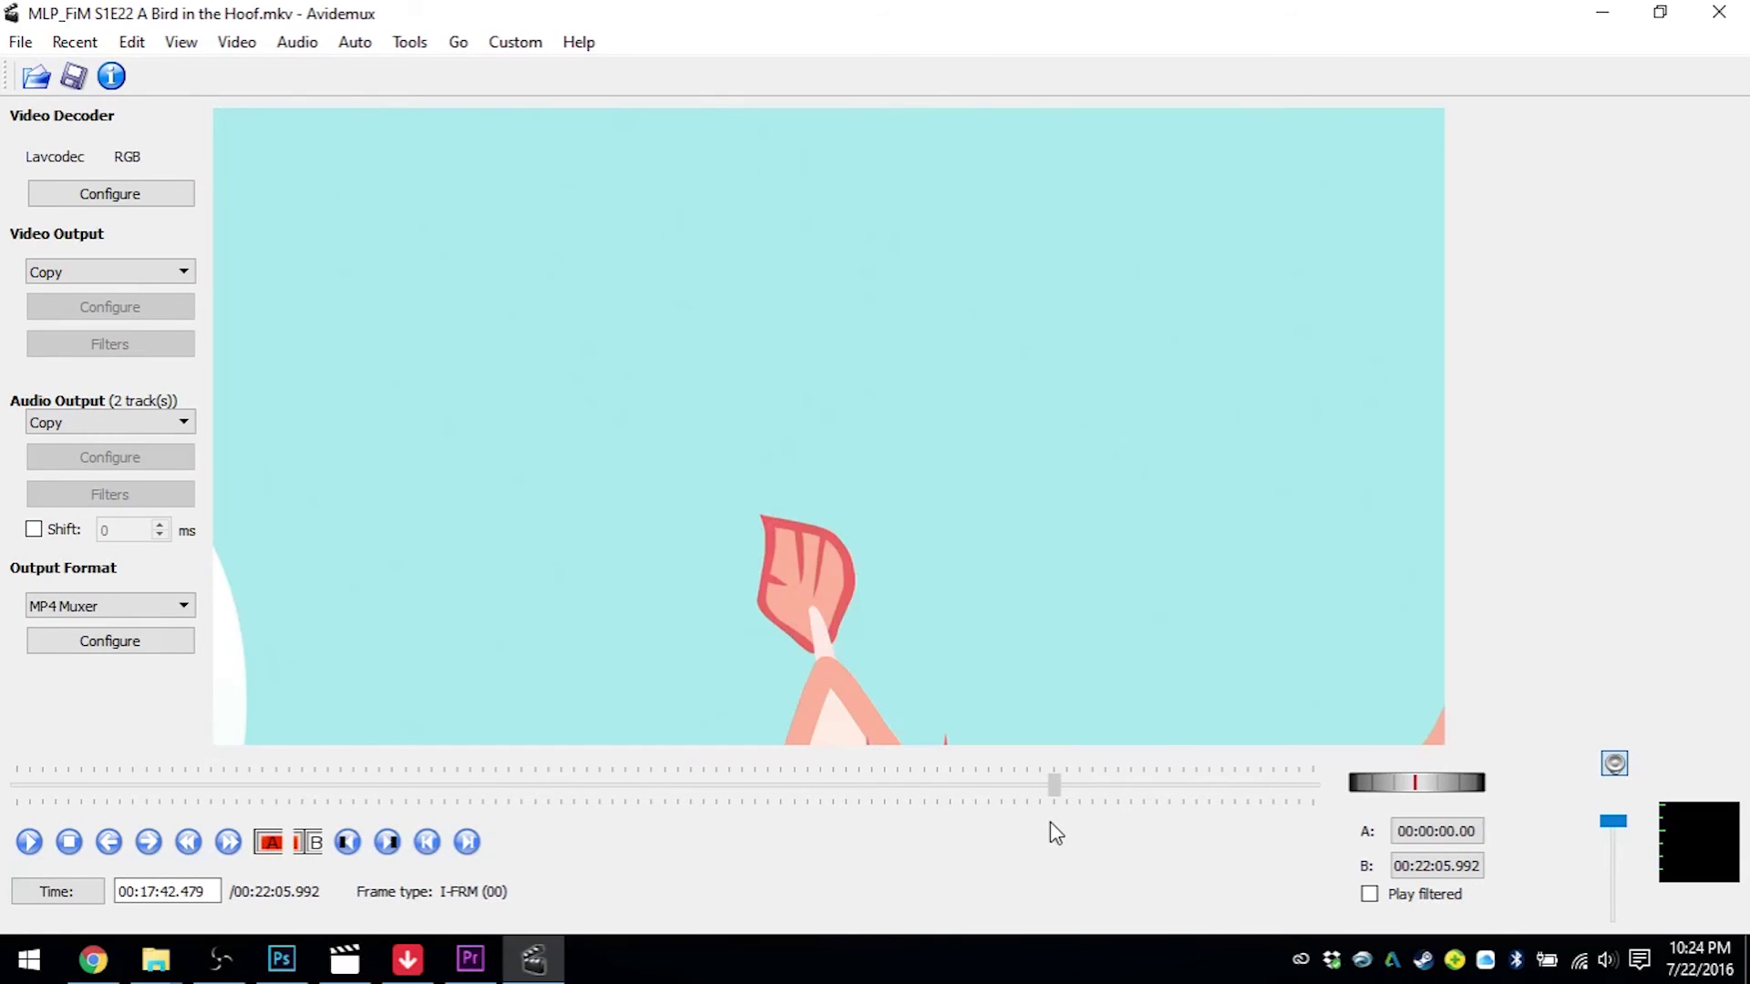
key("Up")
key("Up")
key("Up")
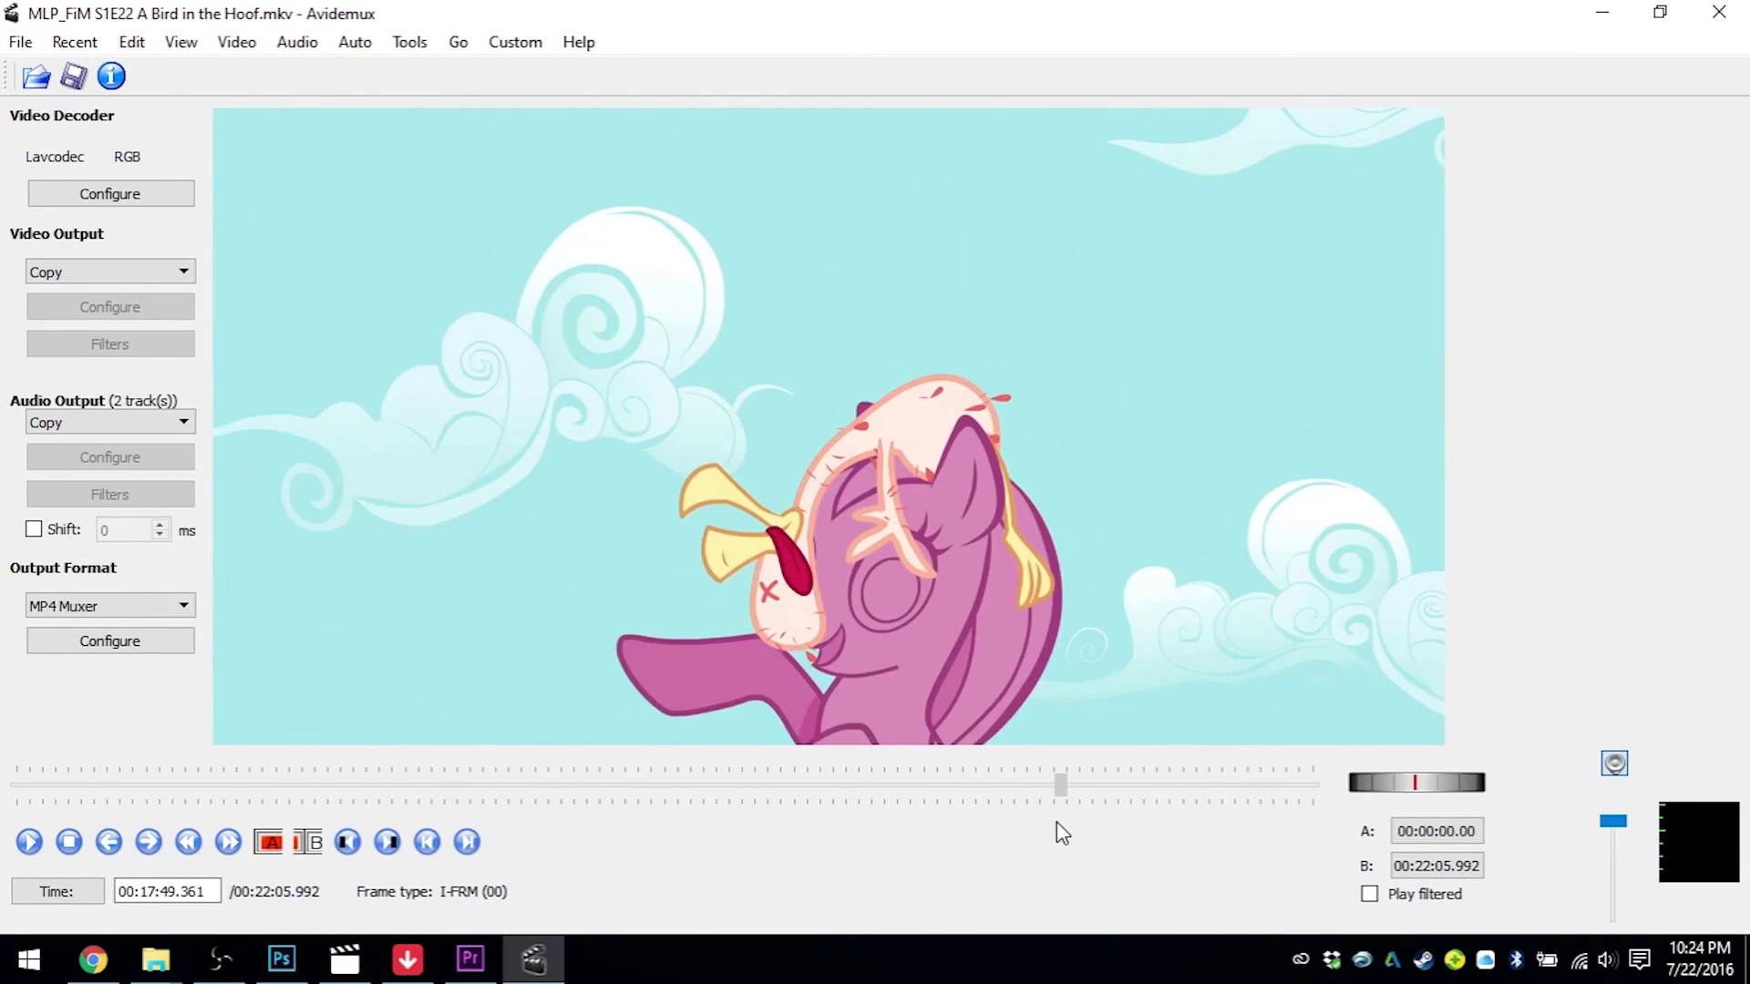
key("Up")
key("Up")
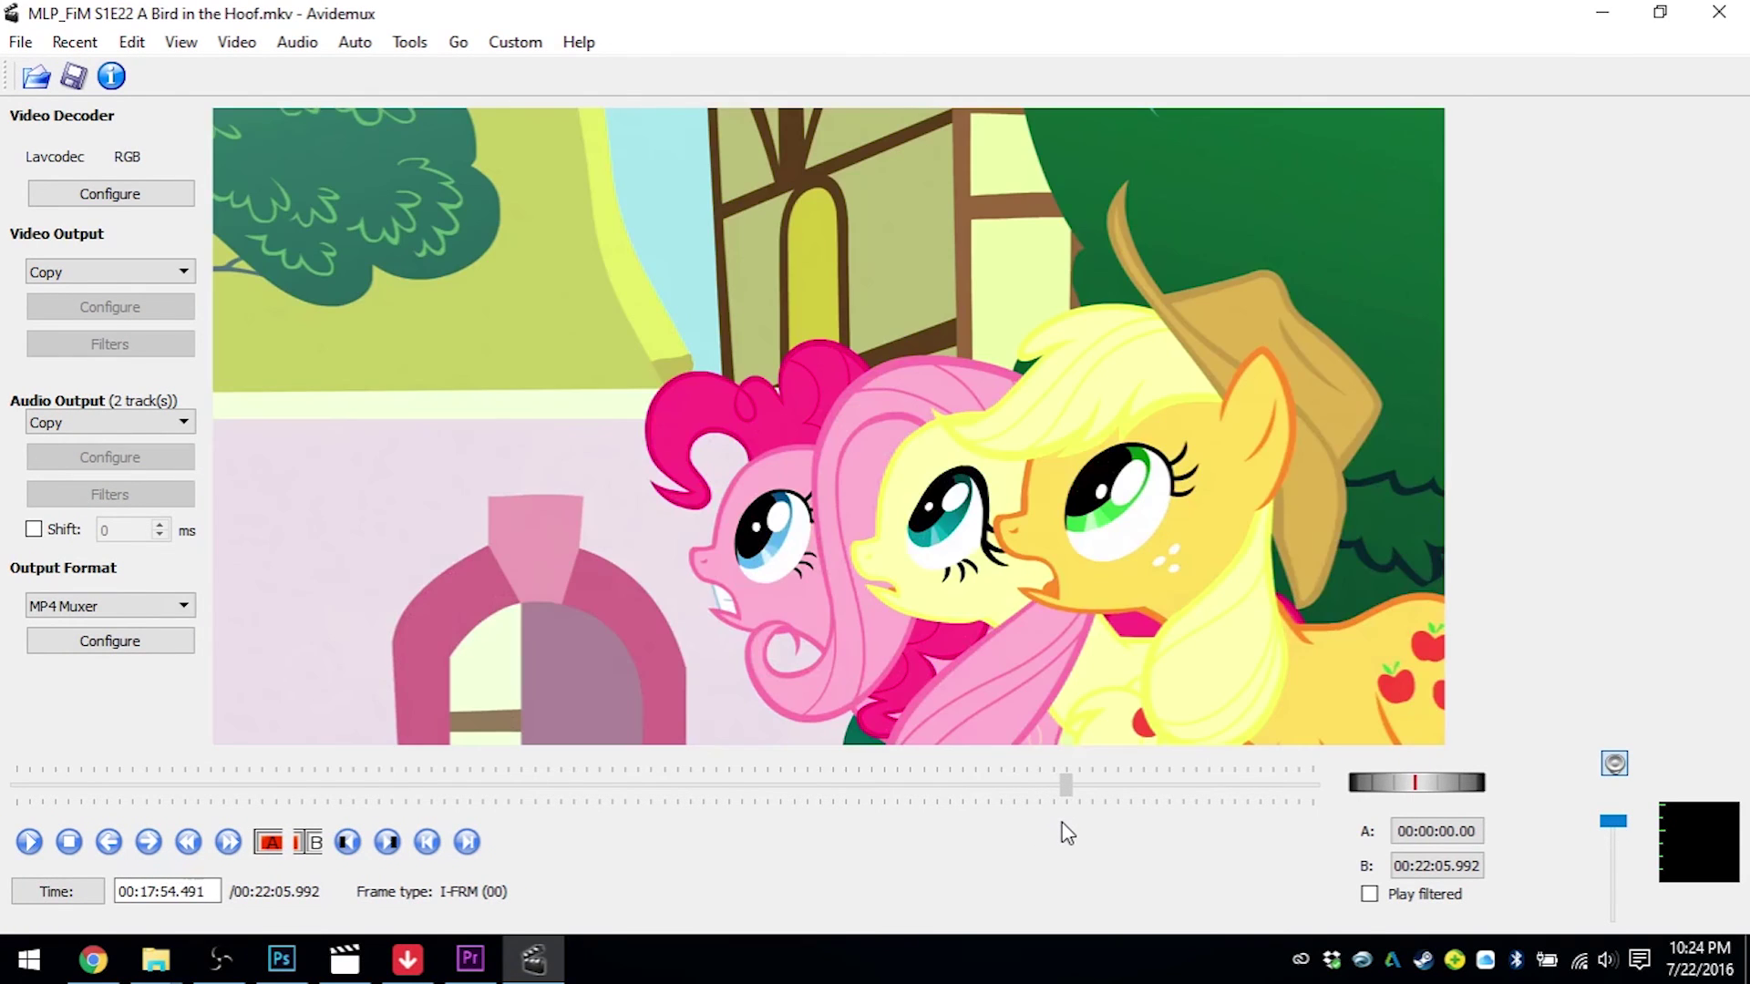
key("Up")
key("Up")
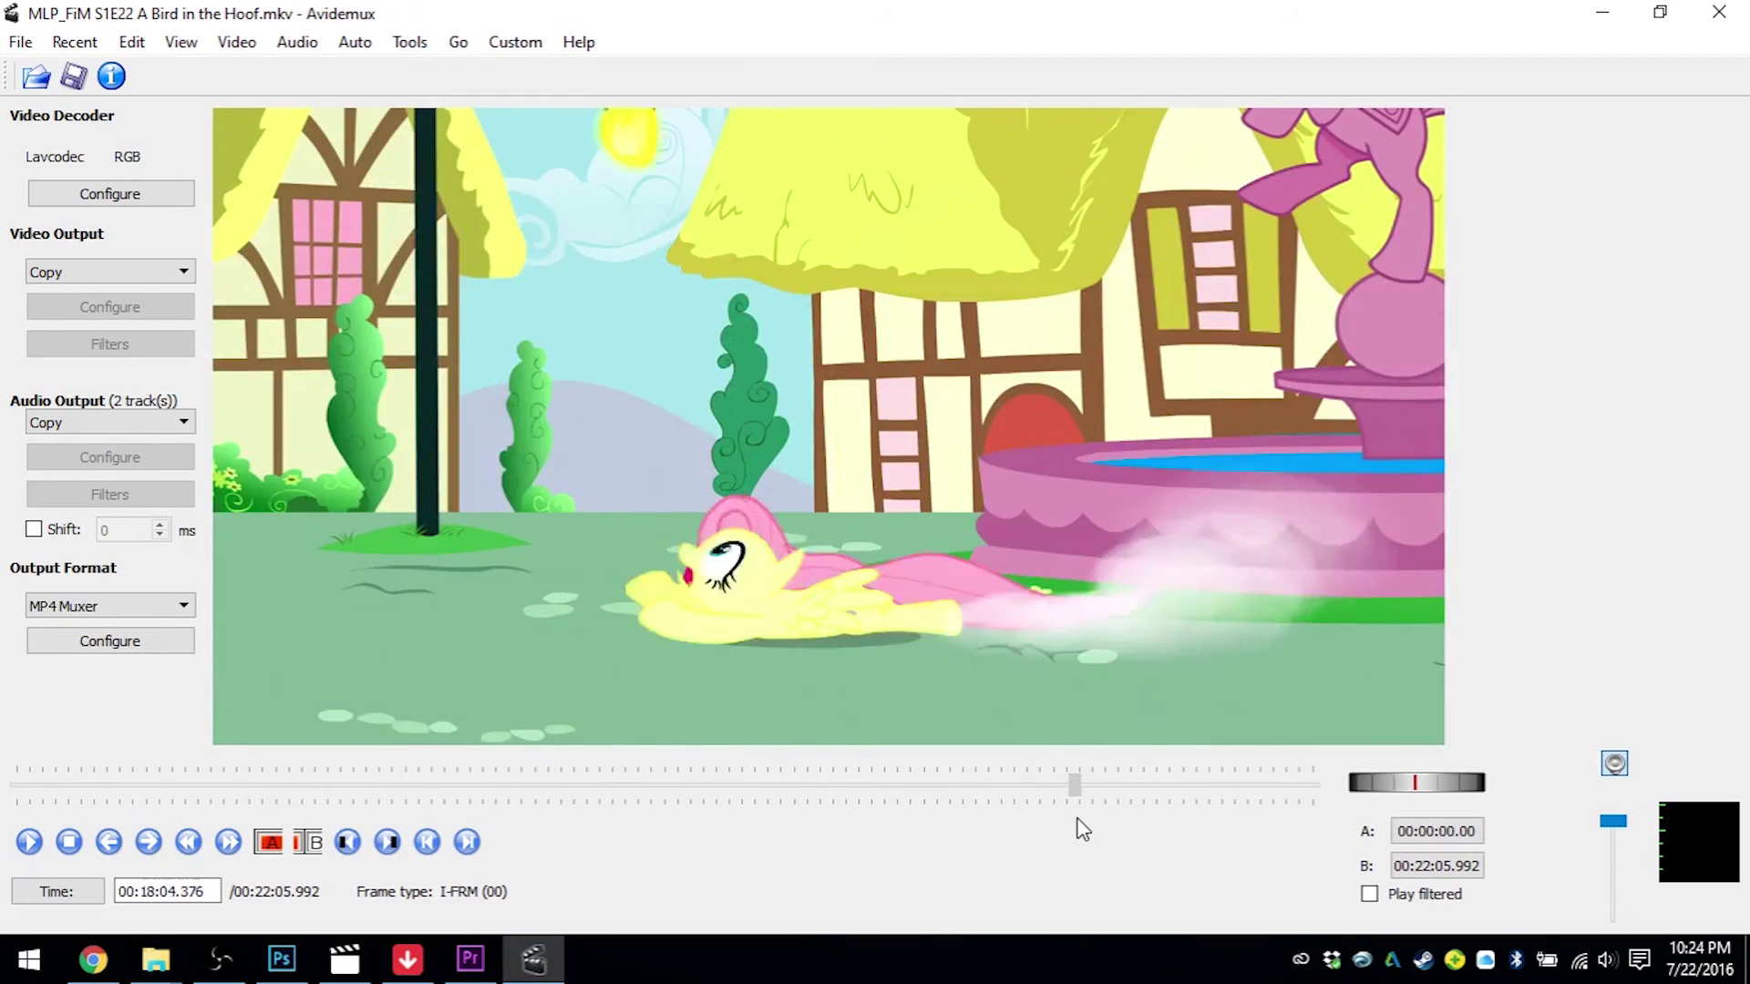
key("Up")
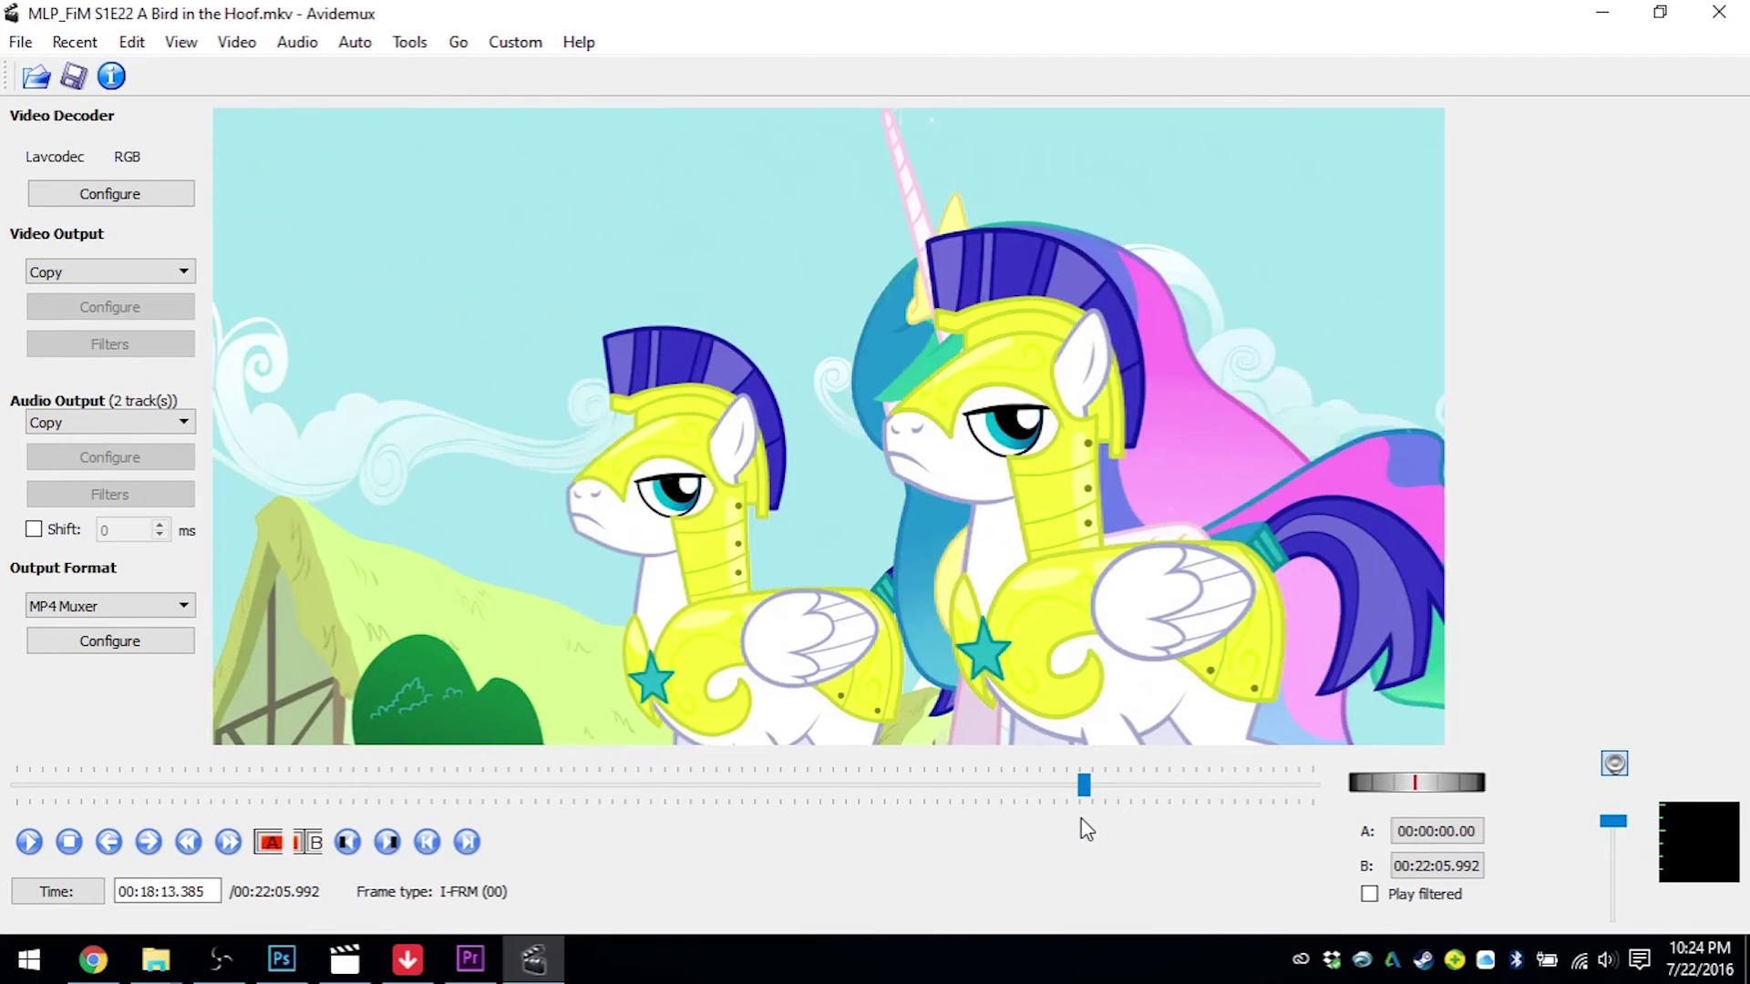
left_click(255, 846)
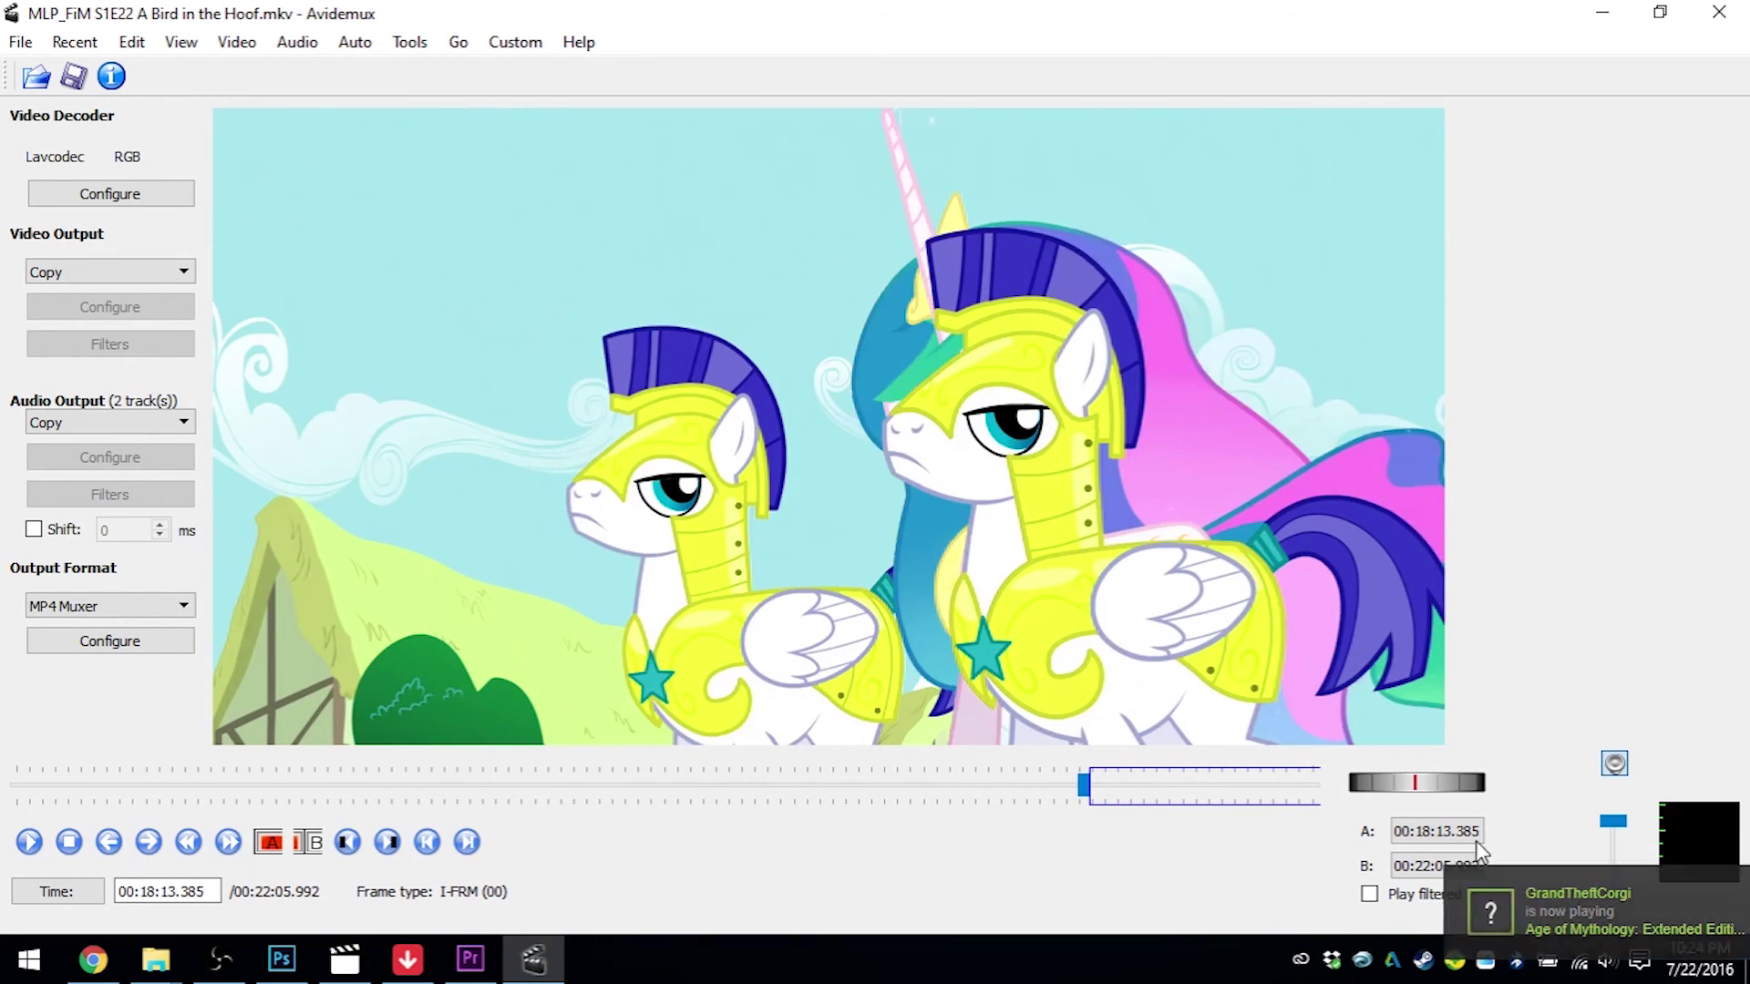
- Find the shot of Pinkie Pie between Fluttershy and Twilight and set start marker A there, at 00:18:40.454
left_click_drag(1084, 790, 1110, 789)
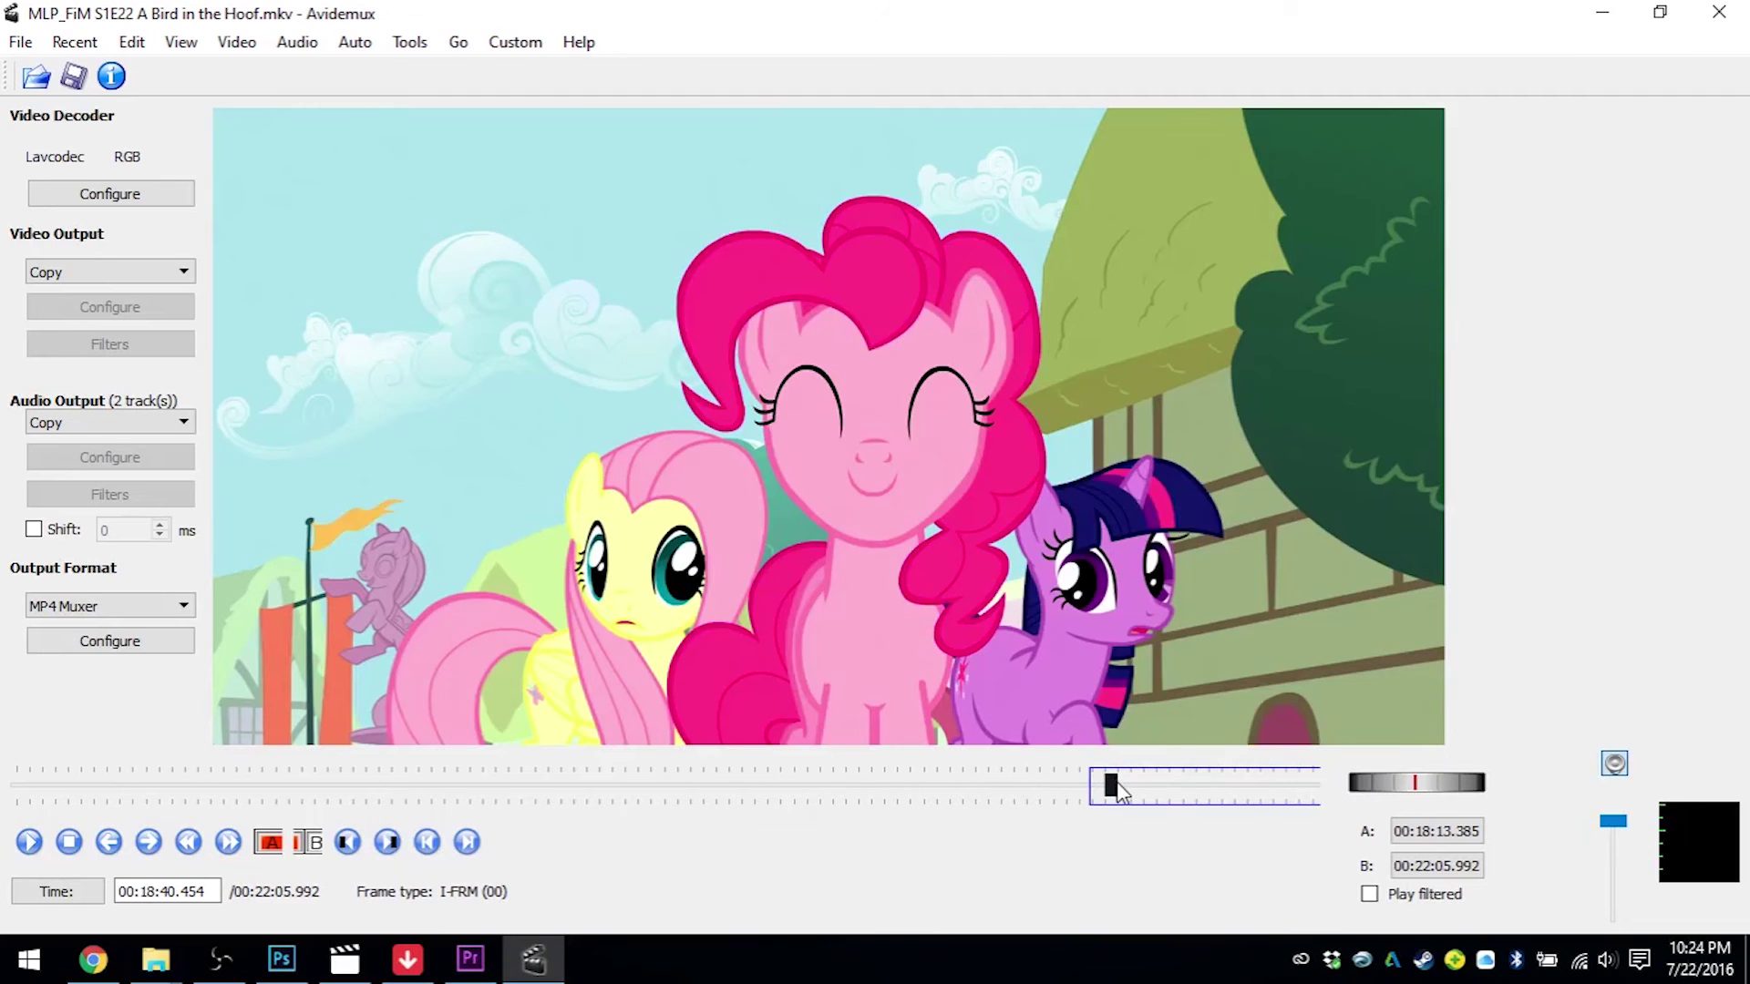
left_click_drag(1118, 789, 1129, 809)
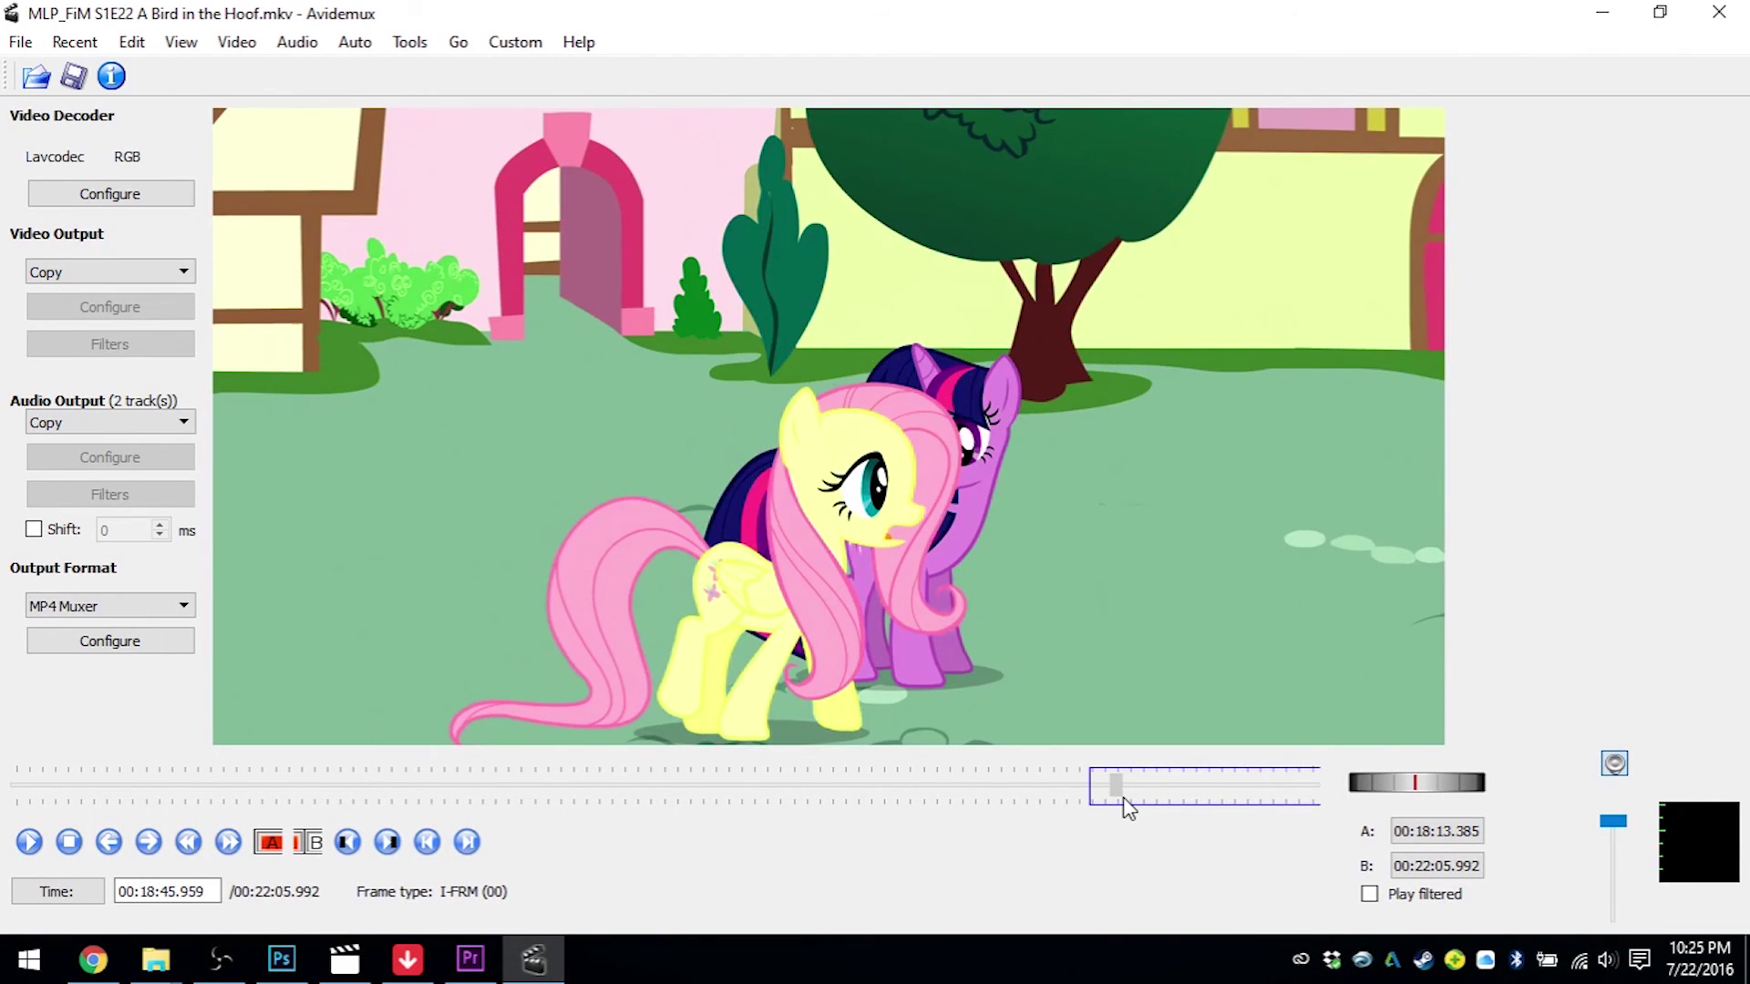
left_click_drag(1128, 809, 1106, 804)
left_click(262, 842)
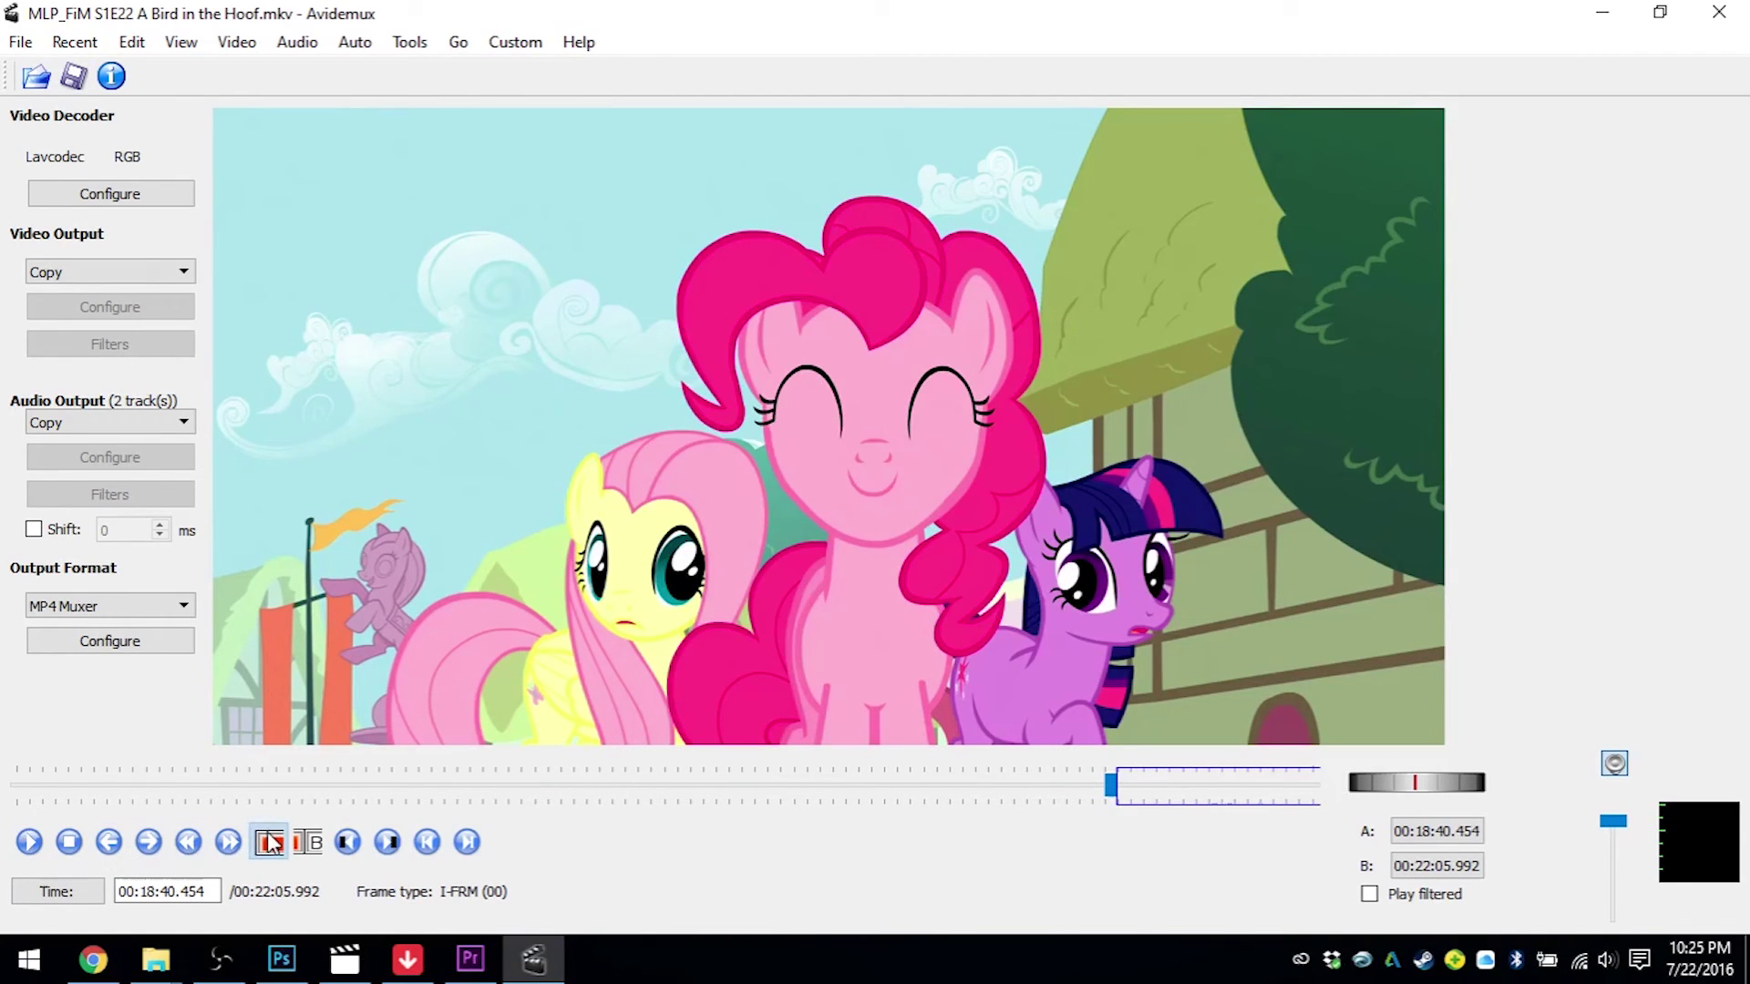
- Play on to choose the end point at 00:19:06.897 and save the marked section as Fluttershy and Celestia.mp4
left_click(30, 844)
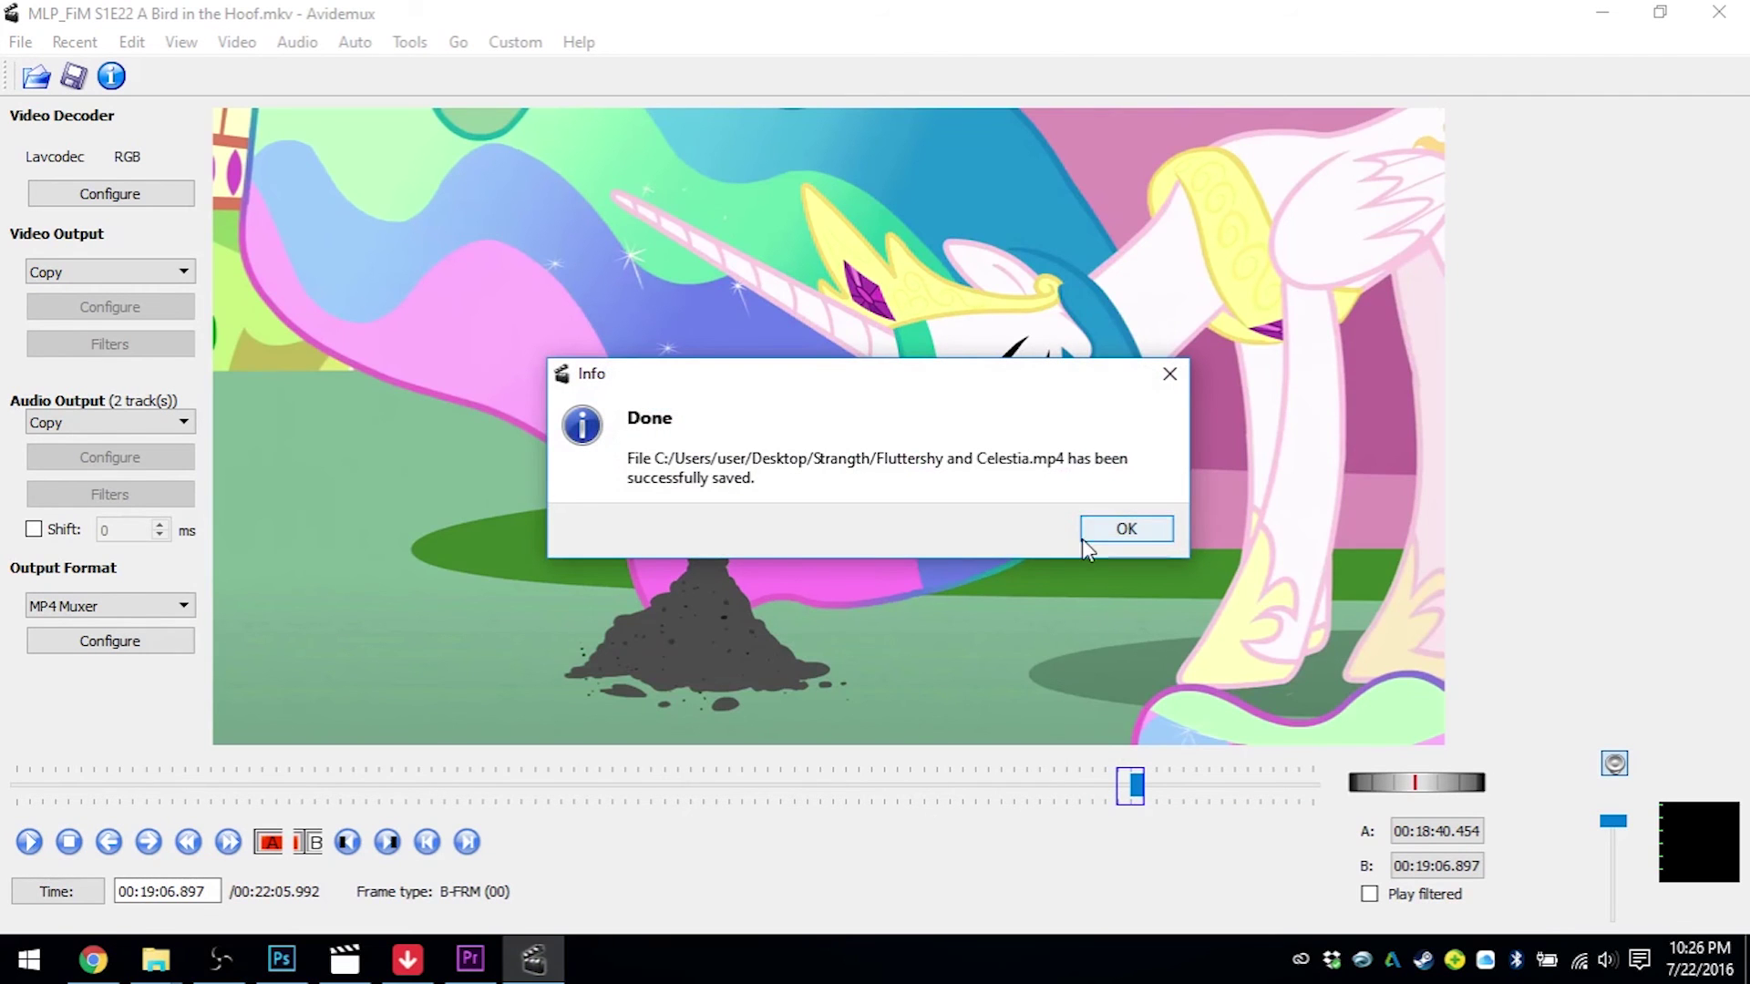
left_click(1162, 528)
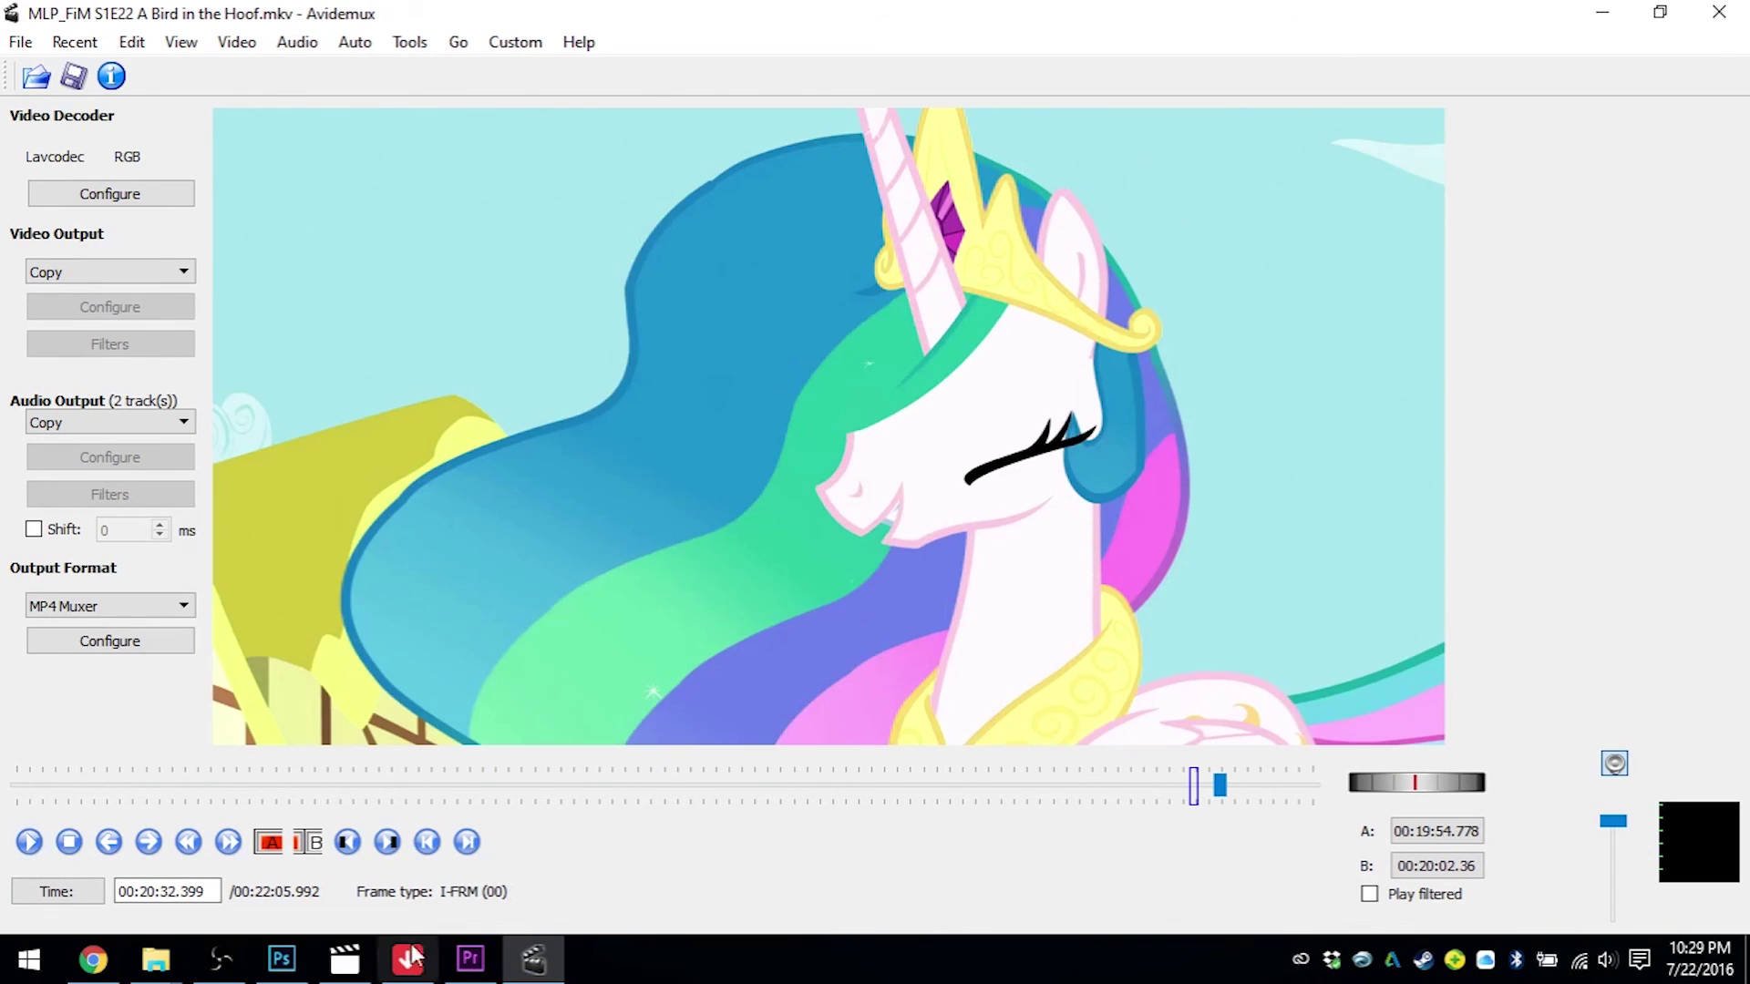
- Stop the episode playback, switch to Premiere Pro, import Fluttershy and Celestia 2, and open it in the source monitor
left_click(71, 841)
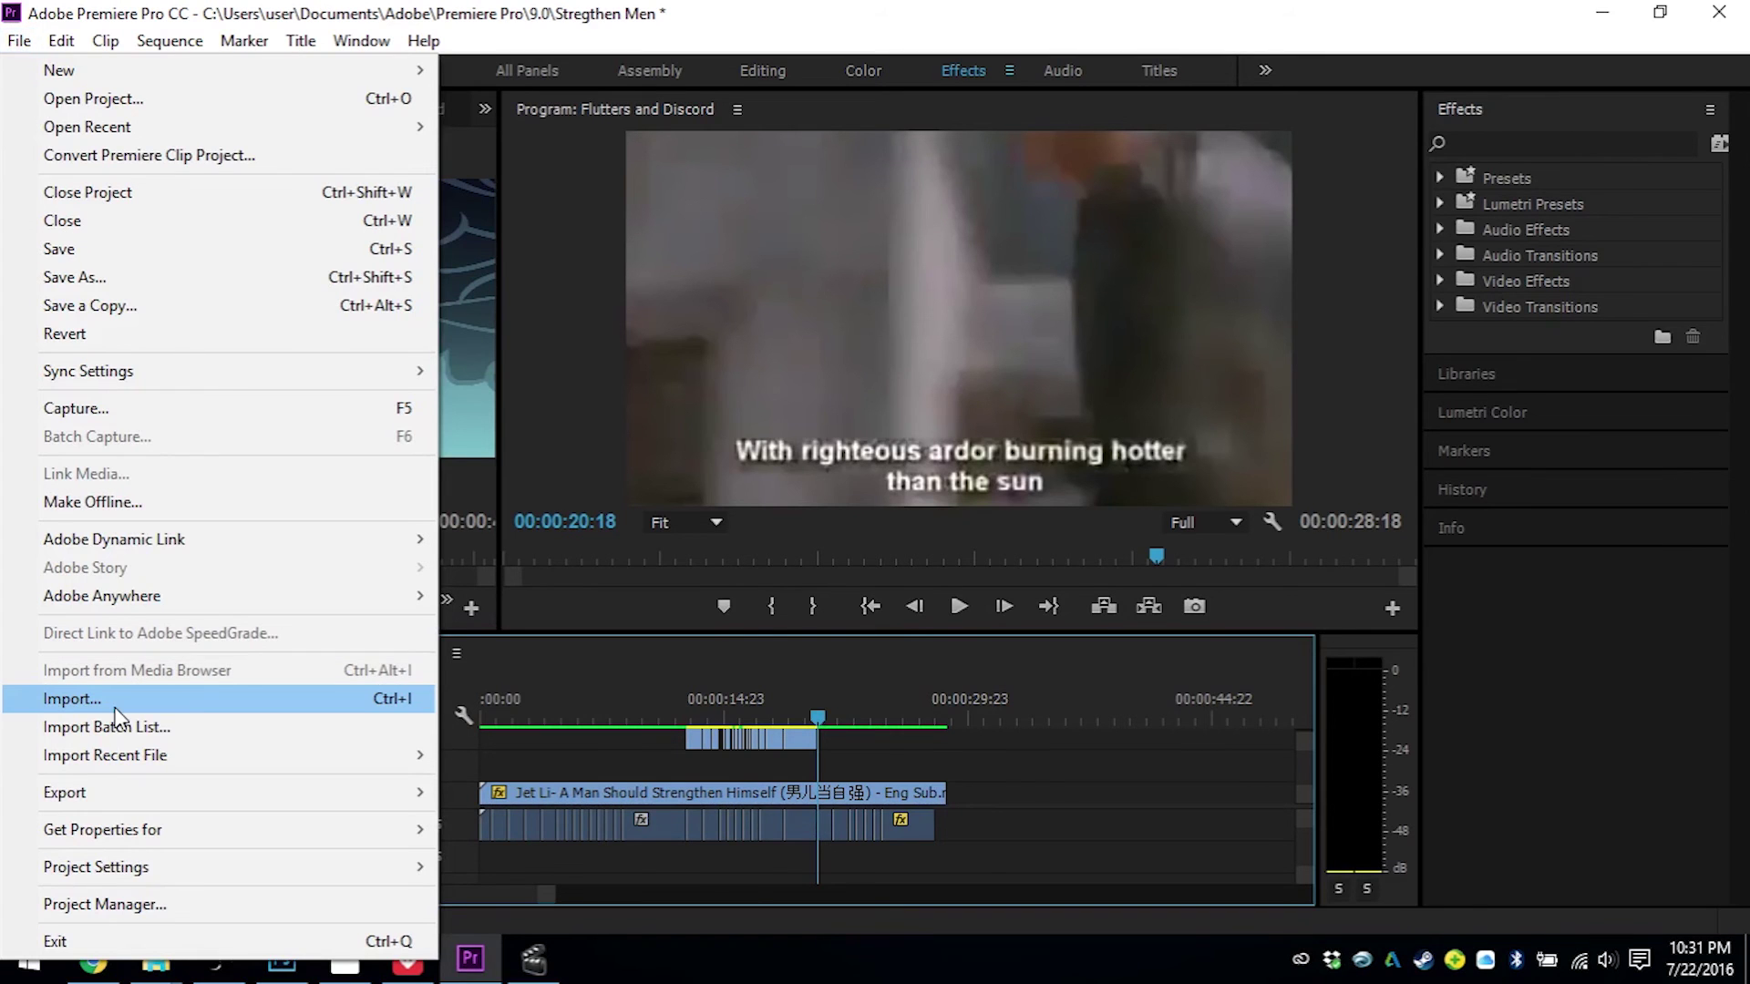
left_click(113, 704)
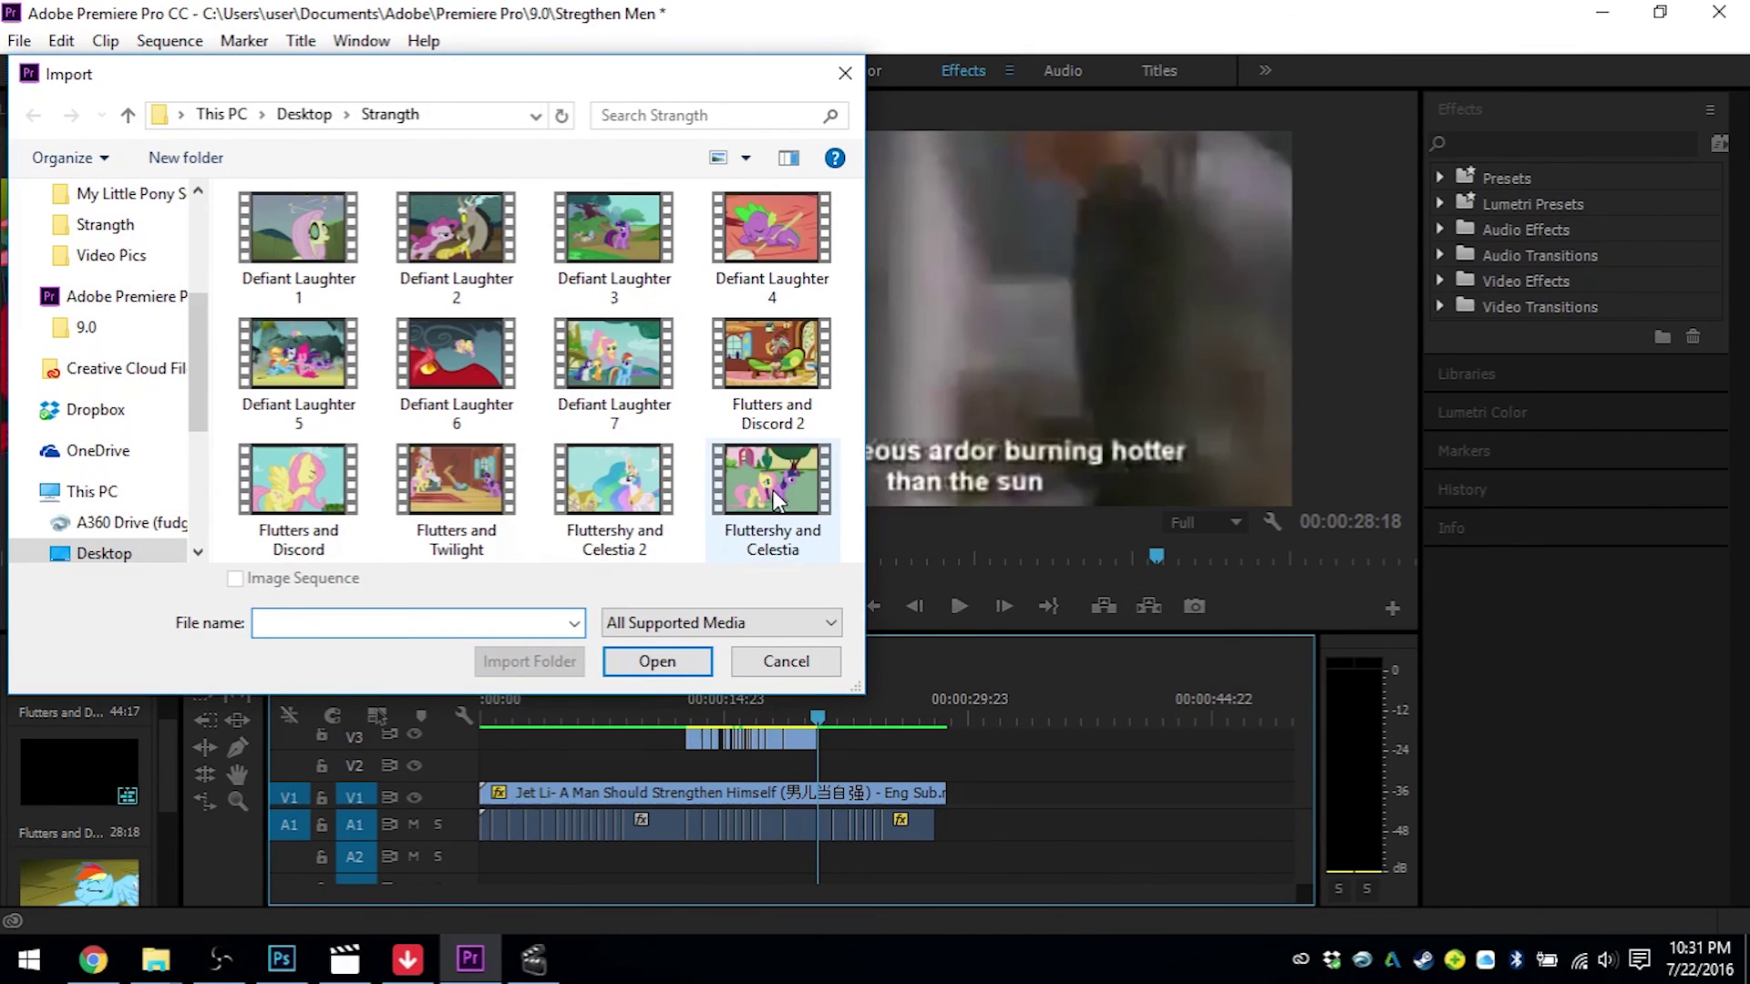
left_click(663, 500)
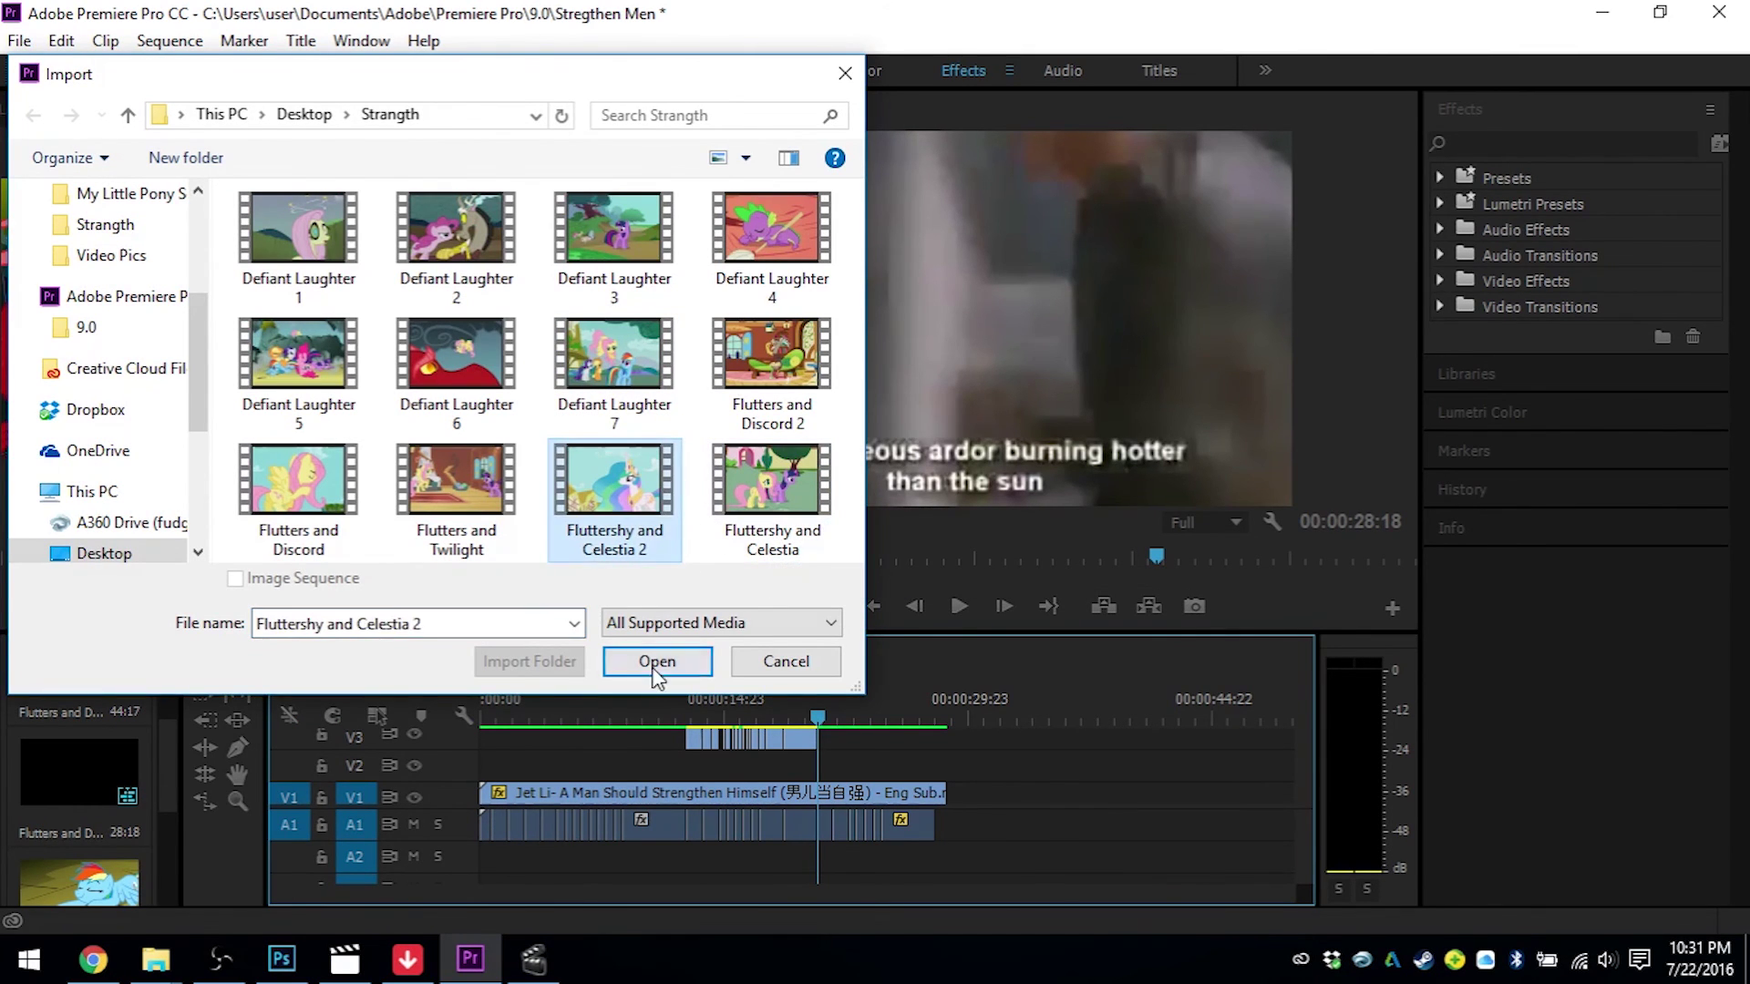
left_click(656, 661)
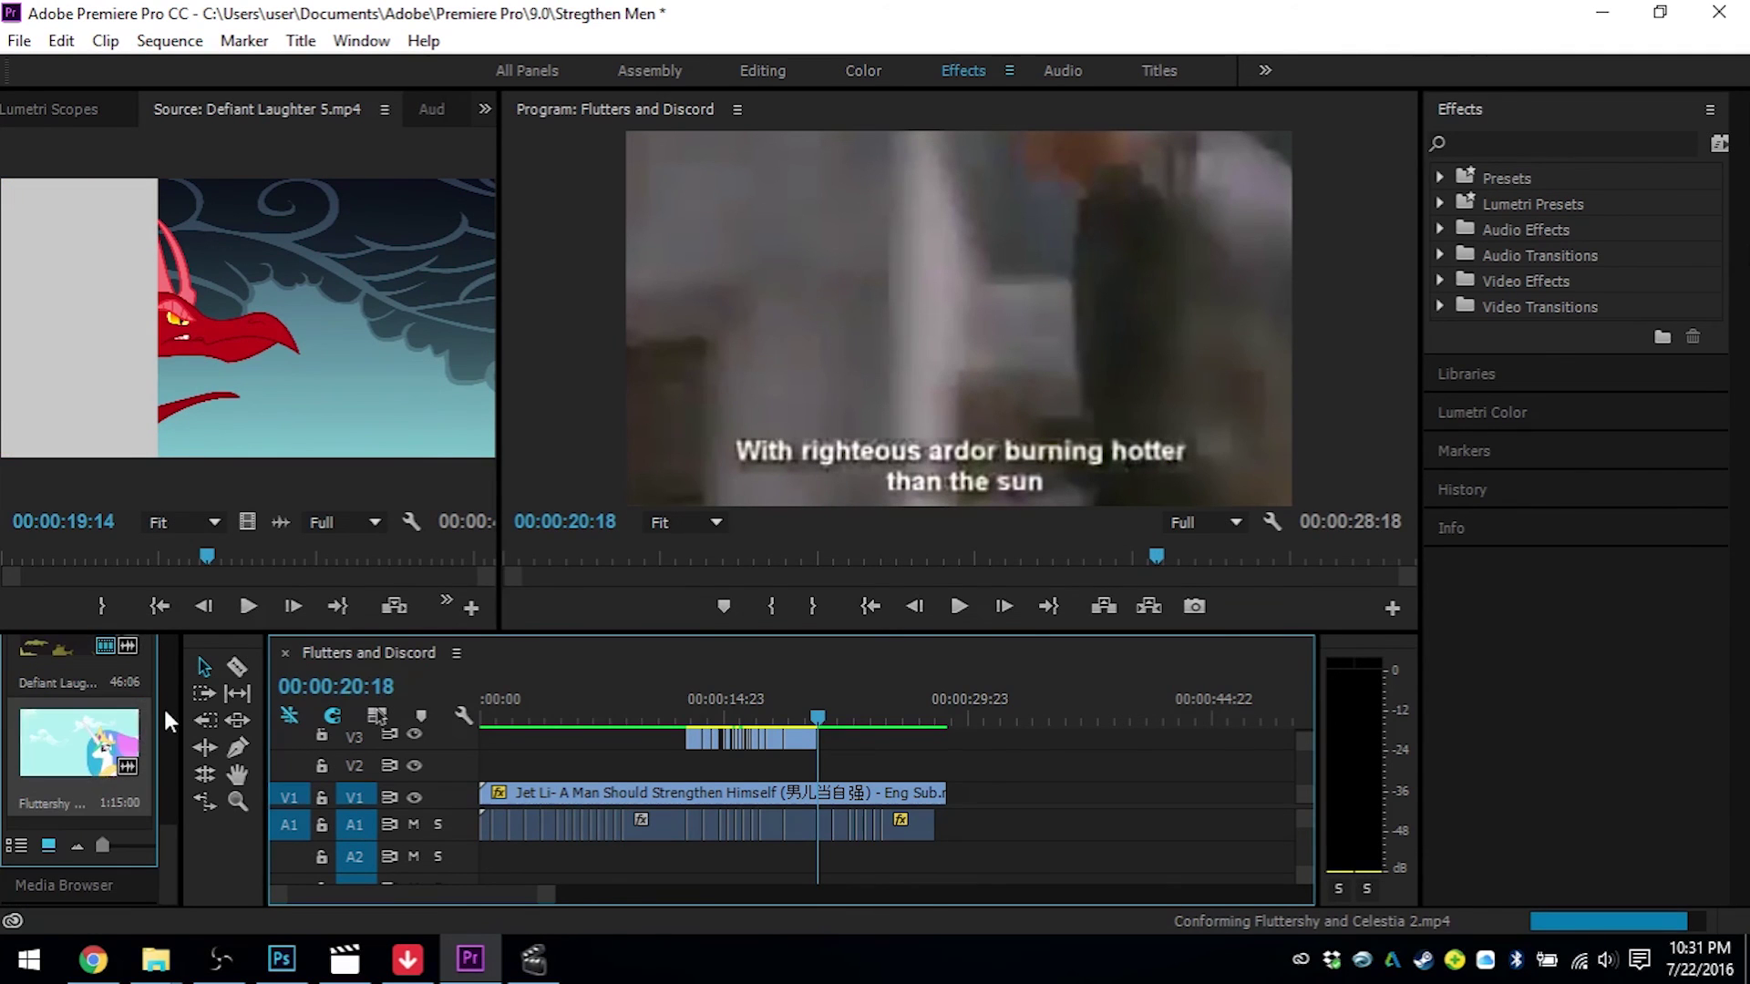
double_click(91, 735)
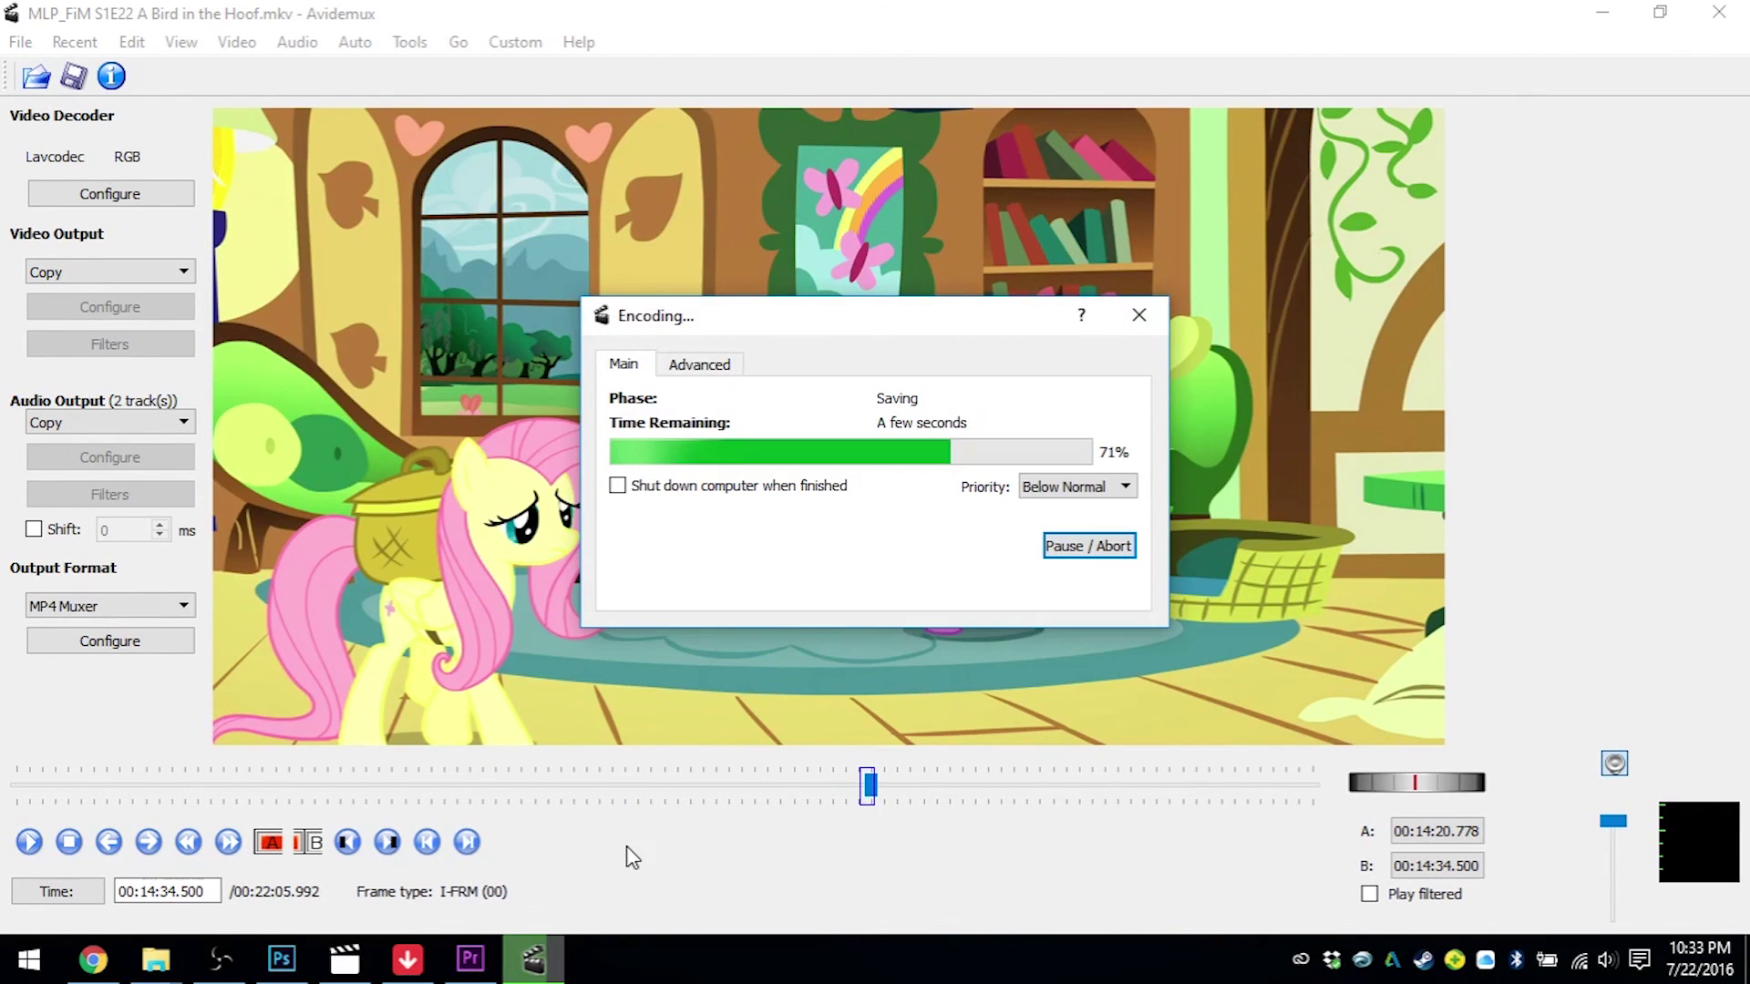
- Finish saving the 00:14:20.778 to 00:14:34.500 section in Avidemux, and switch to Premiere Pro to open the media import dialog
left_click(1139, 527)
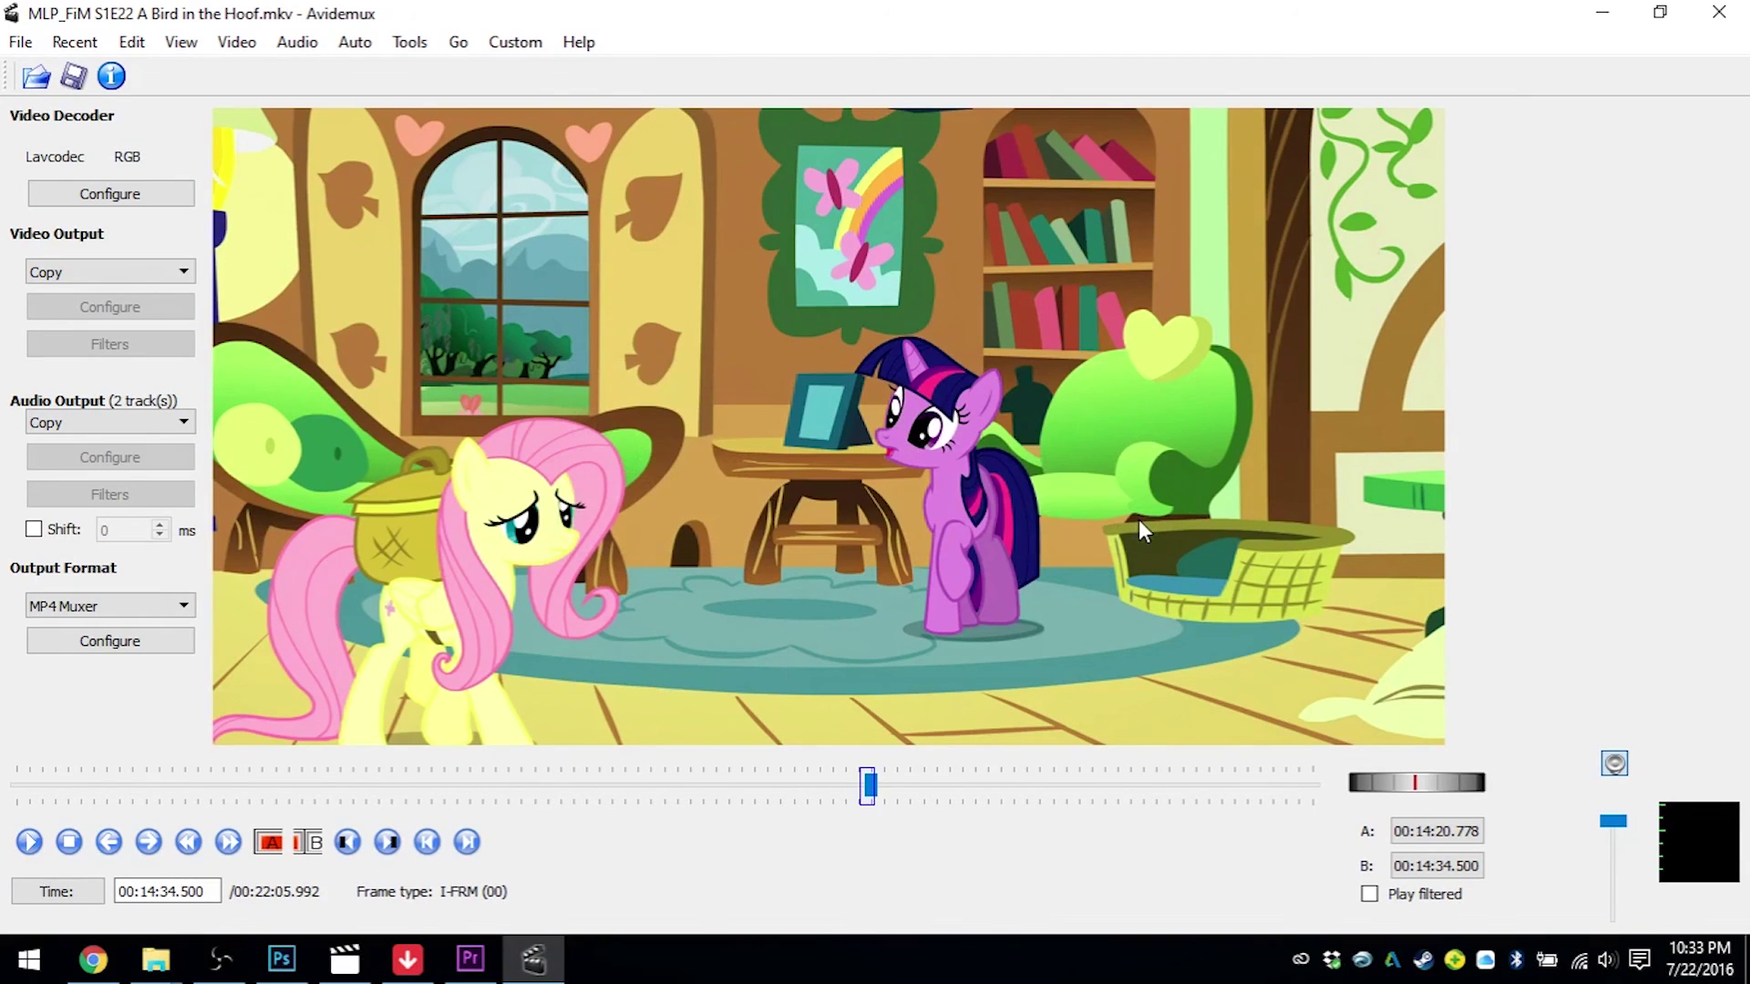
left_click(469, 964)
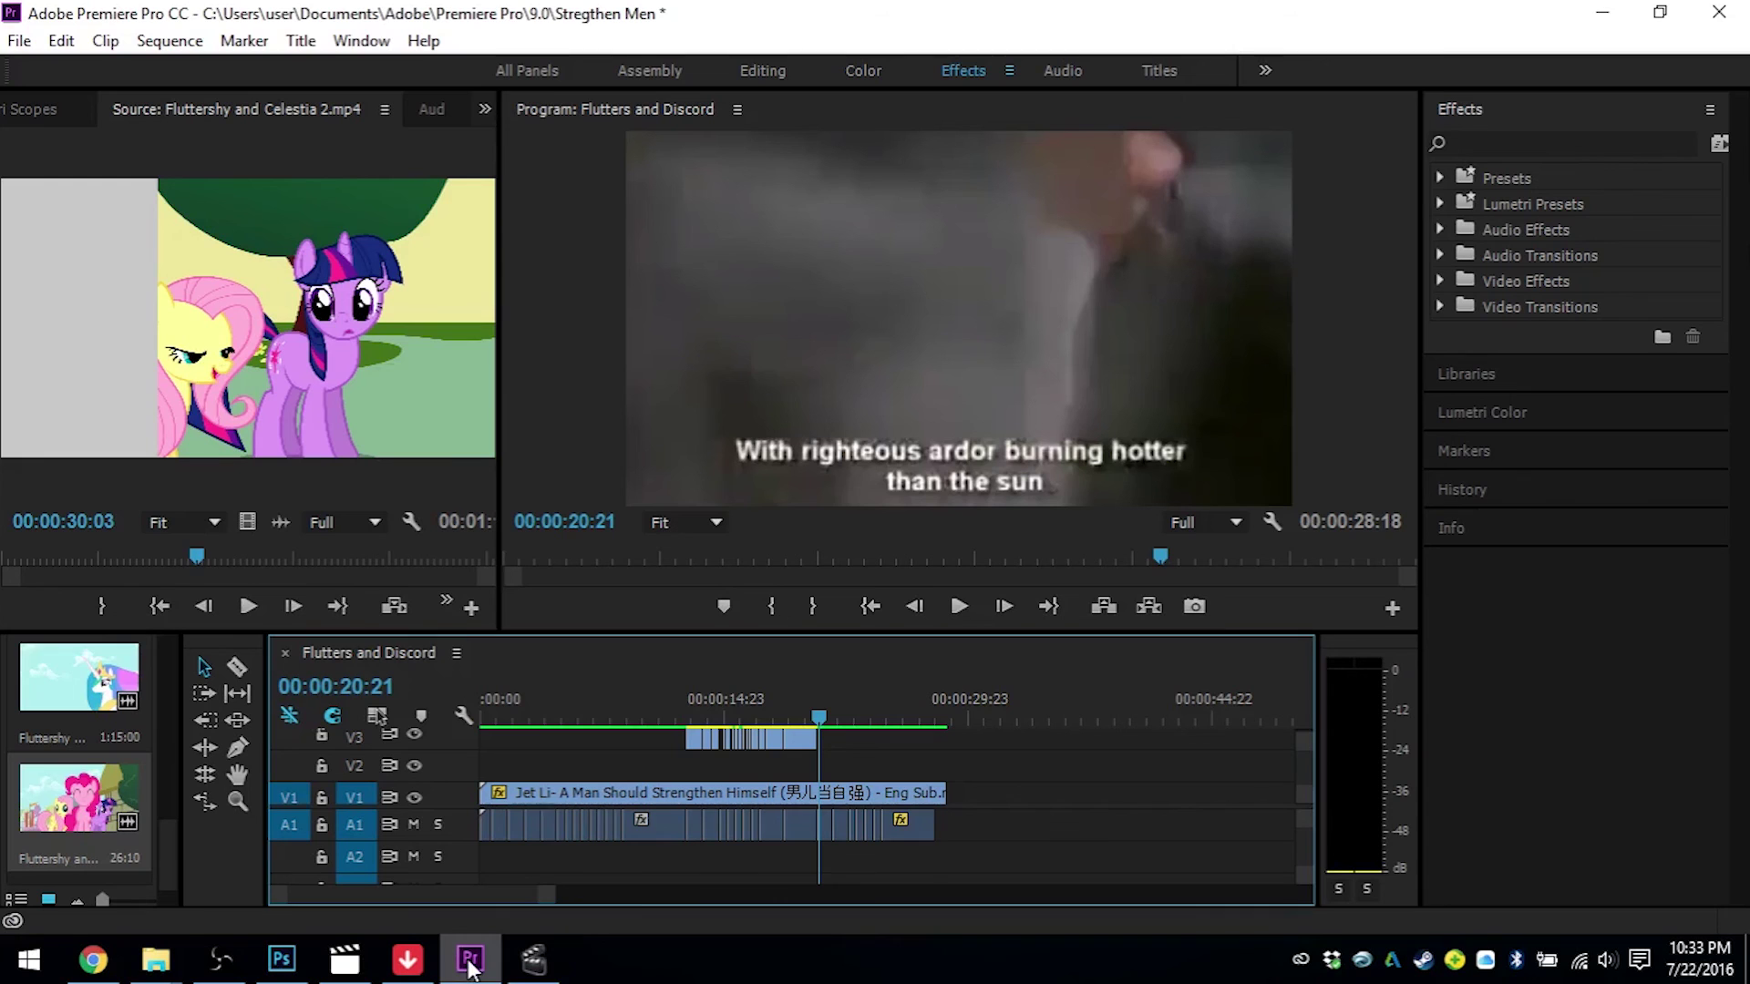
left_click(13, 47)
left_click(103, 697)
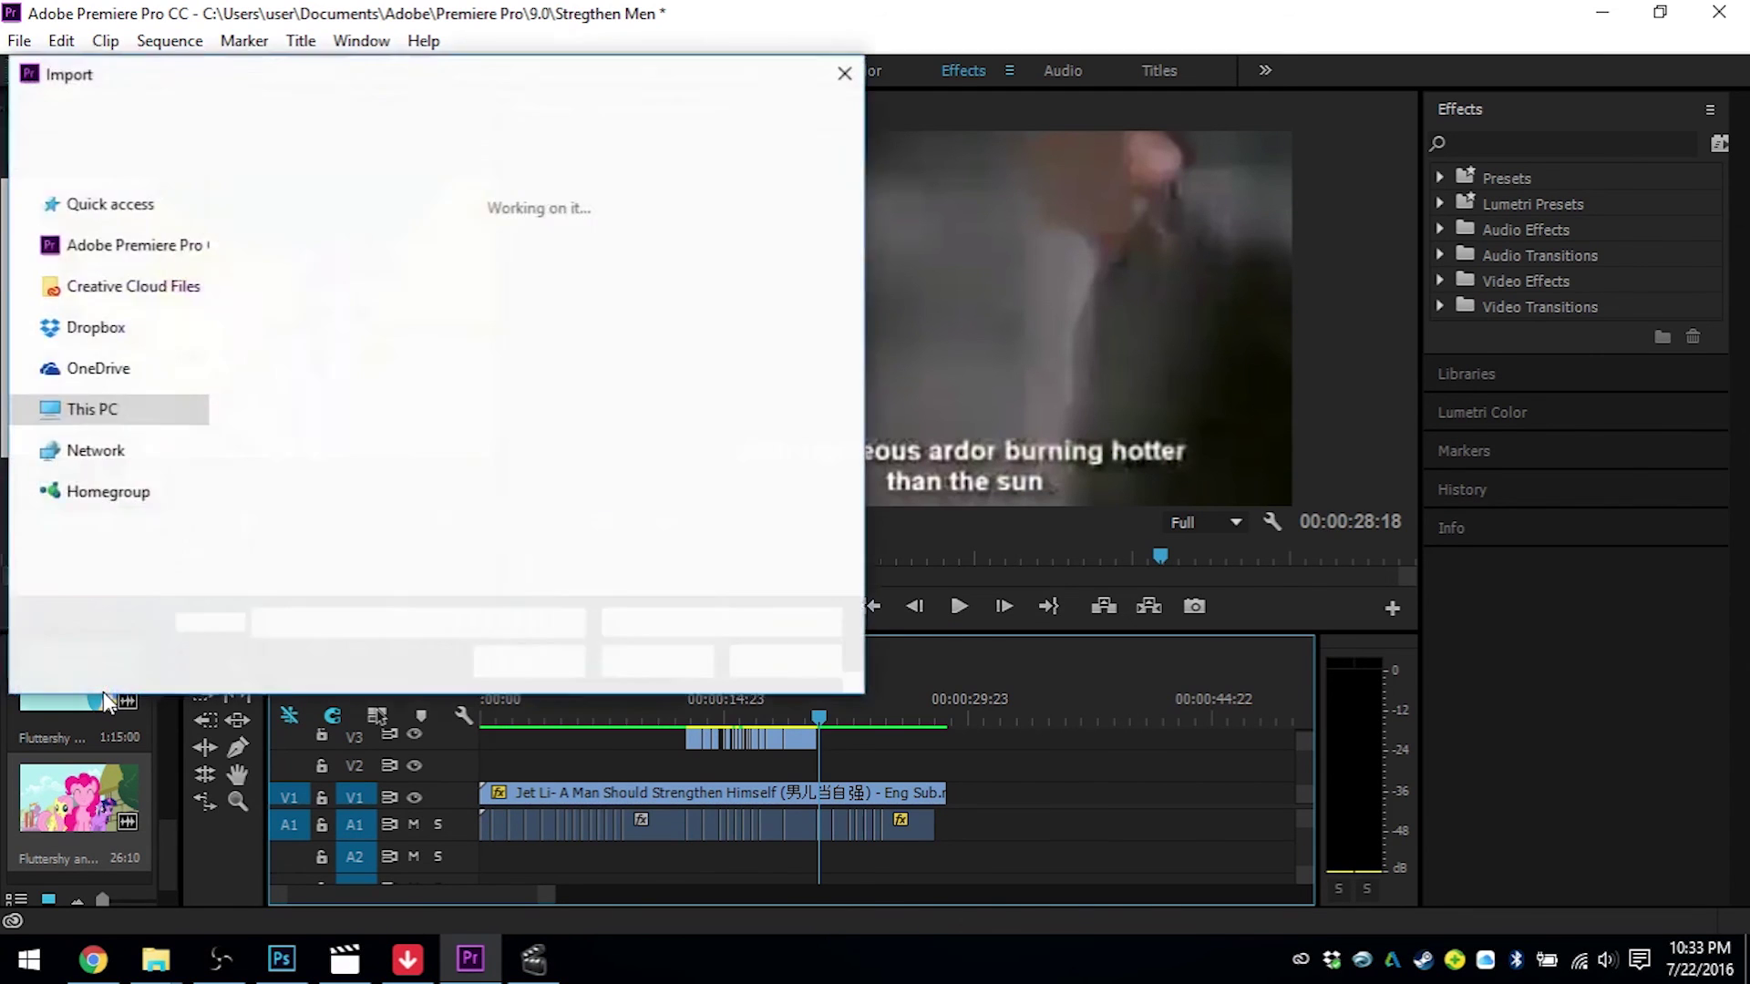
left_click(219, 960)
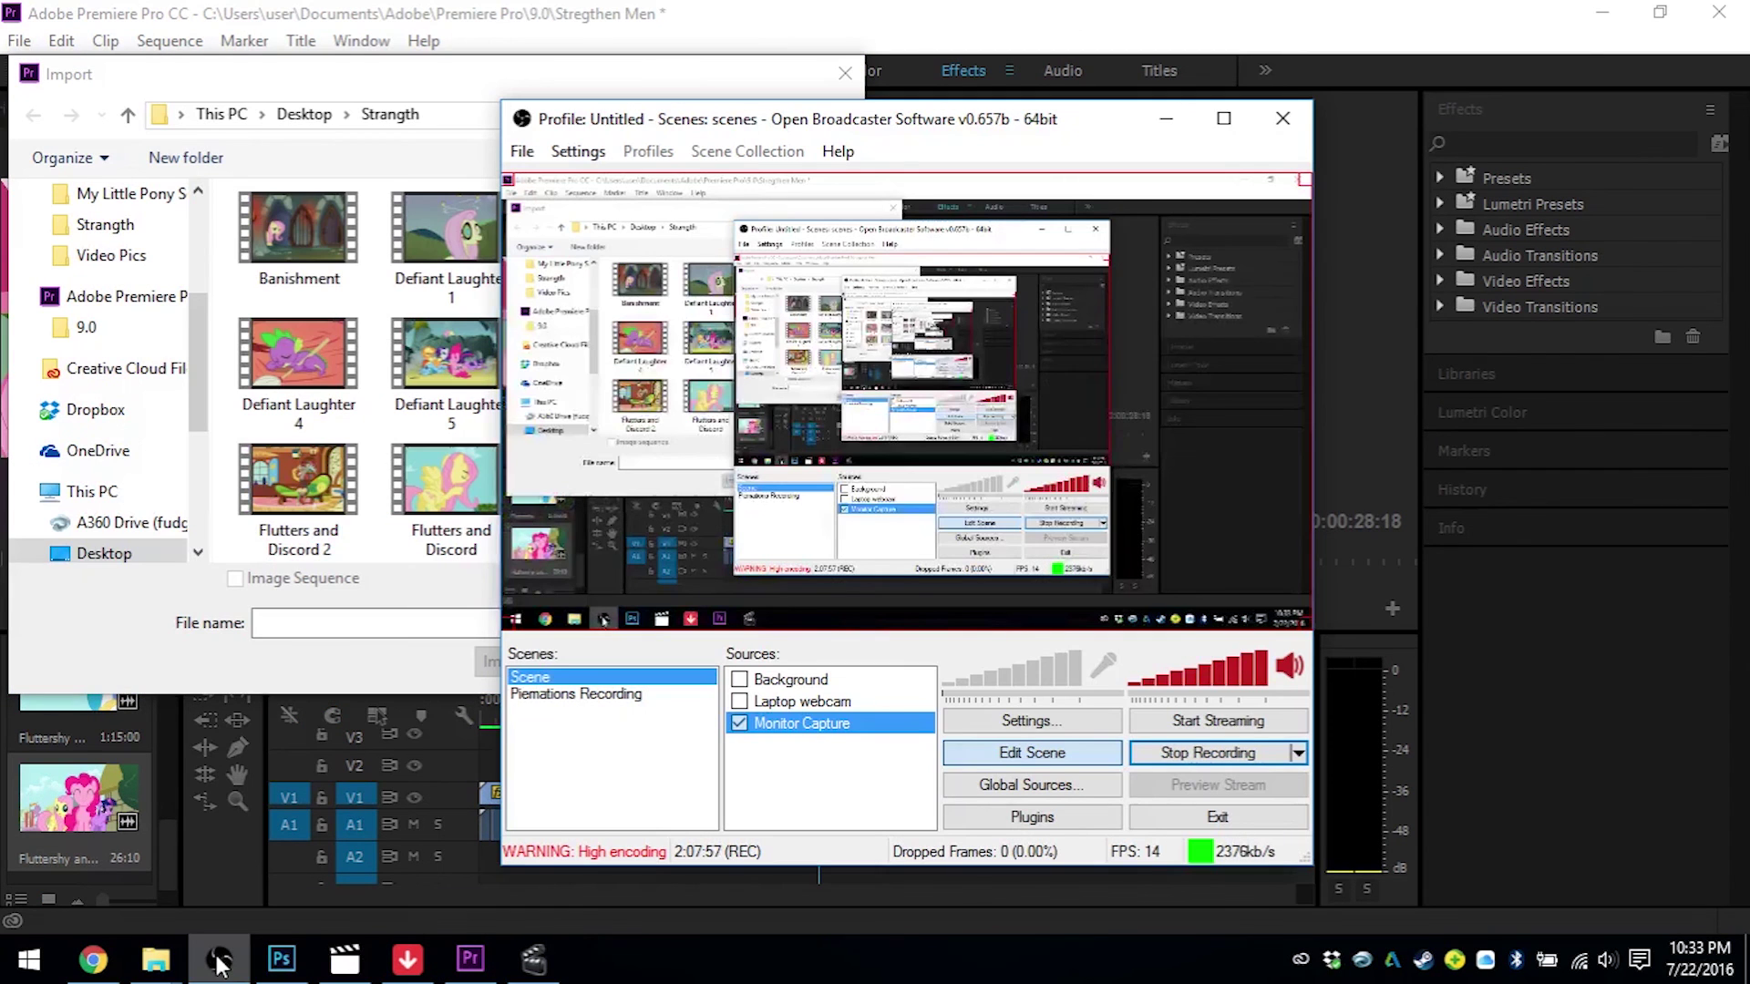